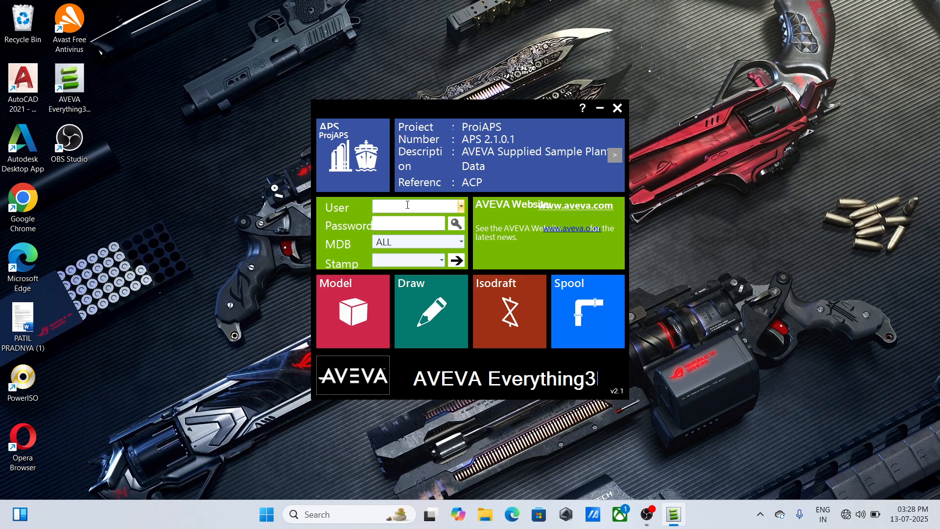
- Log in to the APS project as SYSTEM with the account password and MDB ALL, opening the Model module
click(408, 205)
text(Sys)
text(SYSTEM)
key(Tab)
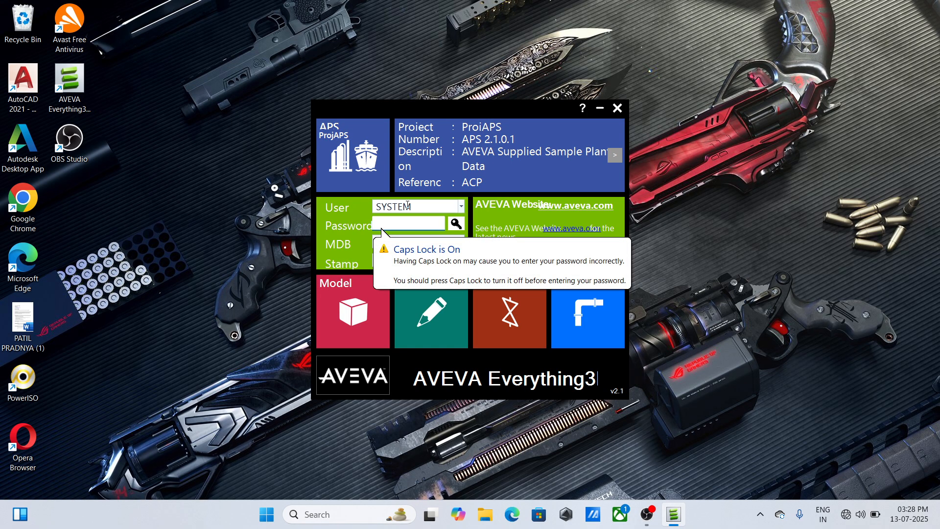
text(X)
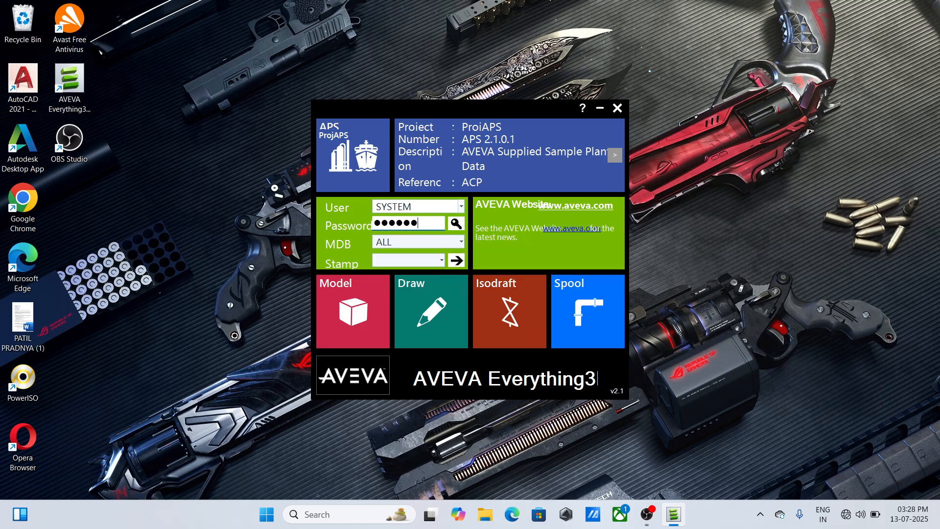
key(Tab)
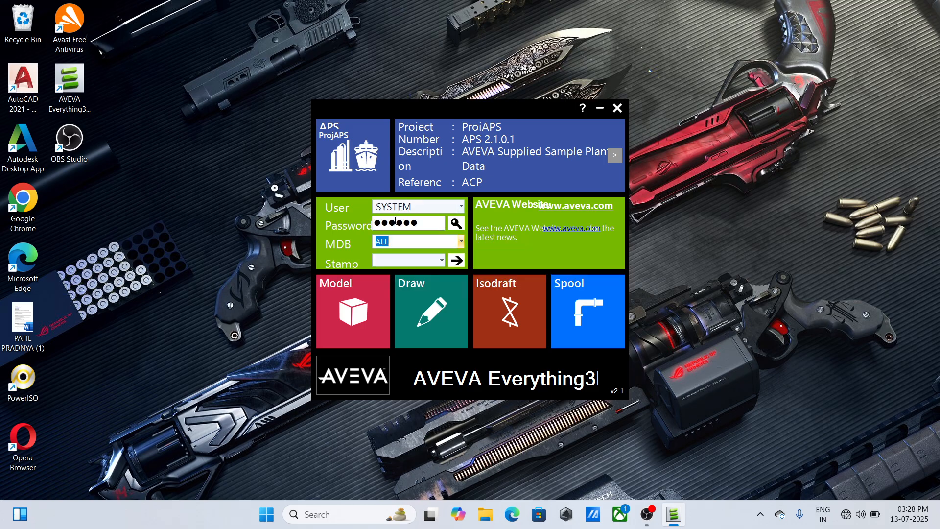
click(371, 315)
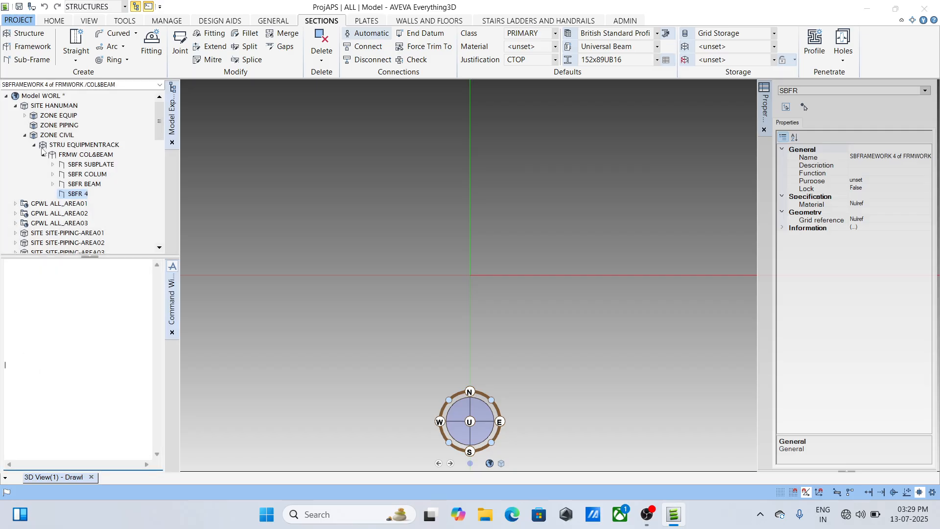
- Display the HANUMAN site and SITE-EQUIPMENT-AREA01 in the 3D view
click(84, 126)
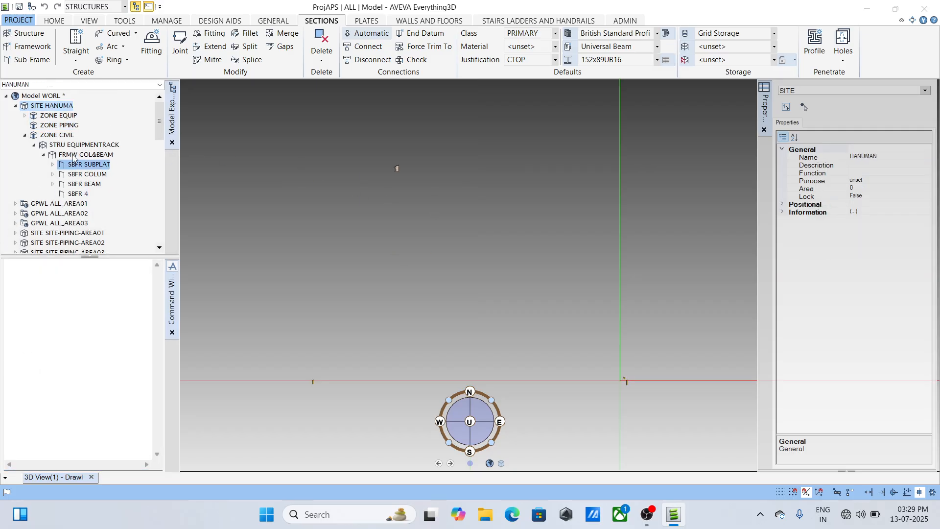
scroll(57, 185, down, 1)
scroll(58, 185, down, 5)
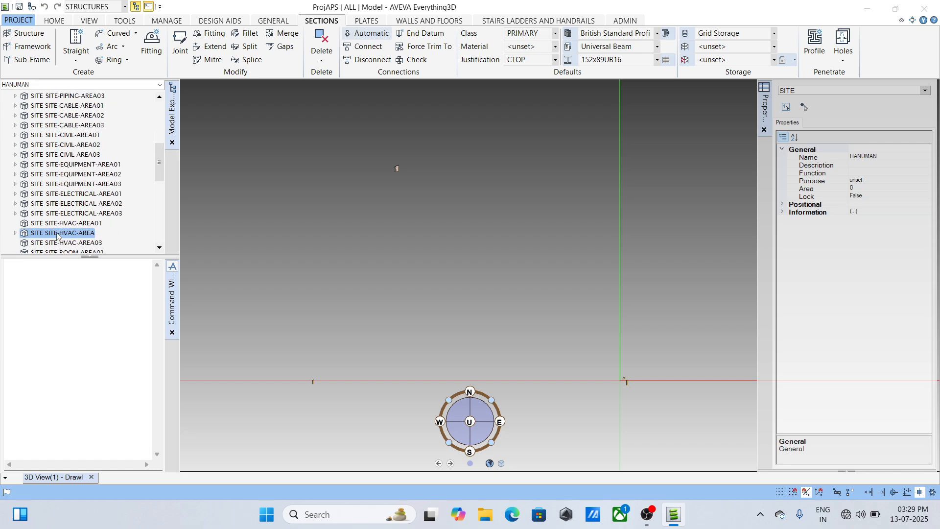
scroll(69, 157, down, 3)
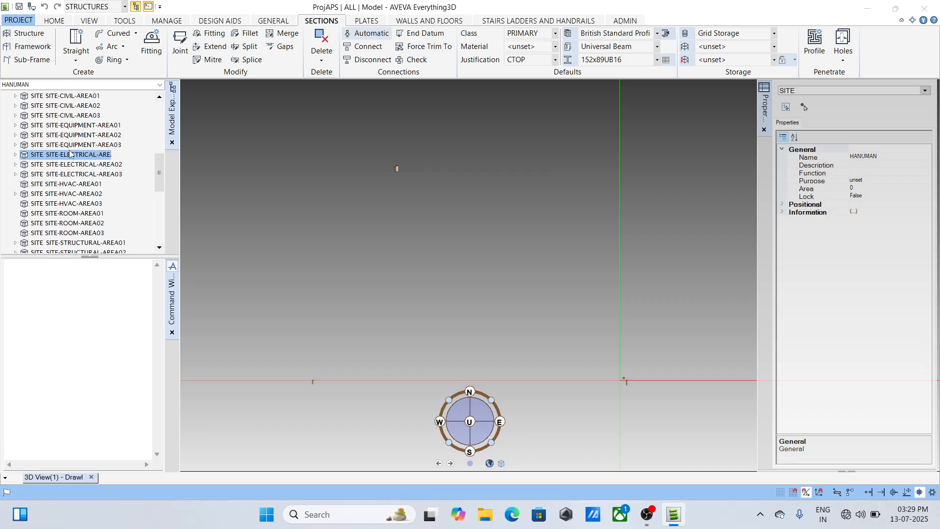
scroll(91, 197, up, 3)
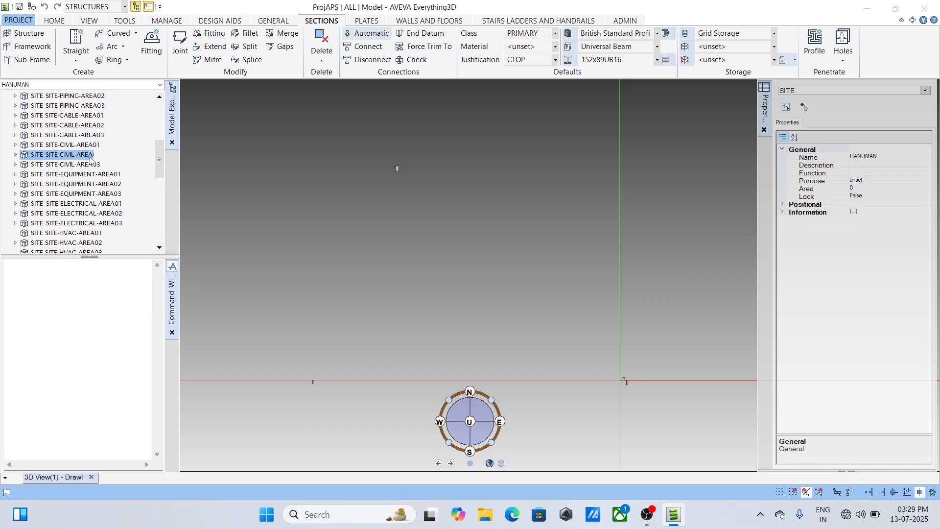
click(98, 164)
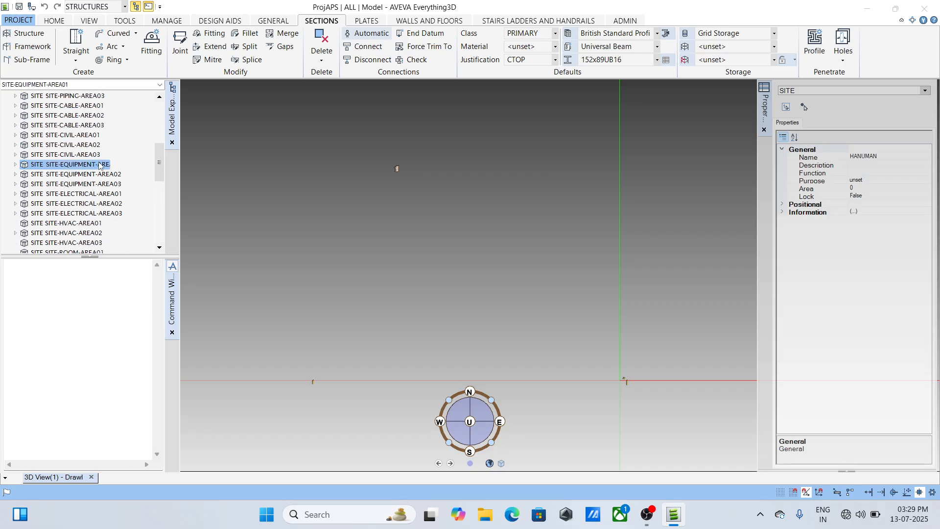
- Examine the equipment area's vessels, exchangers and steel platform from a tilted 3D viewpoint
scroll(425, 164, up, 5)
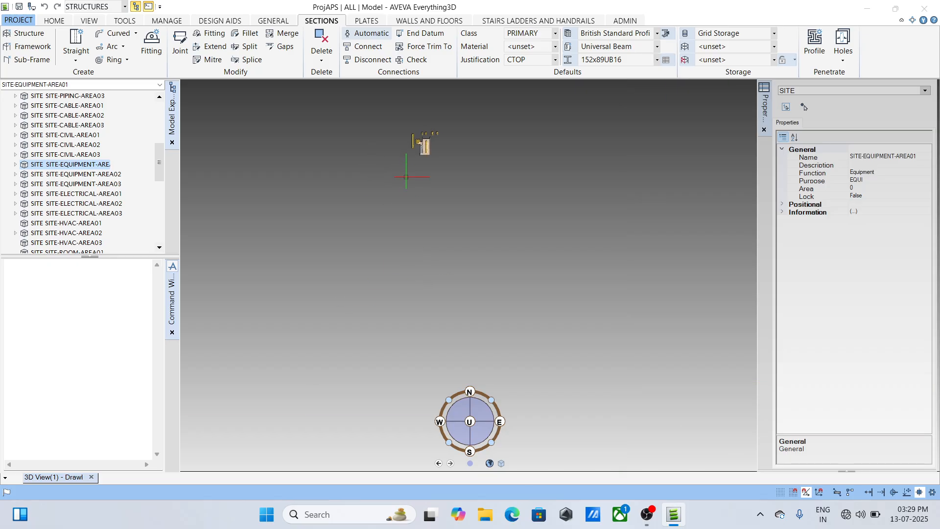
middle_drag(428, 142, 422, 384)
scroll(454, 357, up, 4)
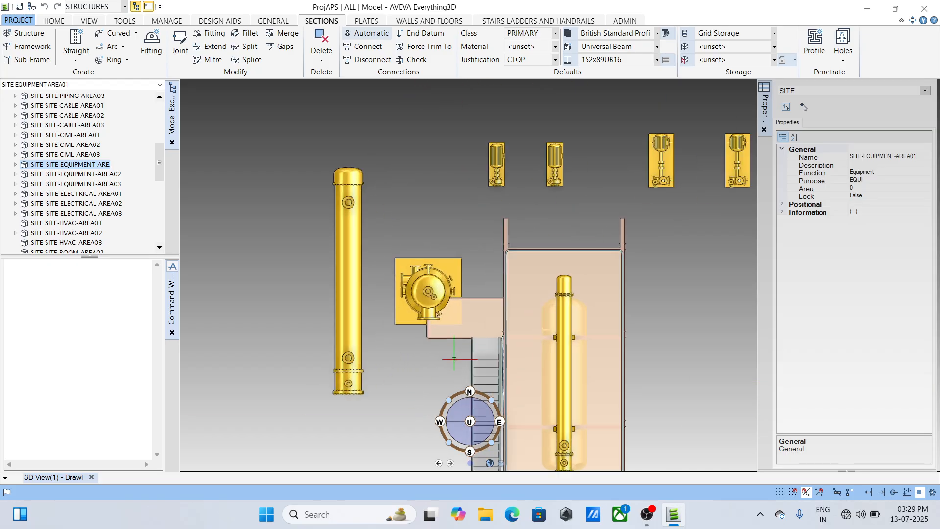
shift+middle_drag(453, 355, 464, 241)
scroll(470, 212, down, 8)
scroll(469, 217, up, 4)
scroll(518, 223, up, 5)
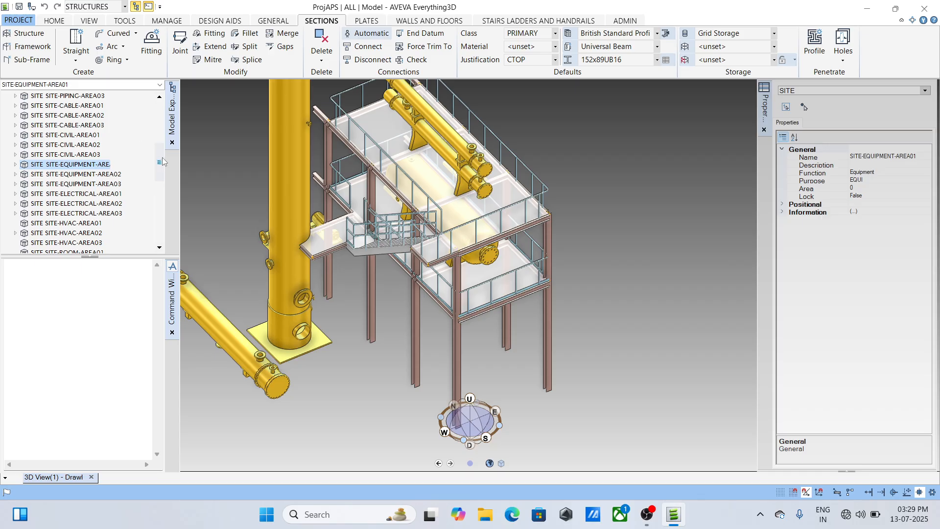
- Switch to the PIPING discipline and open new pipe creation for the PIPING zone under the HANUMAN site
drag(159, 162, 150, 110)
click(49, 125)
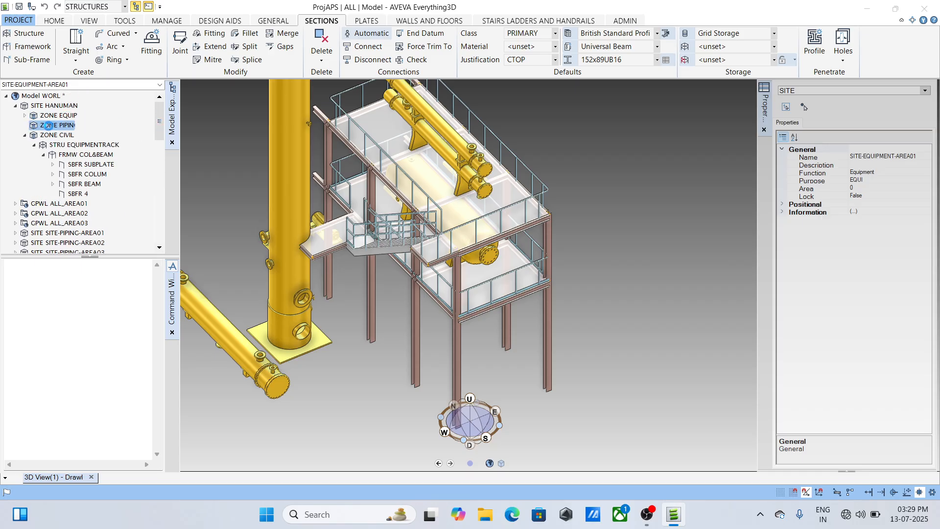
click(125, 6)
scroll(78, 77, up, 1)
click(64, 44)
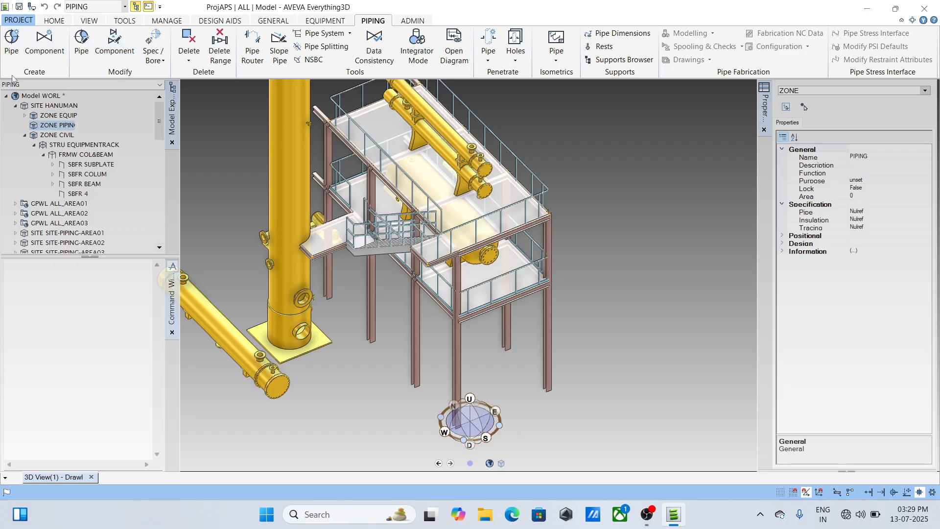
click(12, 54)
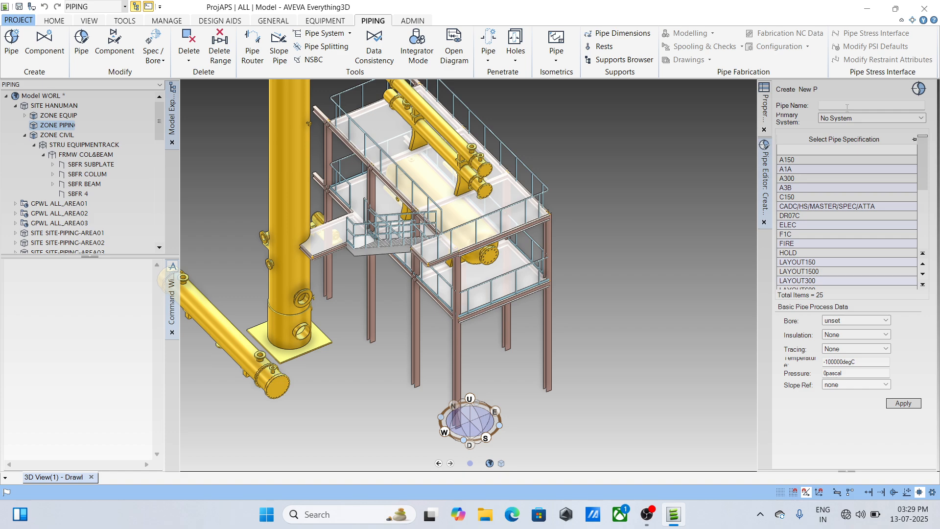
right_click(842, 107)
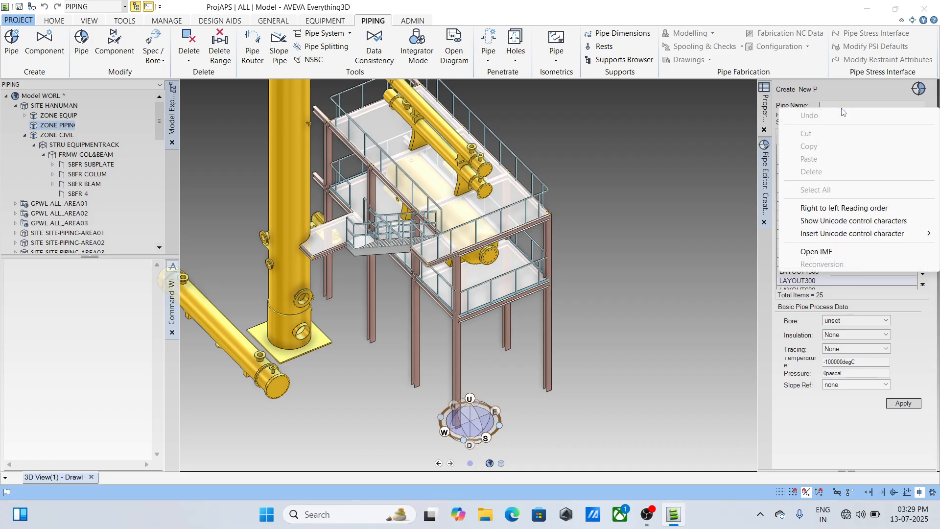
click(657, 217)
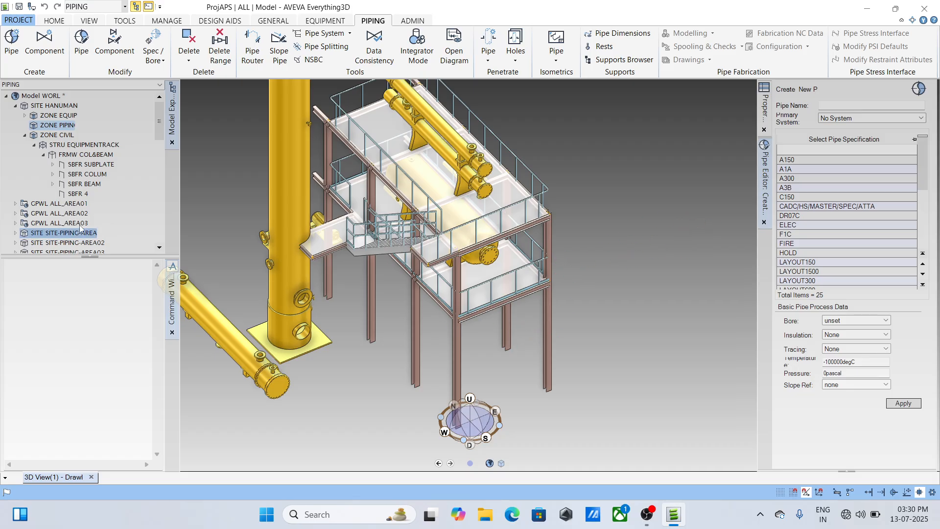
- Display SITE-PIPING-AREA01 in the 3D view and inspect the pipework around one of the pumps
click(58, 234)
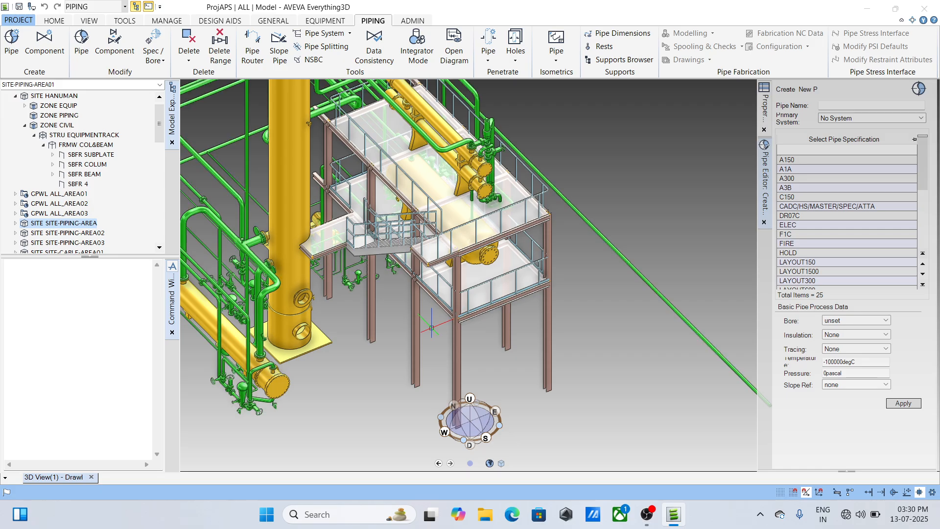
scroll(452, 287, down, 3)
scroll(392, 289, up, 5)
mouse_move(400, 245)
middle_down()
mouse_move(469, 292)
mouse_move(536, 389)
mouse_move(584, 245)
middle_up()
scroll(469, 292, up, 10)
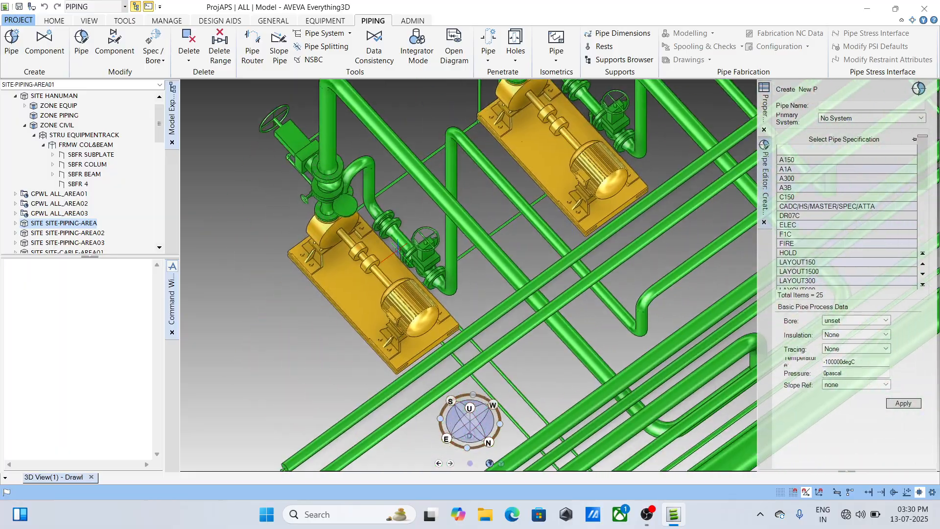
scroll(378, 262, up, 3)
mouse_move(378, 262)
middle_down()
mouse_move(385, 250)
mouse_move(453, 316)
middle_up()
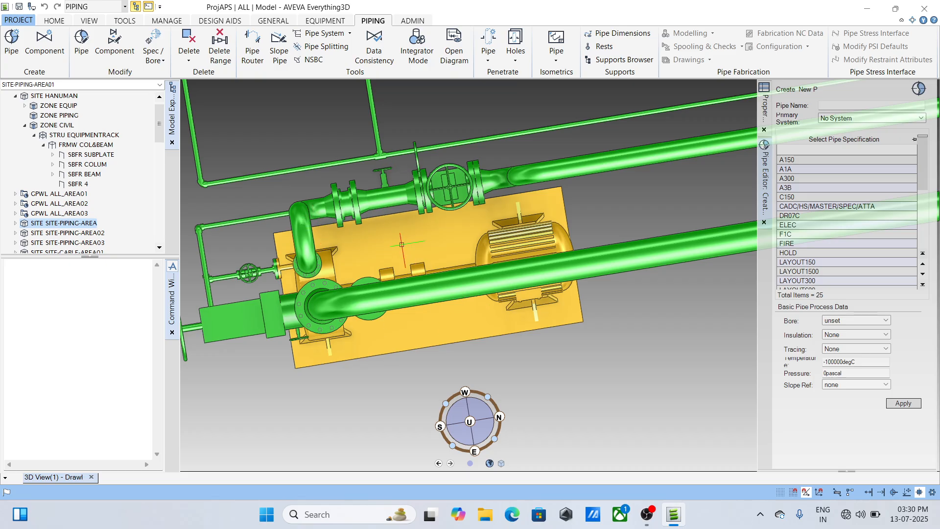
middle_drag(401, 244, 340, 219)
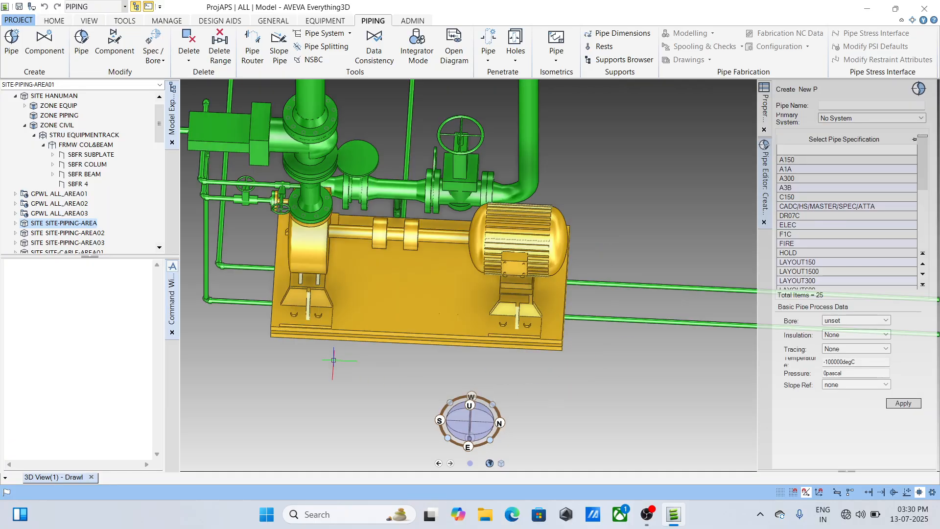
mouse_move(366, 240)
middle_down()
mouse_move(370, 294)
mouse_move(352, 280)
mouse_move(362, 238)
middle_up()
- Examine the overall piping layout and the suction and discharge lines of the pump row
scroll(363, 225, down, 3)
scroll(390, 264, down, 5)
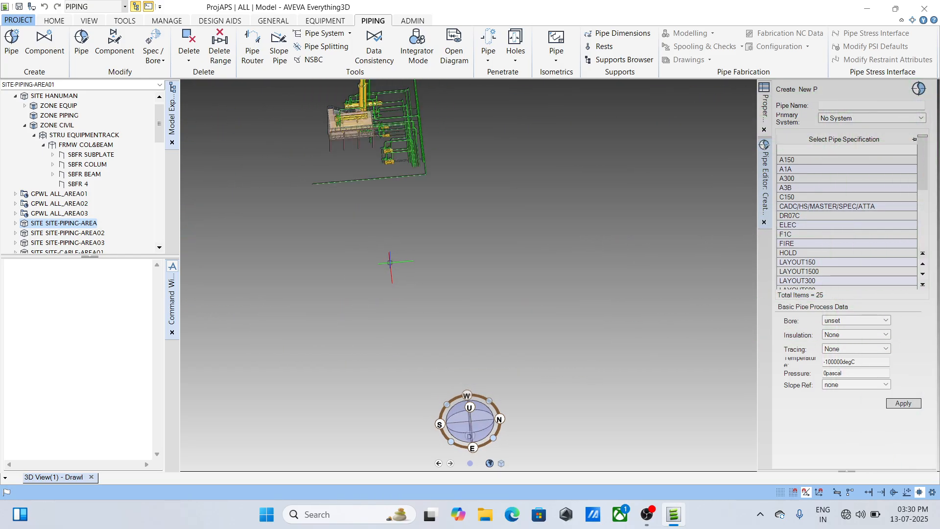
scroll(390, 203, up, 4)
scroll(391, 247, up, 8)
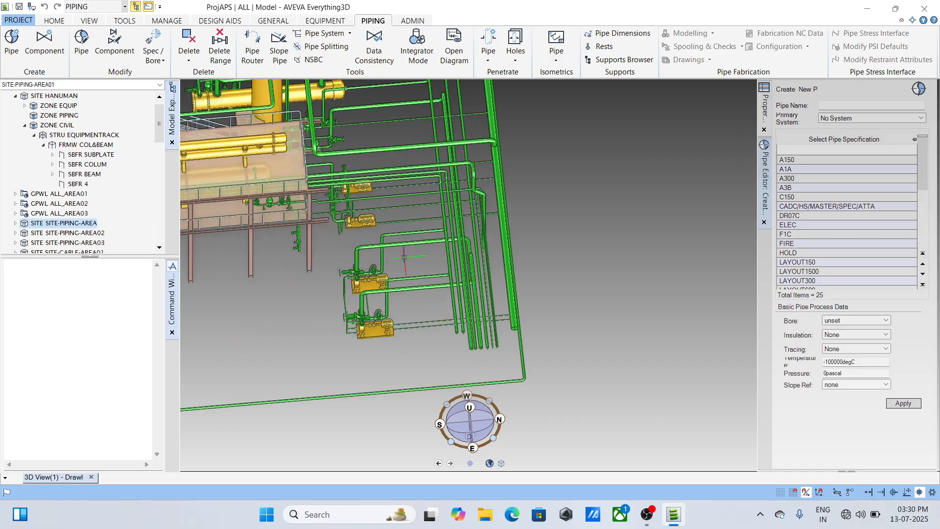
middle_drag(299, 296, 493, 247)
scroll(493, 248, down, 3)
middle_drag(437, 227, 408, 268)
scroll(464, 392, up, 2)
scroll(437, 266, up, 3)
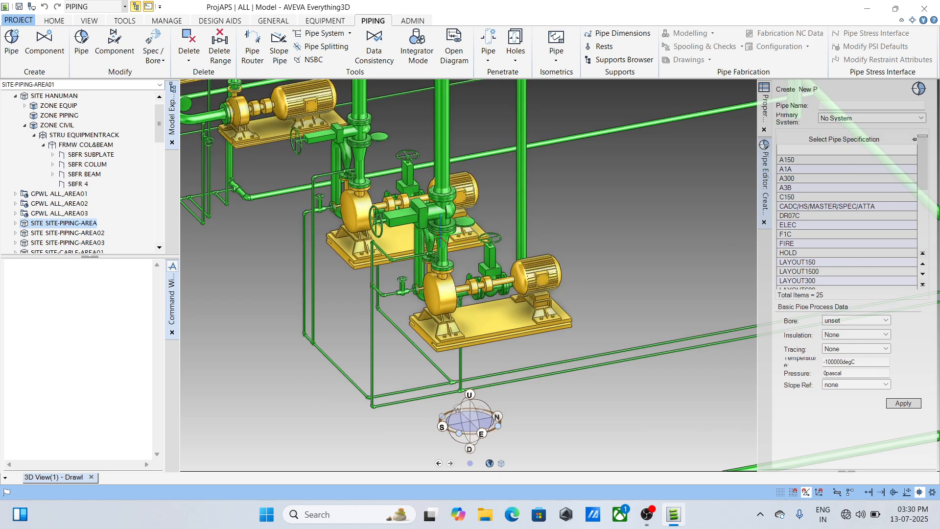
- Select the valve on the vertical line above the front pump and query its parameters with the command Q PARA
scroll(438, 240, up, 2)
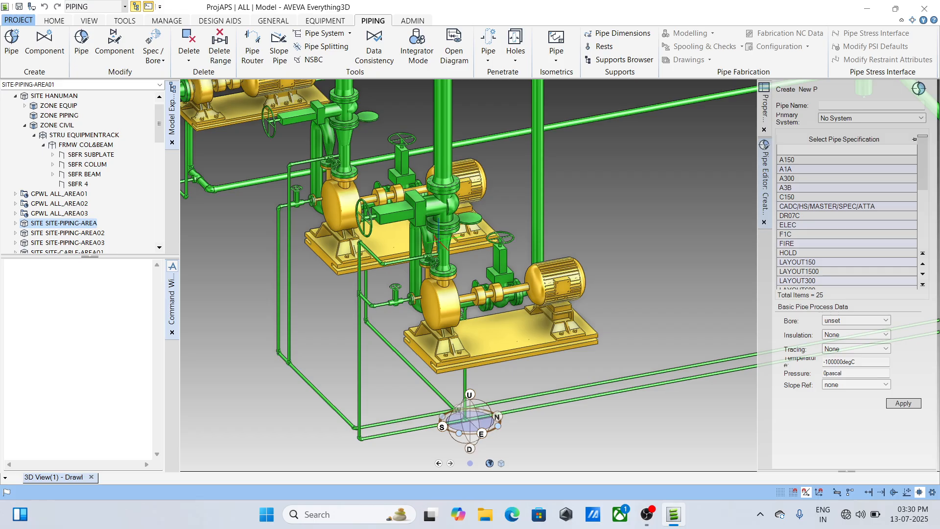
scroll(437, 238, down, 1)
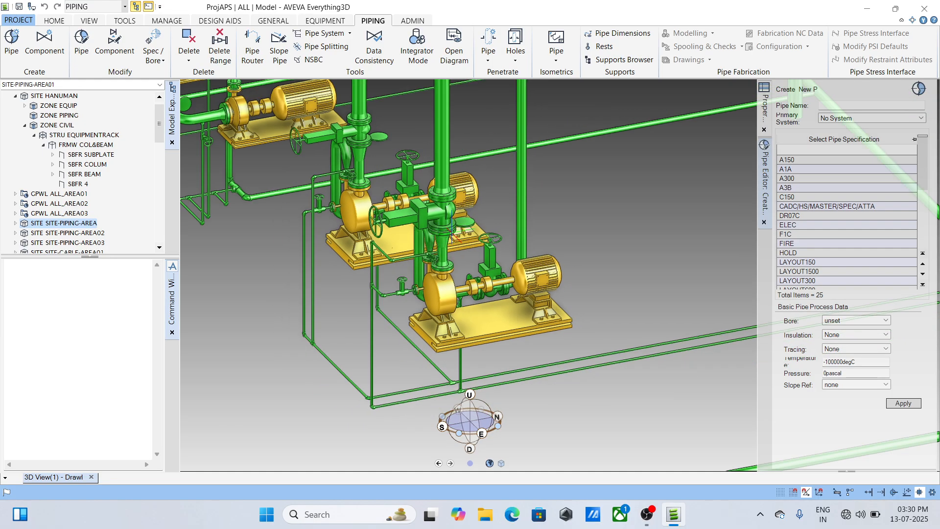
scroll(454, 234, up, 3)
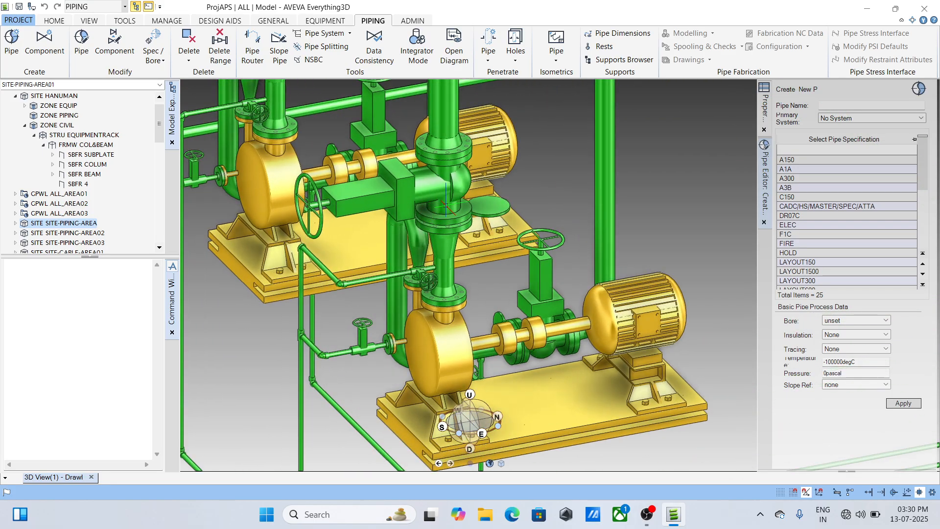
click(444, 187)
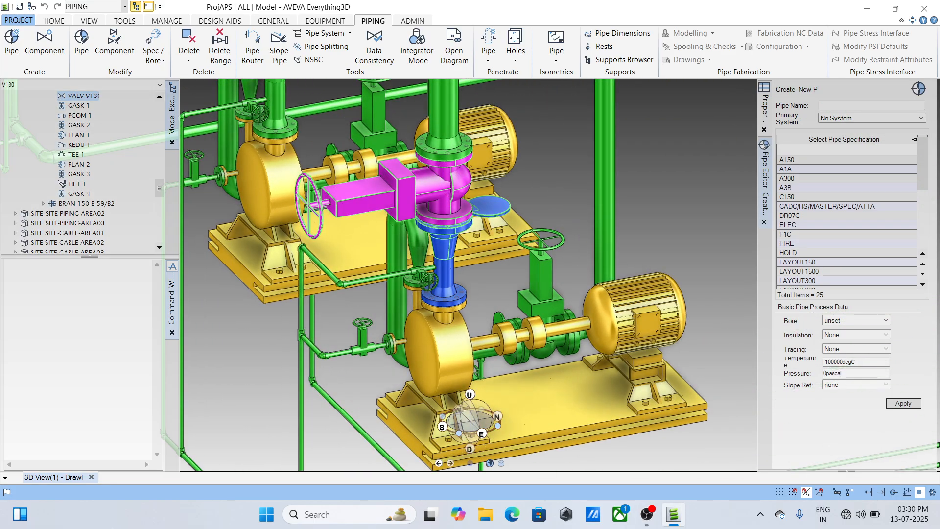
click(51, 382)
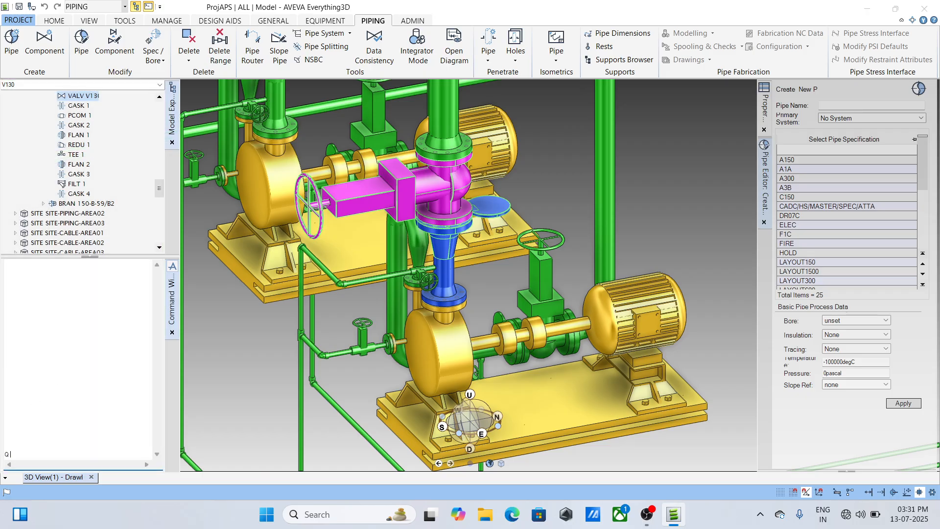
text(Q PARA)
key(Return)
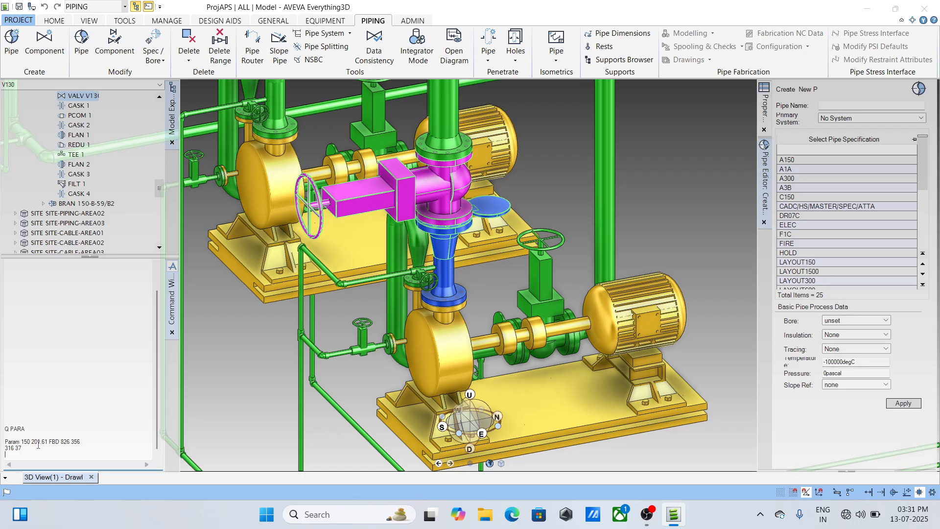
- Set the command window's font size to Large
right_click(32, 387)
mouse_move(78, 434)
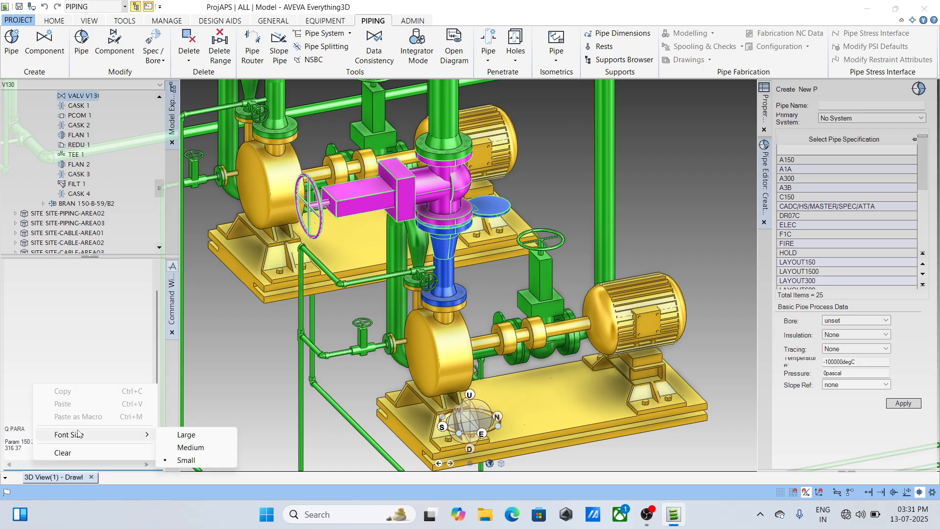
click(187, 438)
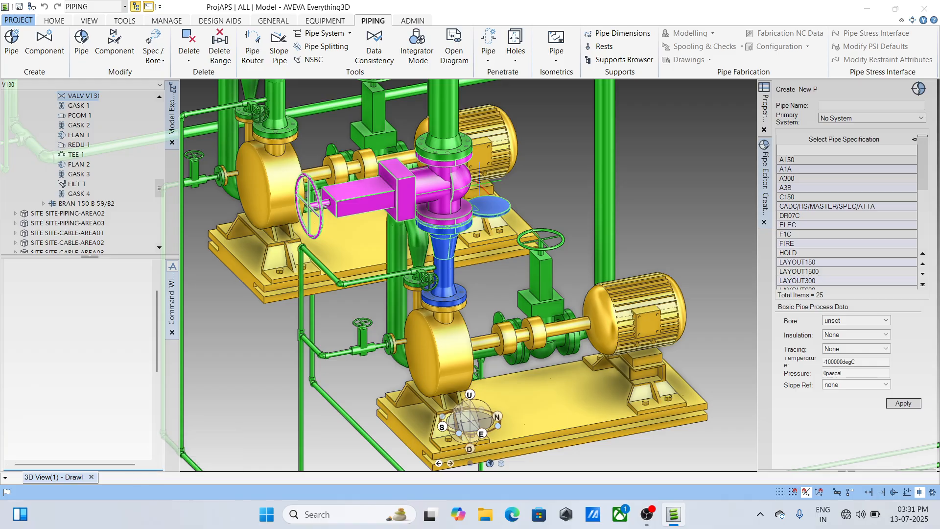
- Examine how the lines from the two front pumps route towards the main pipe run
scroll(481, 185, up, 3)
scroll(480, 185, down, 4)
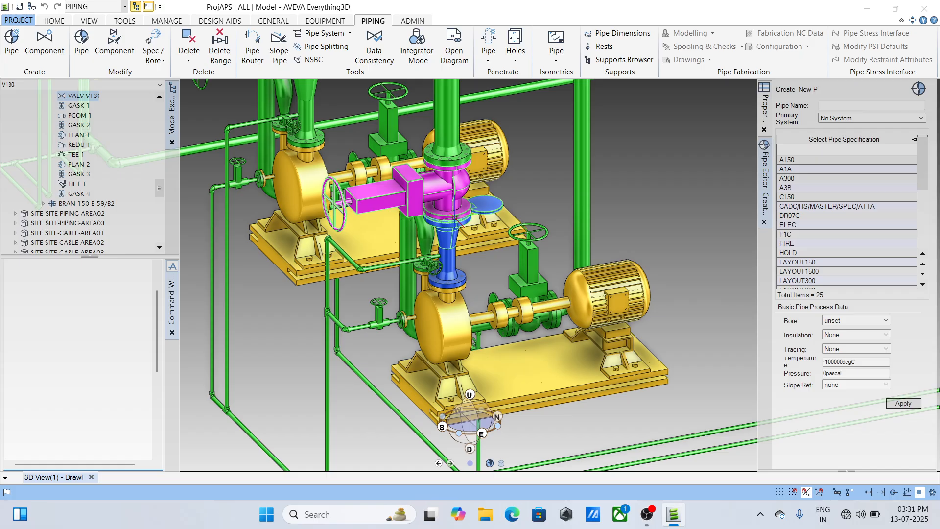
scroll(453, 215, down, 4)
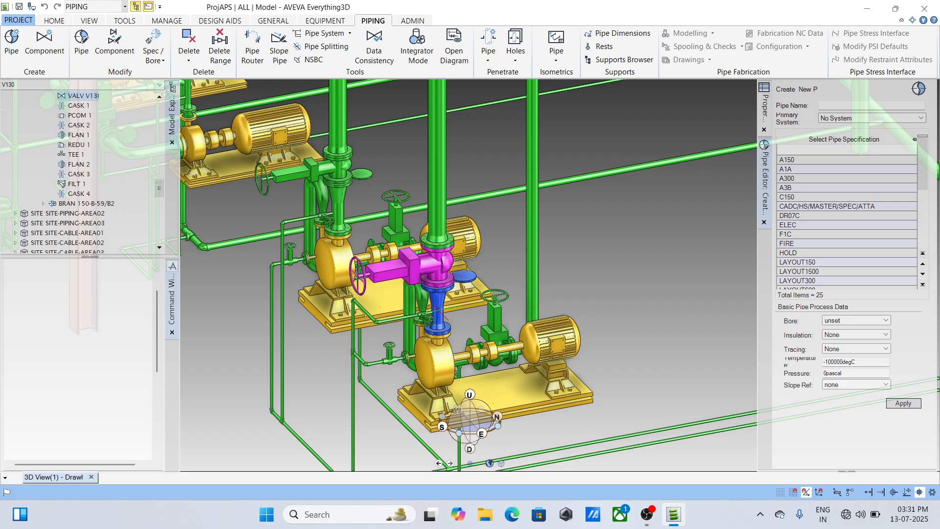
scroll(435, 311, down, 5)
middle_drag(431, 323, 500, 328)
scroll(413, 281, up, 5)
scroll(492, 267, down, 3)
middle_drag(491, 240, 539, 329)
scroll(453, 279, down, 5)
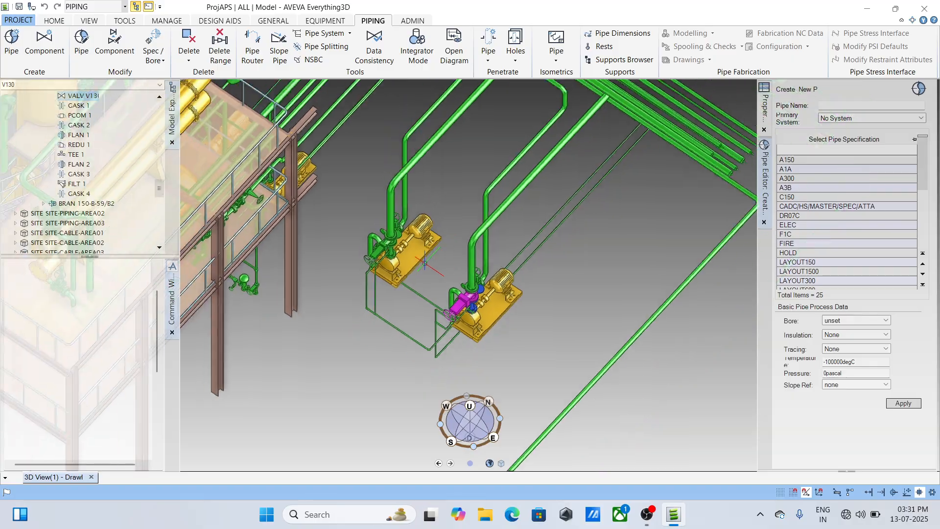
- Examine the pumps, their valves and the suction and discharge piping around them from several angles
middle_drag(365, 264, 452, 317)
scroll(452, 317, up, 6)
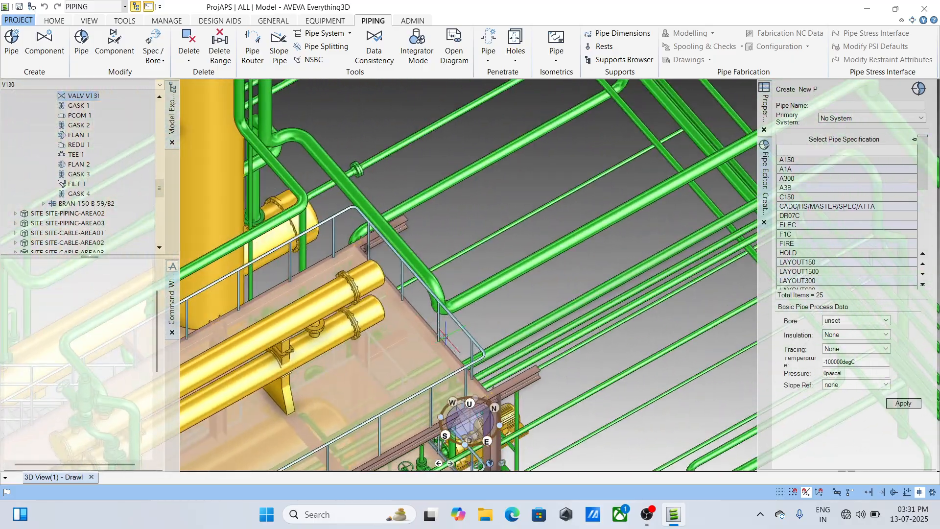
scroll(419, 269, up, 6)
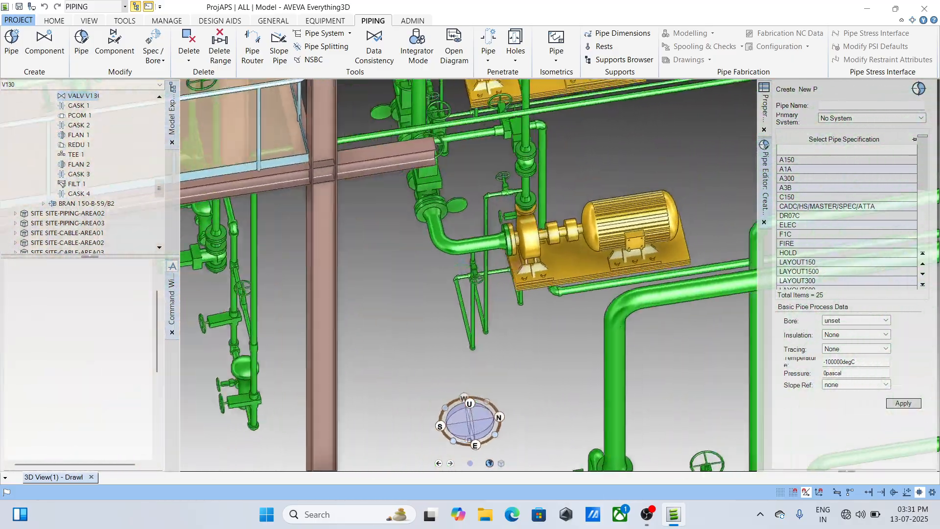
shift+middle_drag(420, 269, 365, 271)
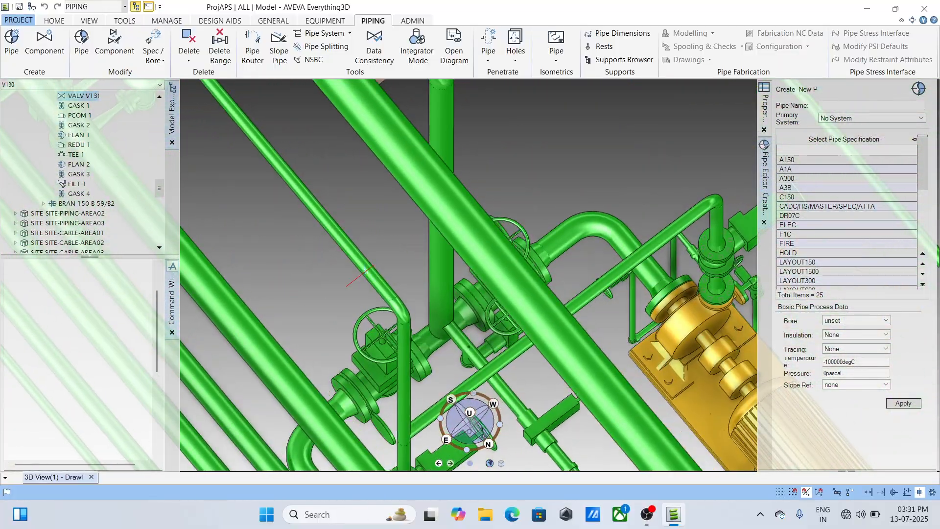
scroll(543, 240, down, 2)
scroll(519, 249, up, 4)
mouse_move(502, 252)
shift+middle_down()
mouse_move(650, 266)
mouse_move(659, 211)
mouse_move(656, 241)
mouse_move(422, 250)
mouse_move(580, 246)
shift+middle_up()
scroll(580, 246, down, 4)
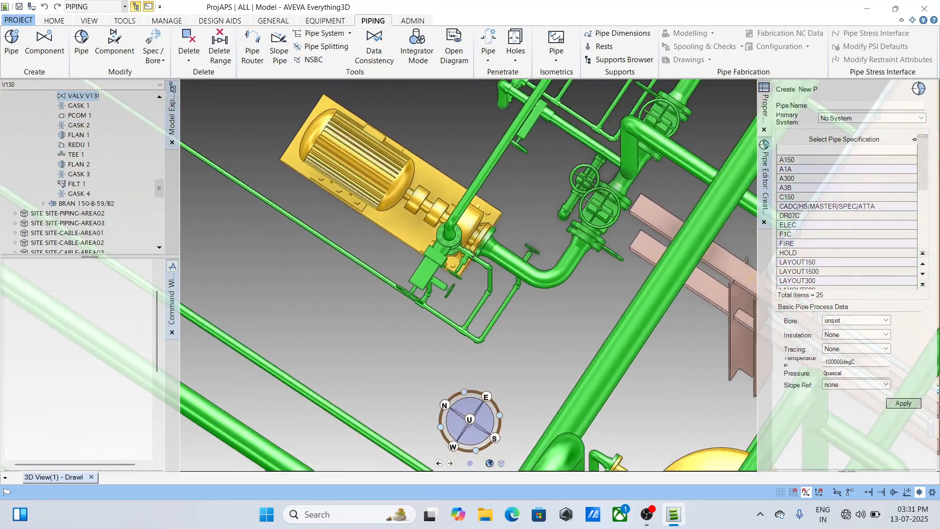
mouse_move(465, 254)
middle_down()
mouse_move(484, 312)
mouse_move(455, 364)
middle_up()
scroll(544, 294, down, 7)
middle_drag(579, 207, 543, 273)
scroll(590, 189, up, 5)
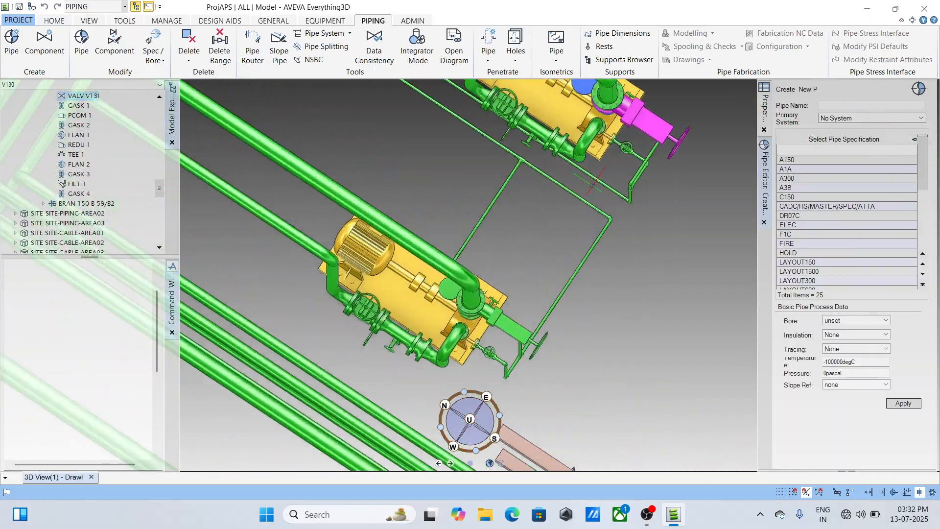
- Examine the piping around the column, the horizontal exchanger and the neighbouring pair of pumps
scroll(595, 188, down, 3)
scroll(573, 246, down, 3)
middle_drag(505, 333, 612, 164)
middle_drag(512, 330, 440, 303)
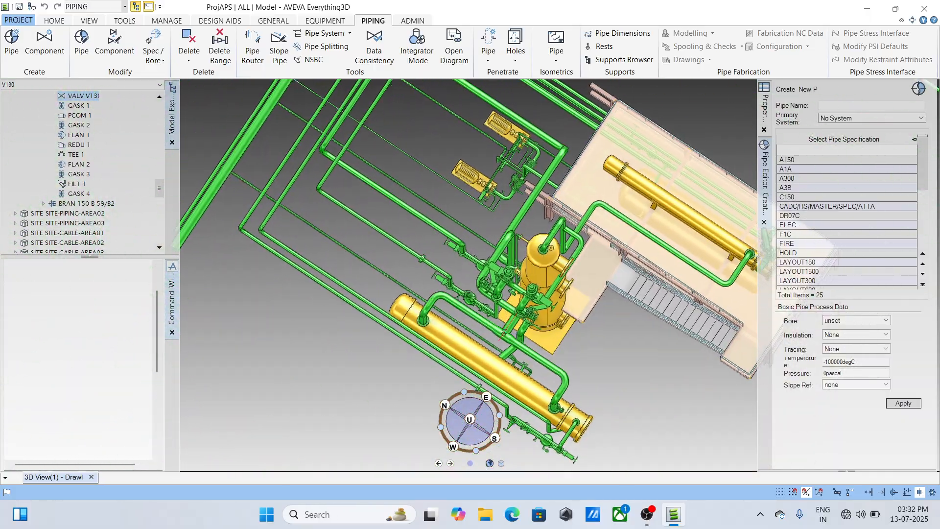
scroll(520, 327, up, 3)
shift+middle_drag(522, 325, 667, 238)
scroll(548, 284, down, 3)
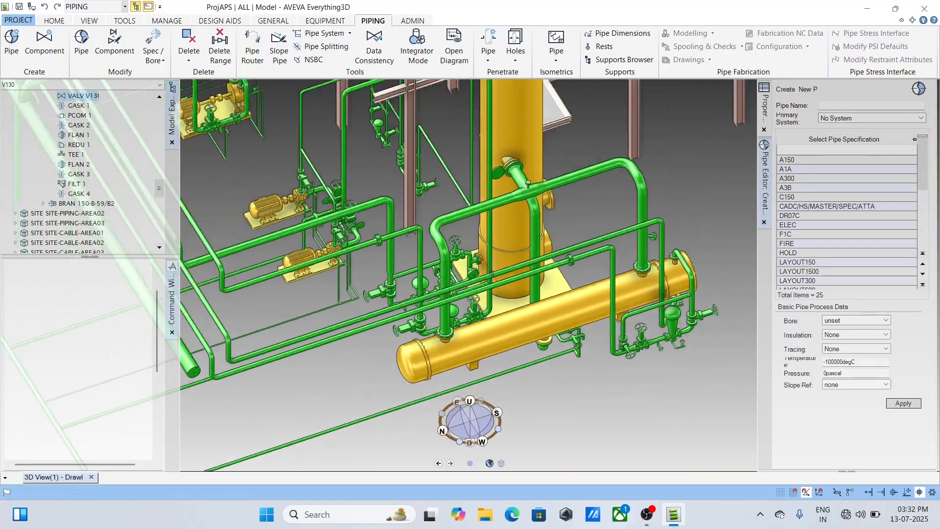
middle_drag(326, 230, 419, 321)
scroll(419, 319, up, 5)
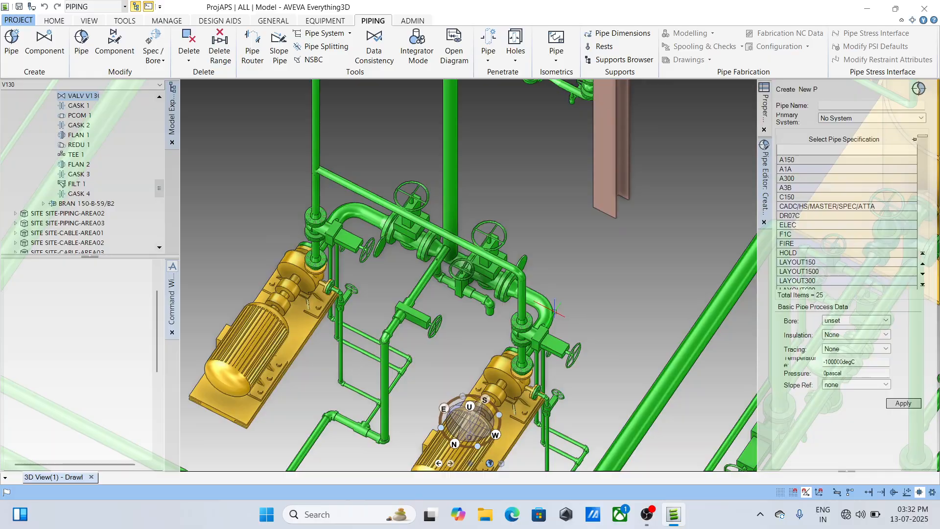
scroll(503, 301, down, 6)
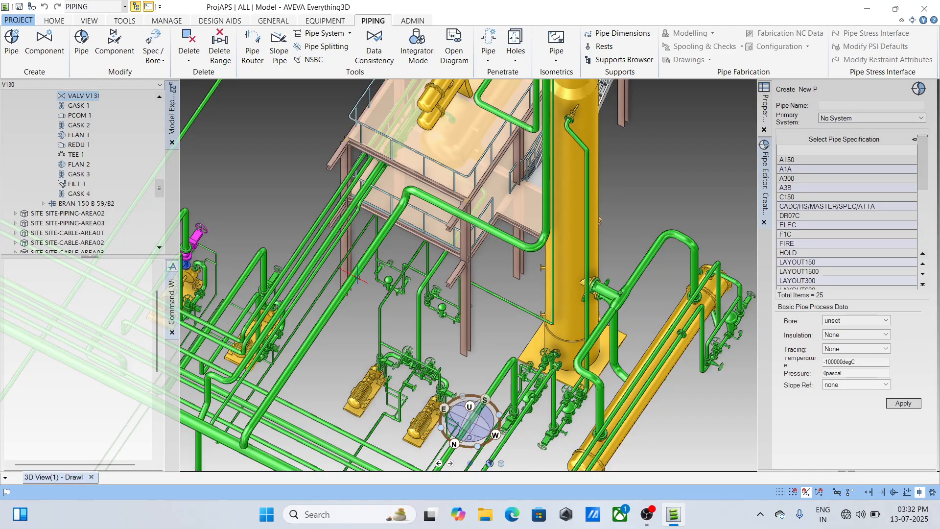
scroll(299, 335, down, 5)
scroll(397, 296, up, 6)
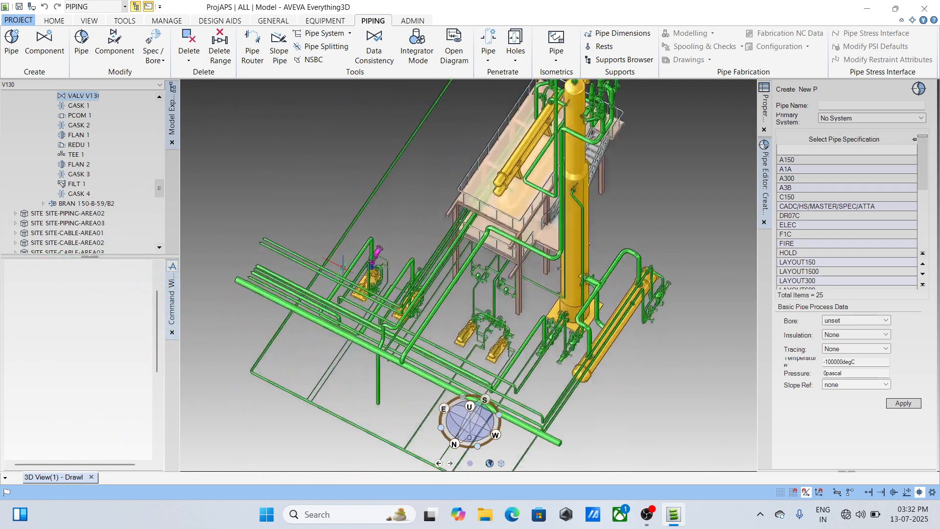
- Select pump P1501A, clear the command window and isolate the pump in the 3D view with REM ALL ADD CE
middle_drag(397, 298, 409, 333)
scroll(485, 243, up, 3)
scroll(410, 340, down, 5)
middle_drag(431, 371, 449, 269)
scroll(441, 274, up, 5)
scroll(441, 274, up, 5)
click(449, 269)
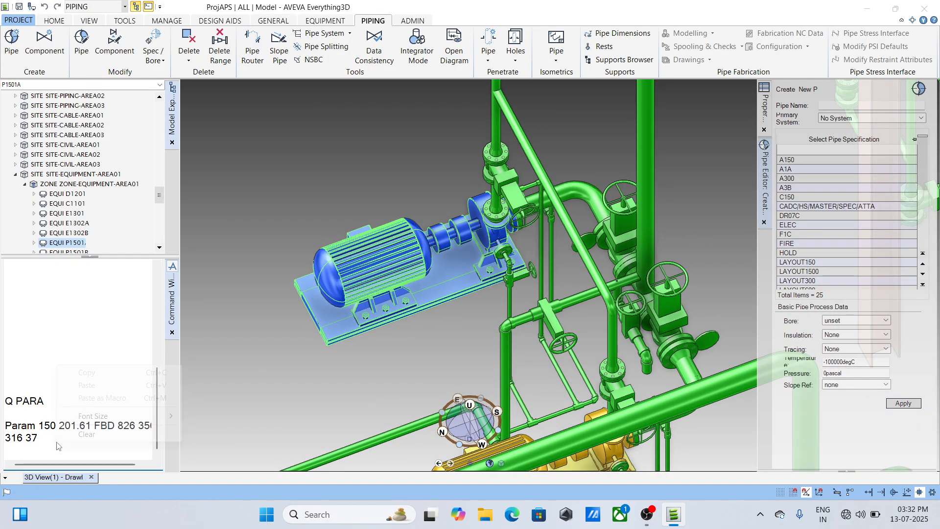
right_click(56, 445)
click(81, 434)
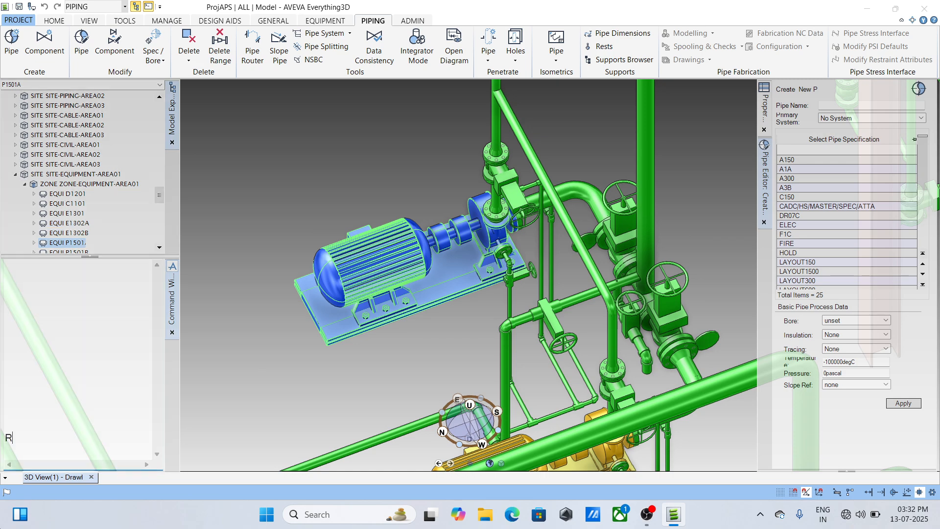
text(REM ALL )
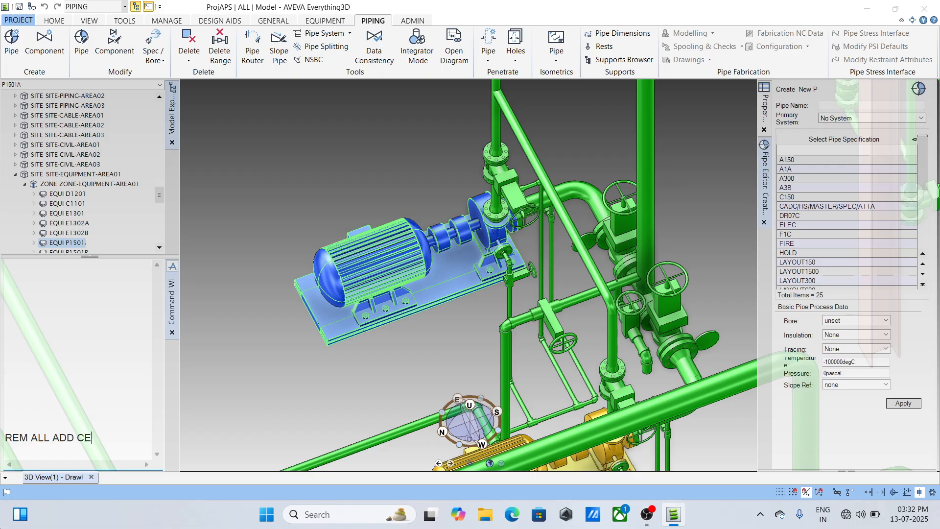
text(ADD CE)
key(Return)
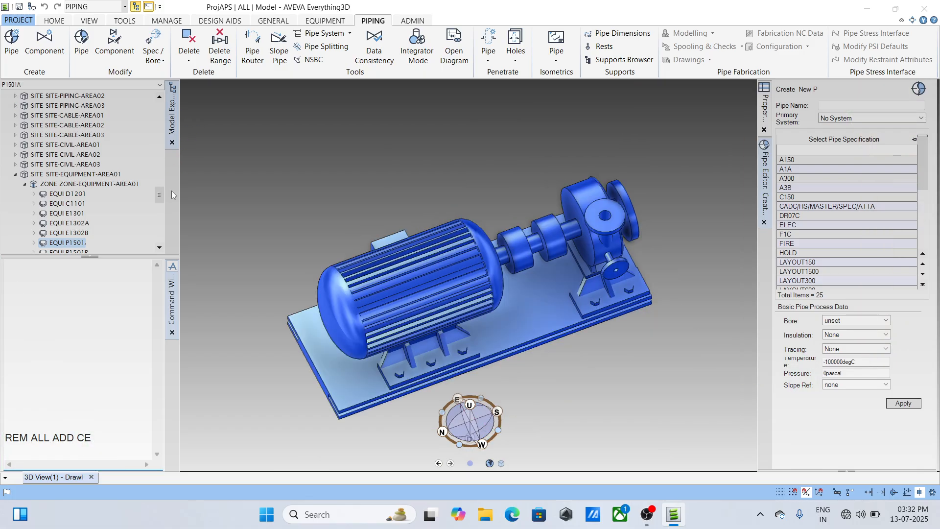
- Select the PIPING zone under site HANUMAN and name the new pipe 866868878
drag(159, 195, 159, 100)
click(53, 117)
click(54, 125)
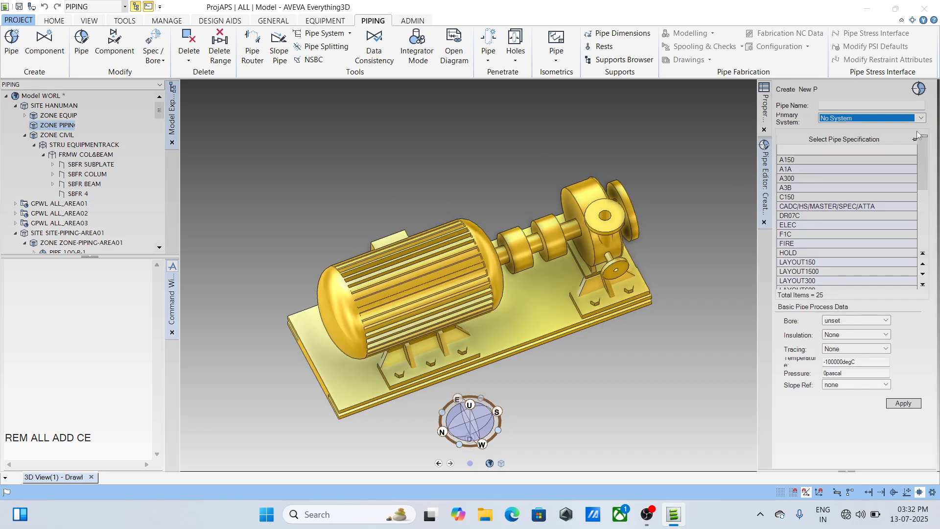
click(860, 104)
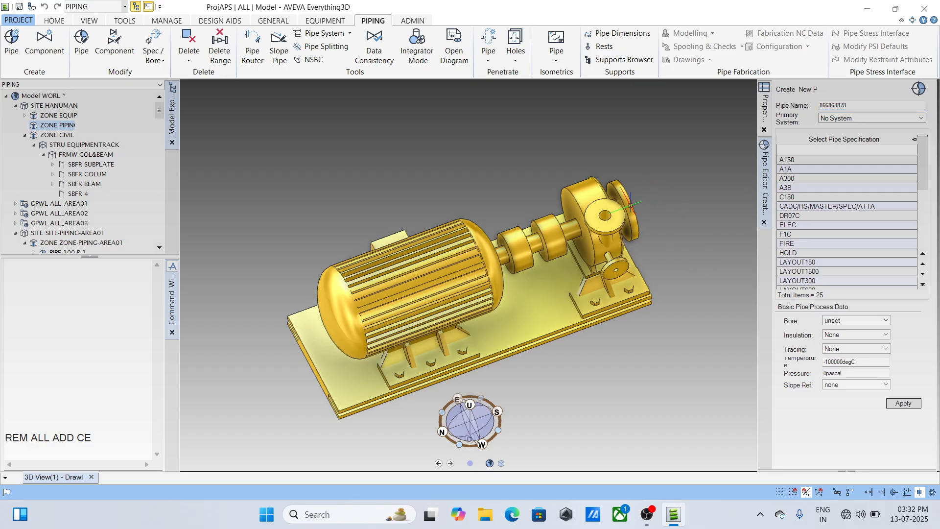
- Expand equipment P1501A and make nozzle P1501A/N1 on the pump head the current element
click(630, 211)
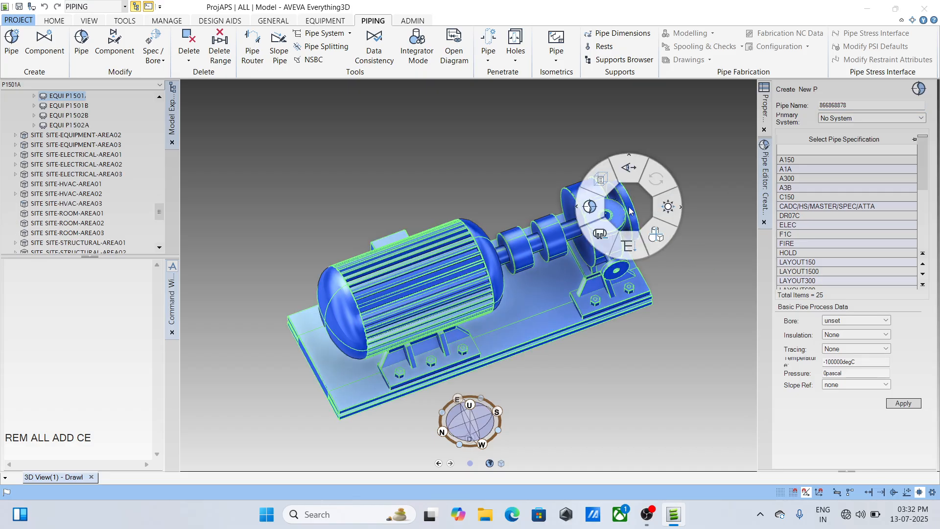
click(678, 296)
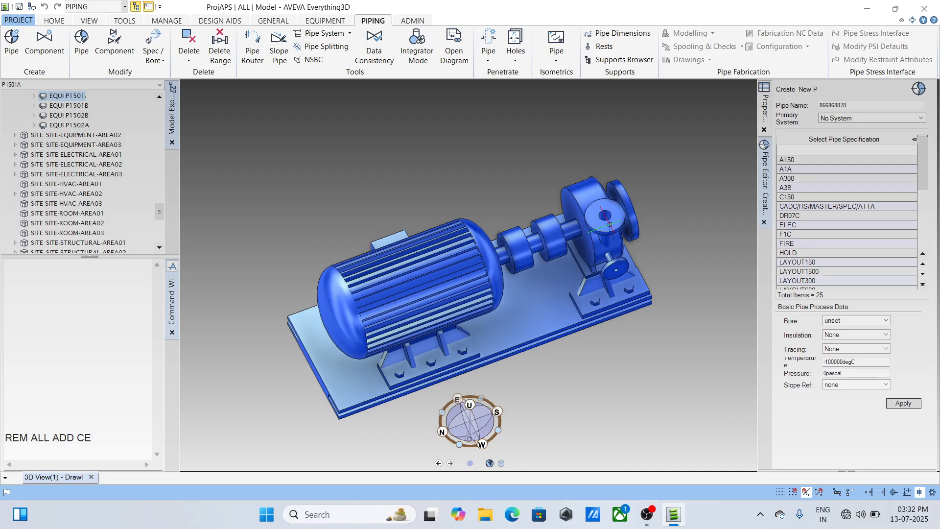
click(34, 96)
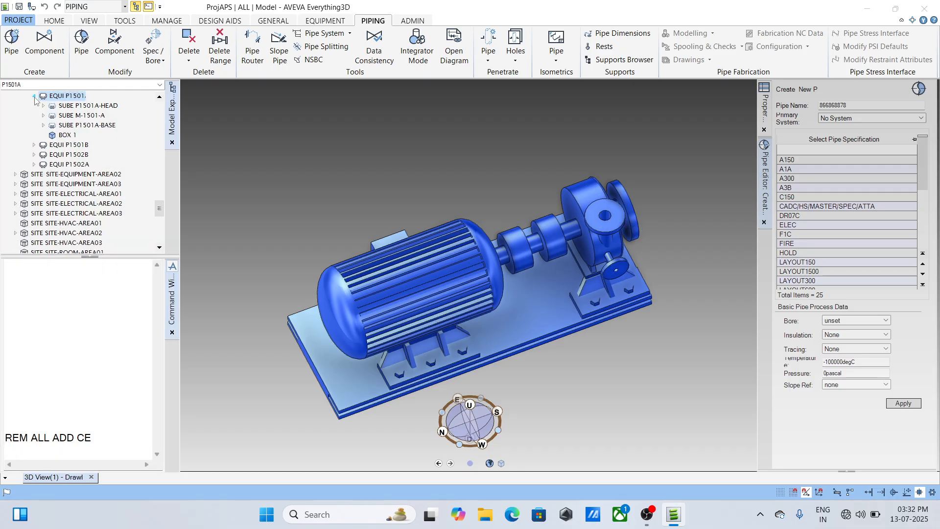
click(78, 118)
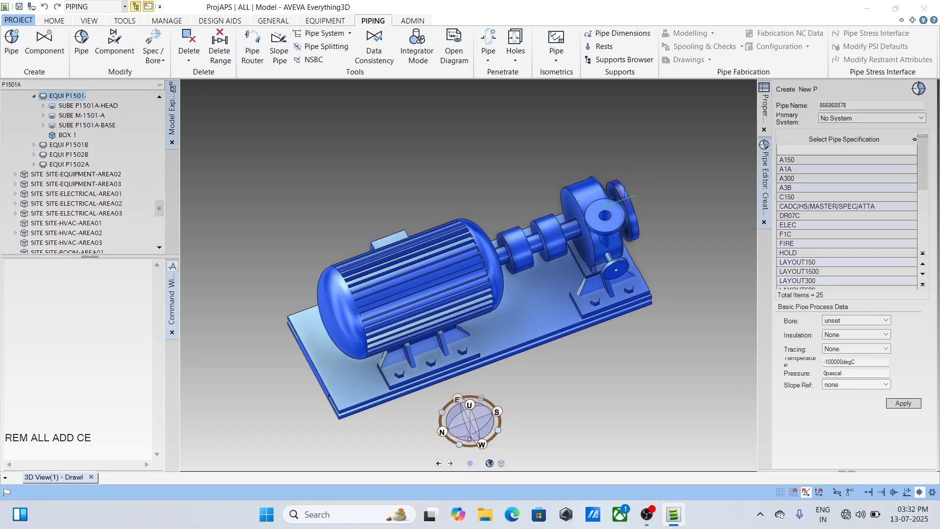
click(621, 198)
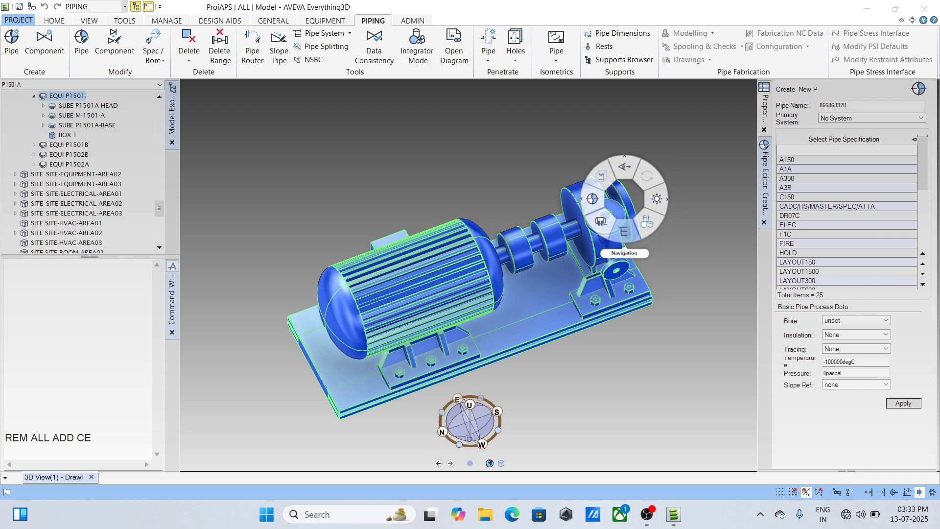
click(627, 241)
click(799, 267)
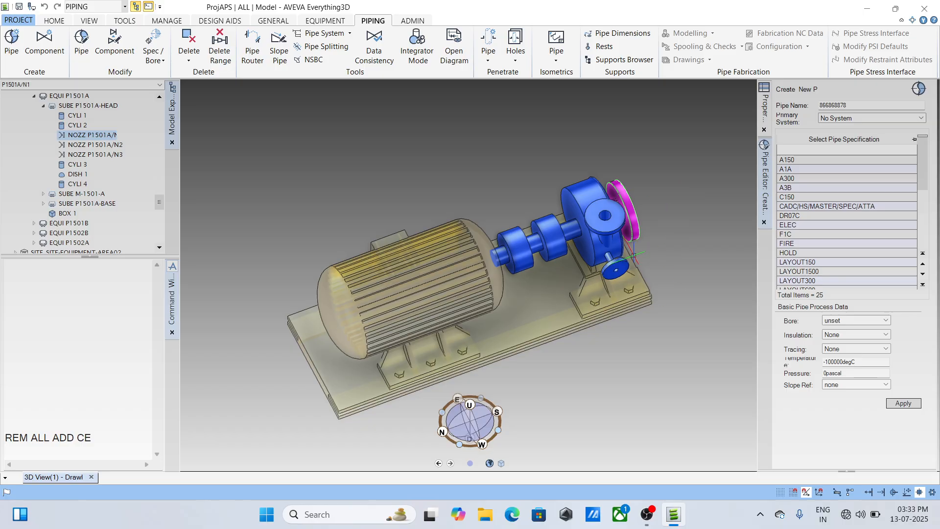
- Query the nozzle's catalogue reference with Q CATREF and read the full reference
click(68, 352)
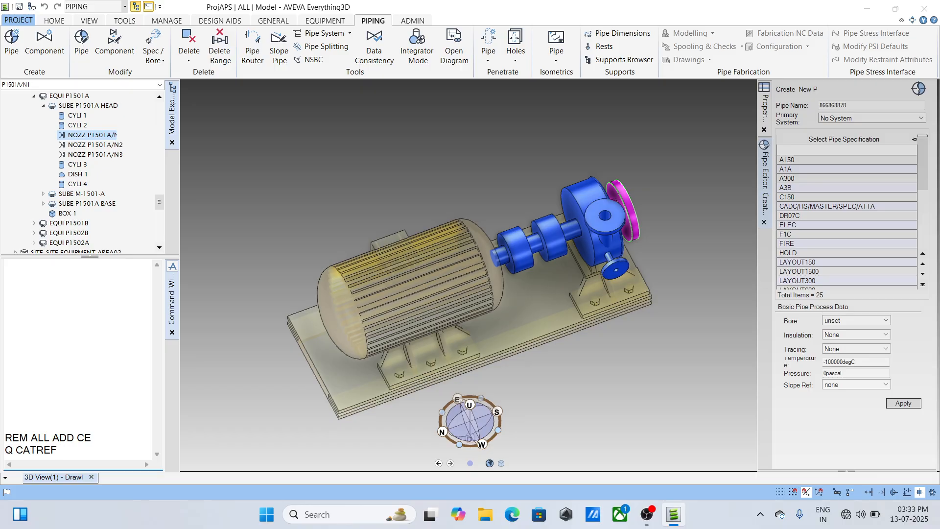
key(Return)
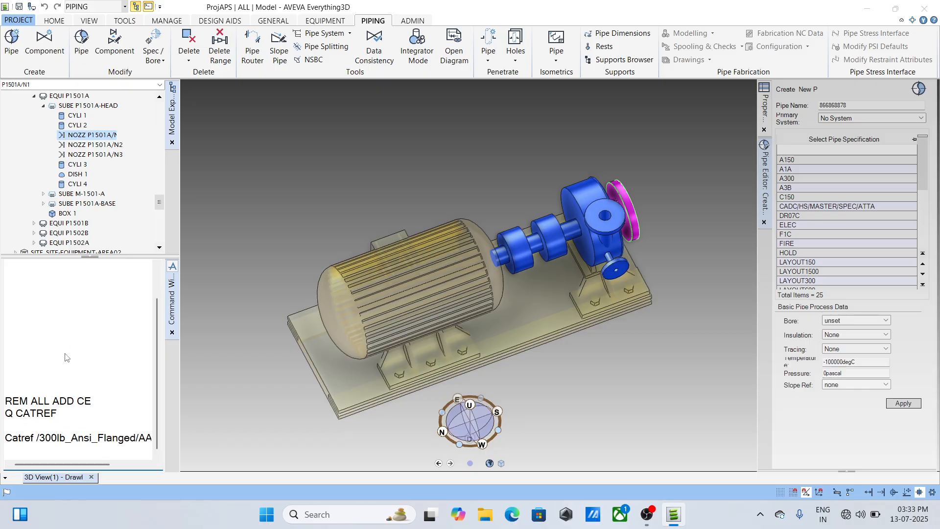
drag(64, 464, 102, 458)
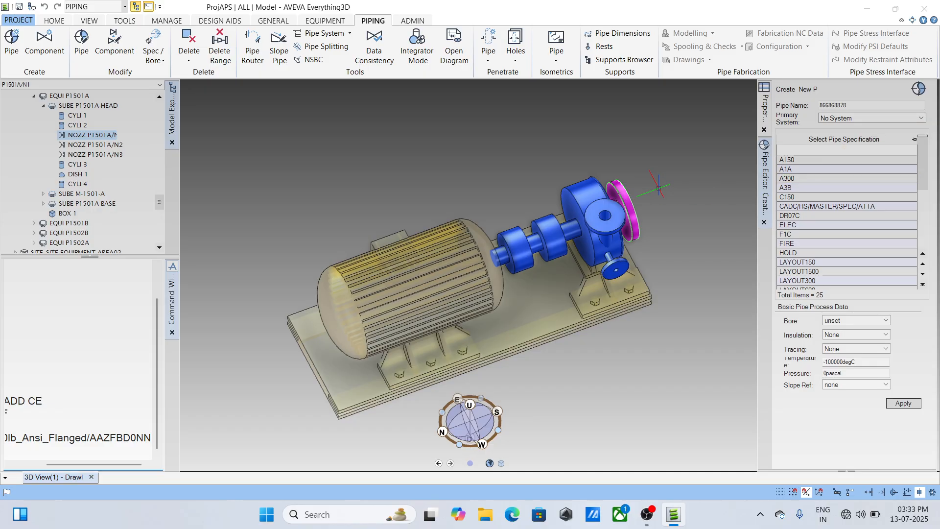
- Create the pipe with specification A3B and select its branch B1
click(786, 188)
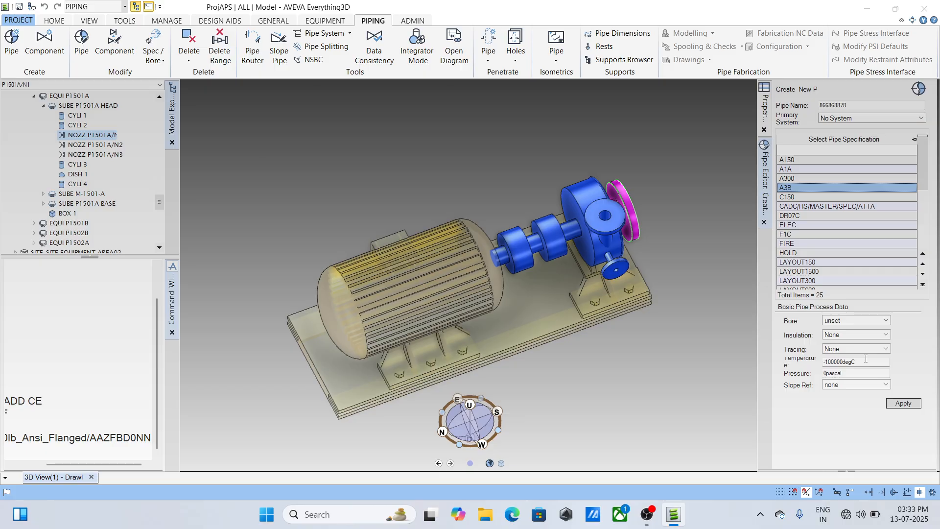
drag(865, 361, 811, 363)
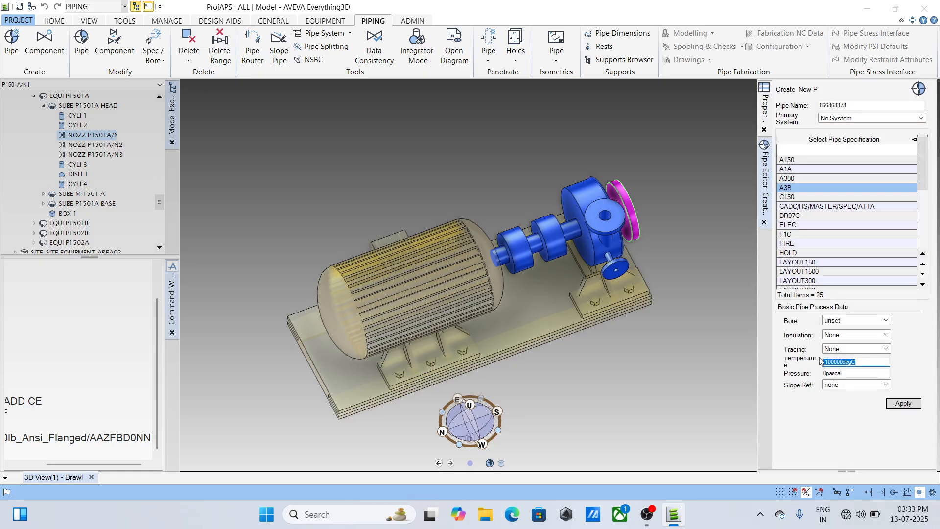
click(904, 403)
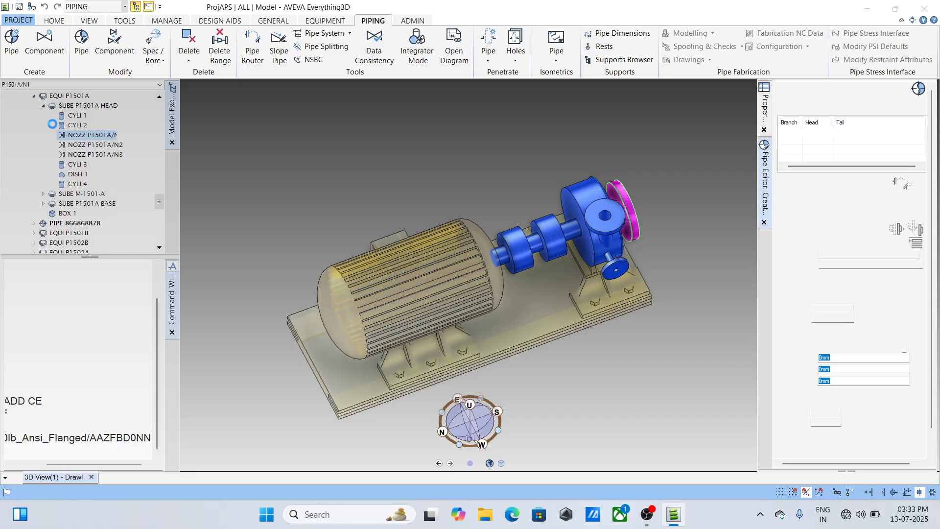
click(103, 233)
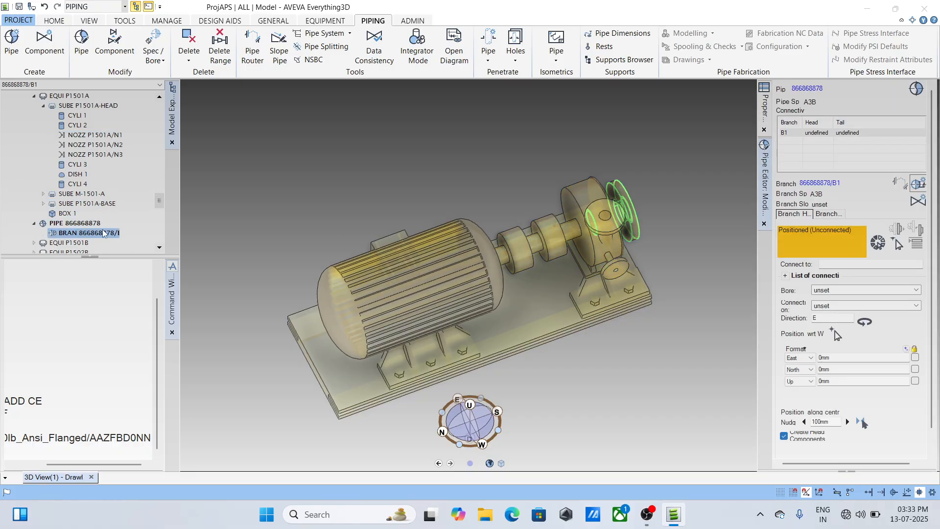
- Pick nozzle P1501A/N1 as the tail connection of branch 866868878/B1 and disconnect the tail of 100-B-8/B1 from it
scroll(158, 206, down, 3)
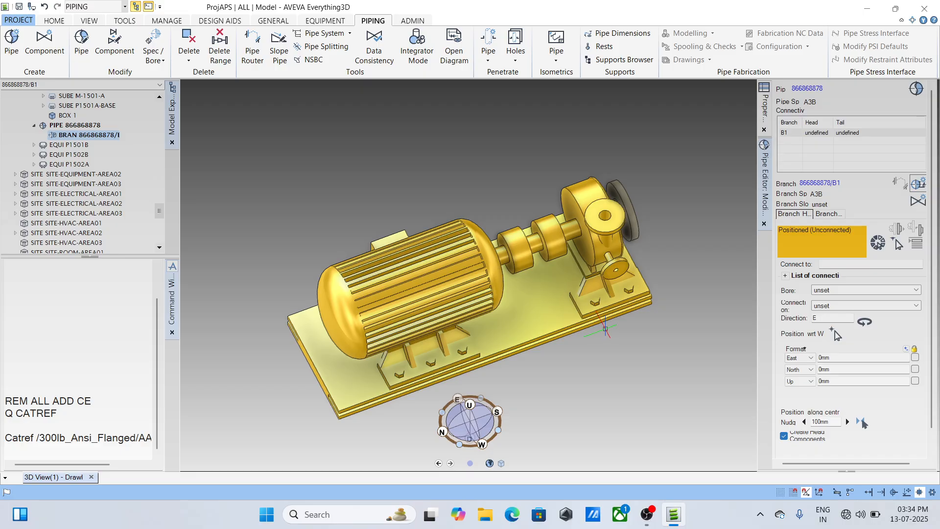
scroll(598, 290, down, 2)
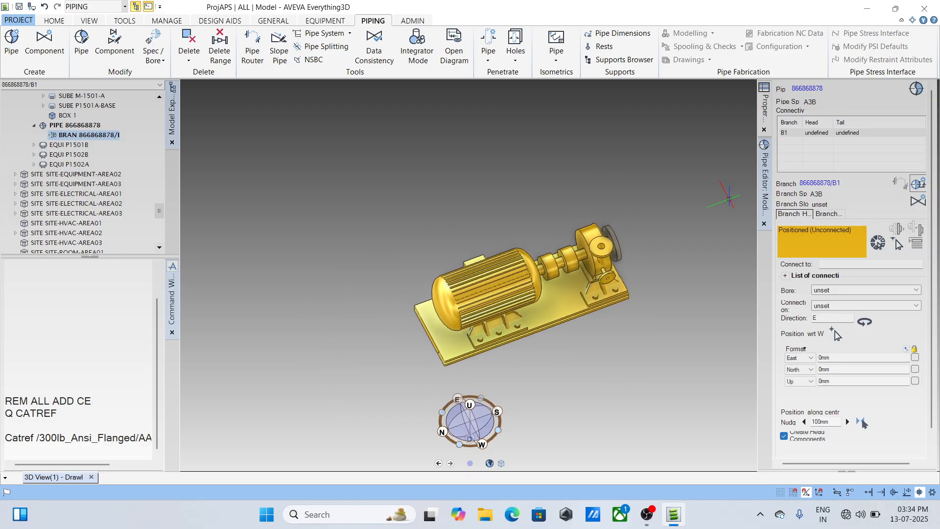
scroll(597, 290, up, 3)
scroll(544, 270, down, 2)
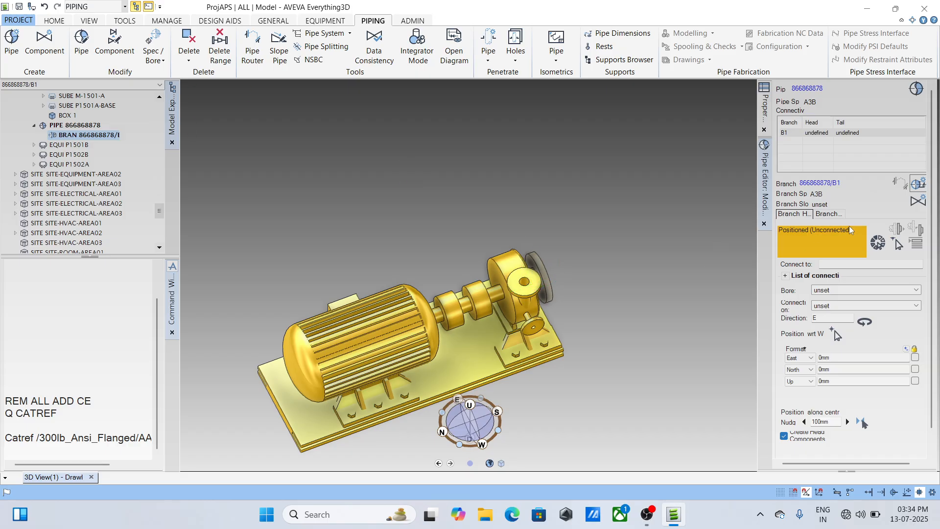
click(830, 214)
click(894, 234)
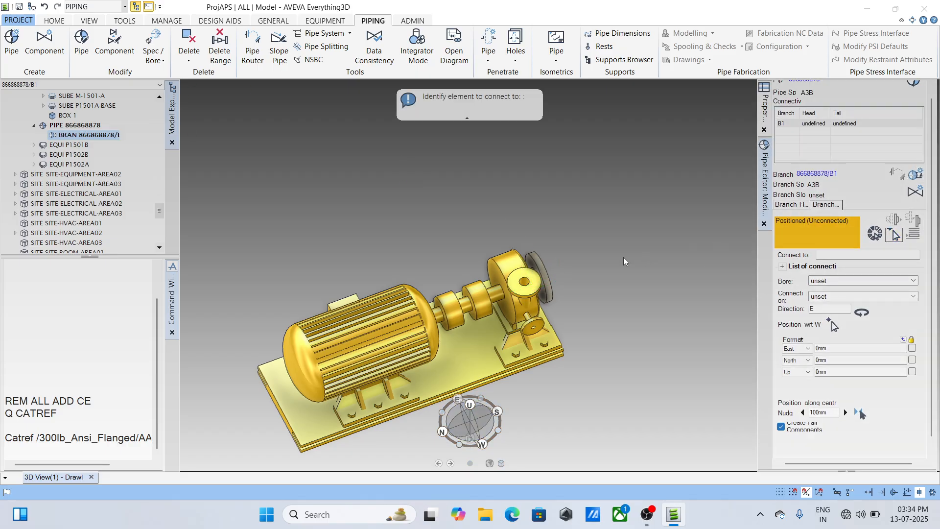
click(546, 274)
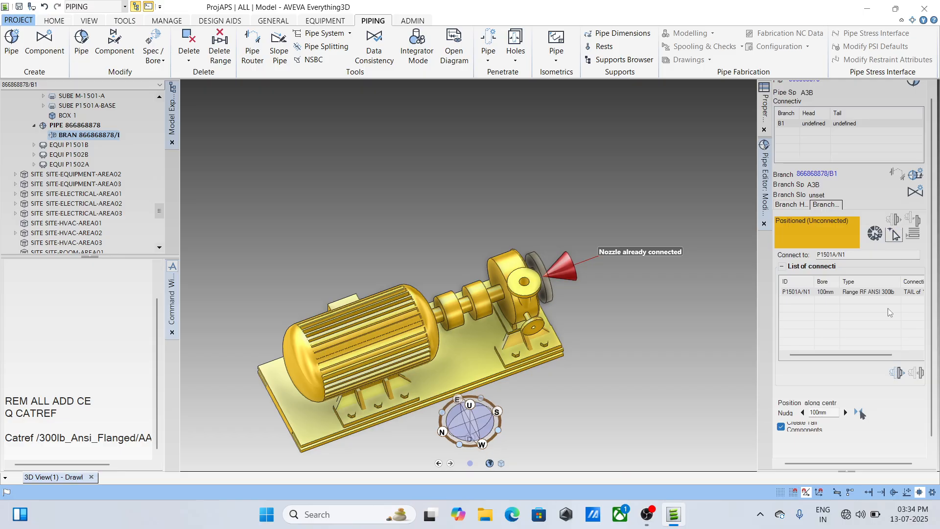
click(903, 376)
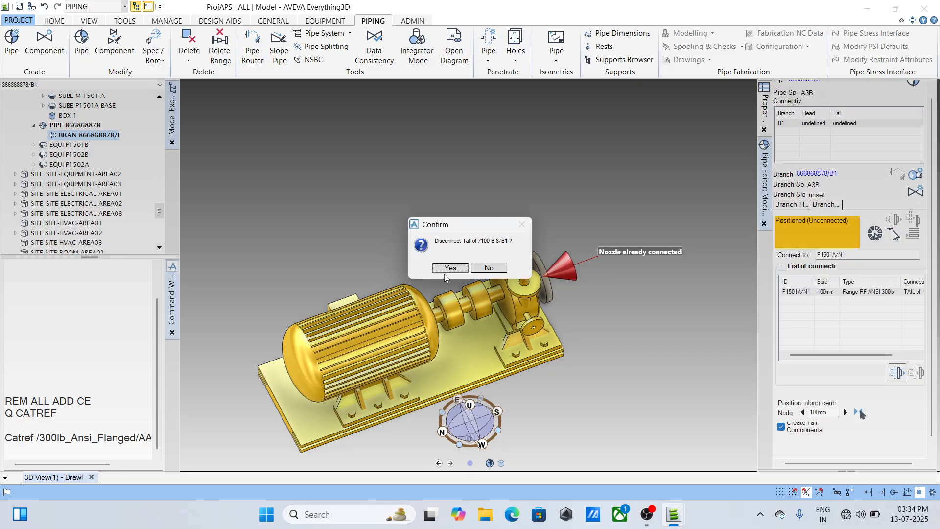
click(448, 269)
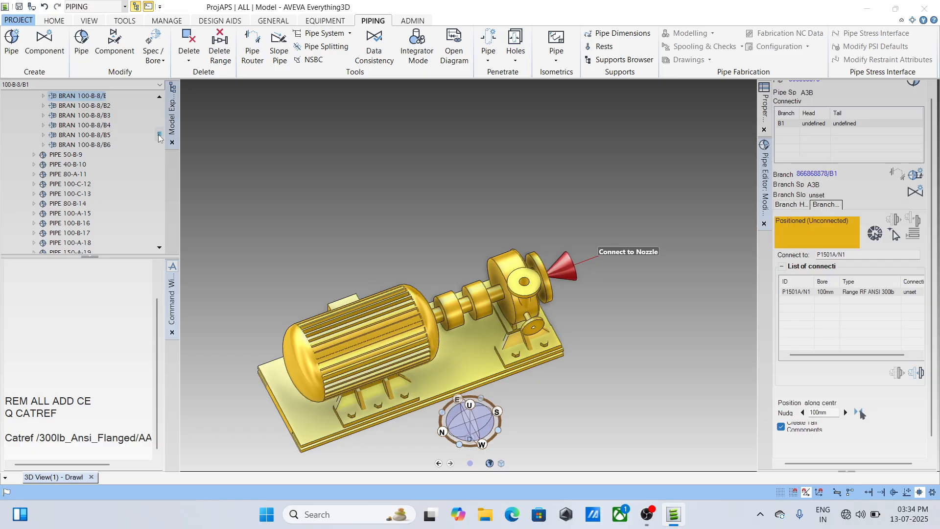
- Reselect branch 866868878/B1 for modification and try to connect its tail to the freed nozzle P1501A/N1
drag(159, 137, 160, 111)
click(61, 195)
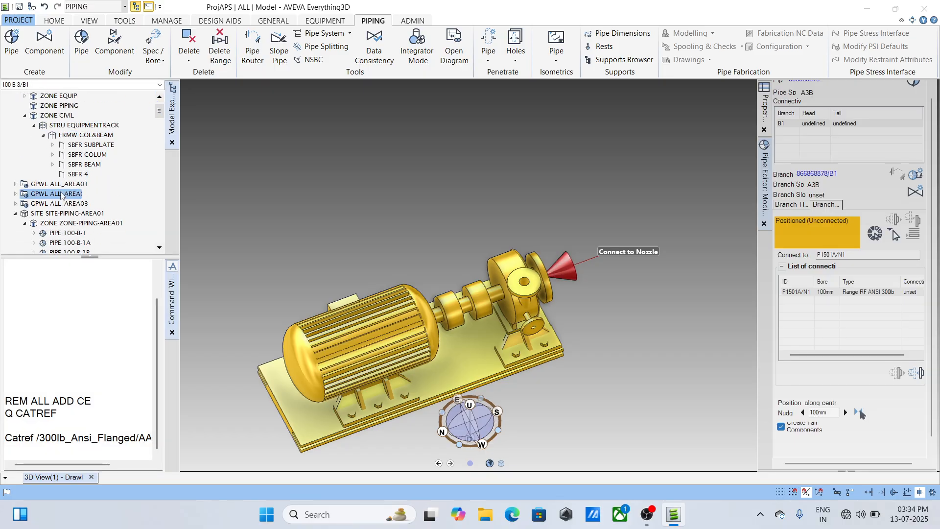
click(346, 336)
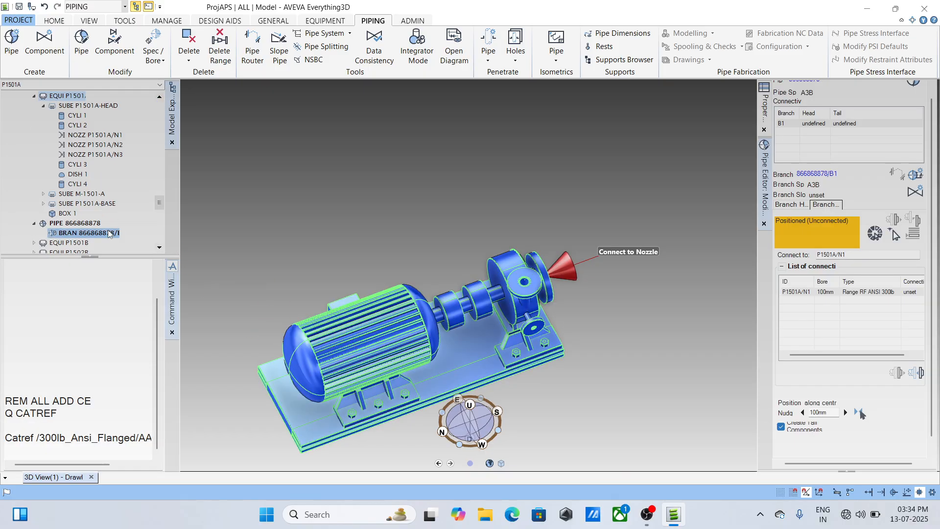
click(109, 233)
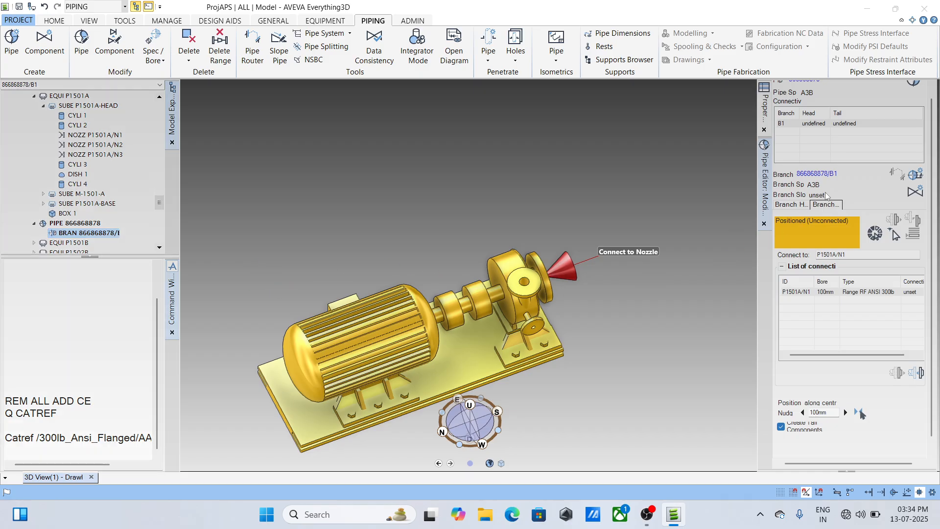
click(911, 87)
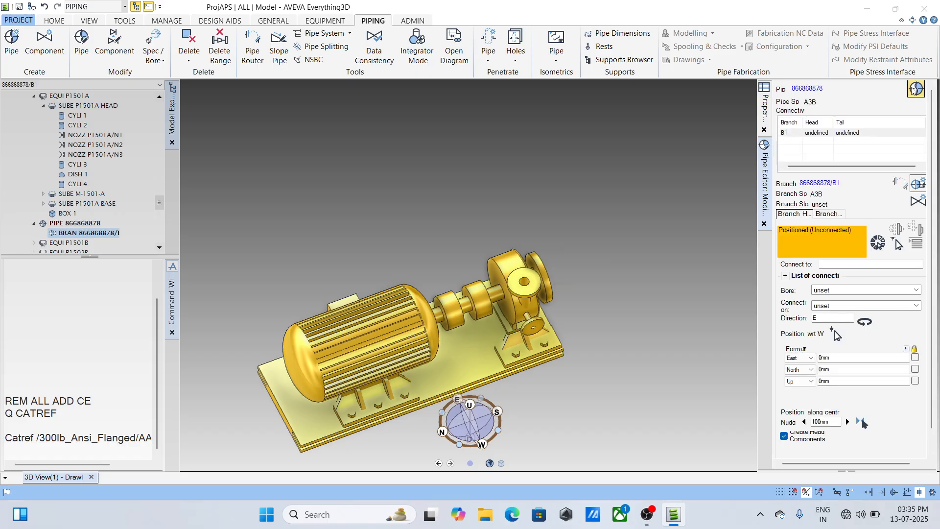
click(831, 215)
click(896, 238)
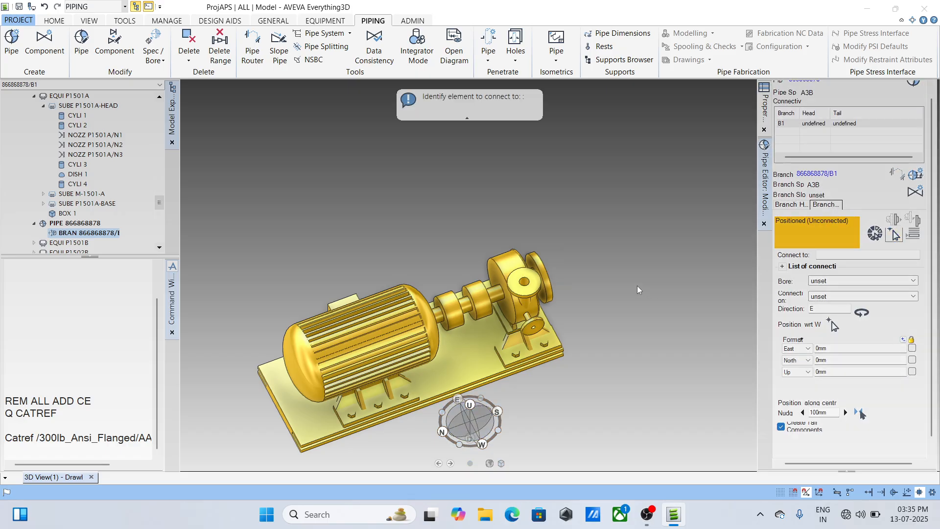
click(549, 290)
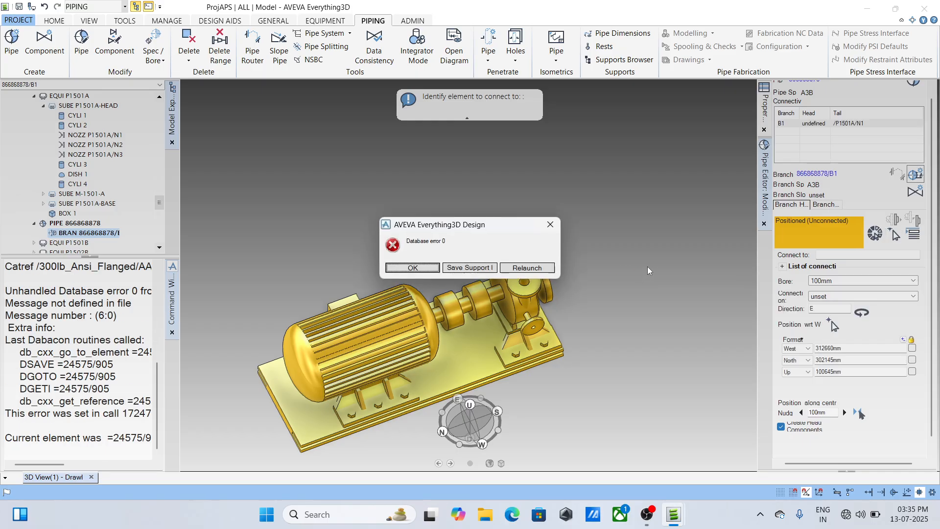
click(416, 269)
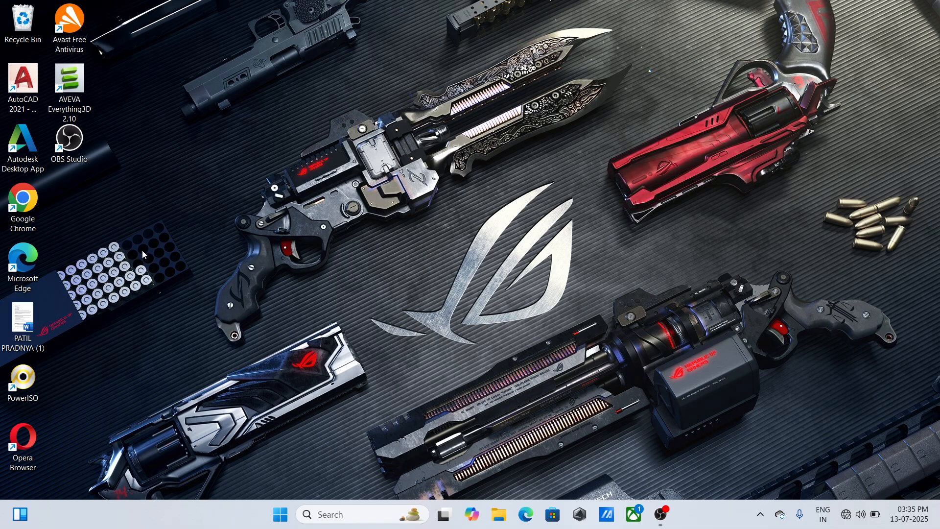
- Relaunch AVEVA Everything3D, log in to project APS as SYSTEM with the account password and MDB ALL, and open the Model module
double_click(74, 78)
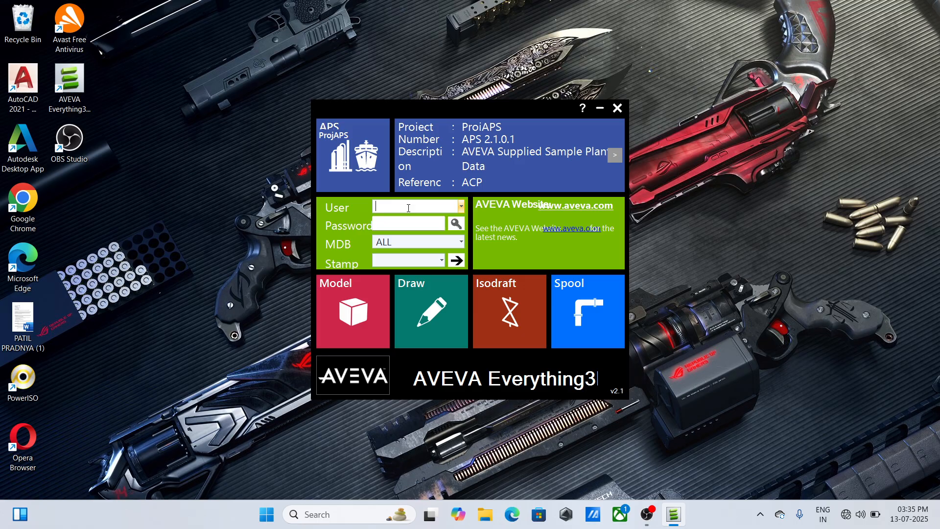
text(Sys)
key(BackSpace)
key(BackSpace)
key(BackSpace)
text(SYS)
key(Tab)
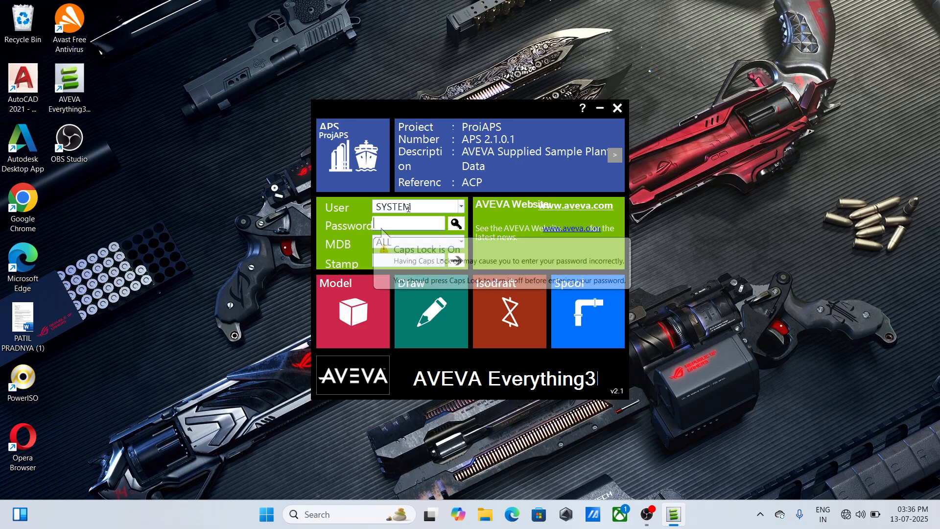
text(X)
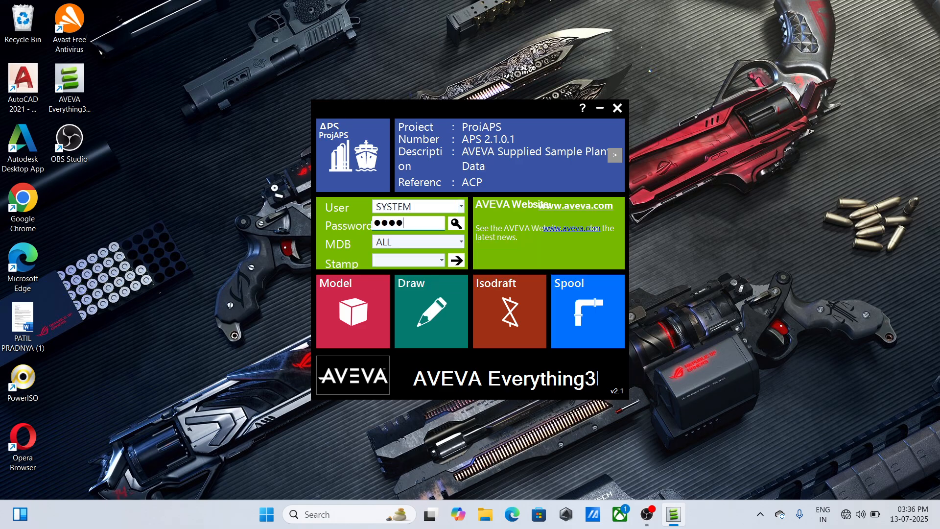
key(Tab)
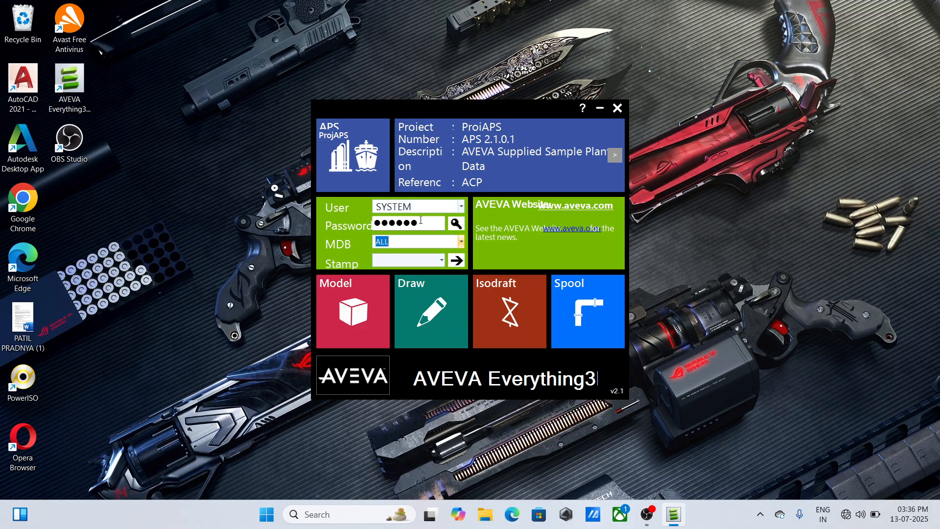
click(368, 311)
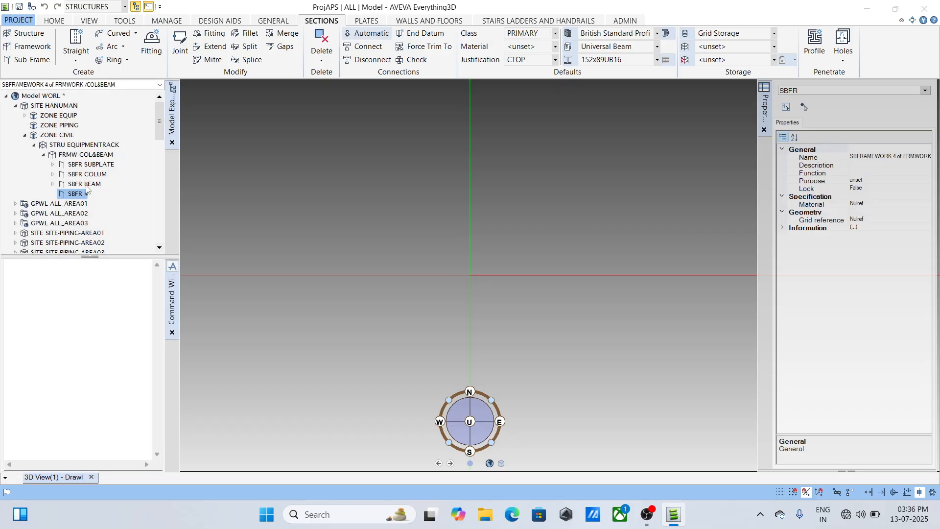
- Add SITE-EQUIPMENT-AREA01 to the 3D view and isolate pump P1501A with the command REM ALL ADD CE
scroll(86, 188, down, 5)
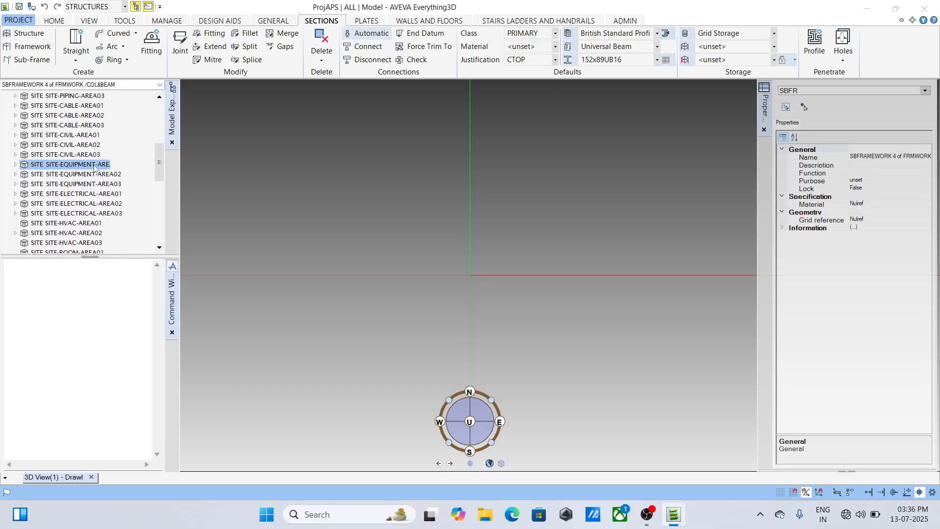
drag(95, 168, 437, 274)
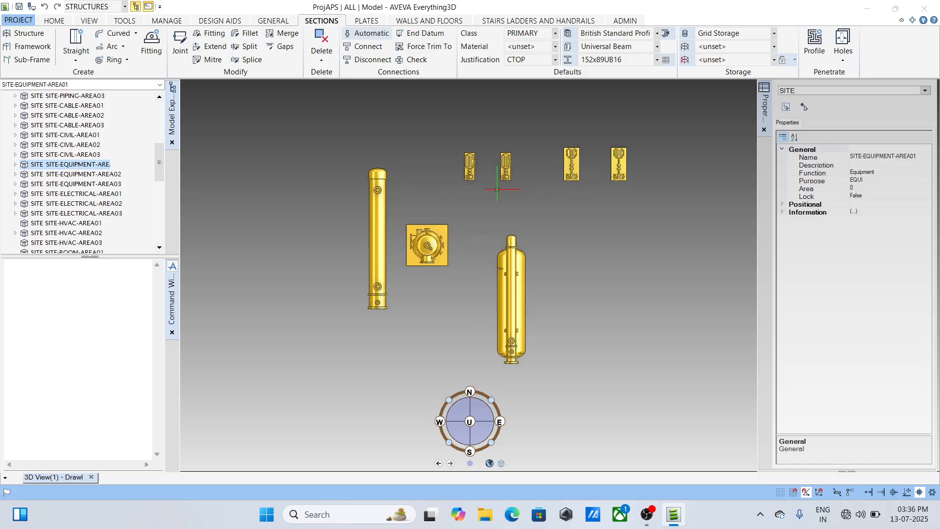
scroll(505, 171, up, 5)
middle_drag(486, 216, 508, 173)
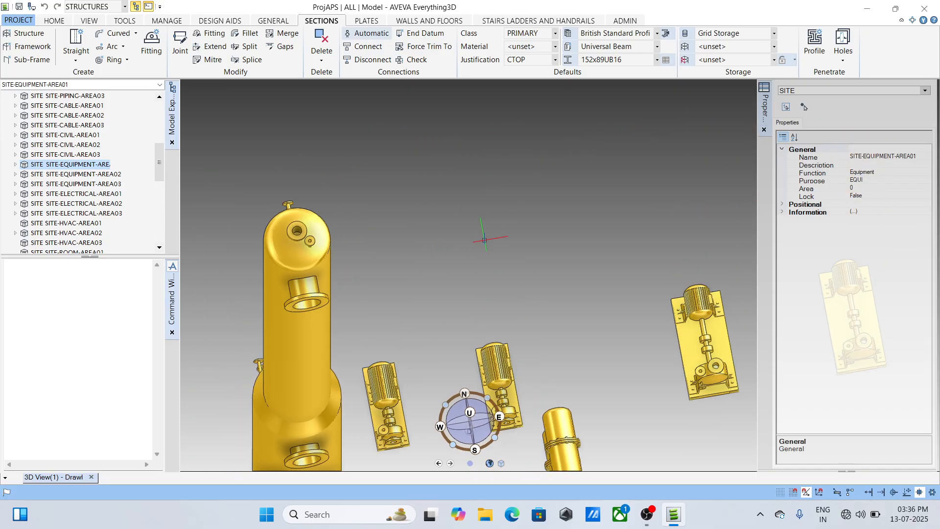
scroll(489, 342, up, 3)
click(490, 342)
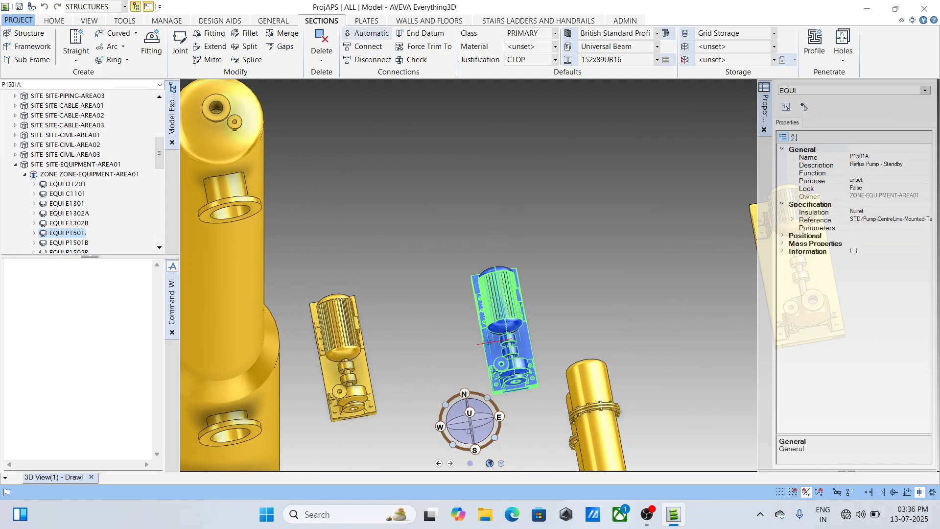
click(13, 399)
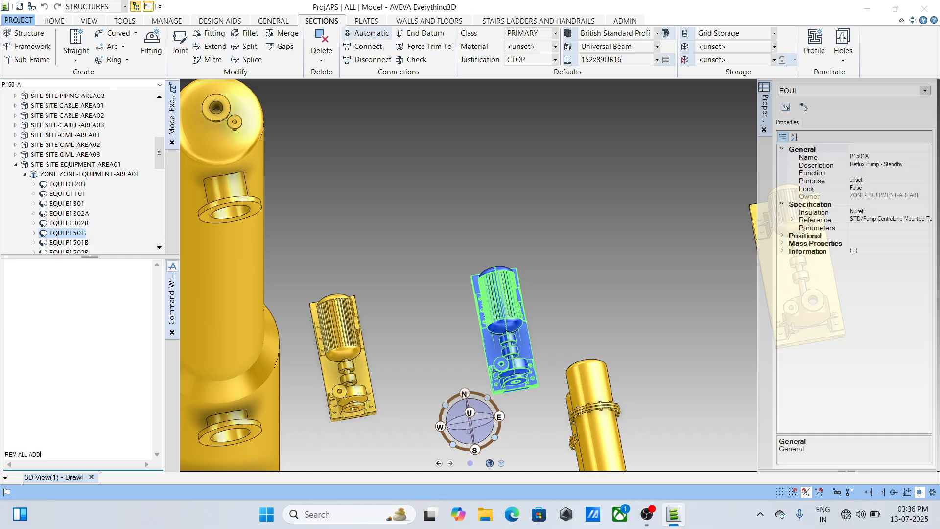
key(Return)
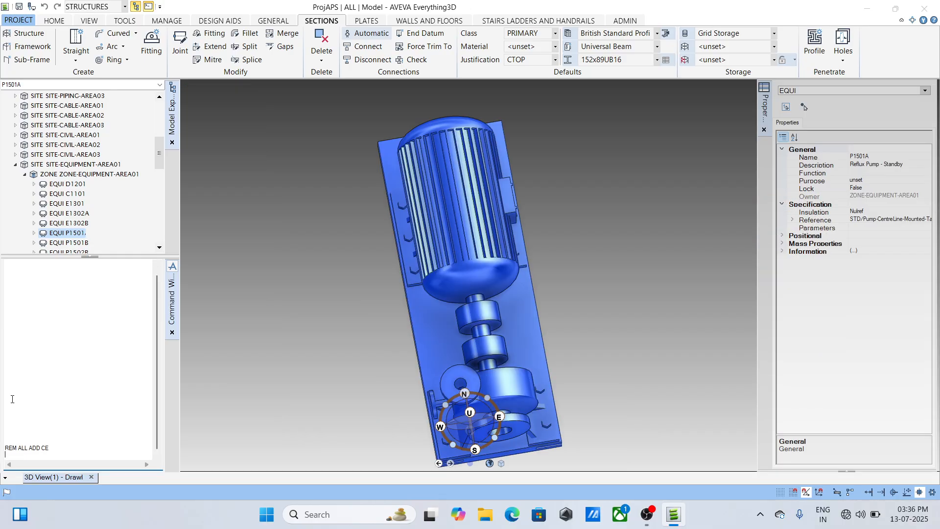
- Switch to the Piping discipline and start a new pipe named 45 in the PIPING zone of site HANUMAN
drag(155, 154, 154, 116)
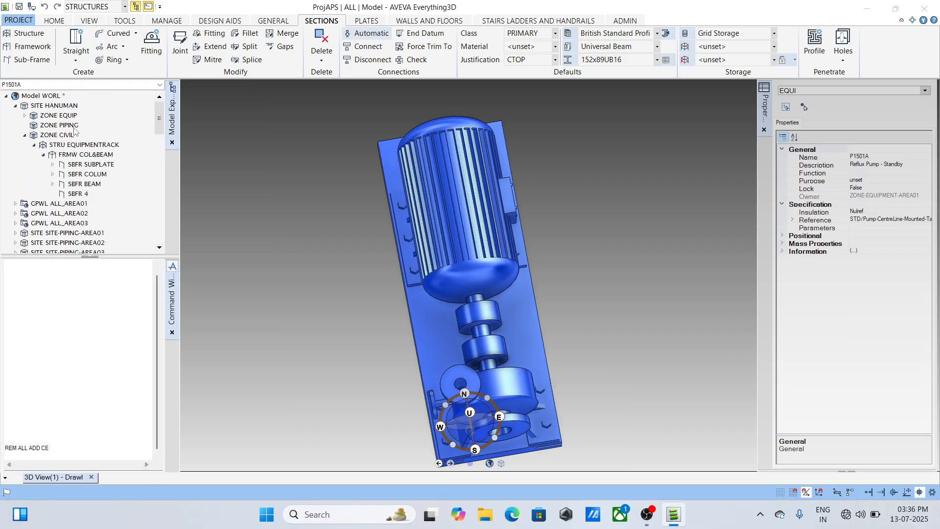
click(57, 124)
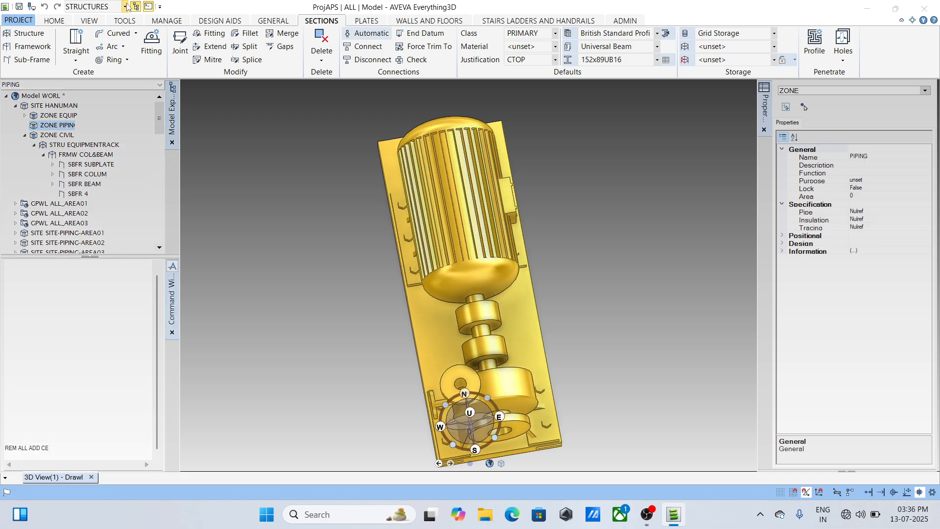
click(125, 6)
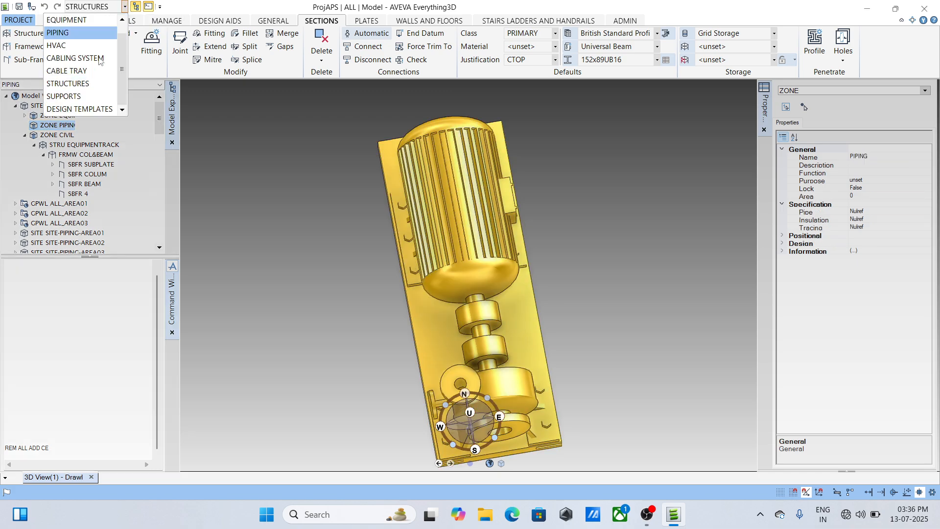
click(63, 33)
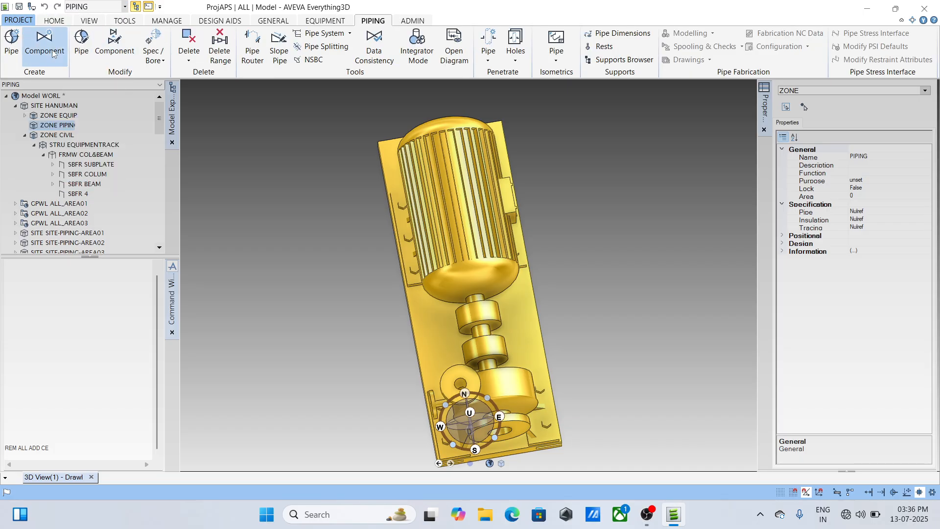
click(10, 43)
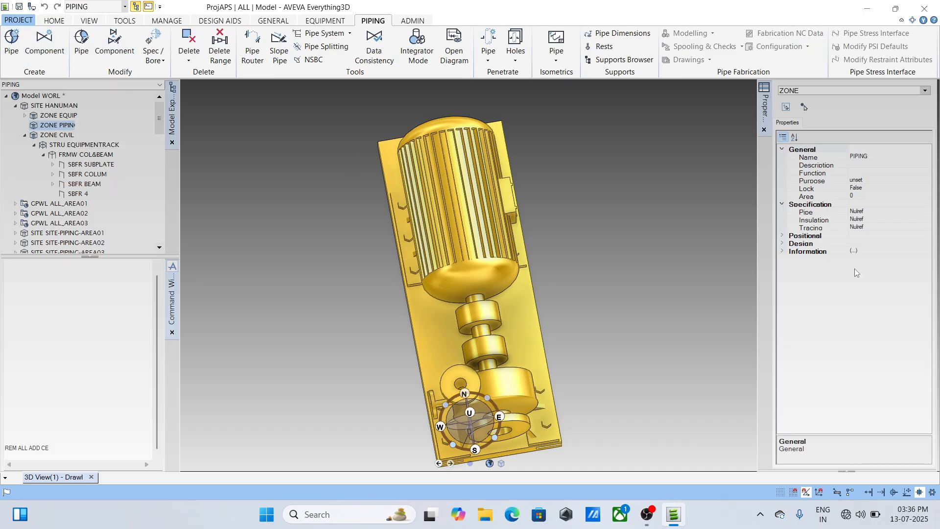
text(45)
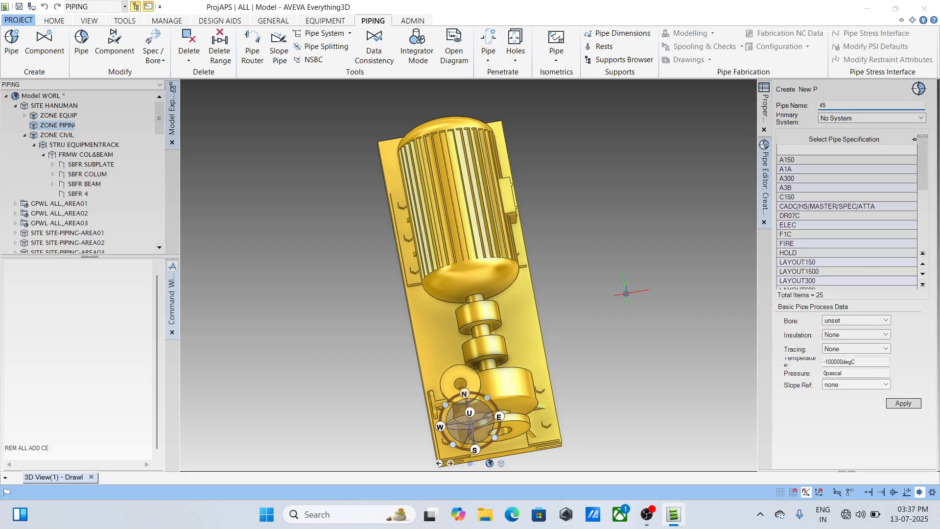
- Select nozzle P1501A/N1 on the pump and query its catalogue reference with the command Q CATREF
scroll(575, 281, down, 3)
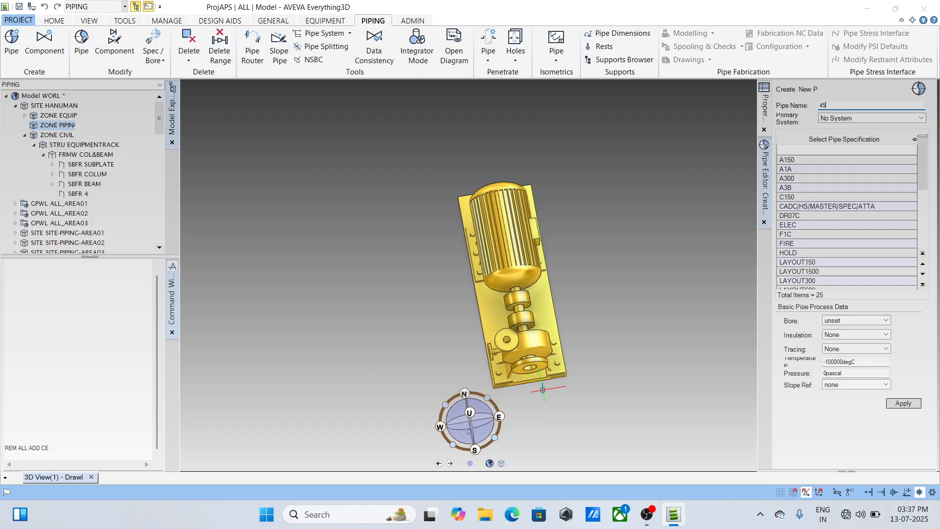
scroll(544, 387, up, 6)
click(529, 308)
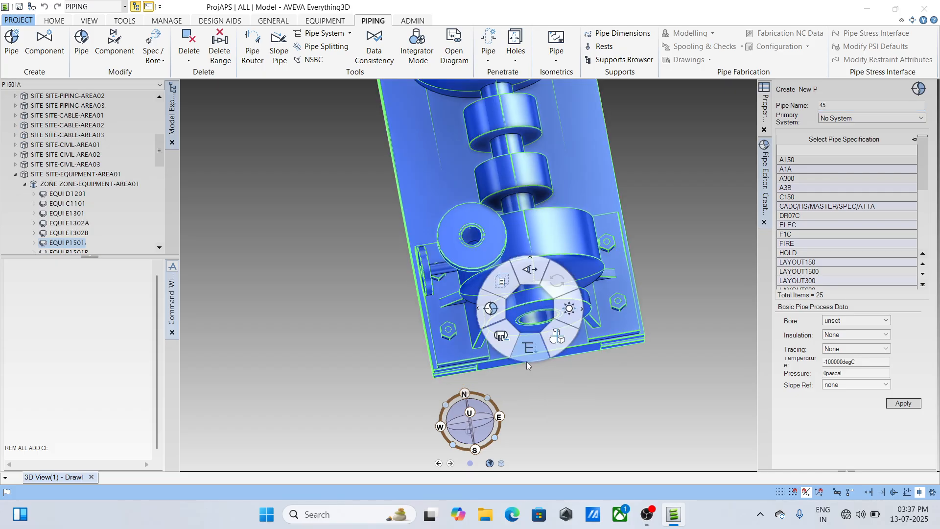
click(698, 377)
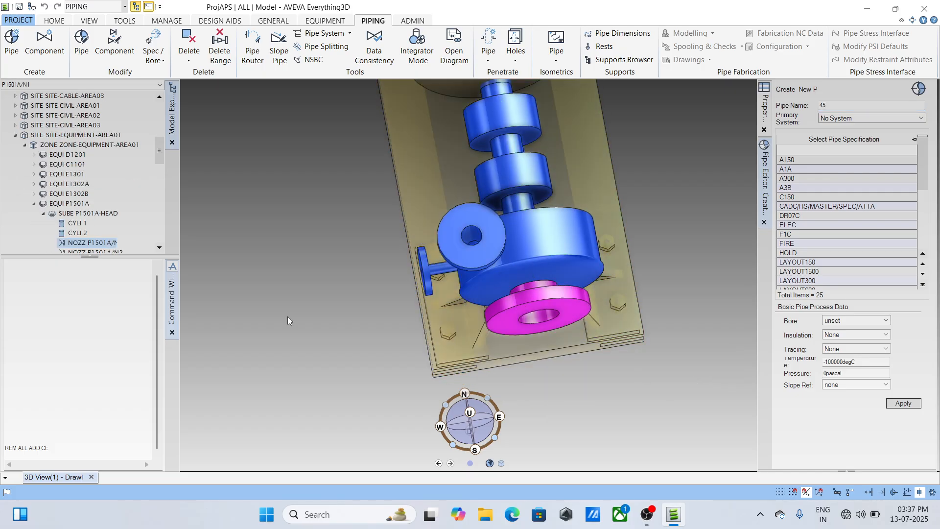
click(69, 338)
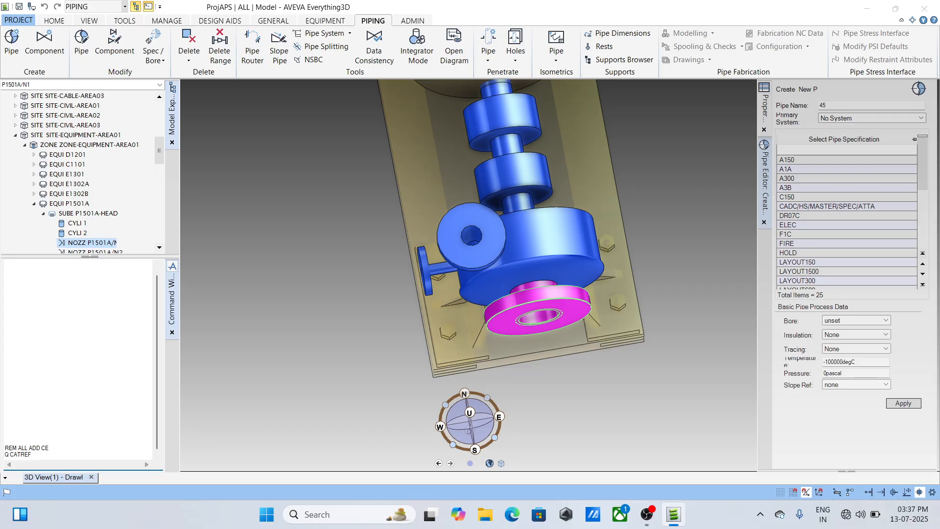
key(Return)
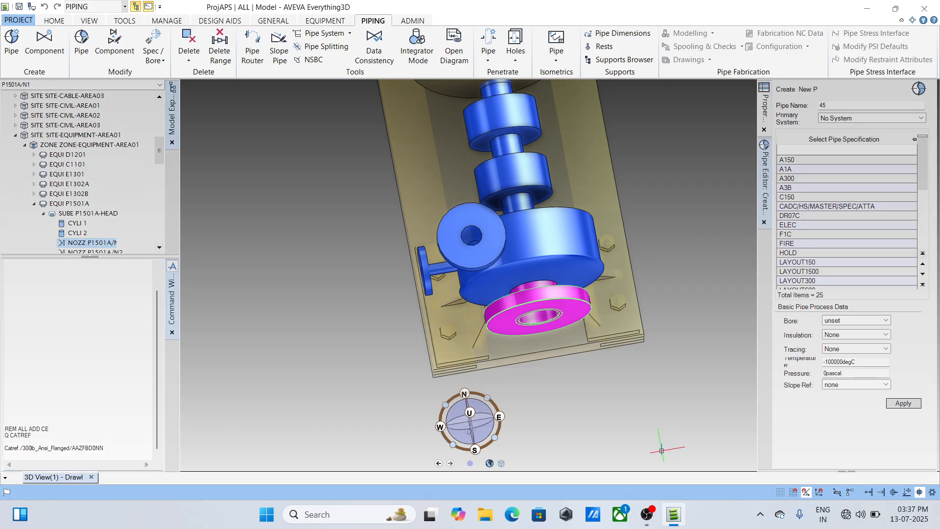
- Choose pipe specification A3B and create pipe 45
click(803, 187)
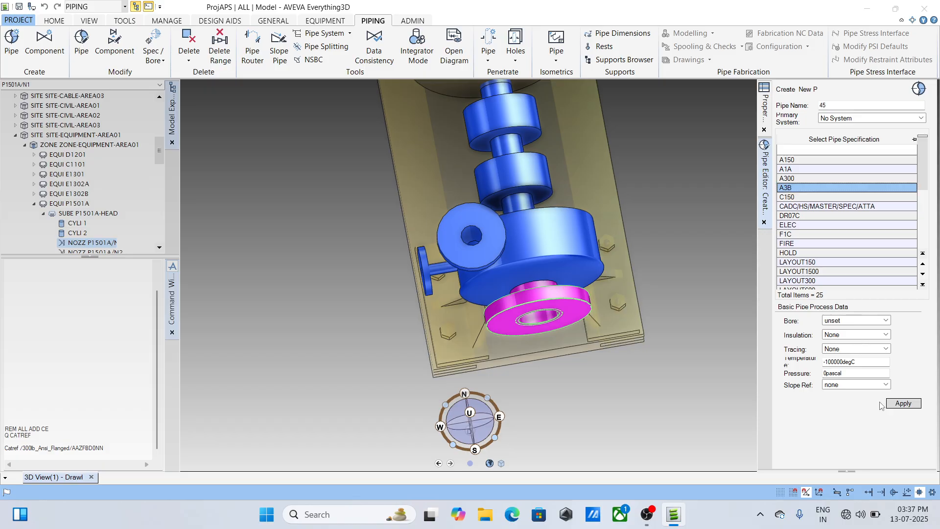
click(904, 403)
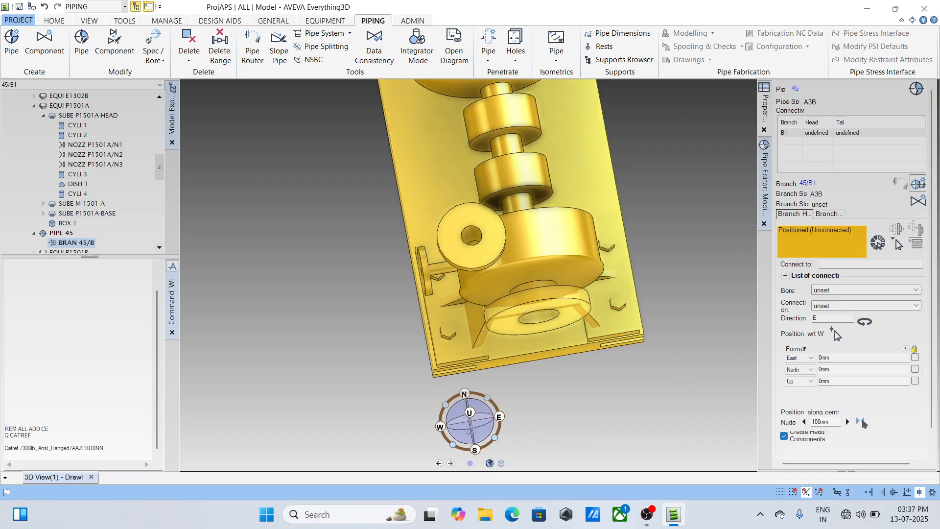
- Pick nozzle P1501A/N1 for the tail of branch 45/B1 and disconnect the tail of 100-B-8/B1 from it
middle_drag(556, 335, 713, 238)
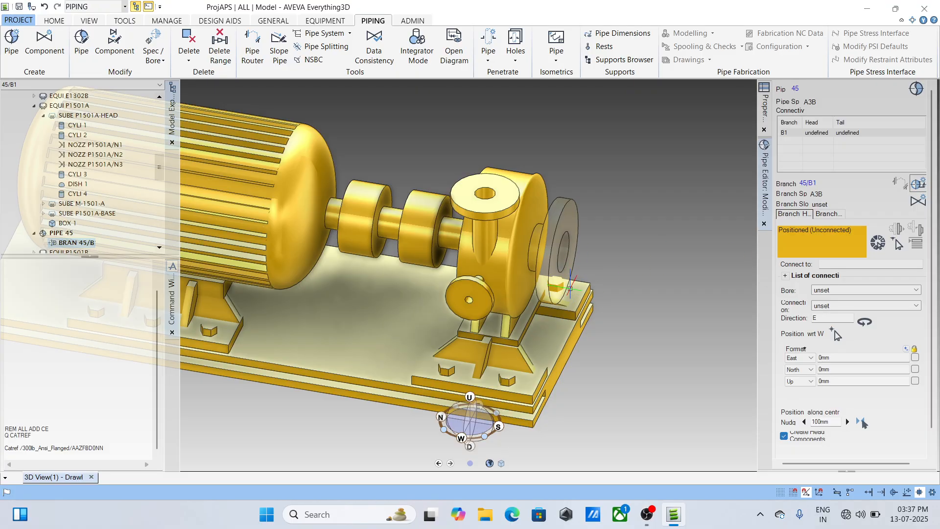
click(829, 214)
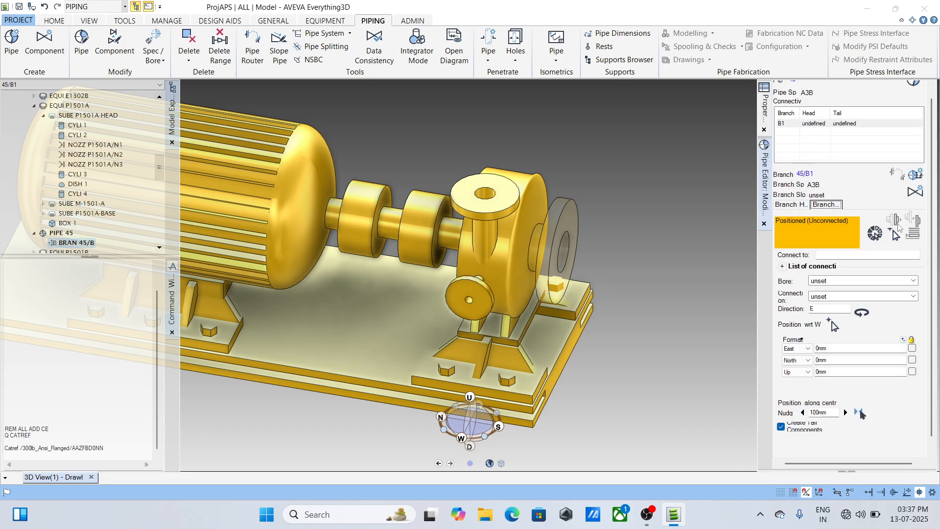
click(895, 236)
click(568, 229)
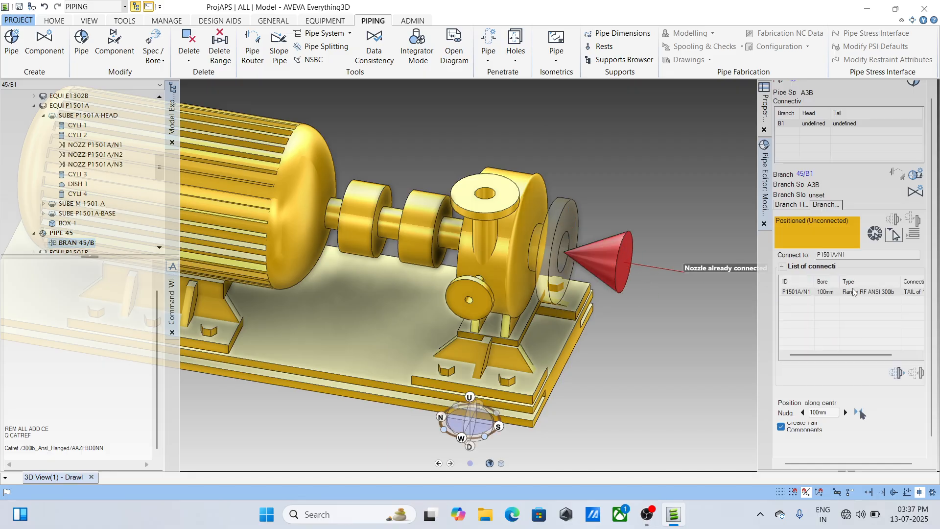
click(898, 373)
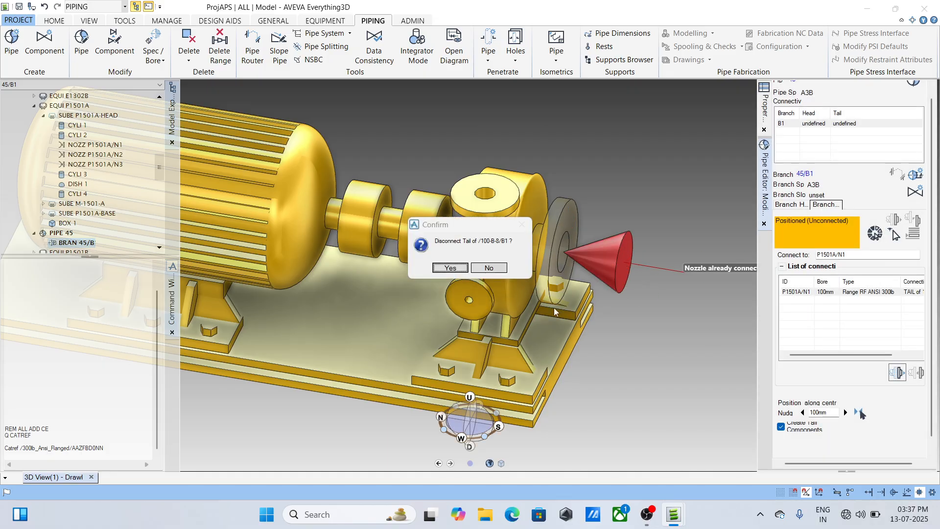
click(451, 268)
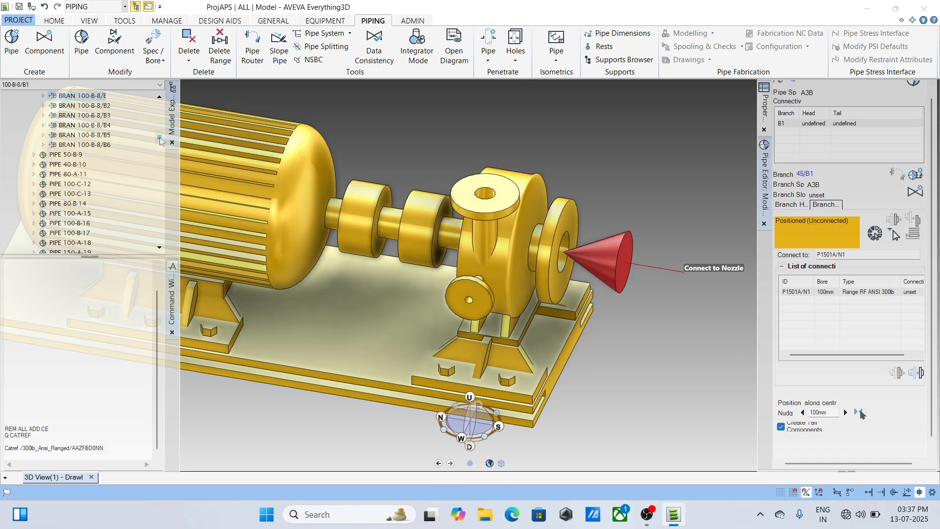
drag(159, 138, 158, 112)
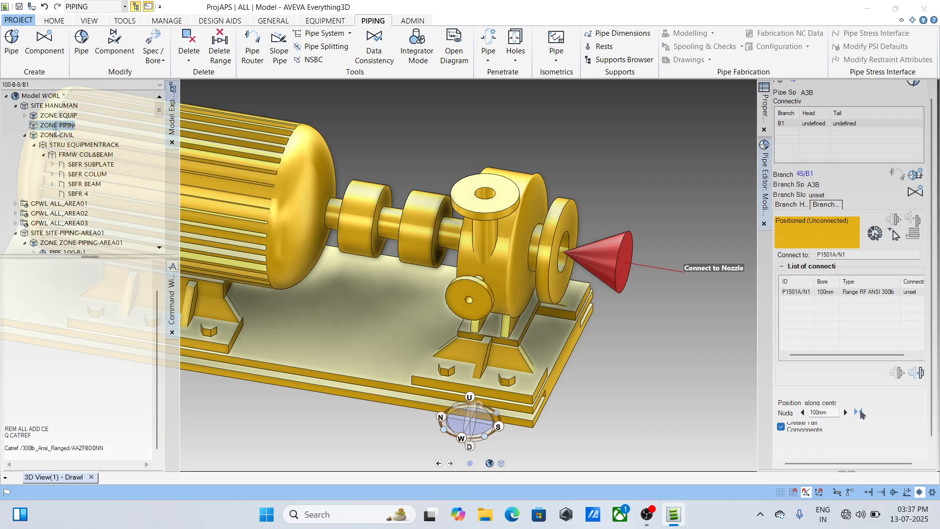
click(56, 127)
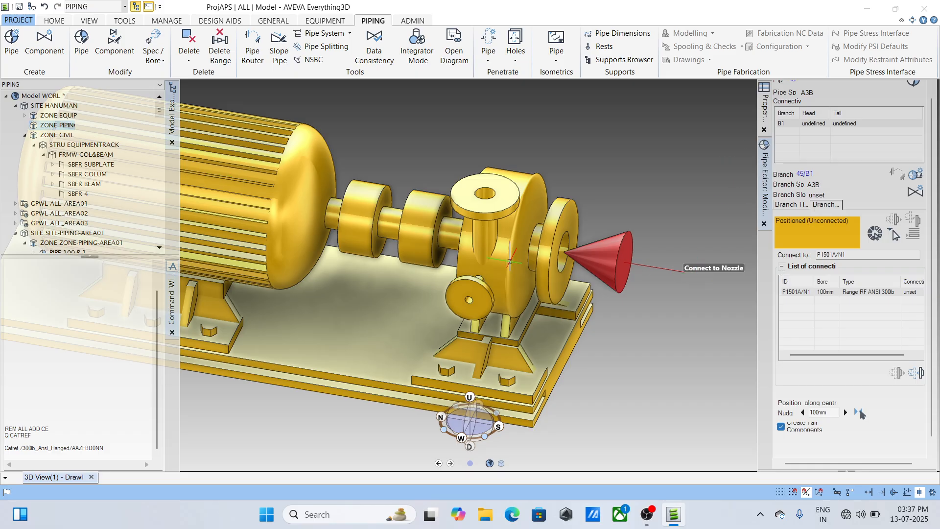
click(912, 87)
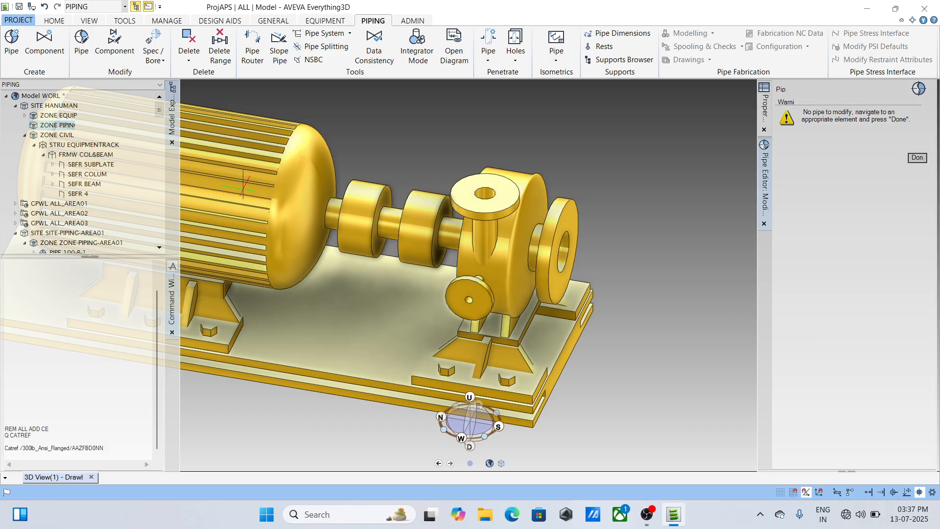
click(242, 190)
- Reselect branch 45/B1 for modification and connect its tail to nozzle P1501A/N1
click(74, 232)
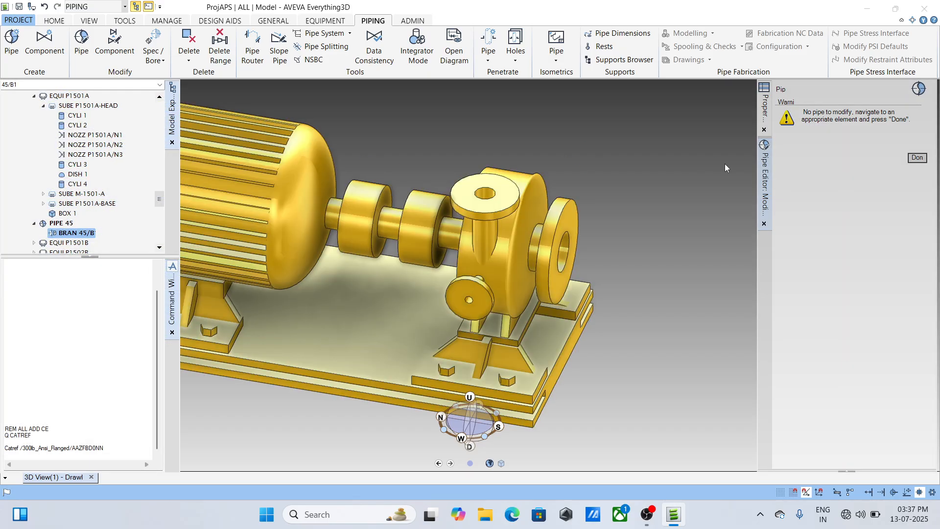
click(918, 89)
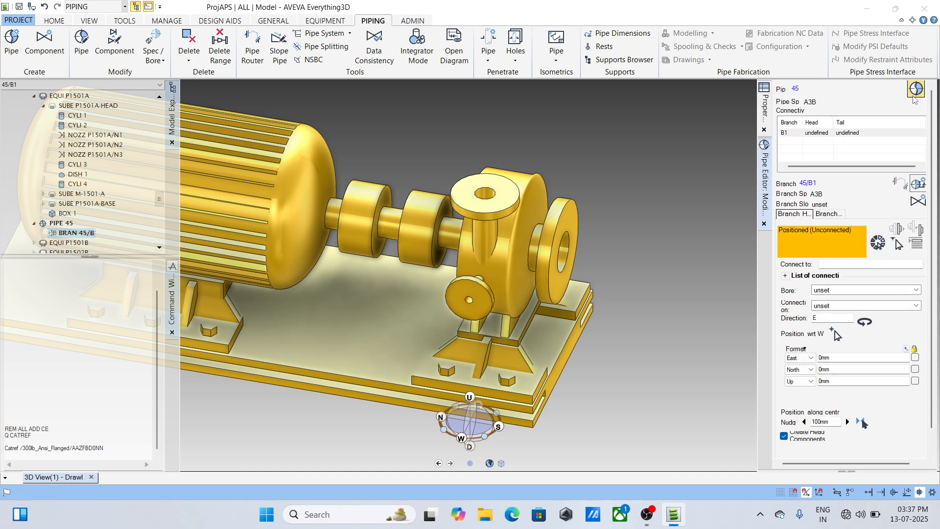
click(827, 214)
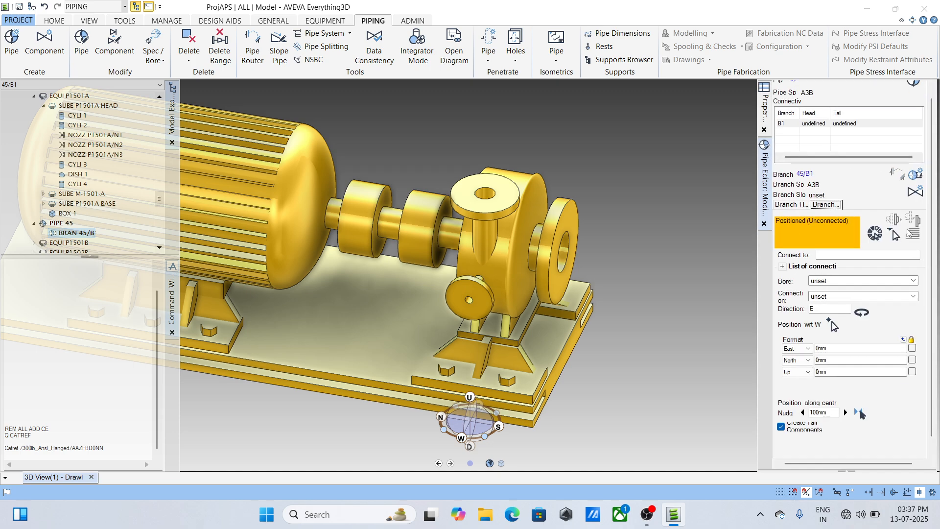
click(896, 235)
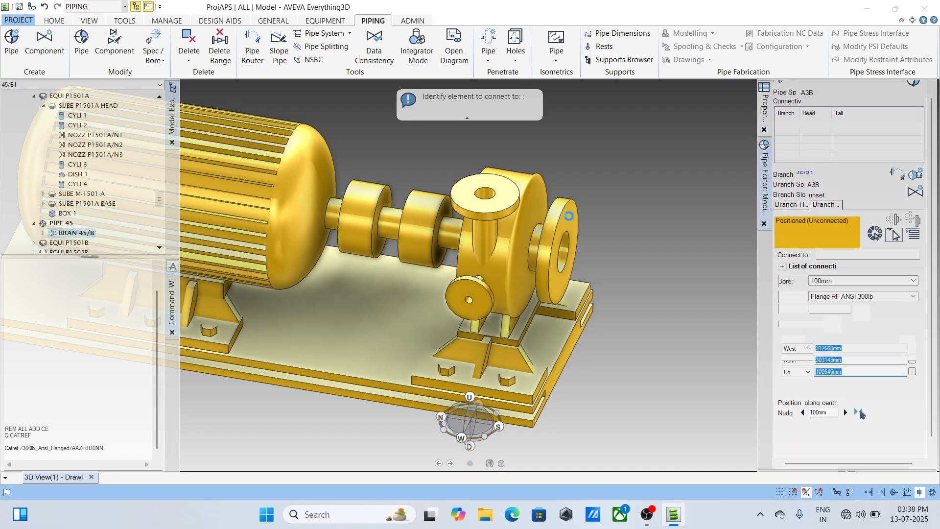
click(569, 216)
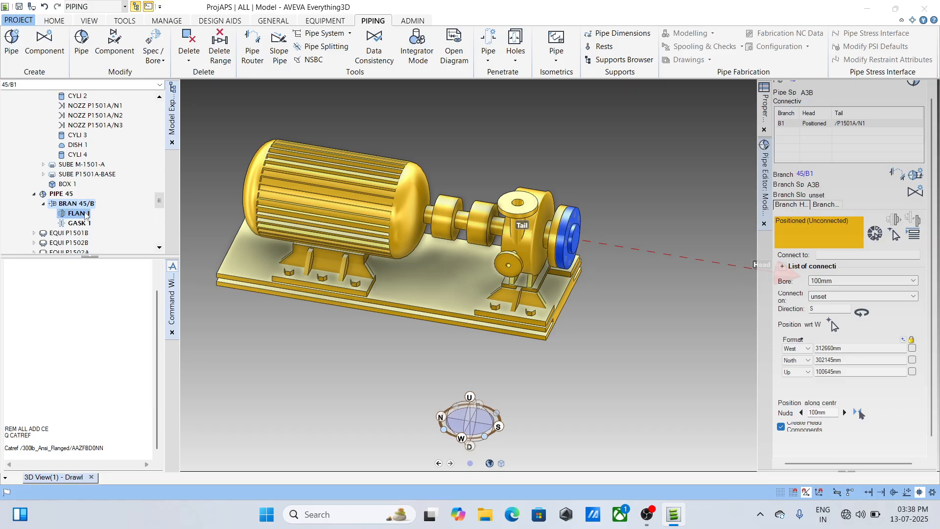
- Change flange 1 of branch 45/B1 to the WN ANSI B16.5 #300 RF type using the command CHOO ALL
click(84, 214)
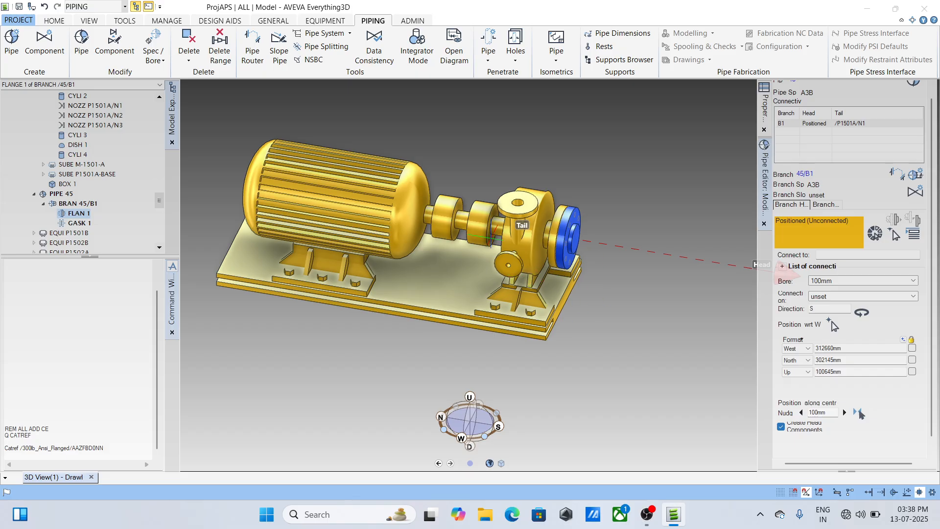
scroll(485, 241, down, 2)
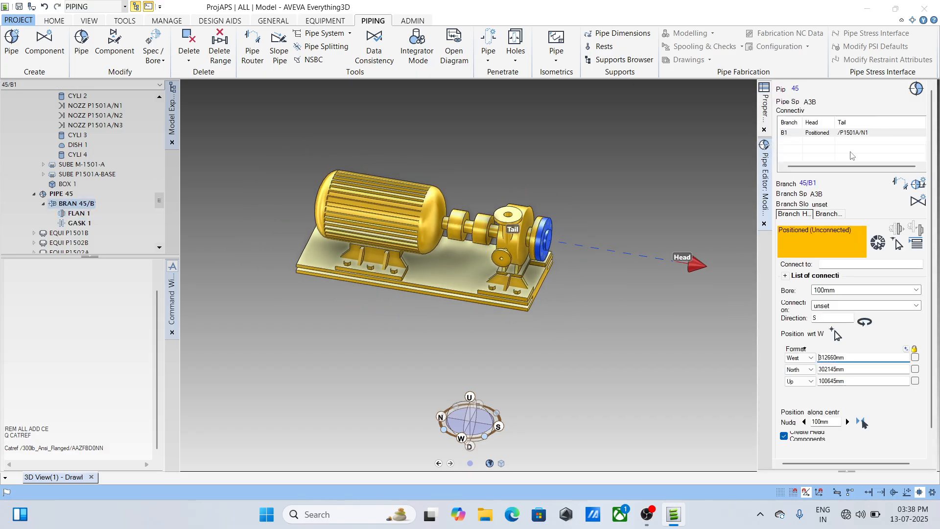
click(828, 214)
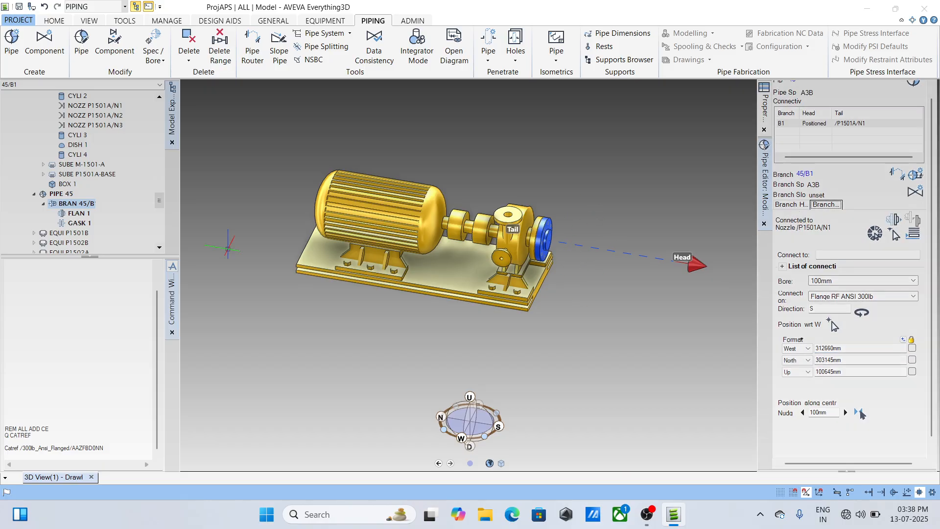
click(77, 214)
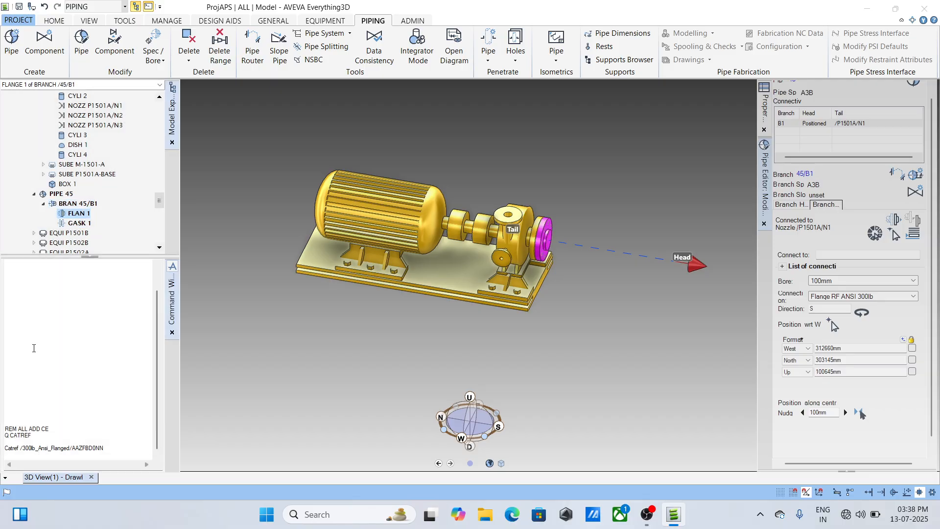
click(20, 365)
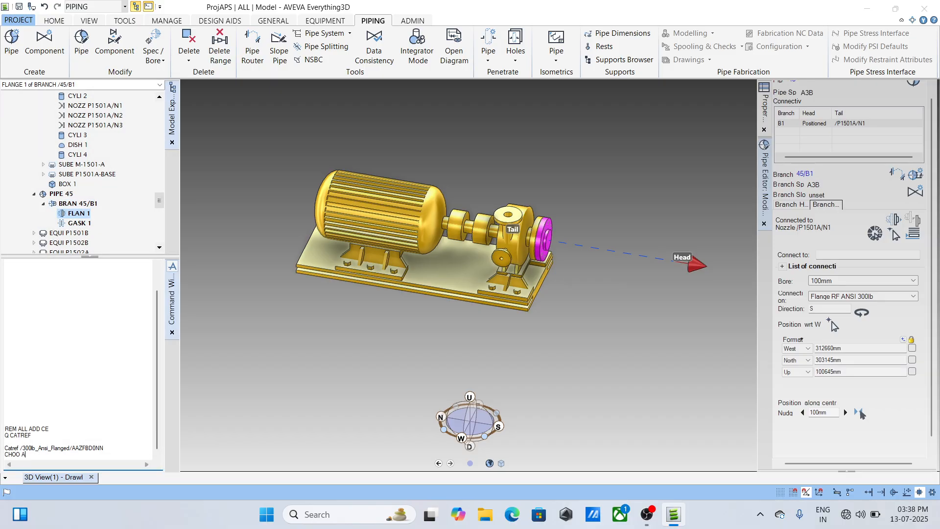
key(Return)
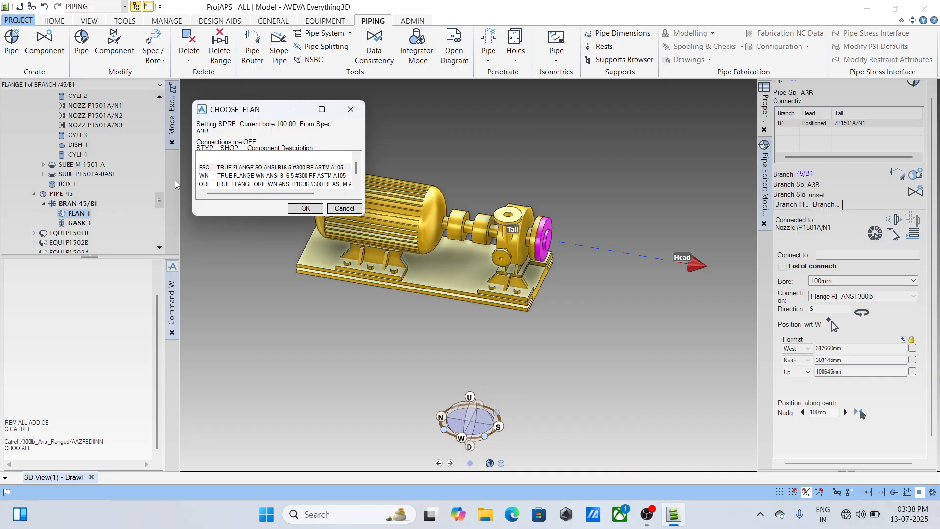
click(248, 177)
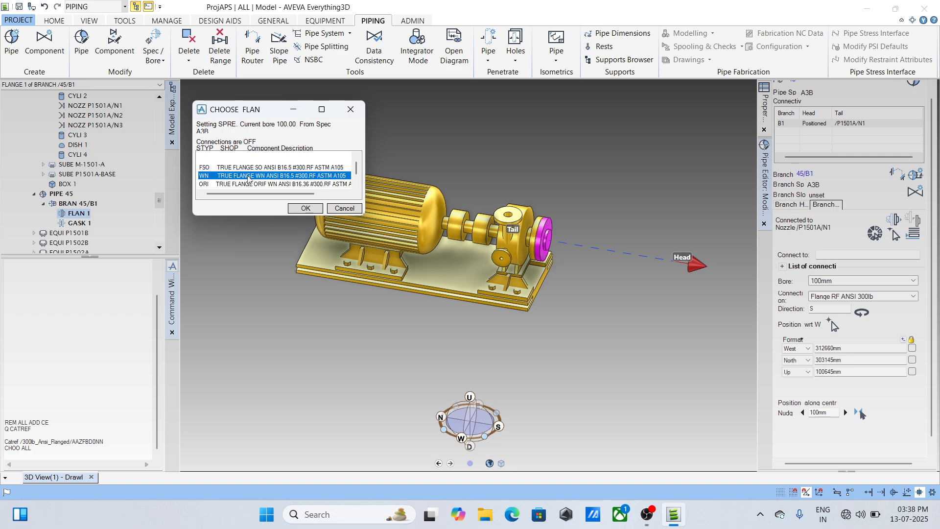
click(305, 208)
- Open component creation for branch 45/B1 with specification A3B
scroll(566, 266, up, 5)
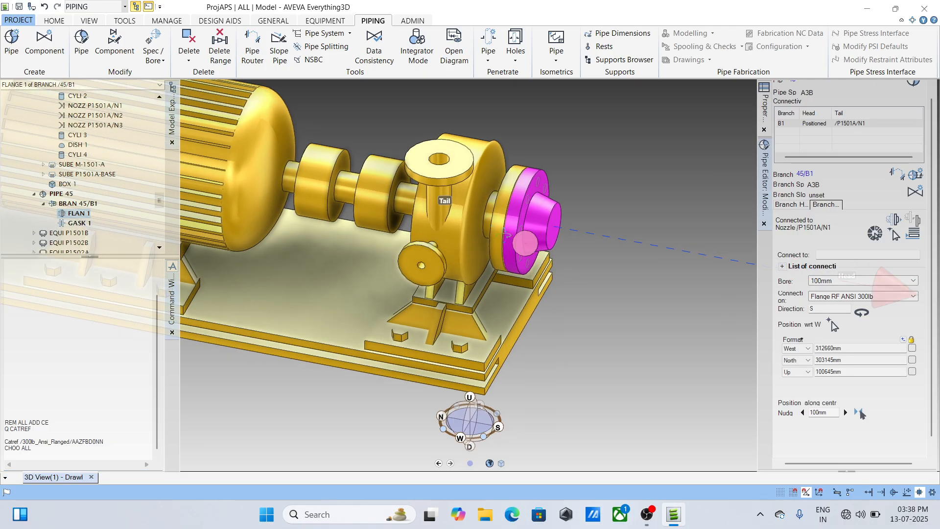
middle_drag(567, 267, 546, 268)
scroll(546, 268, down, 2)
scroll(546, 268, down, 4)
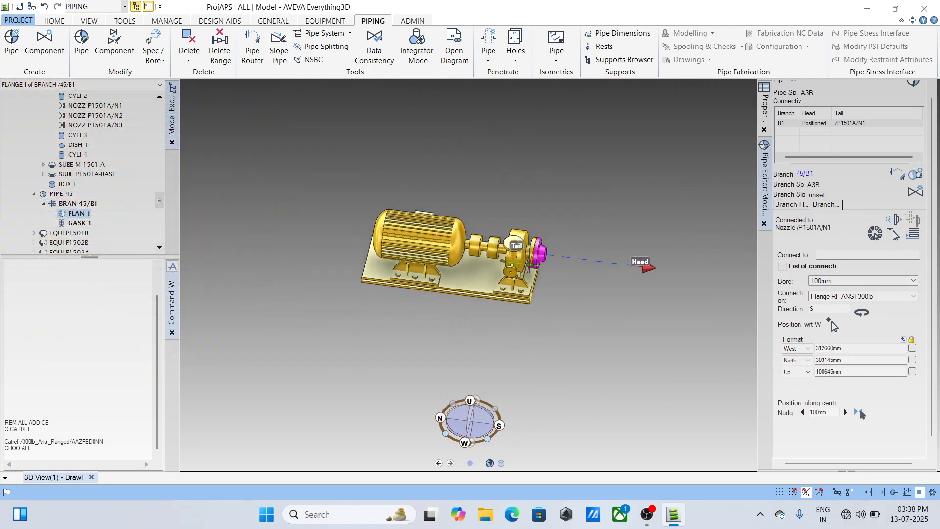
scroll(541, 253, up, 4)
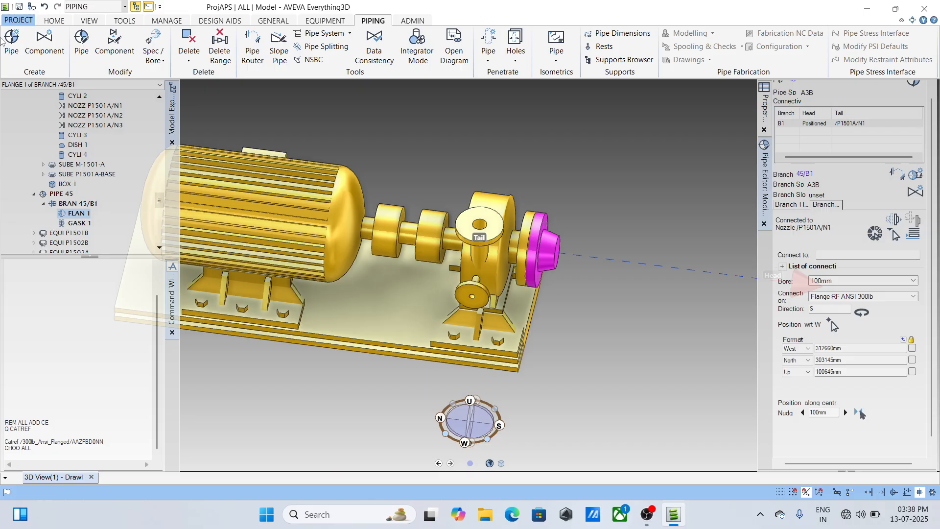
click(44, 43)
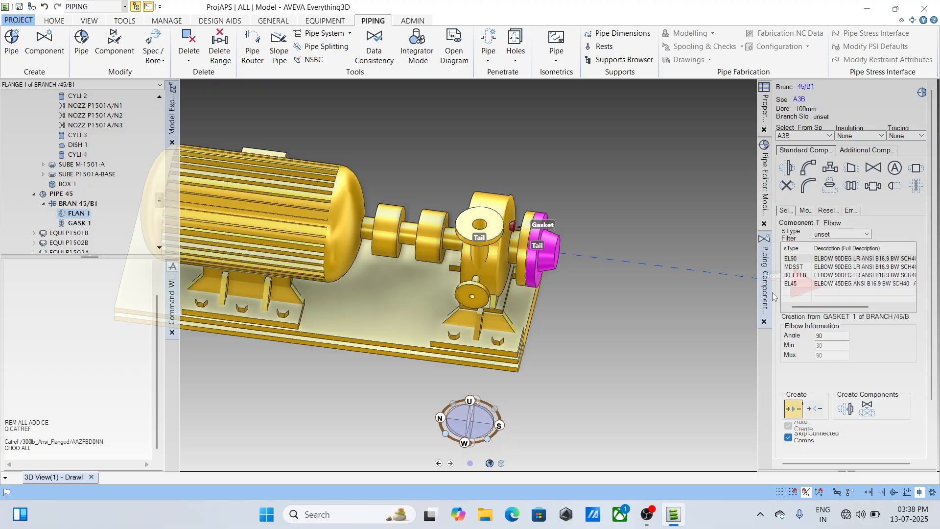
click(765, 177)
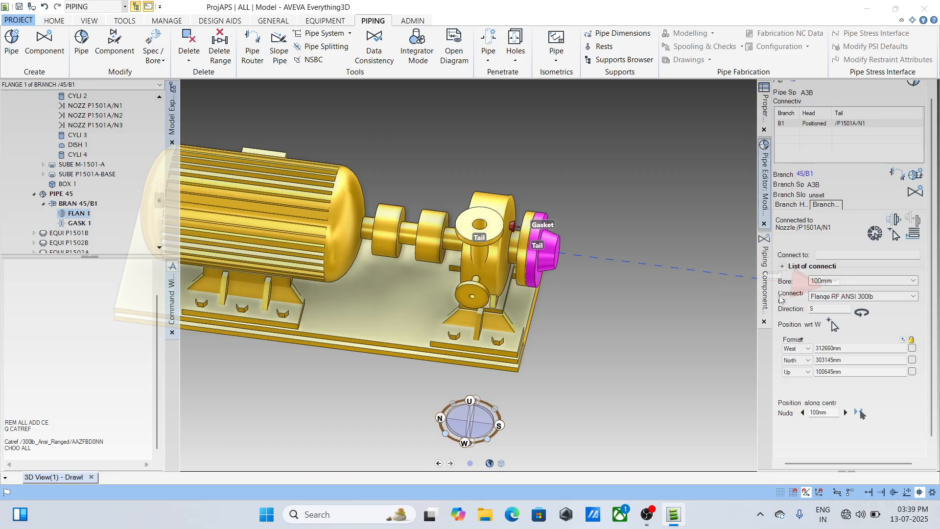
click(765, 274)
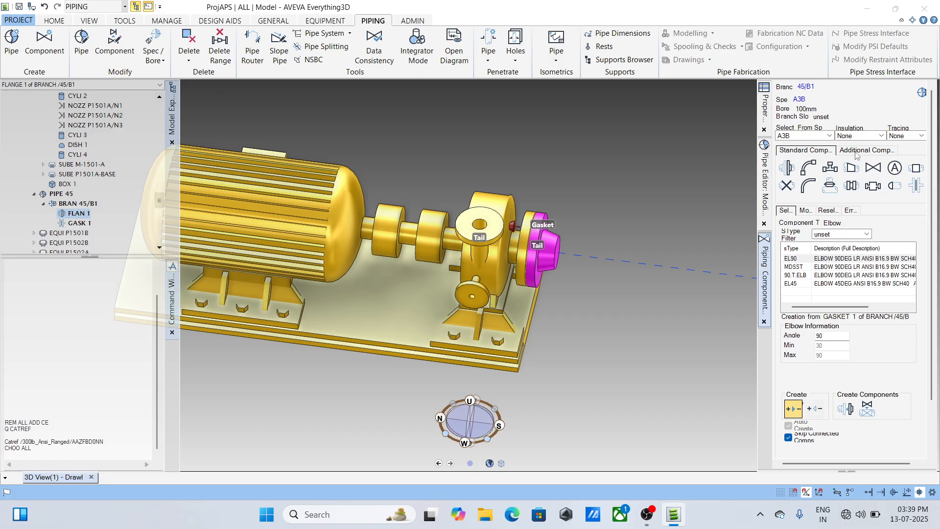
click(917, 101)
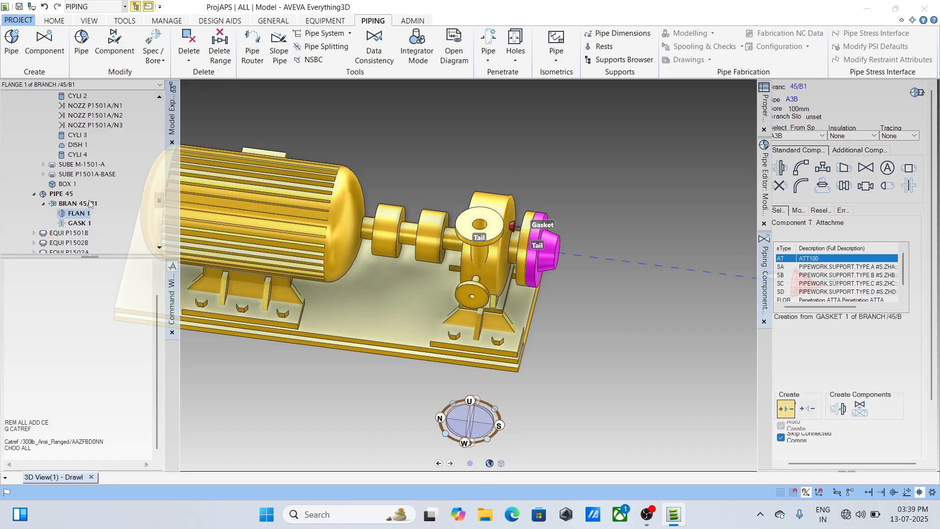
- Select flange 1 of branch 45/B1 as the starting component and set creation to run backwards from the tail
click(82, 213)
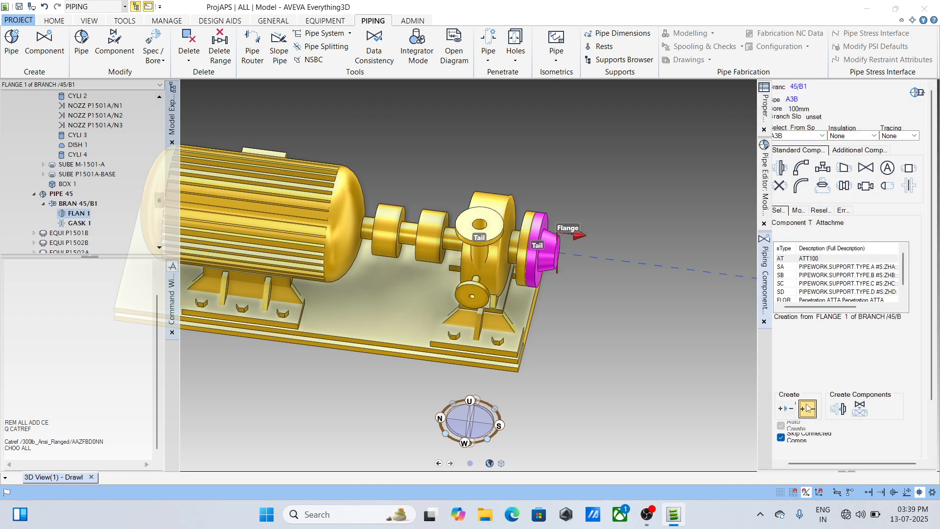
click(793, 411)
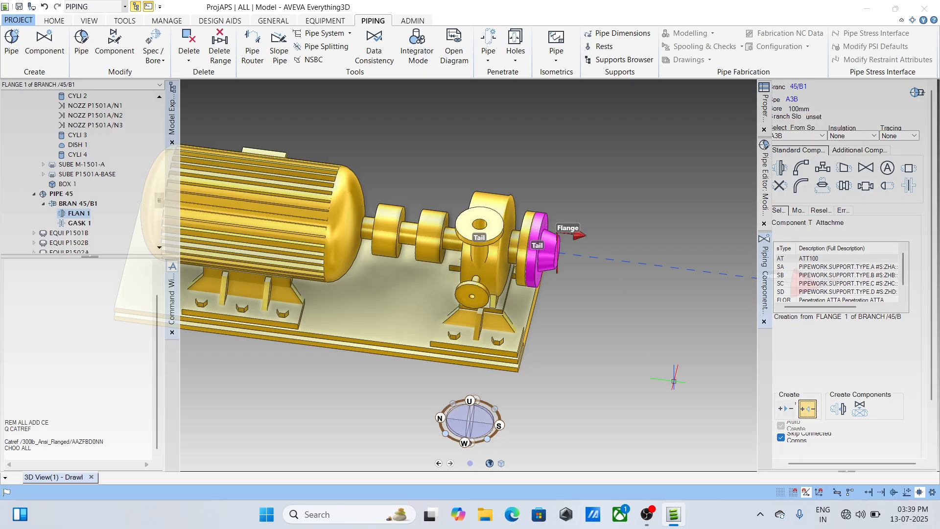
click(780, 408)
click(780, 409)
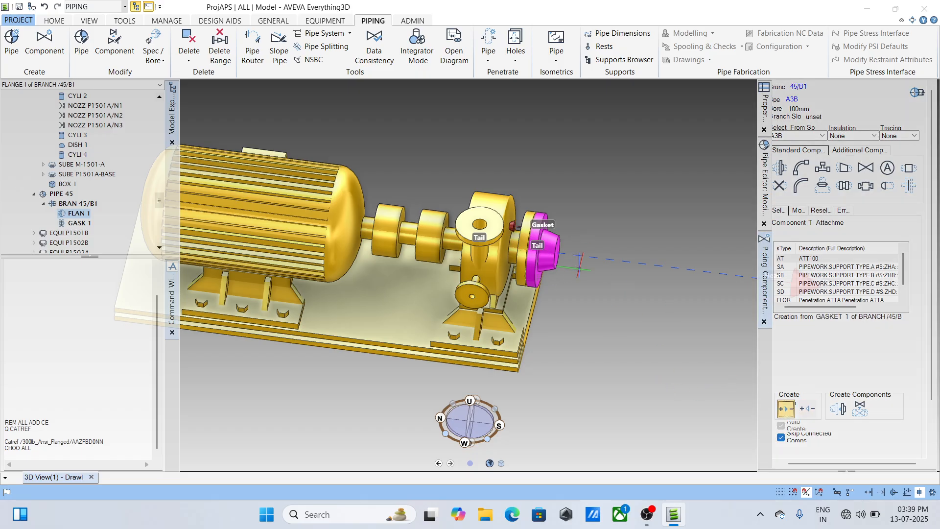
click(808, 409)
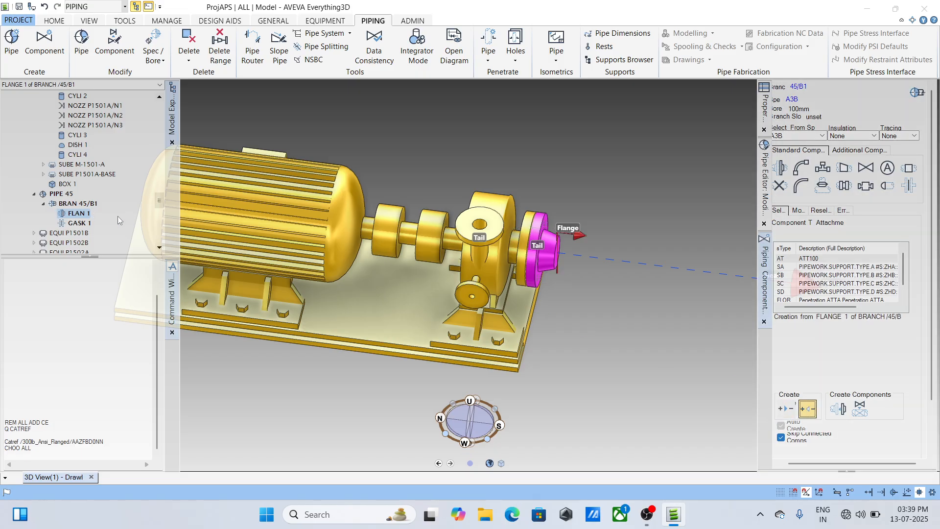
- Query flange 1 with Q PARA, then create a 150 mm ECC ANSI B16.9 BW reducer from it in the enlarging configuration
click(832, 187)
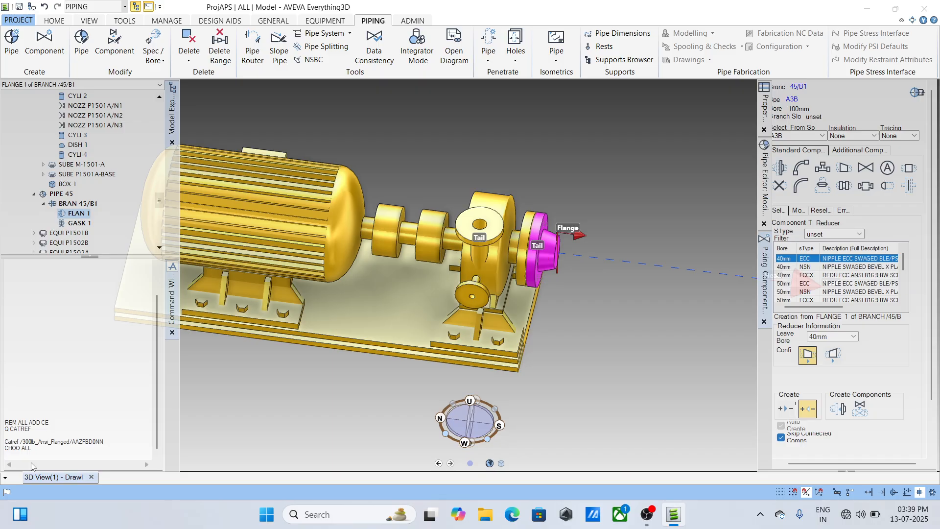
click(38, 372)
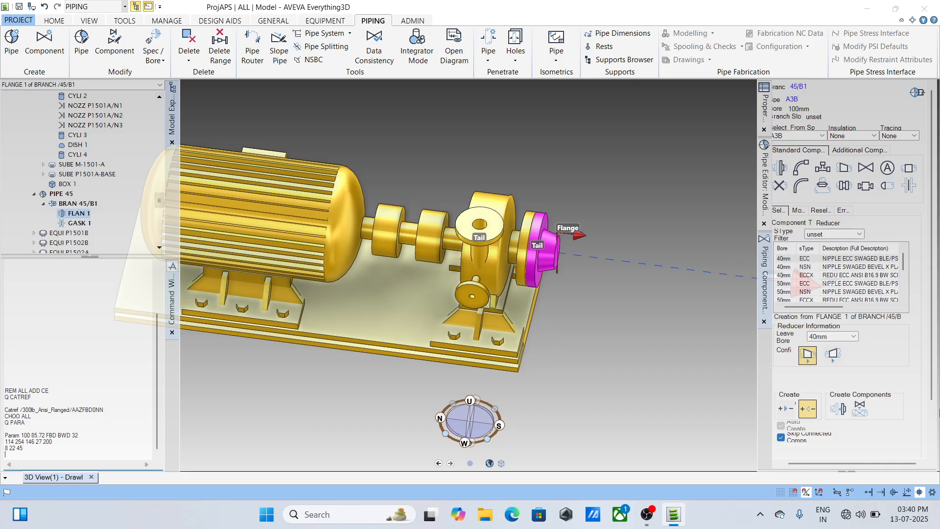
click(832, 359)
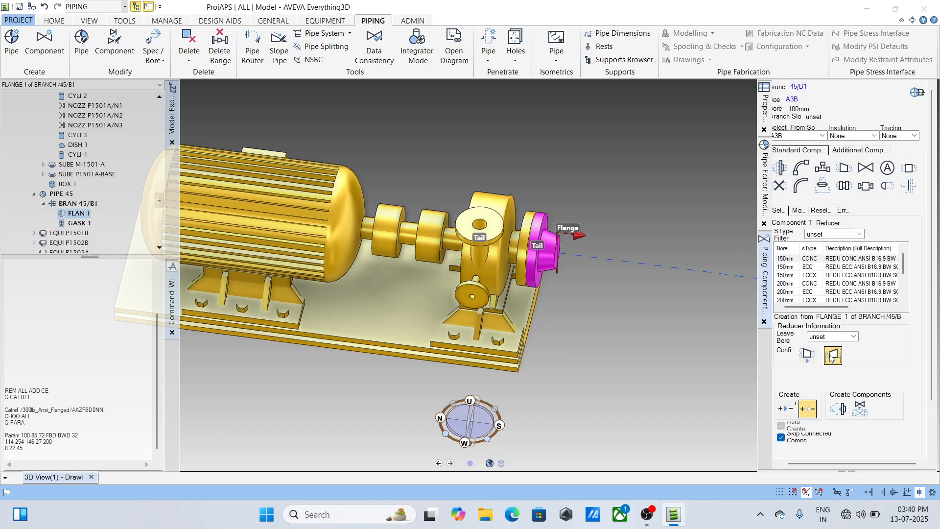
click(852, 268)
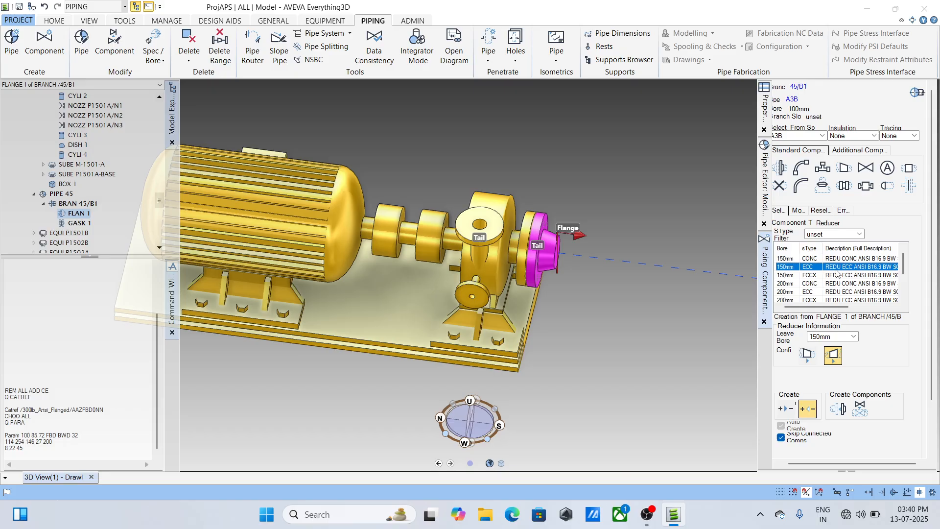
click(838, 409)
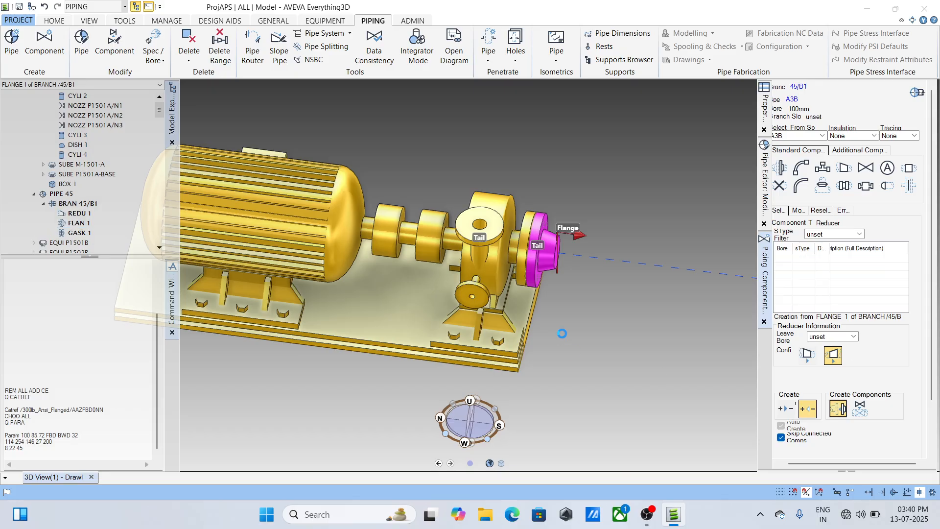
middle_drag(590, 243, 601, 216)
scroll(583, 291, up, 3)
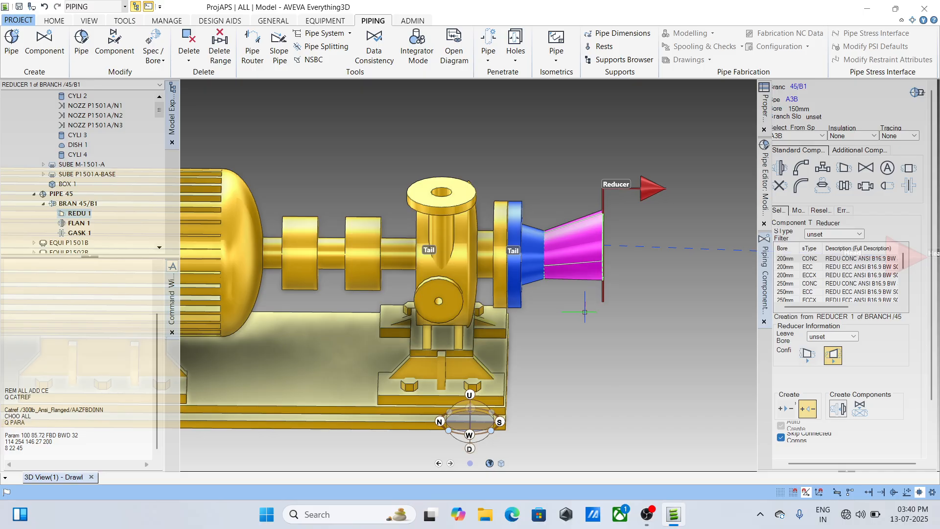
- Reverse the positioning direction to south and move the reducer to a 500 mm clearance from flange 1
click(799, 210)
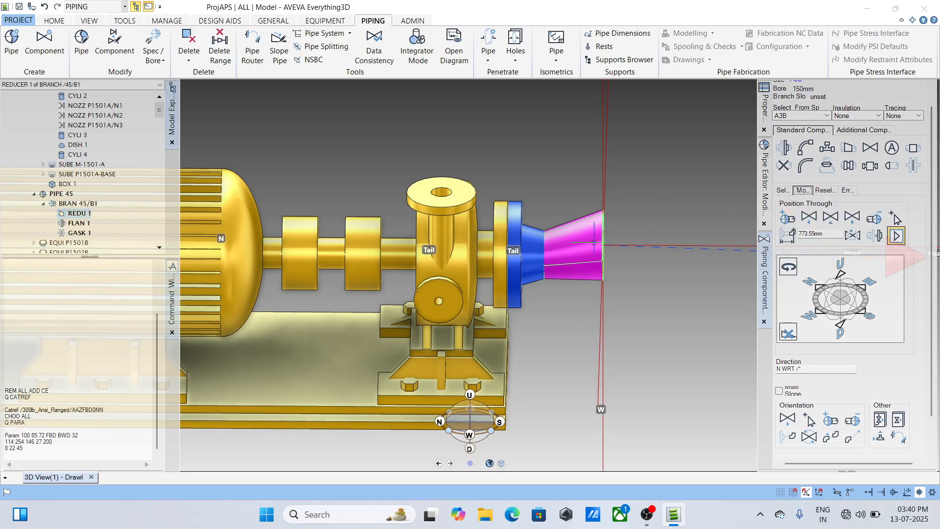
click(782, 191)
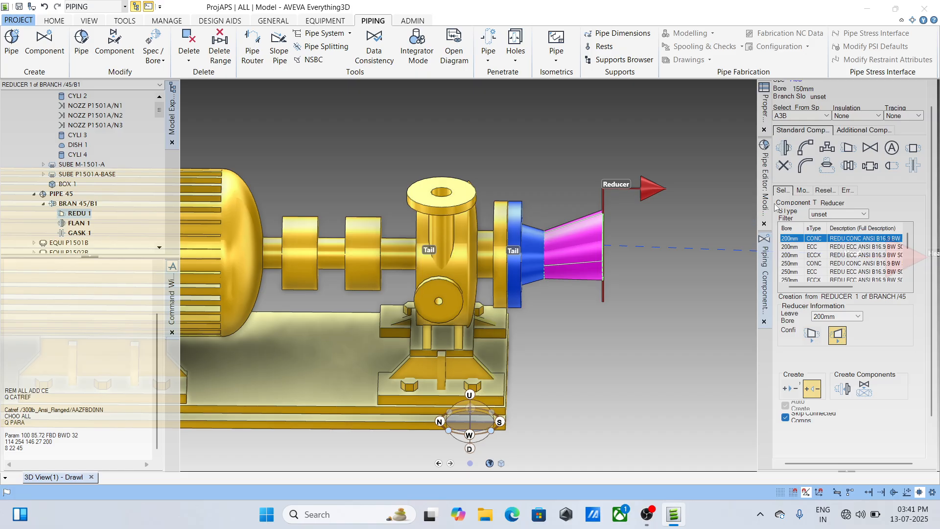
click(802, 190)
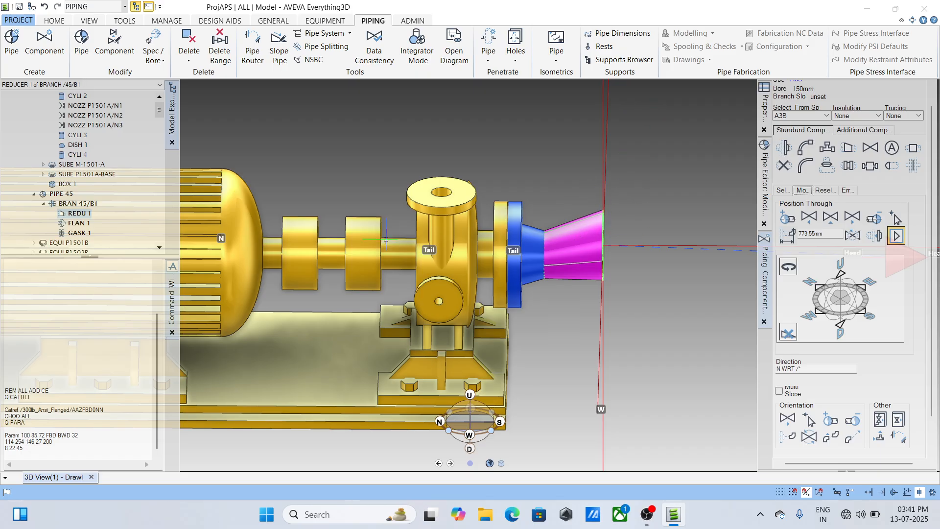
click(896, 236)
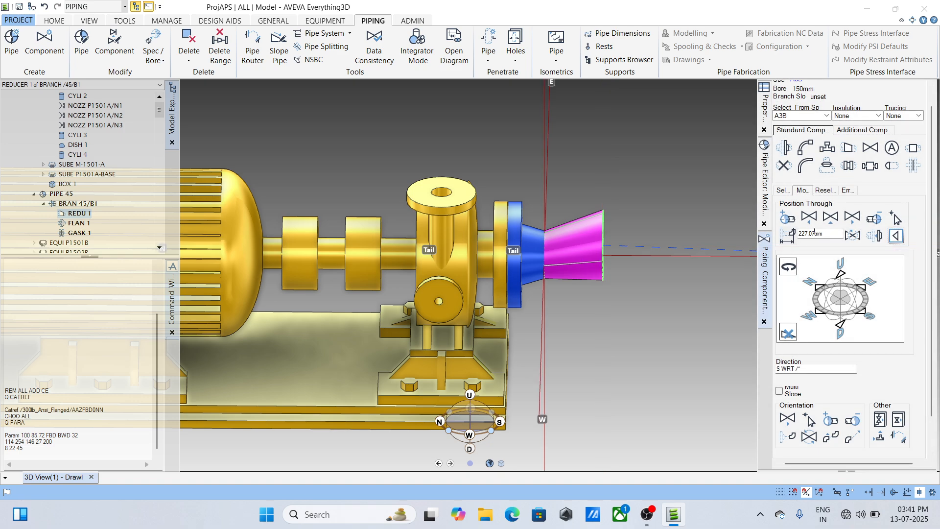
click(788, 236)
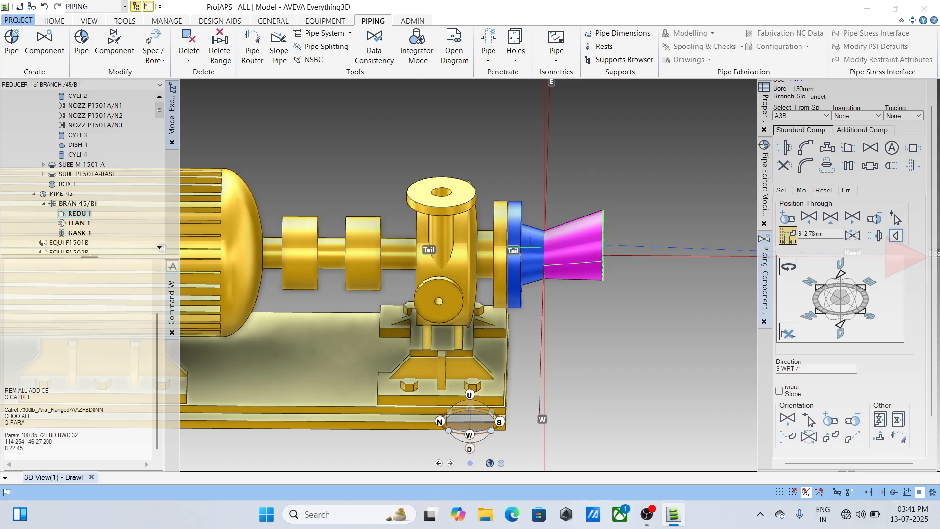
click(831, 234)
double_click(831, 234)
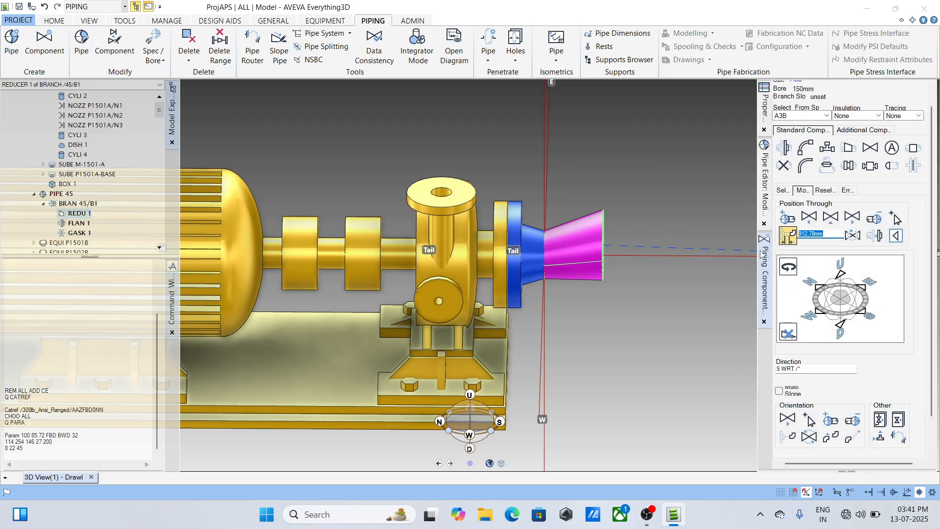
text(500)
key(Return)
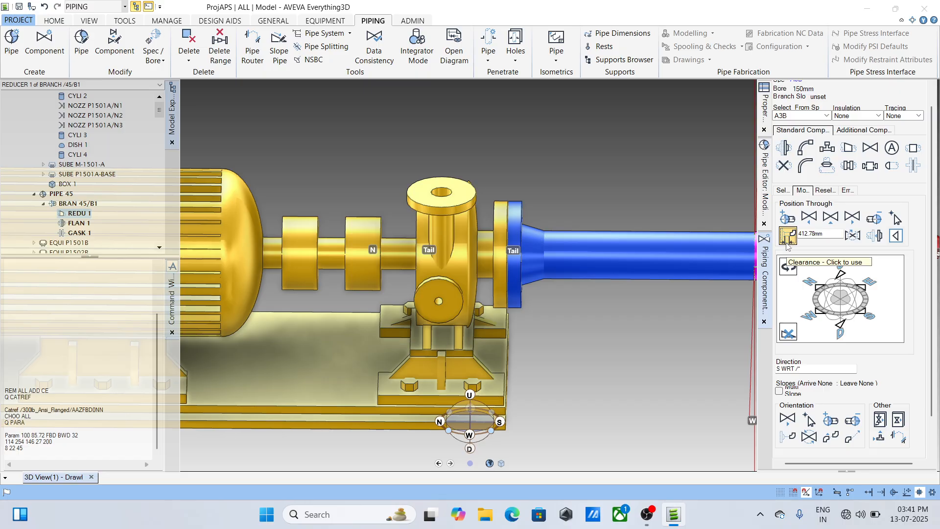
- Compare the reducer's clearance and distance positioning modes, and measure the distance between flange 1 and the reducer
click(787, 241)
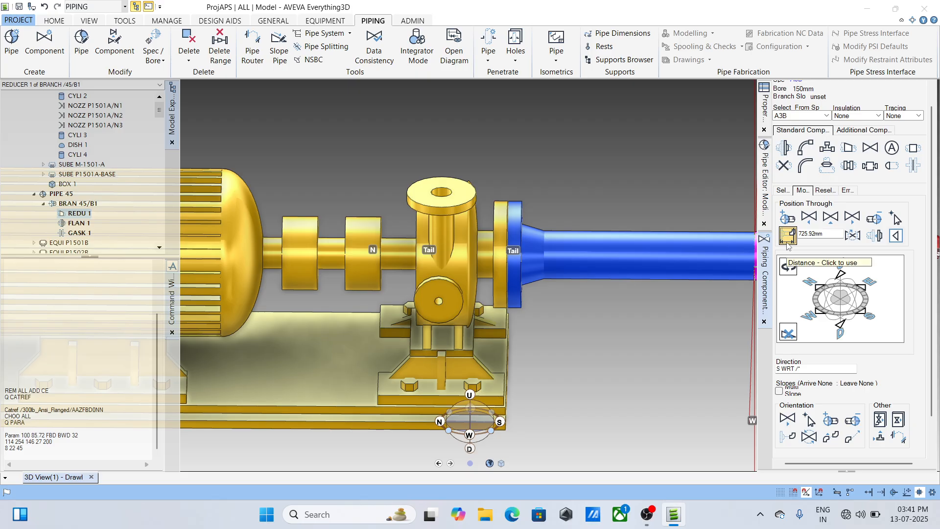
click(788, 239)
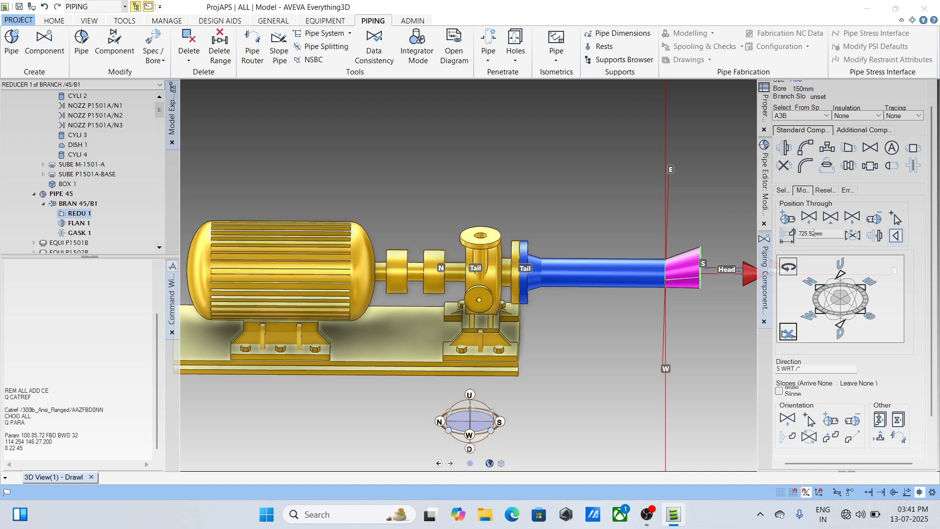
click(55, 21)
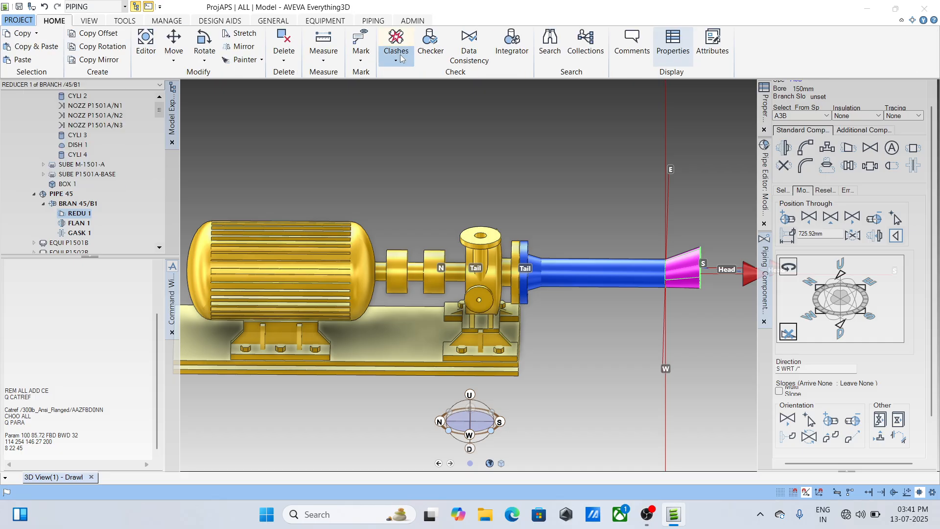
click(327, 59)
click(336, 74)
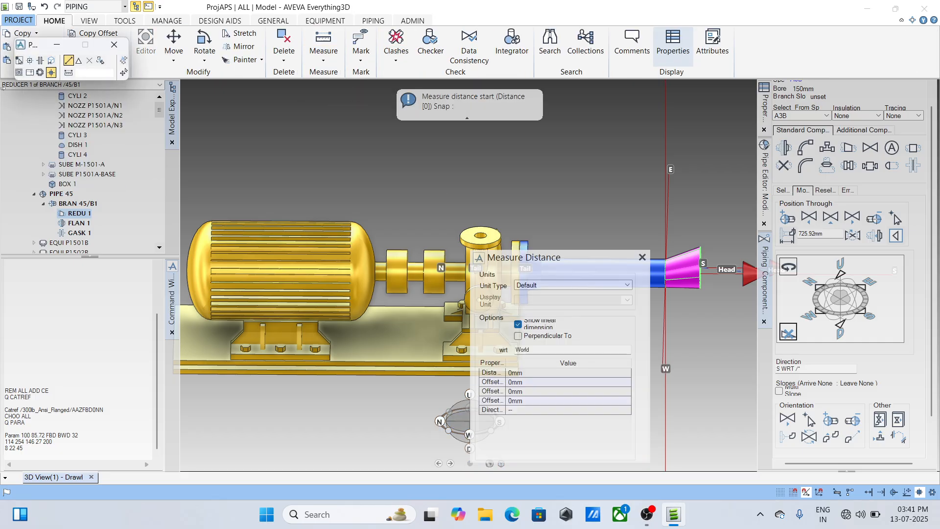
click(19, 60)
drag(554, 262, 273, 264)
click(539, 269)
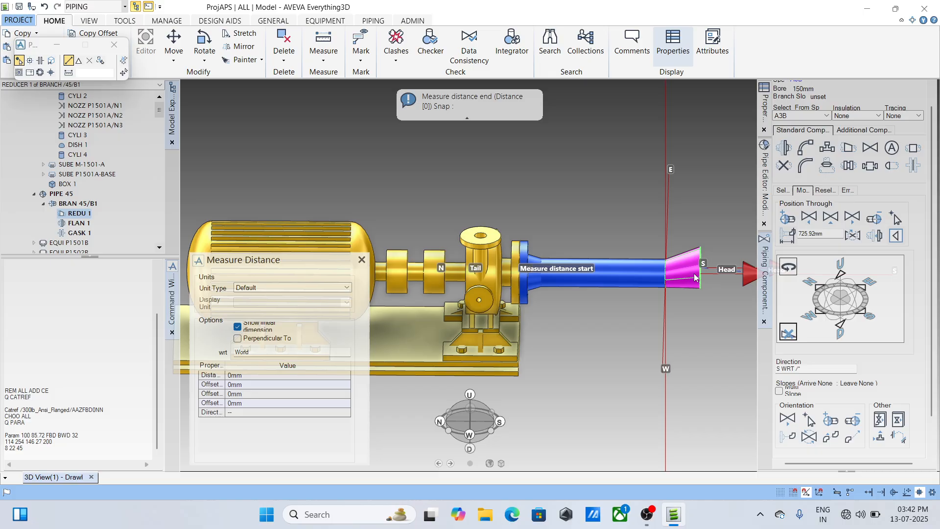
click(693, 276)
scroll(627, 264, up, 5)
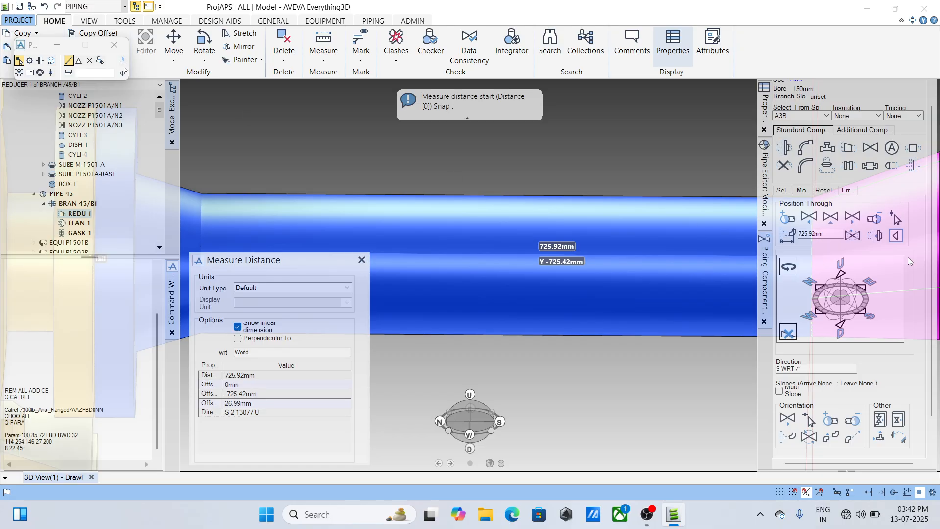
- Switch the reducer's positioning back to clearance and enter 500 mm again
click(787, 235)
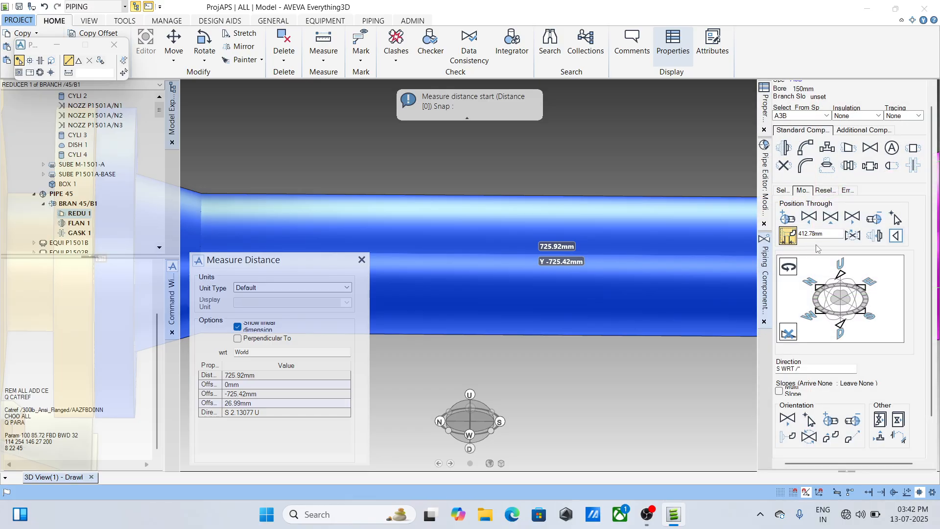
drag(828, 235, 775, 235)
text(500)
key(Return)
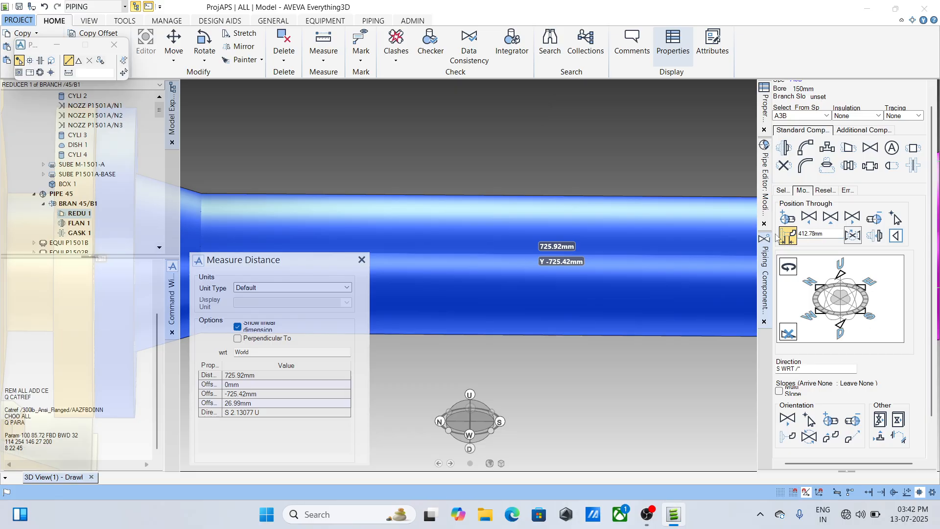
scroll(603, 252, down, 3)
scroll(593, 253, down, 3)
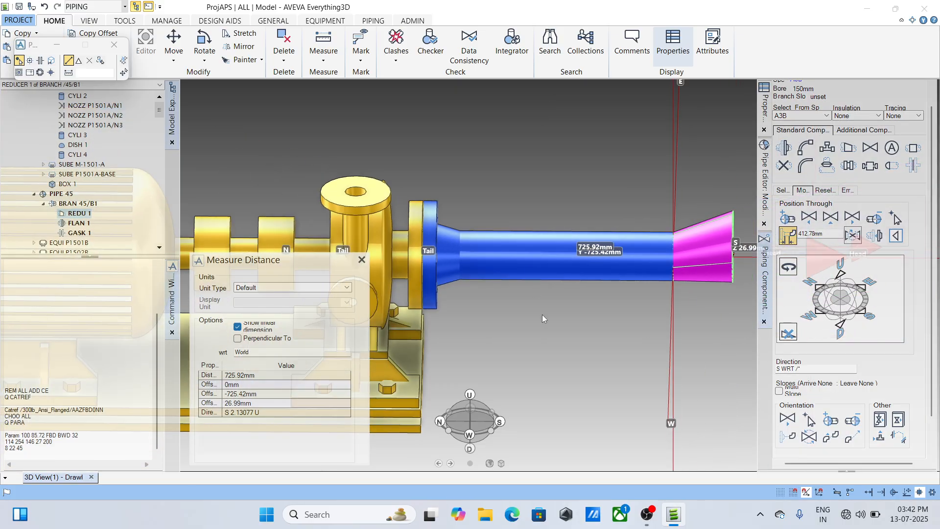
- Measure the straight pipe from flange 1's weld edge to the reducer's small end with edge snapping, and end the measurement
click(51, 60)
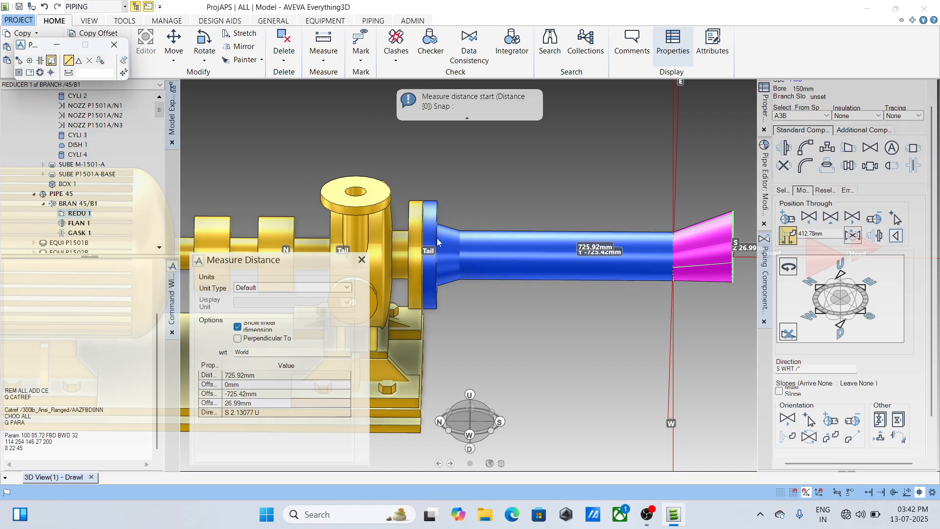
click(460, 256)
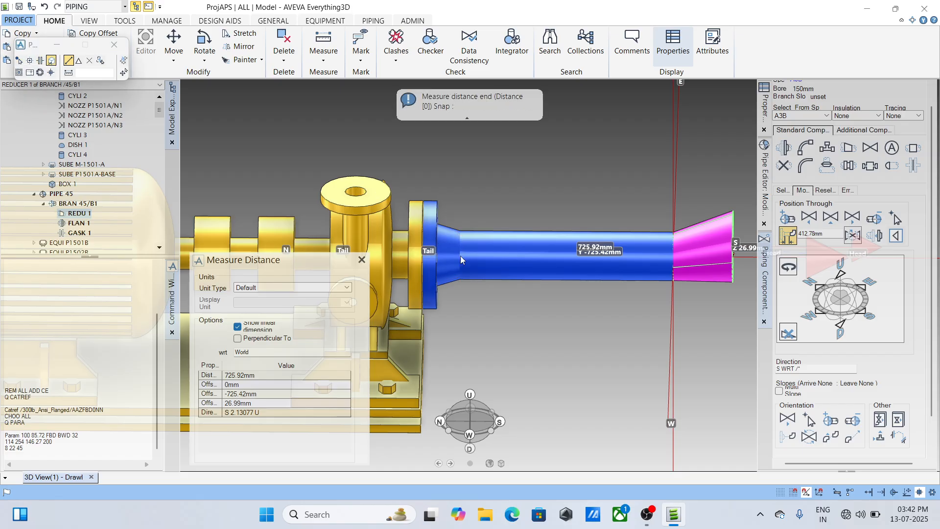
click(672, 257)
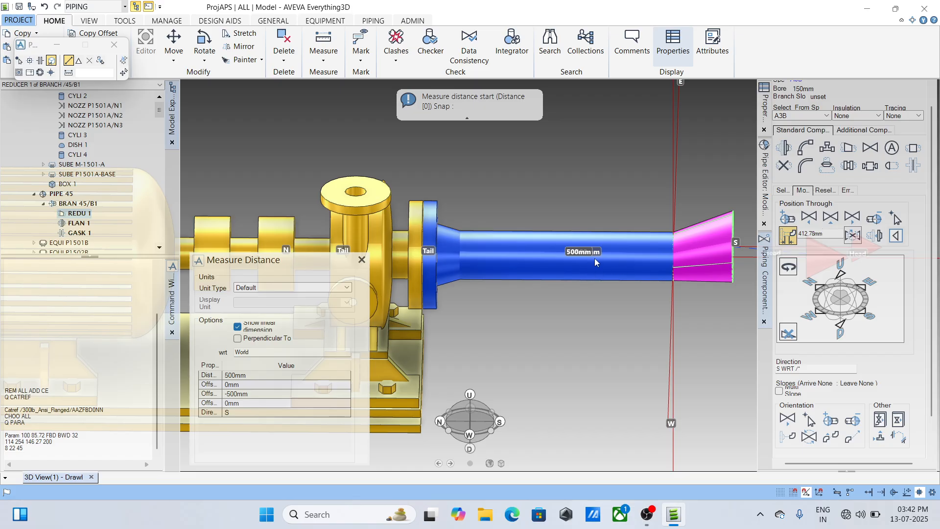
key(Escape)
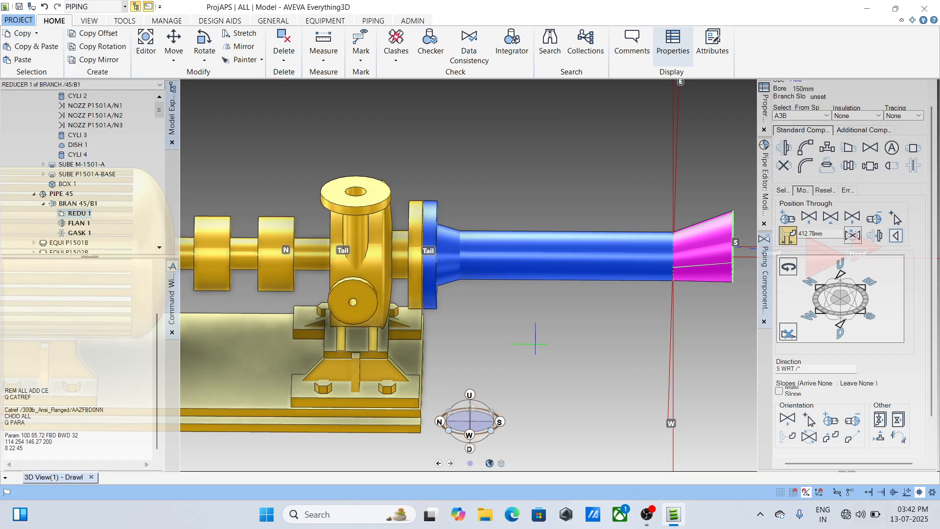
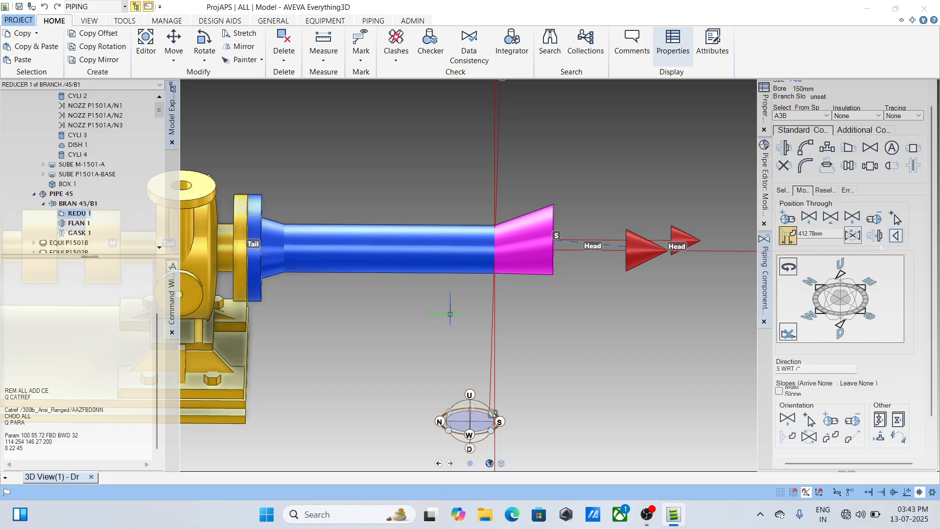
scroll(450, 314, up, 2)
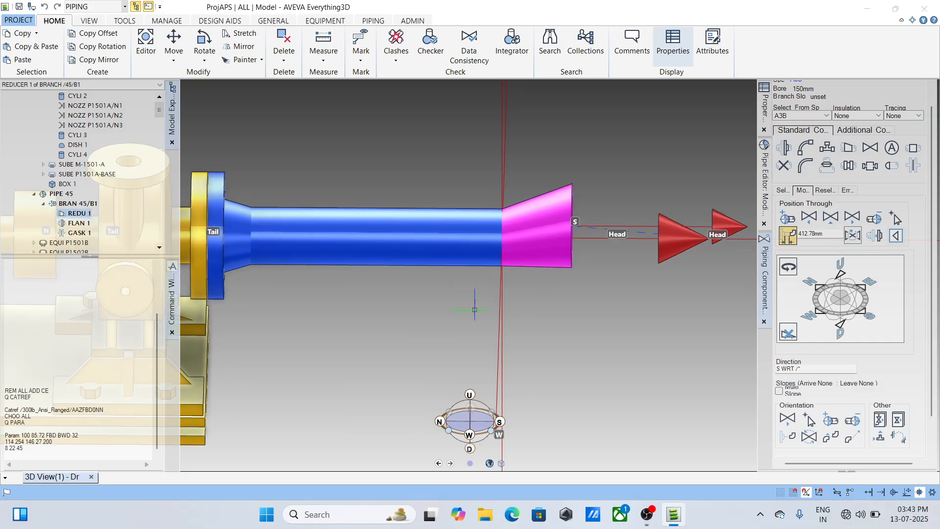
scroll(475, 310, down, 2)
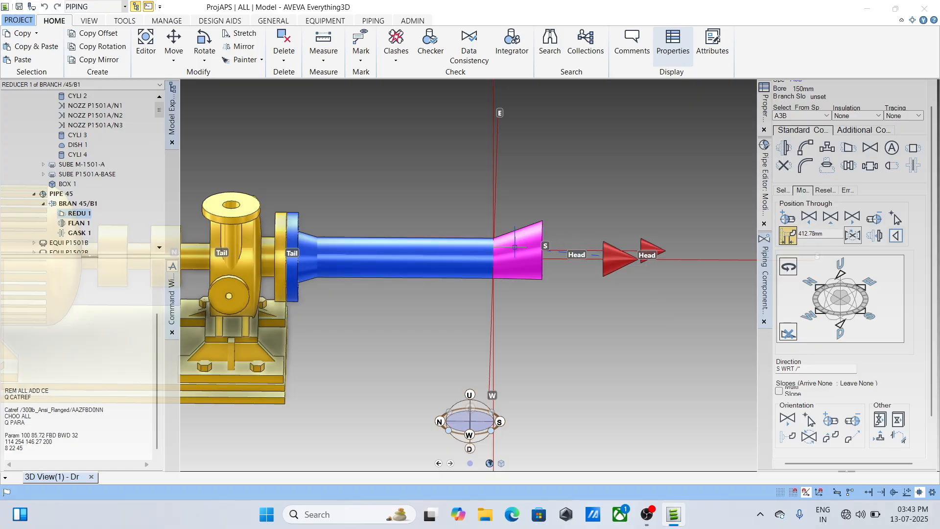
scroll(594, 268, up, 3)
scroll(613, 260, down, 3)
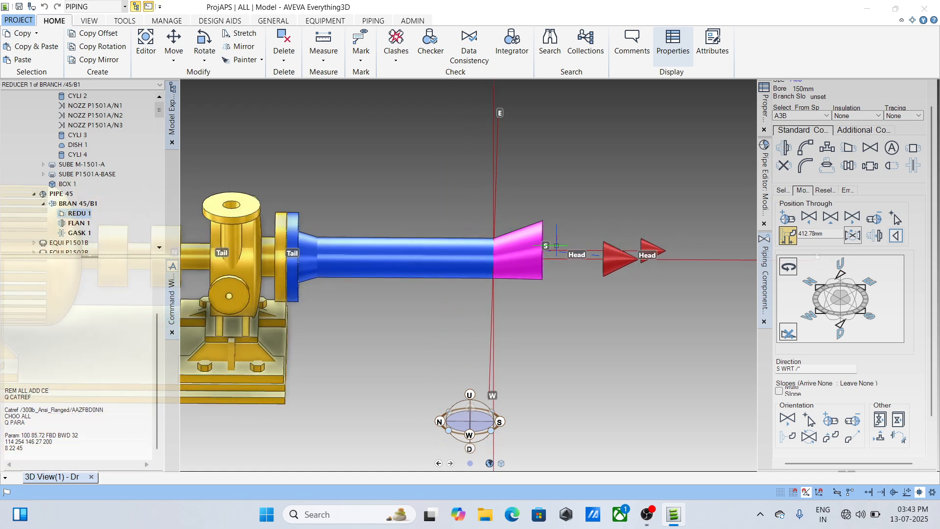
scroll(556, 247, up, 3)
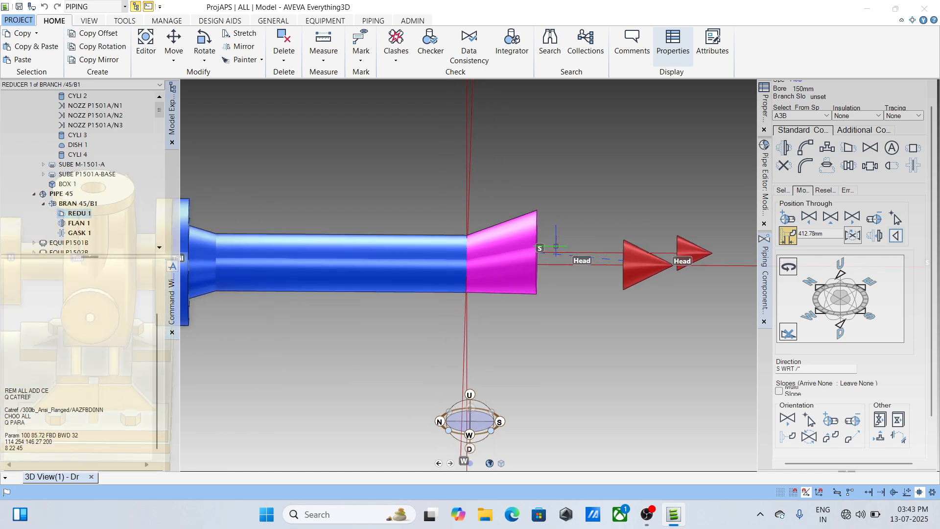
- Toggle the reducer's positioning direction between south and north, and leave it at south
click(896, 236)
click(896, 236)
click(896, 236)
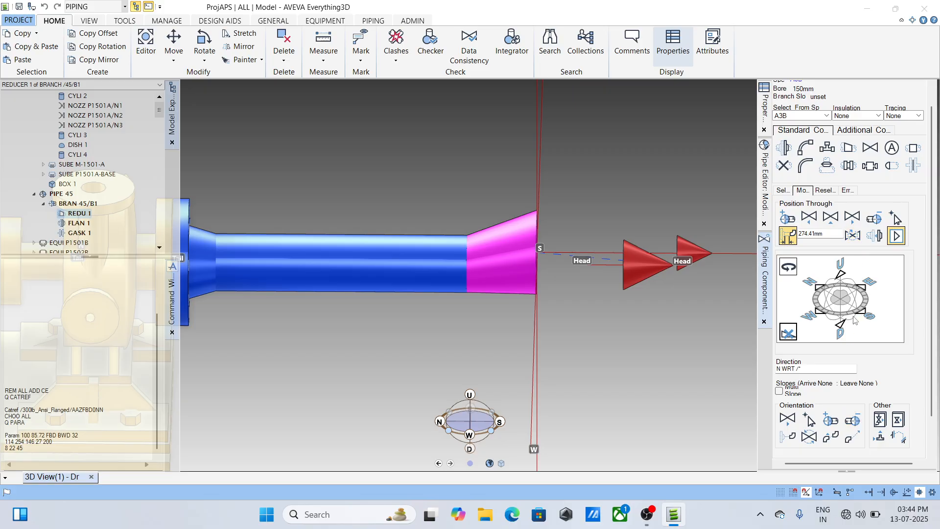
click(896, 237)
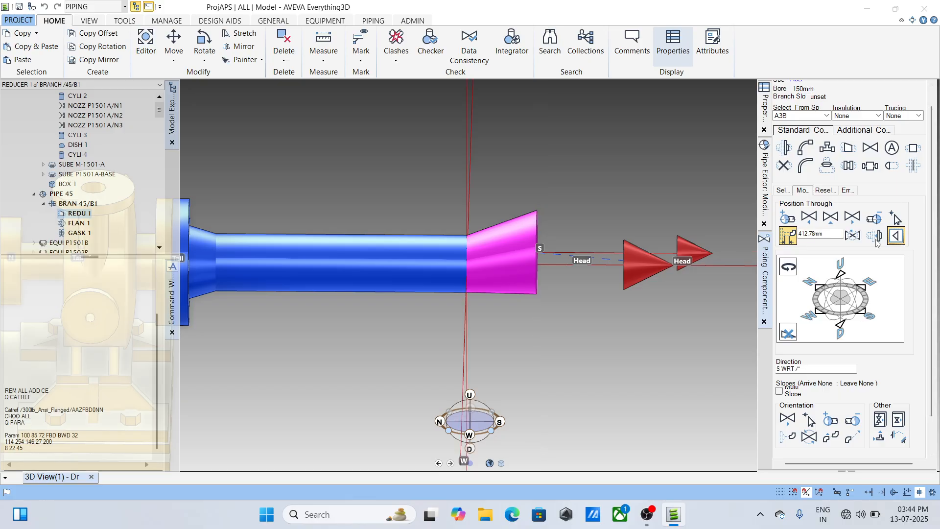
- Rotate the eccentric reducer 180 degrees about the pipe axis, and return to the direction display
click(792, 268)
click(840, 331)
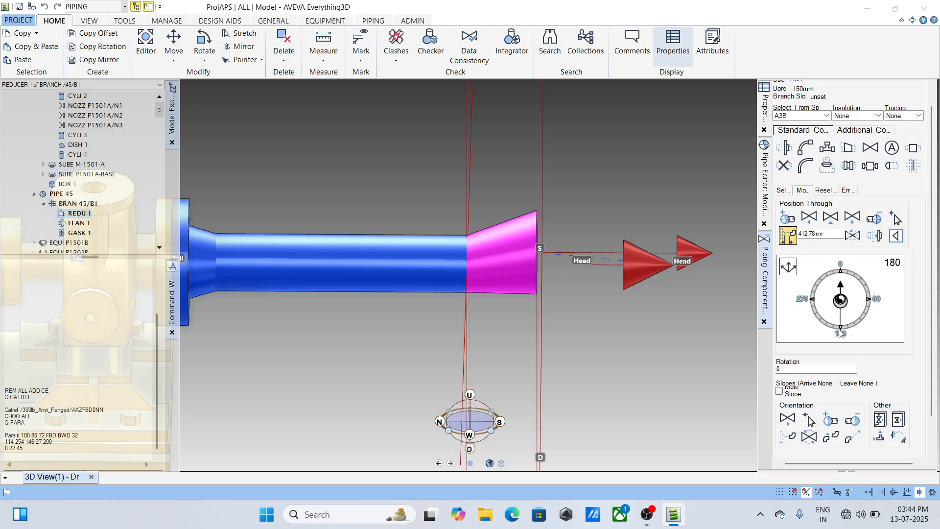
click(788, 268)
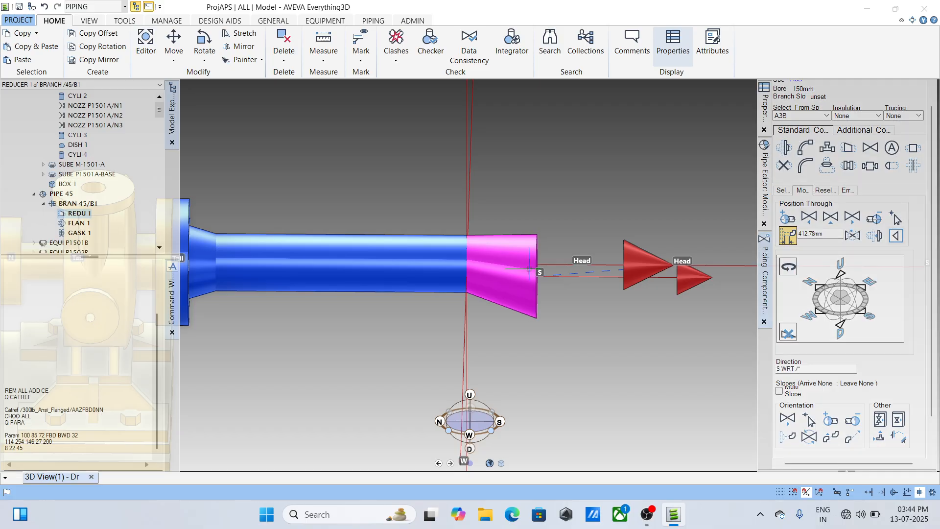
- Add a Y-type Spirax steel #300 RF strainer connected to the reducer, with a WN ANSI B16.5 #300 flange on the reducer side
scroll(525, 271, down, 3)
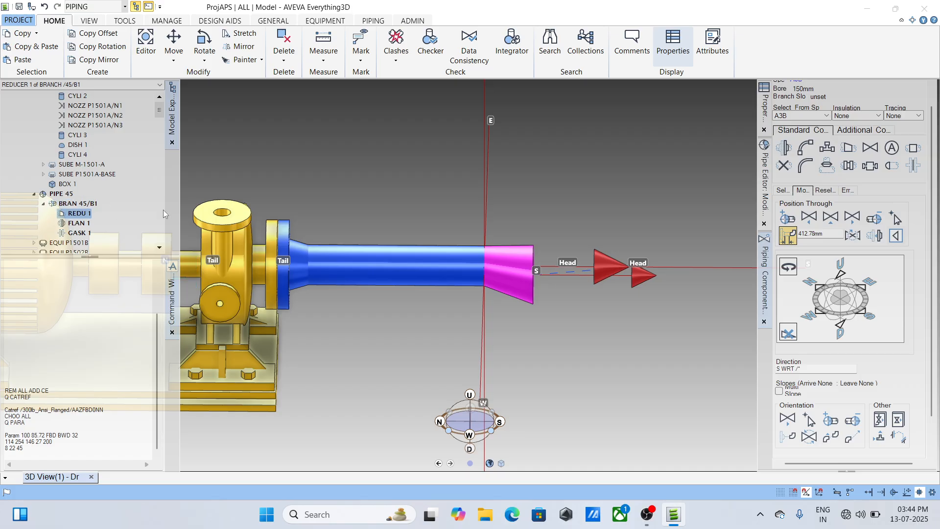
click(782, 190)
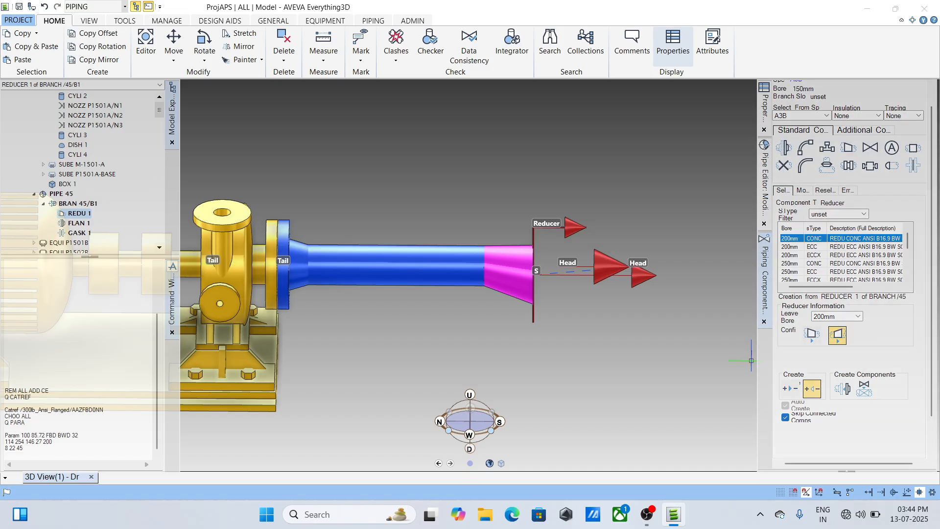
click(856, 133)
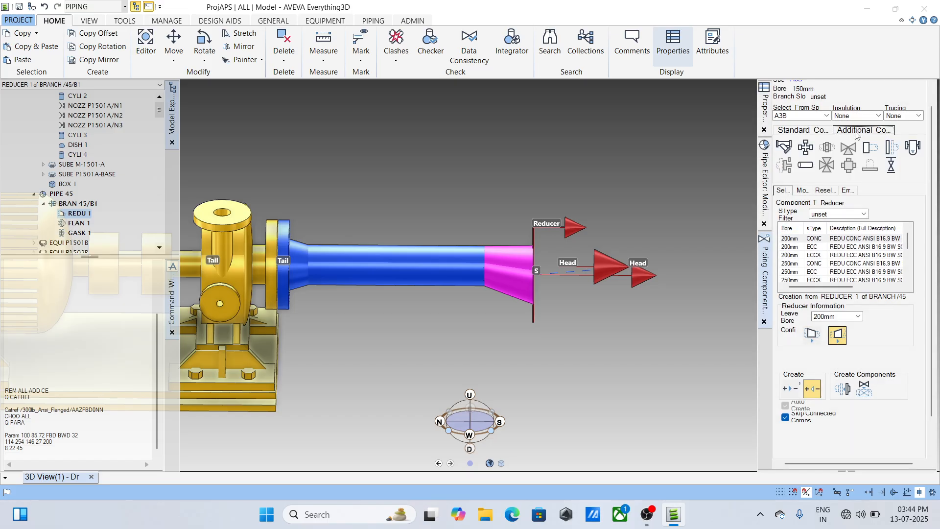
click(784, 147)
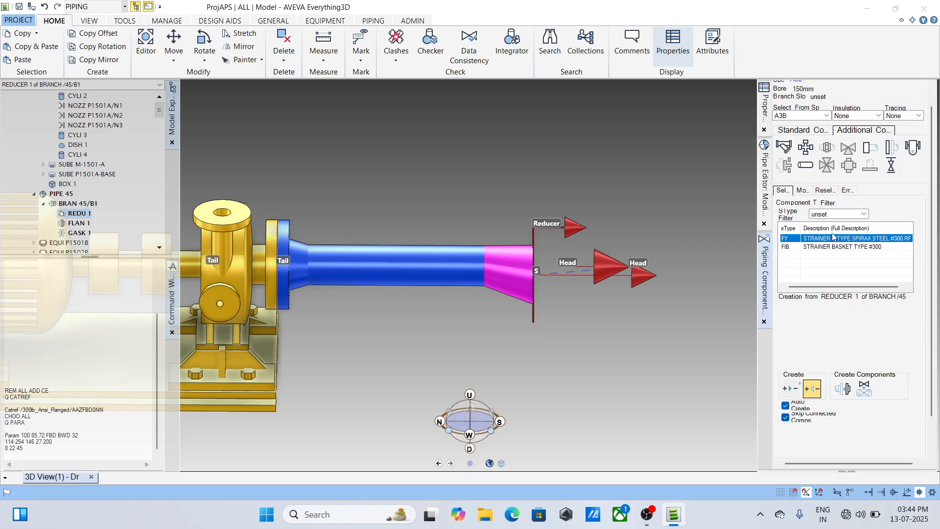
click(849, 391)
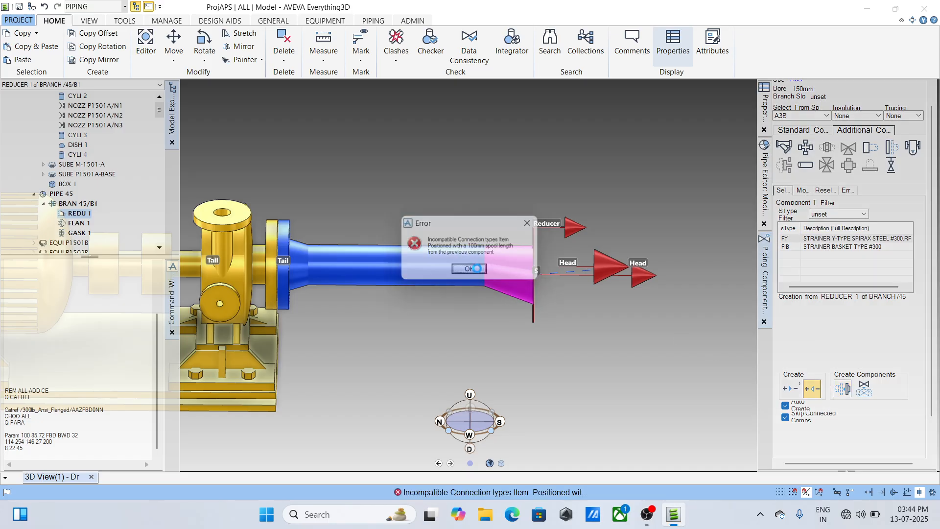
click(476, 268)
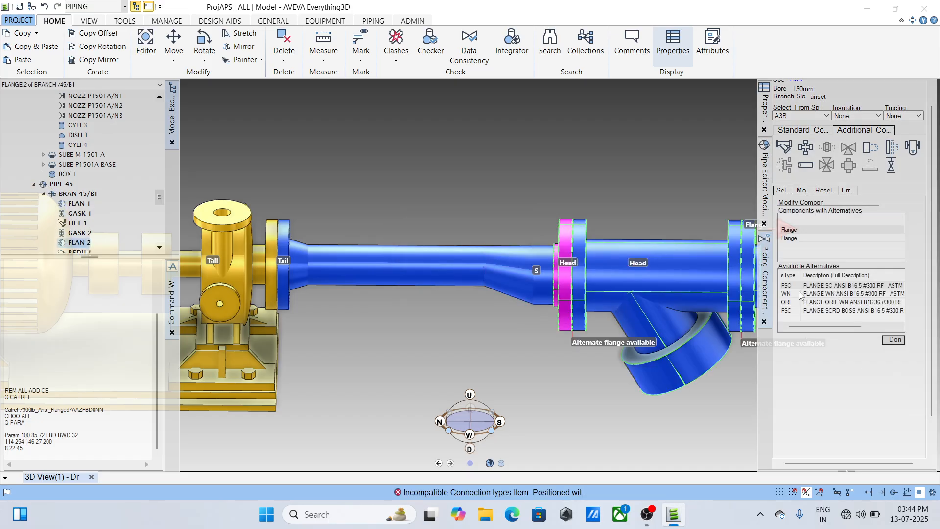
click(832, 295)
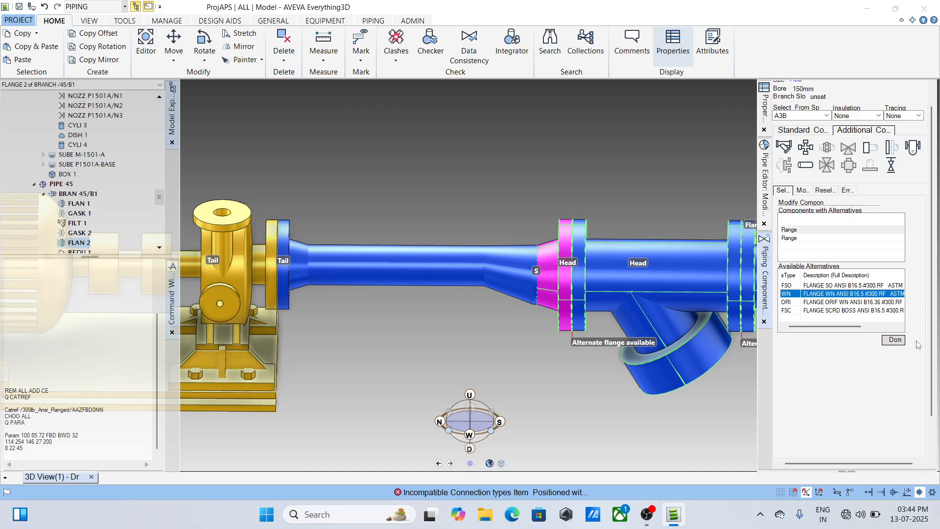
click(895, 340)
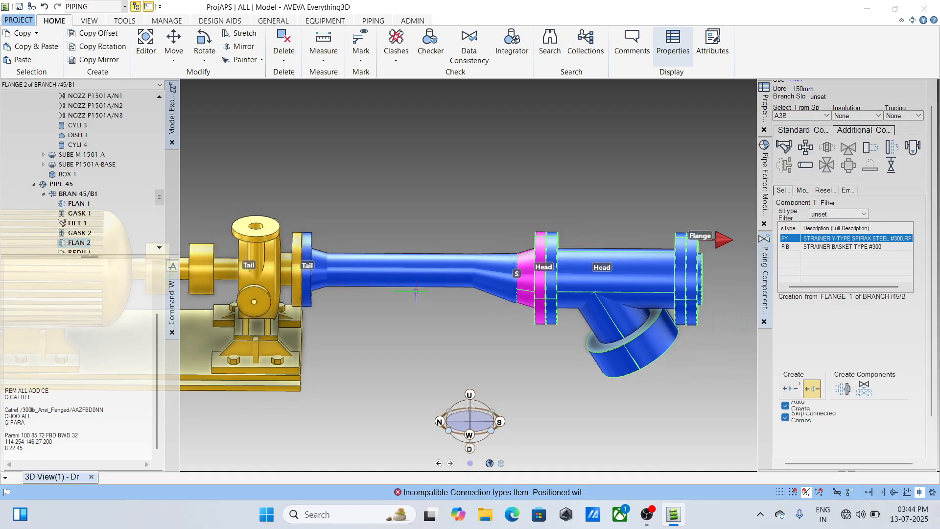
- Set the positioning value of flange 2, between the reducer and the strainer, to 10 mm
scroll(416, 291, up, 4)
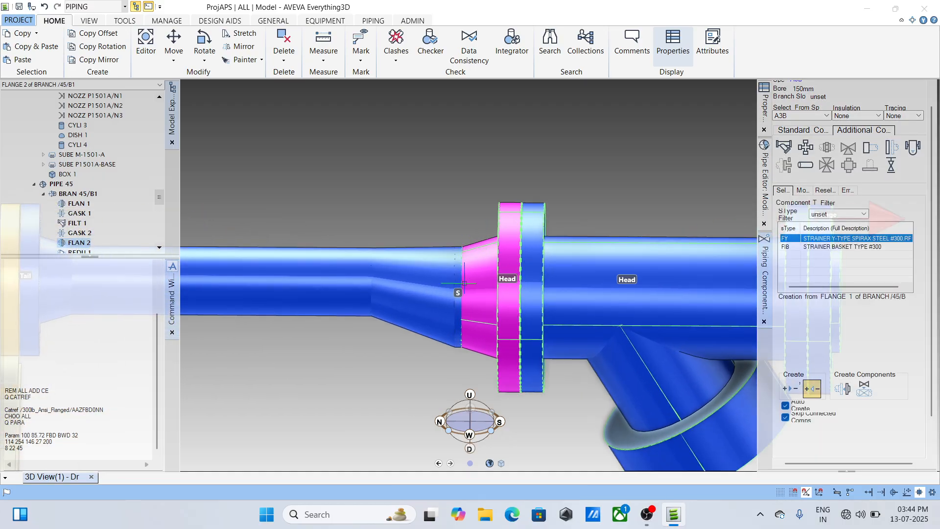
scroll(456, 314, up, 4)
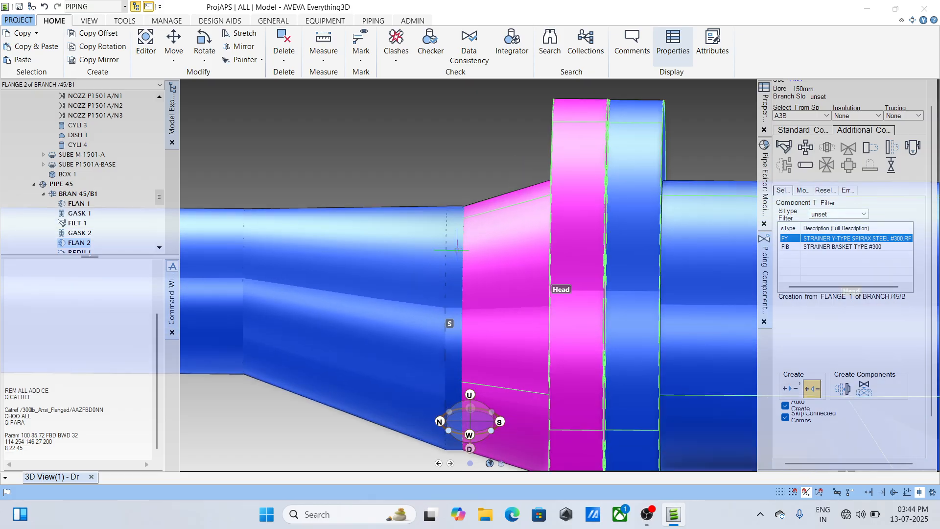
click(803, 190)
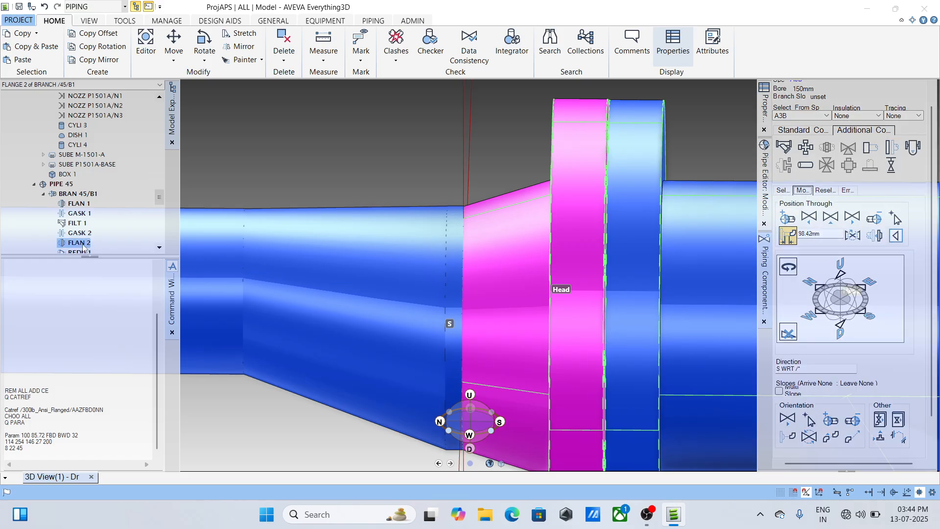
scroll(518, 262, down, 3)
scroll(519, 262, up, 2)
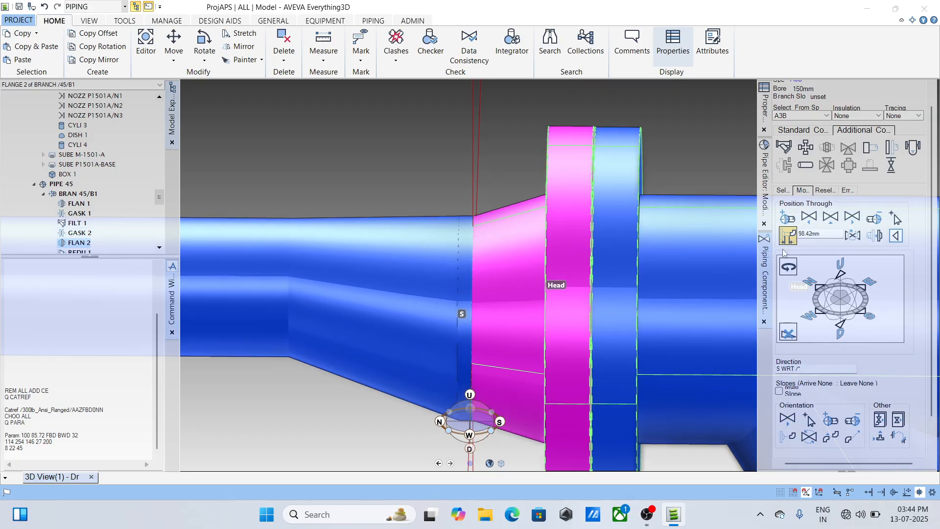
drag(826, 242, 801, 234)
text(1)
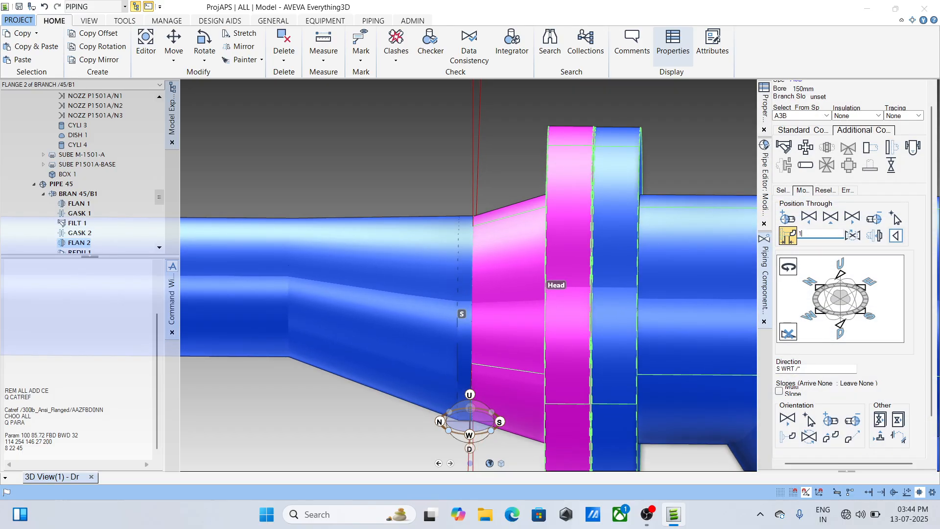
text(00)
key(Return)
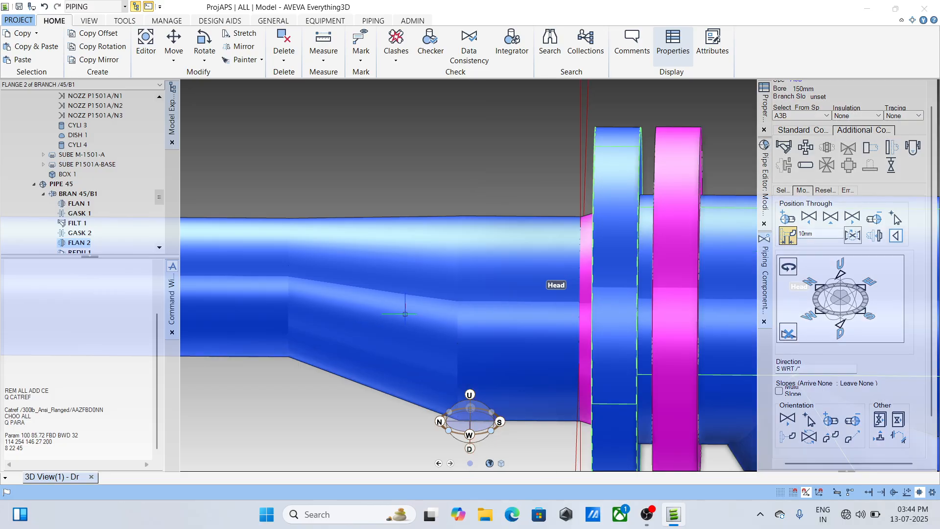
- Reconnect gasket 2, the strainer, gasket 1 and flange 1 in sequence so that they follow the repositioned flange 2
scroll(400, 293, down, 2)
scroll(563, 310, up, 1)
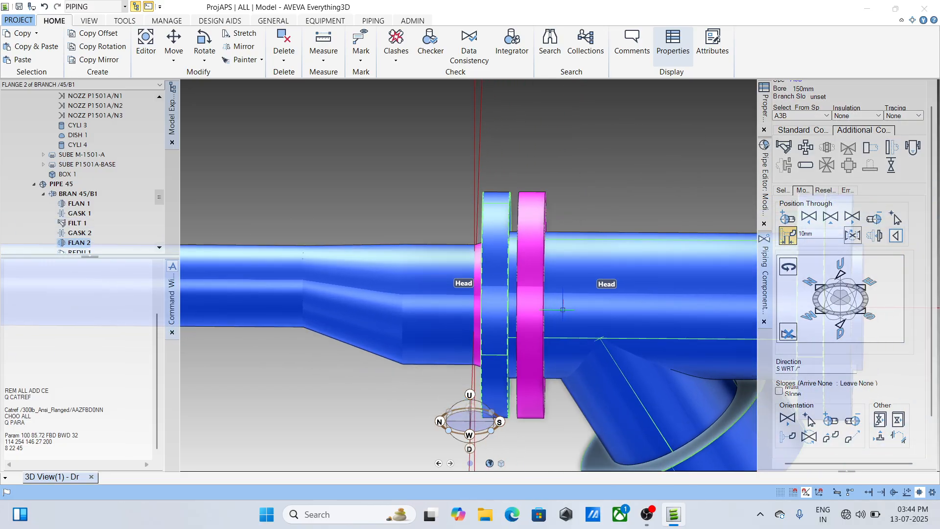
scroll(562, 314, up, 1)
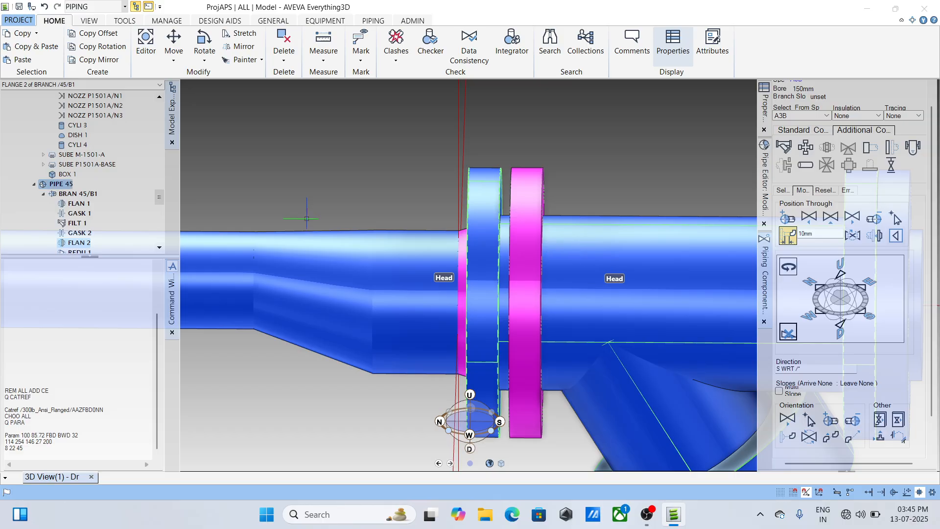
scroll(127, 178, down, 1)
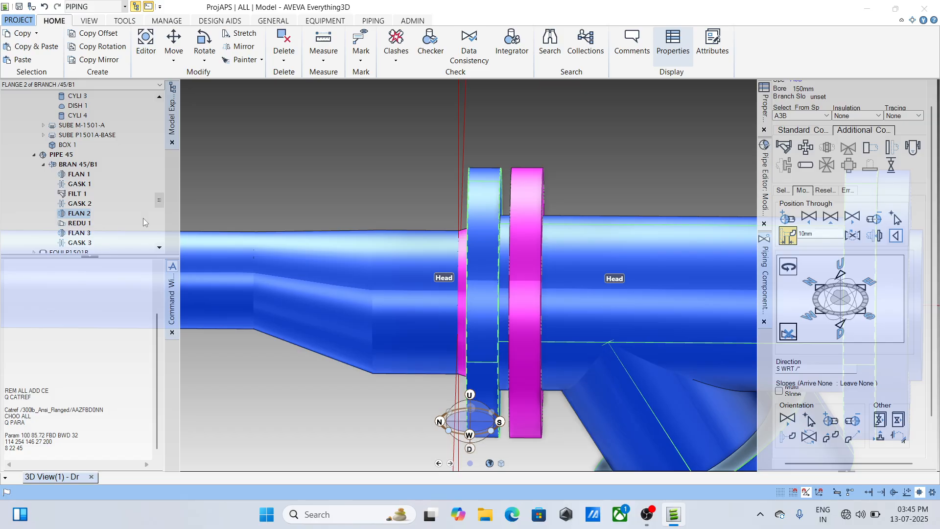
click(73, 194)
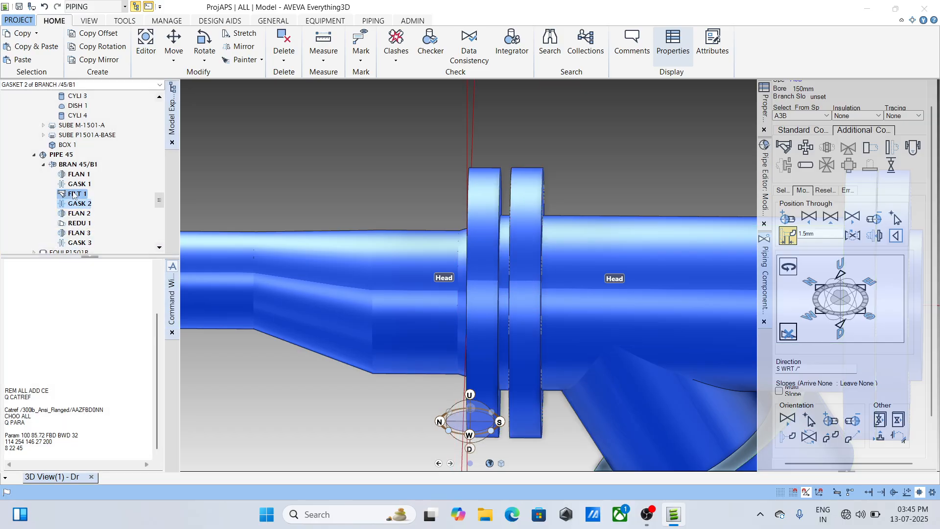
click(74, 203)
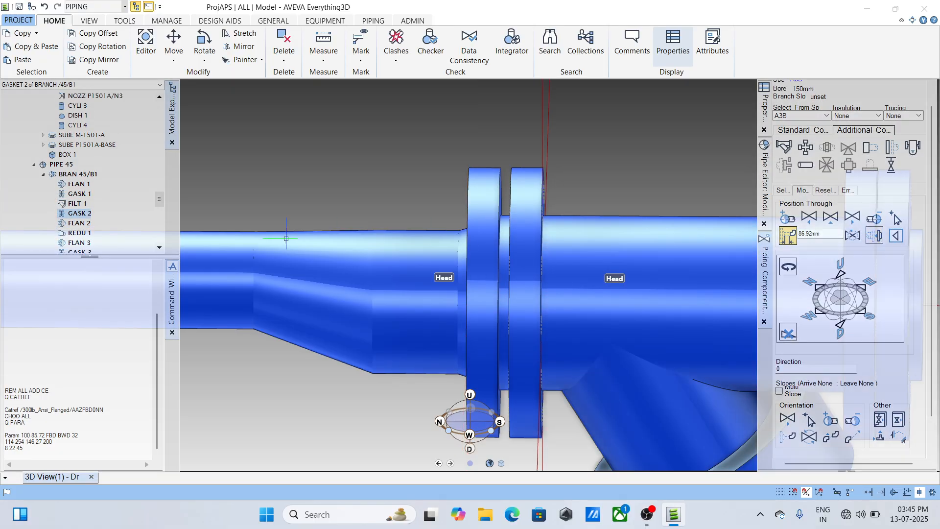
click(74, 203)
click(875, 235)
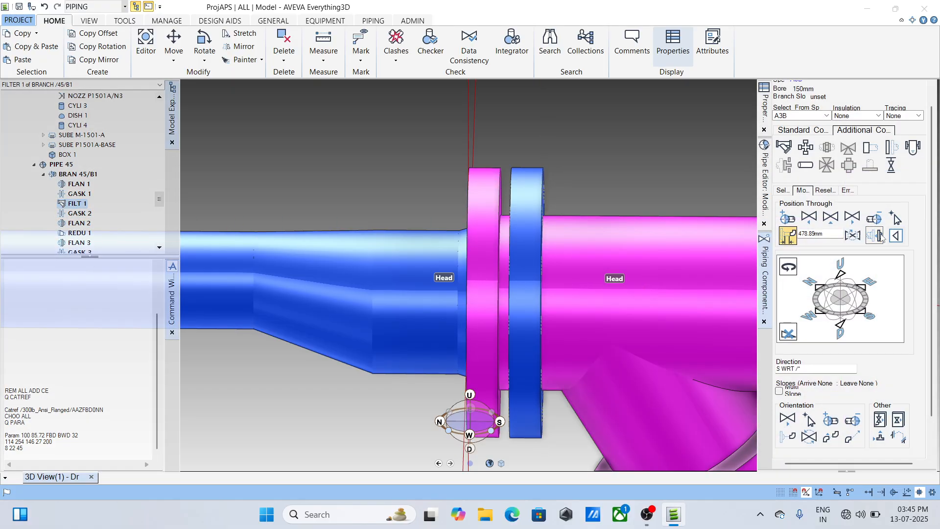
click(80, 195)
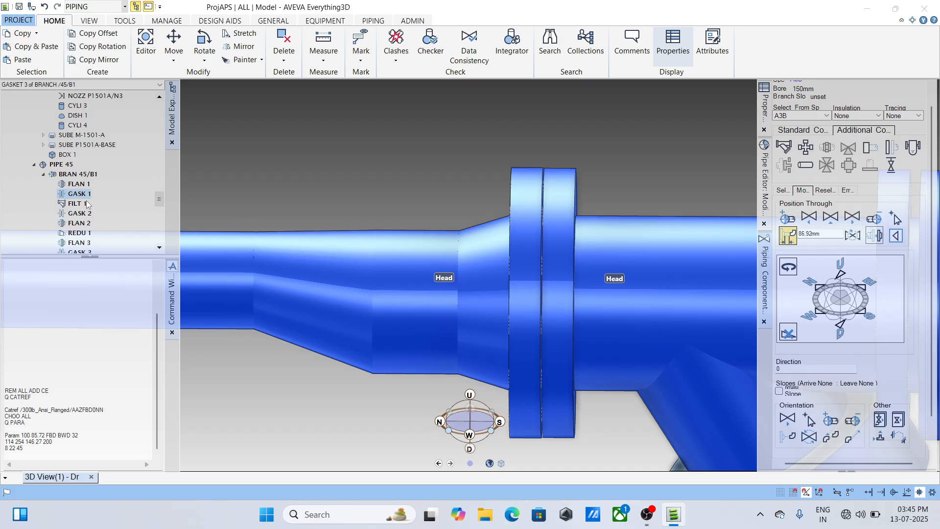
click(79, 184)
click(880, 235)
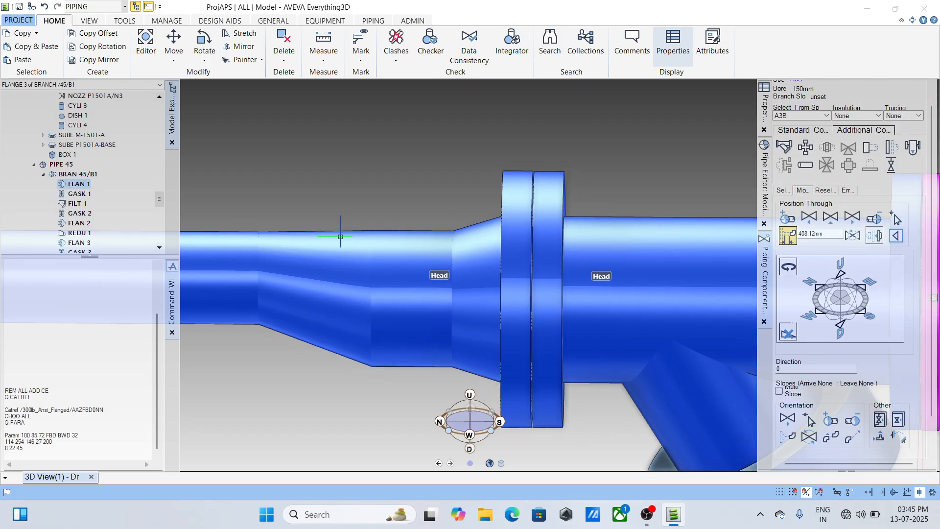
- Swap the strainer's arrive and leave ends, and reconnect it to the adjoining gasket
scroll(568, 234, up, 1)
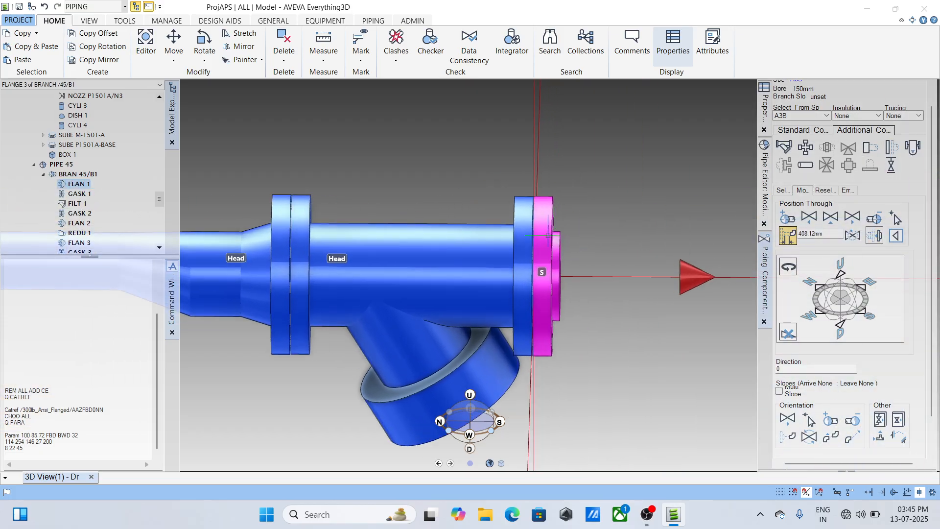
click(447, 307)
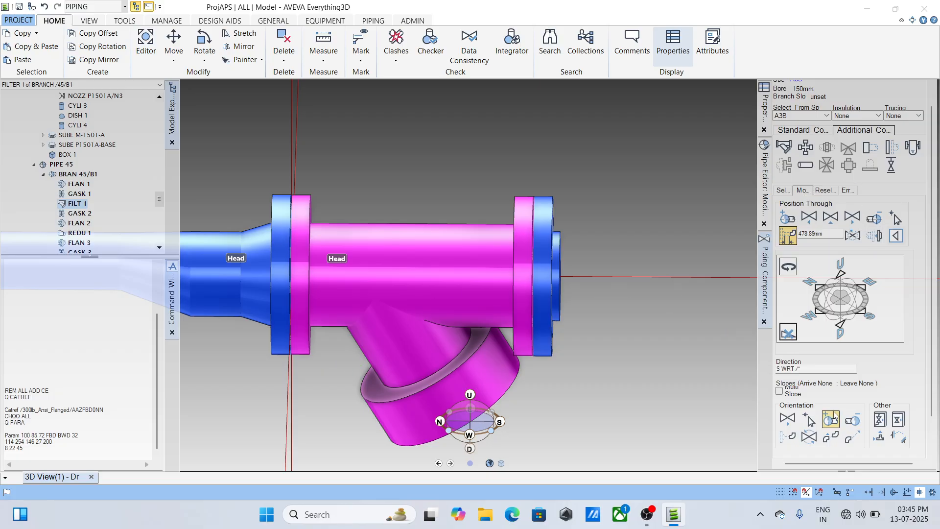
click(809, 437)
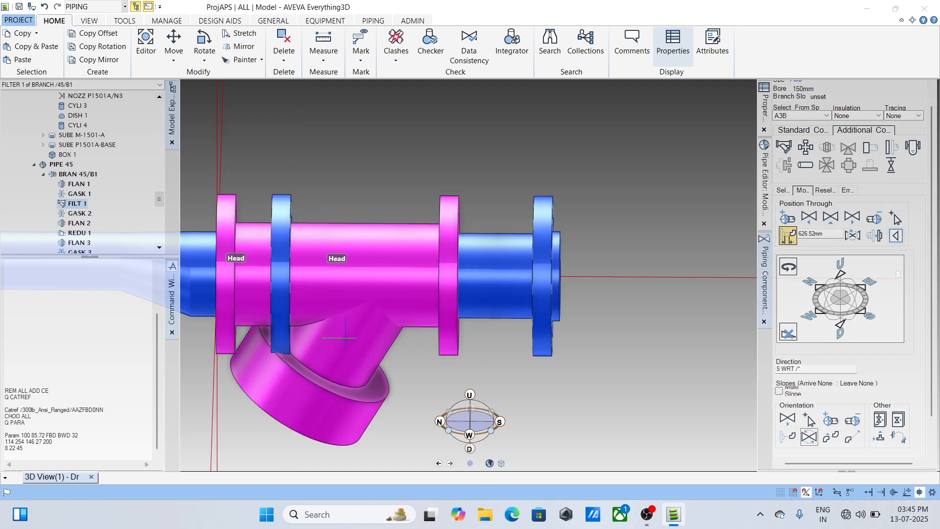
click(874, 237)
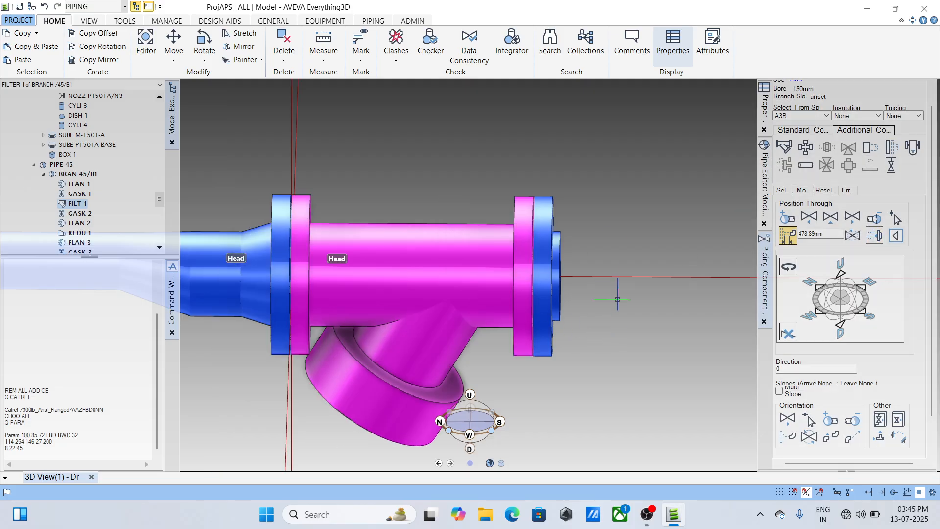
scroll(637, 186, up, 2)
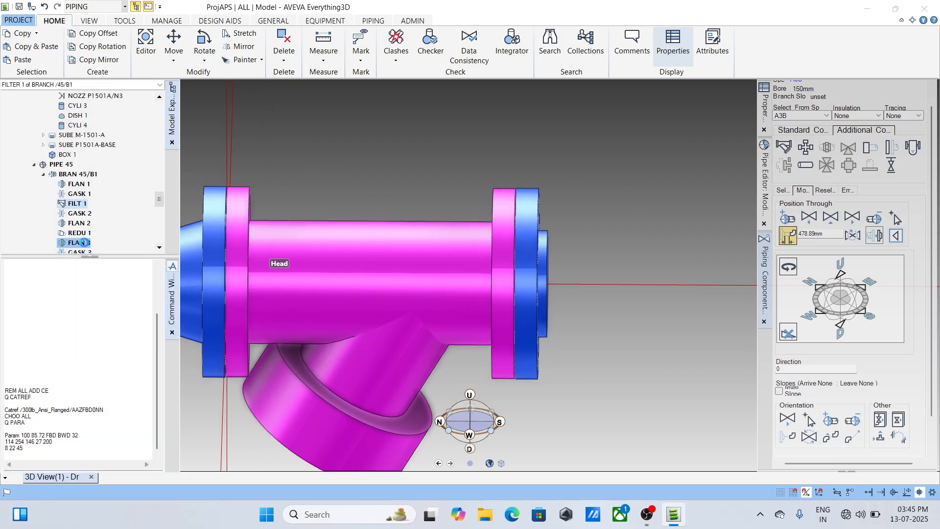
- Use CHOO ALL to change flange 1 at the strainer's free end to a WN ANSI B16.5 #300 RF ASTM A105 flange
click(78, 175)
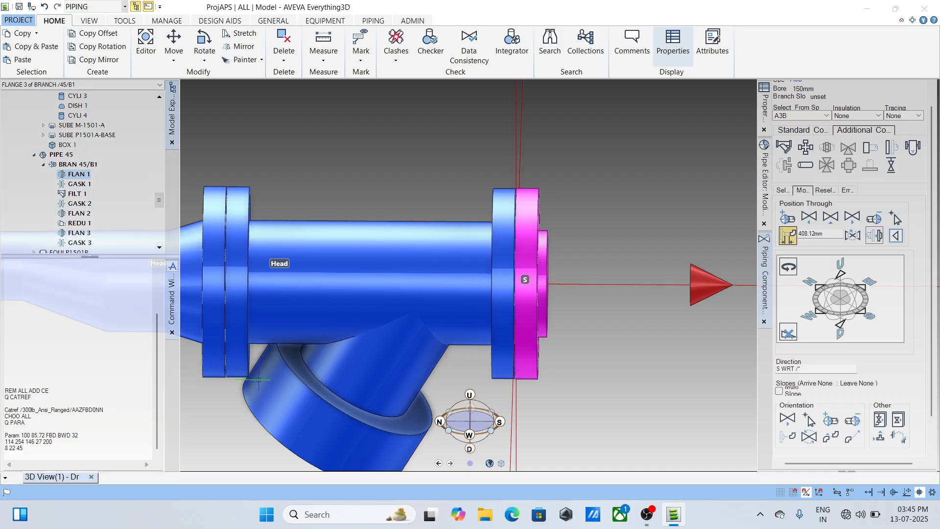
click(30, 423)
text(CHOO ALL)
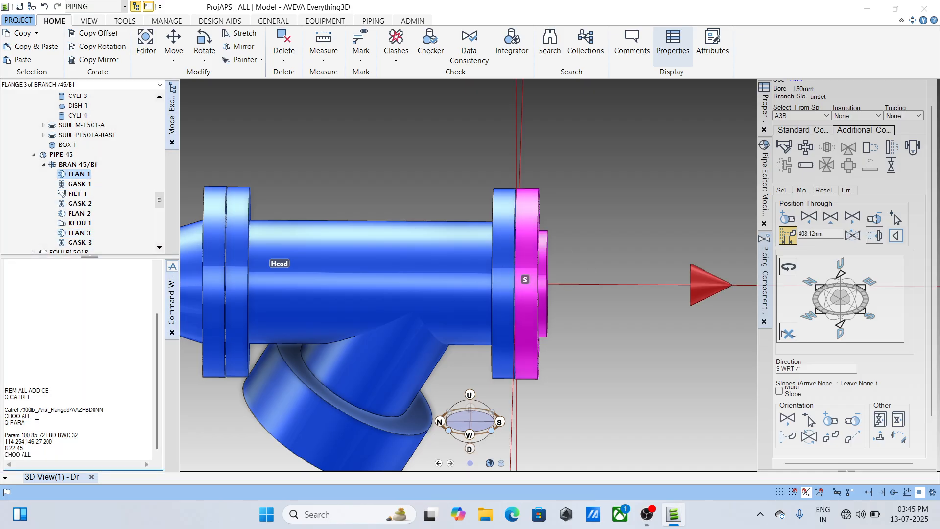
key(Return)
click(245, 176)
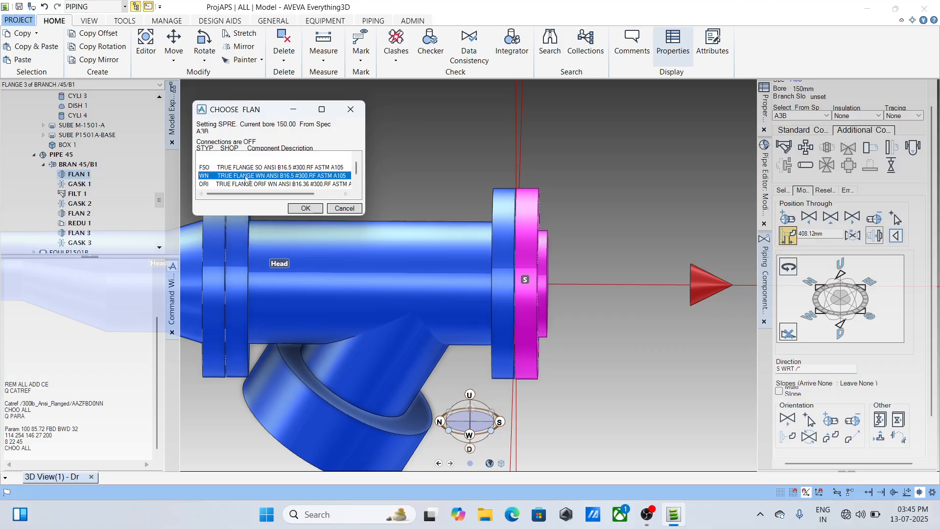
click(302, 209)
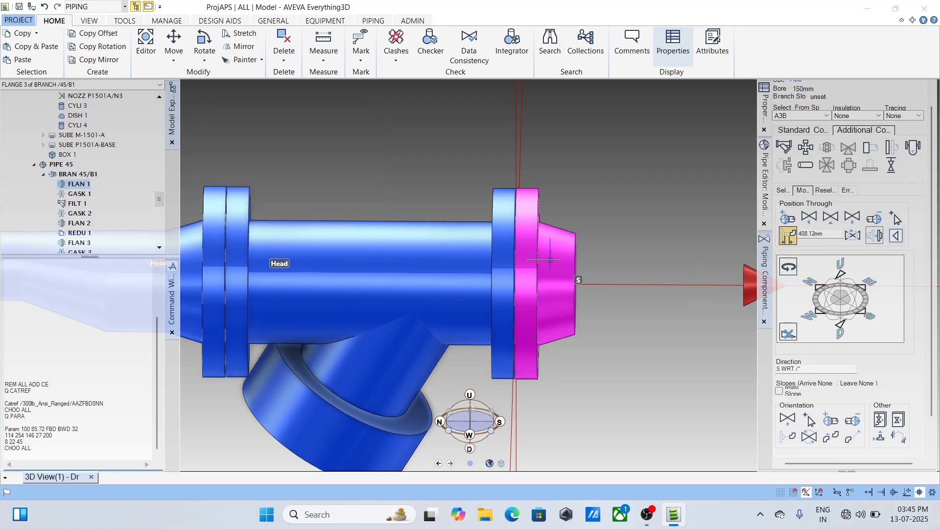
scroll(612, 269, up, 3)
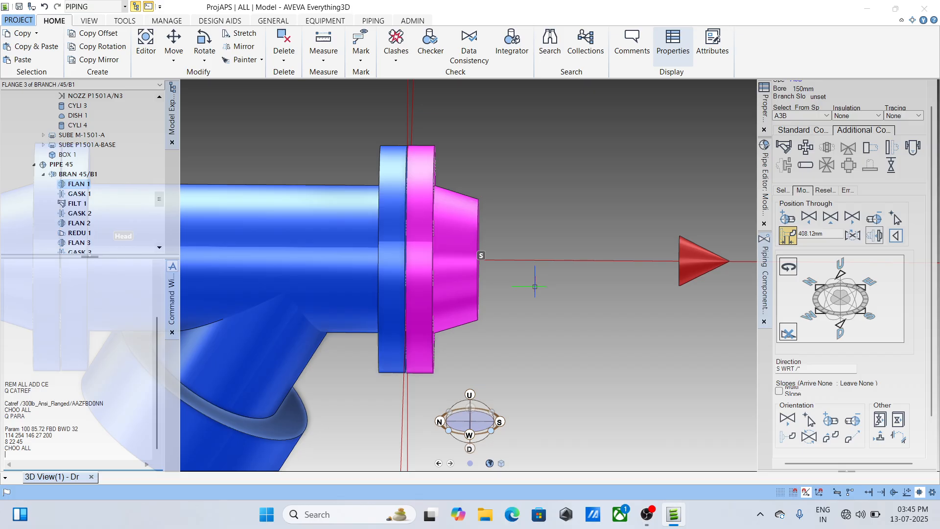
scroll(536, 286, down, 2)
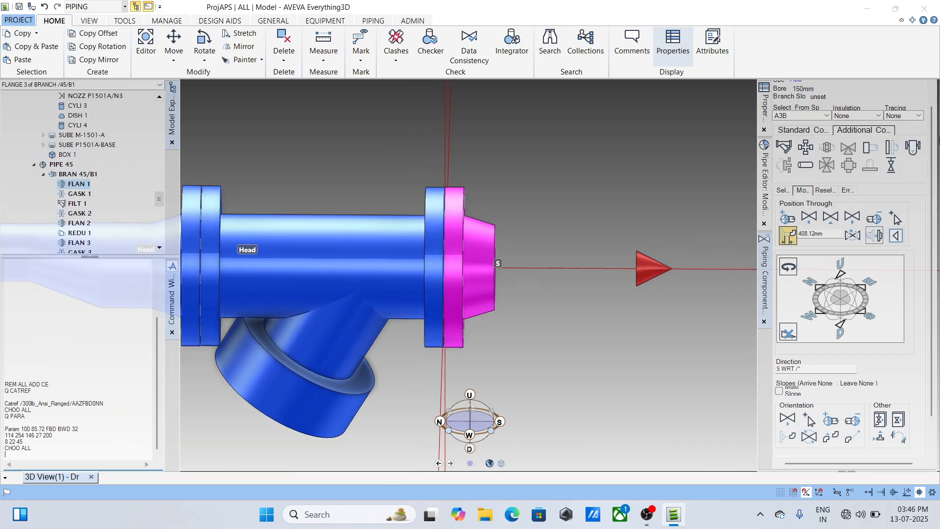
- Add a 20 mm Bonney thredolet NPT #3000 at the free end of the strainer's weld-neck flange
scroll(915, 91, up, 2)
click(916, 91)
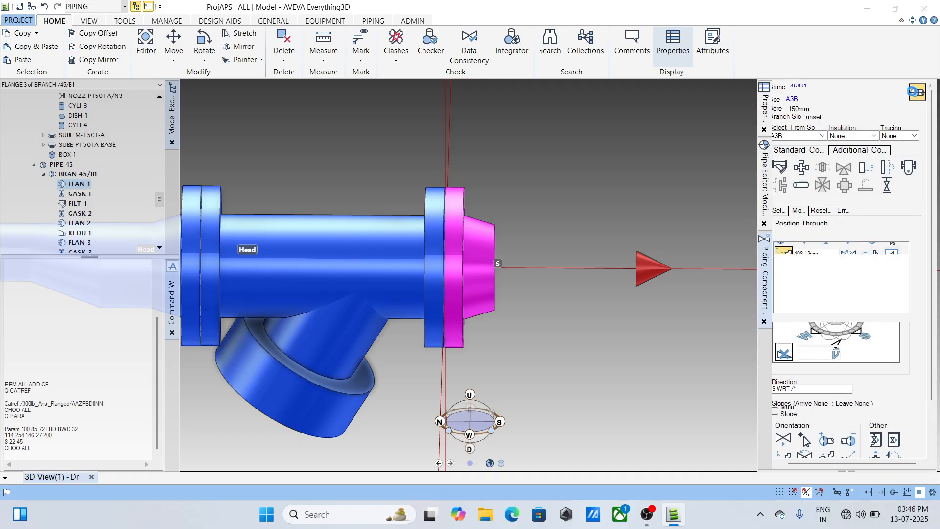
click(800, 152)
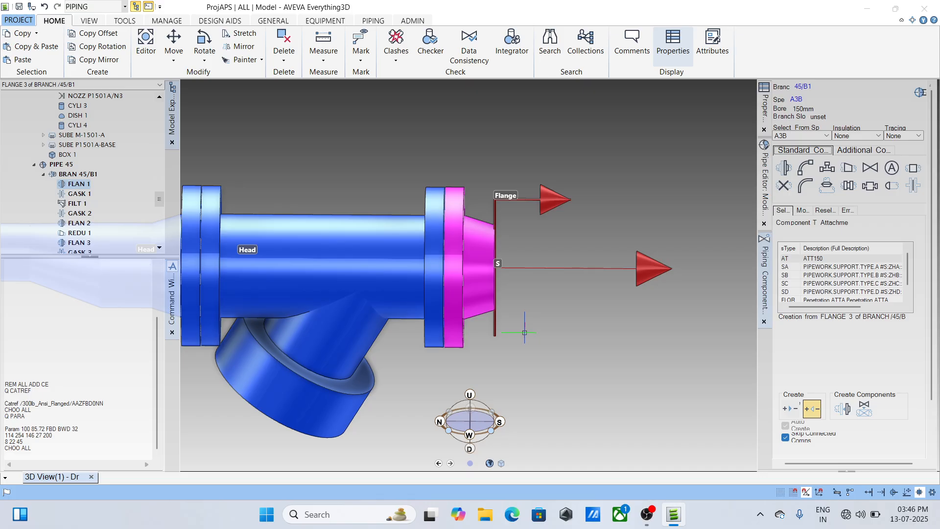
click(826, 186)
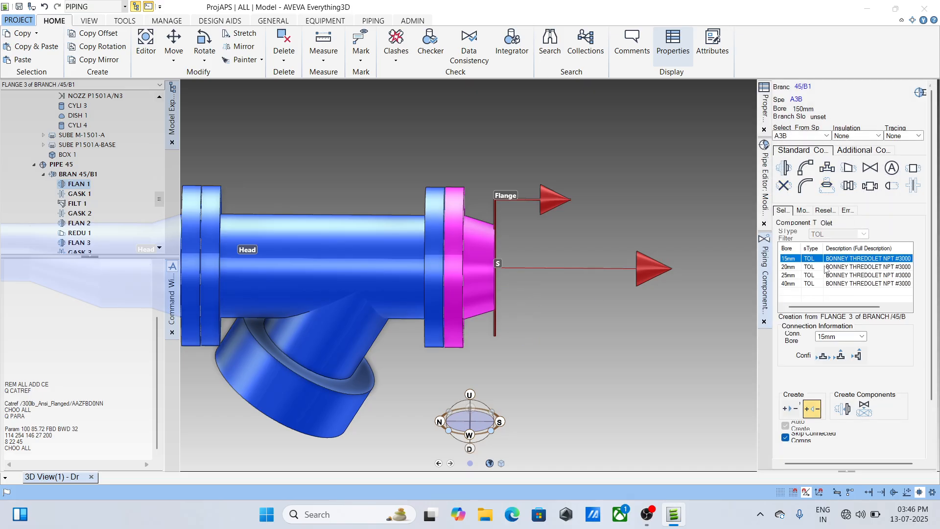
click(802, 267)
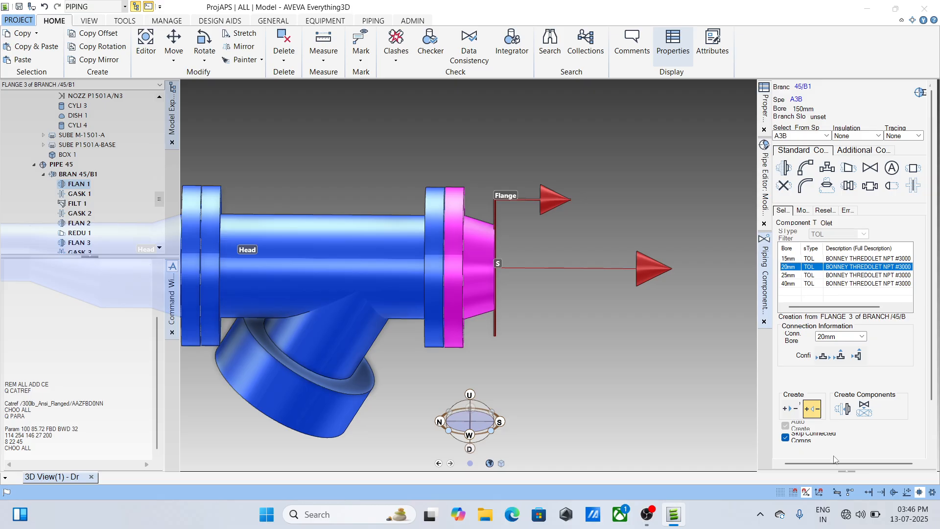
click(843, 408)
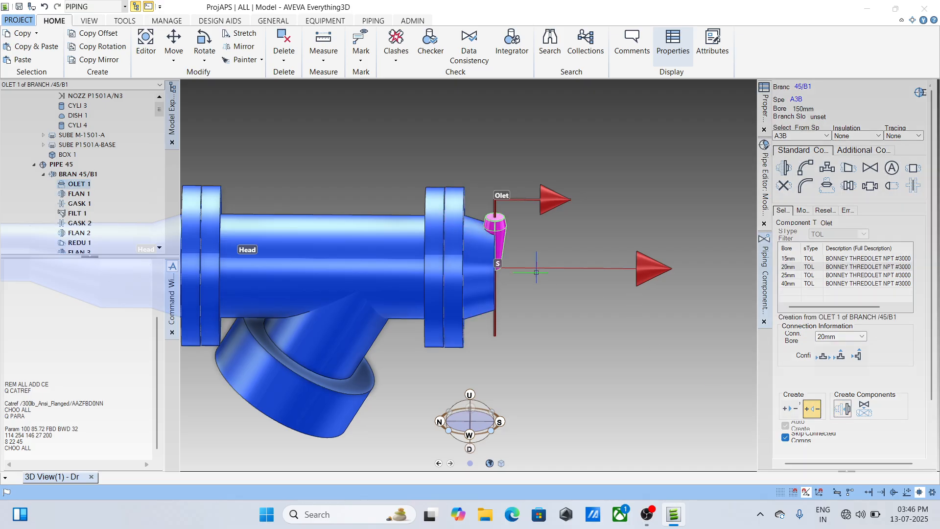
- Orient the thredolet so that its branch outlet points down
click(803, 211)
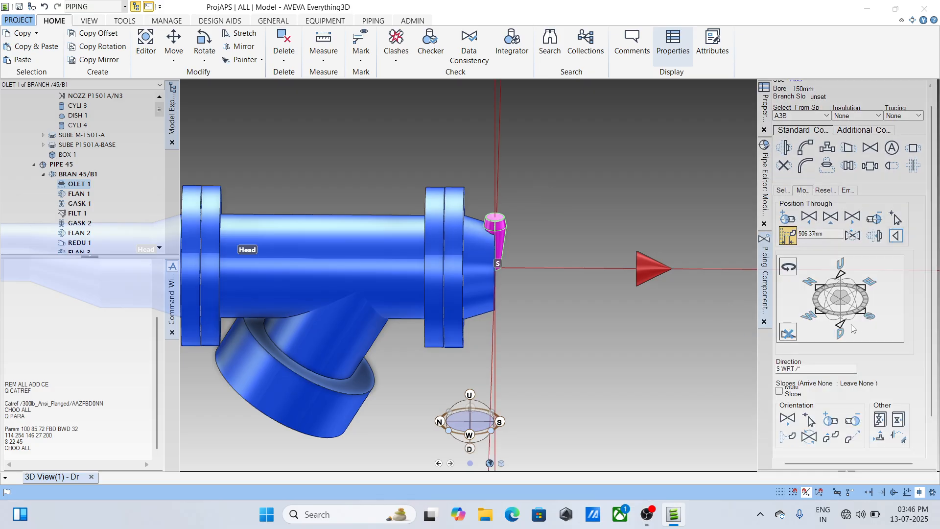
click(837, 326)
click(840, 327)
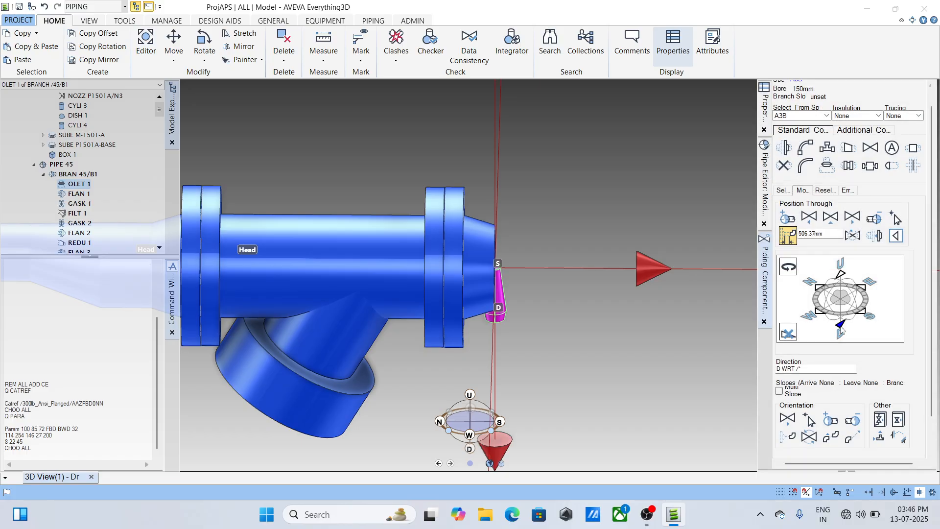
- Try rotating the thredolet about the pipe axis to 90 and 270 degrees, and return its rotation to 0
click(788, 267)
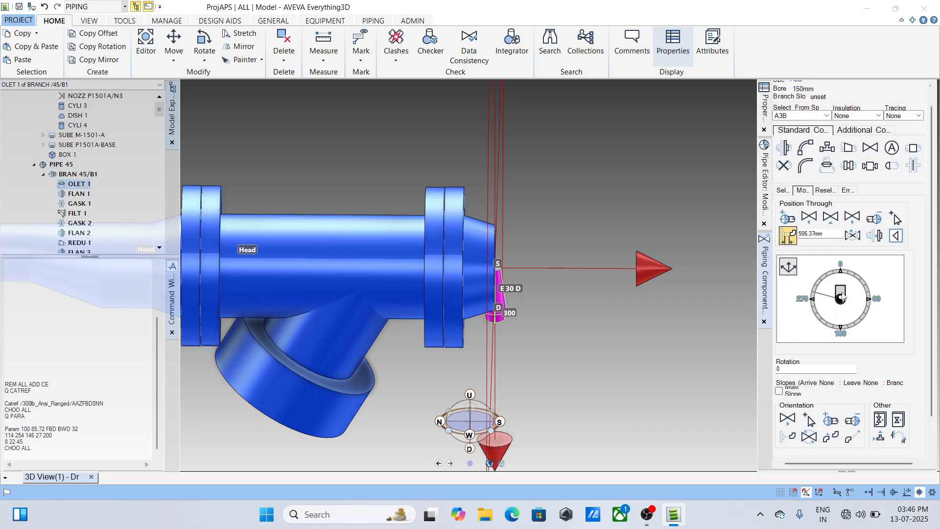
click(806, 293)
click(807, 298)
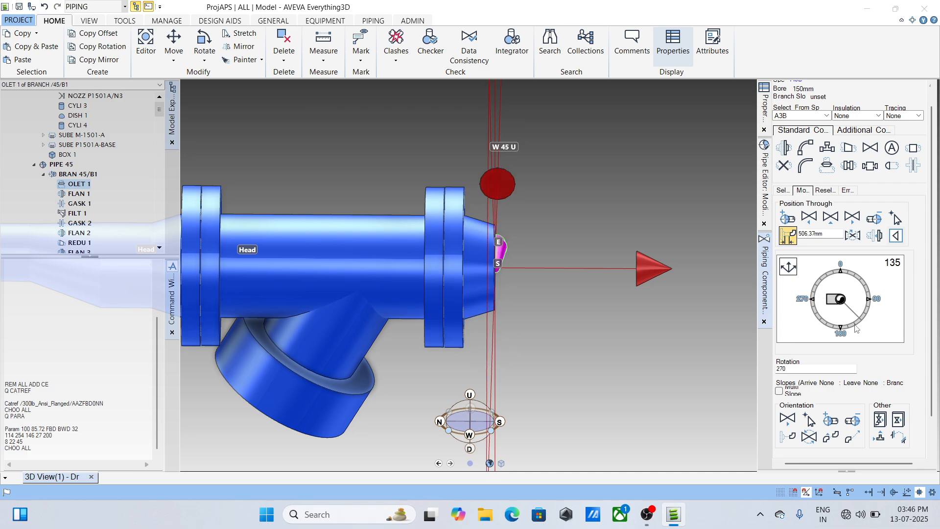
click(841, 333)
click(891, 304)
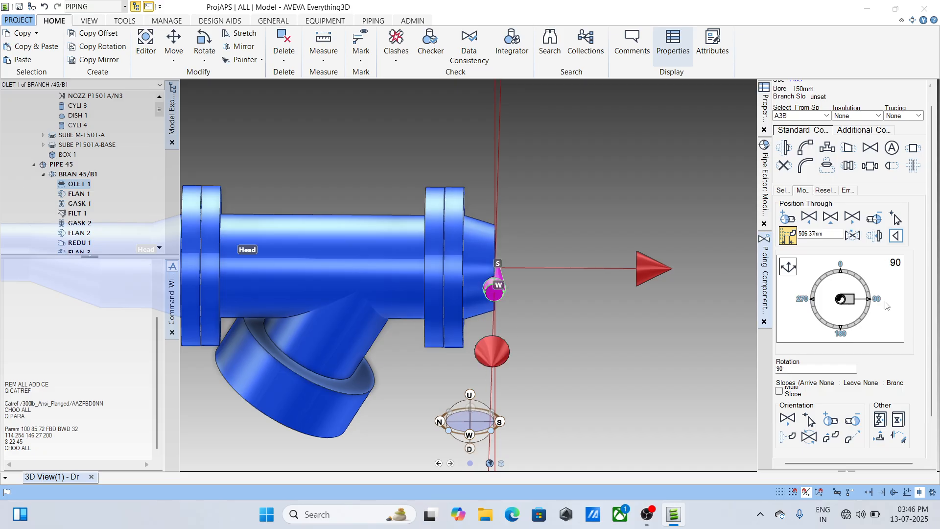
click(788, 267)
- Set the clearance between the thredolet and the strainer's weld-neck flange to leave a straight pipe section between them
scroll(471, 298, up, 2)
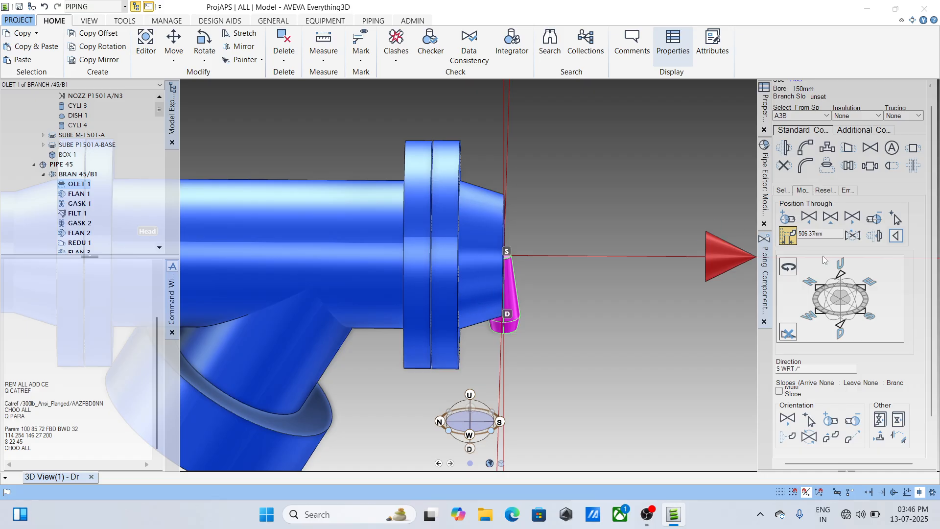
double_click(828, 237)
text(10)
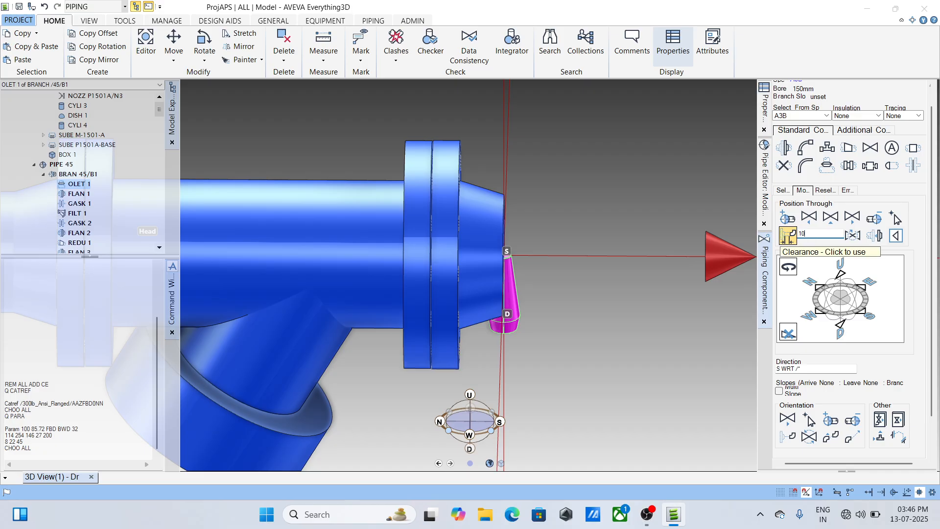
key(Return)
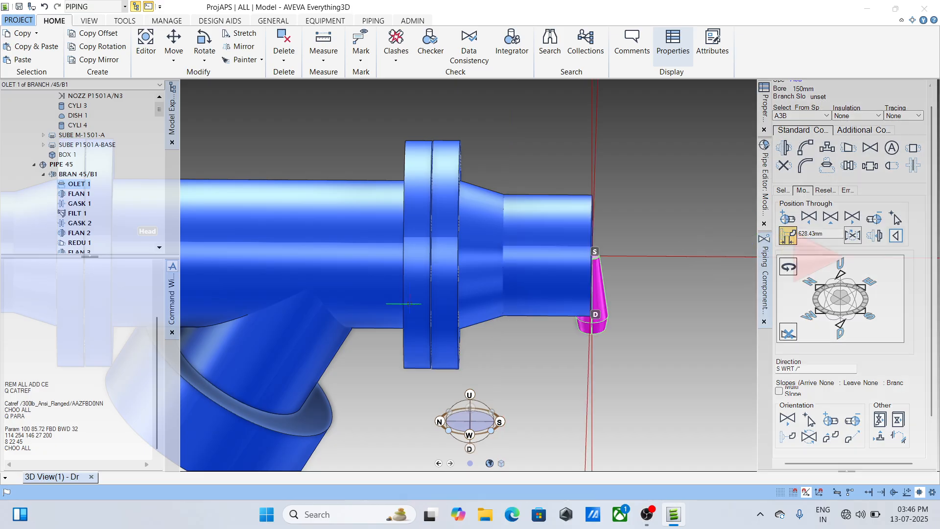
scroll(426, 294, down, 3)
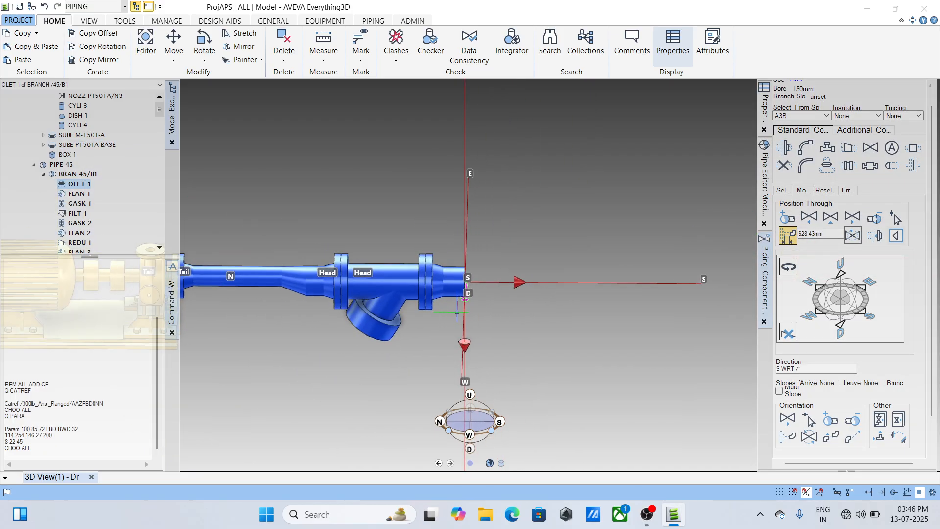
- Add a gate valve ANSI B16.10 #300 RF after the thredolet, with a WN ANSI B16.5 #300 flange on the thredolet side
click(871, 148)
scroll(852, 252, down, 1)
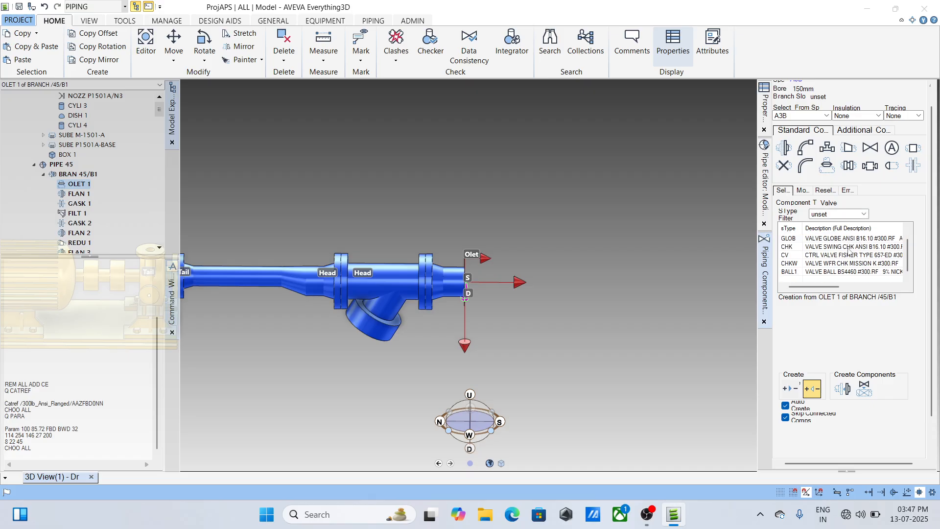
scroll(833, 248, up, 1)
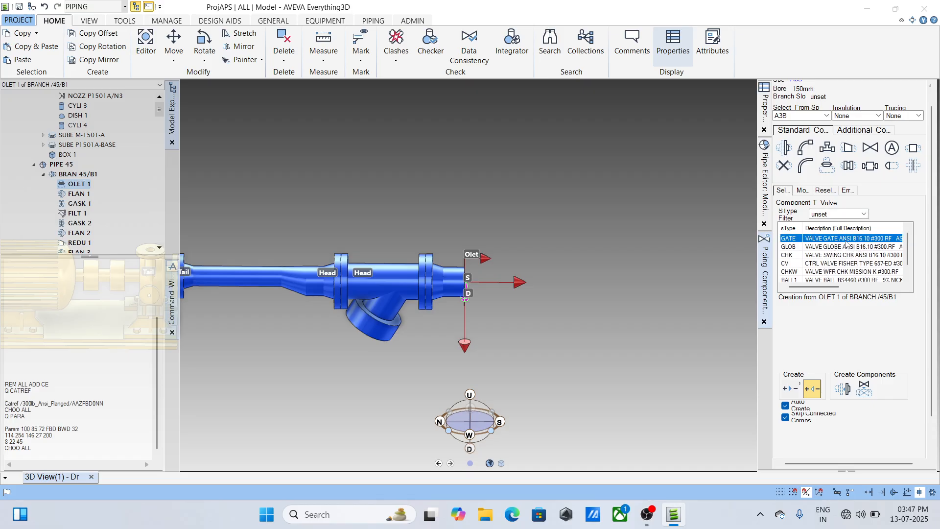
scroll(918, 294, down, 2)
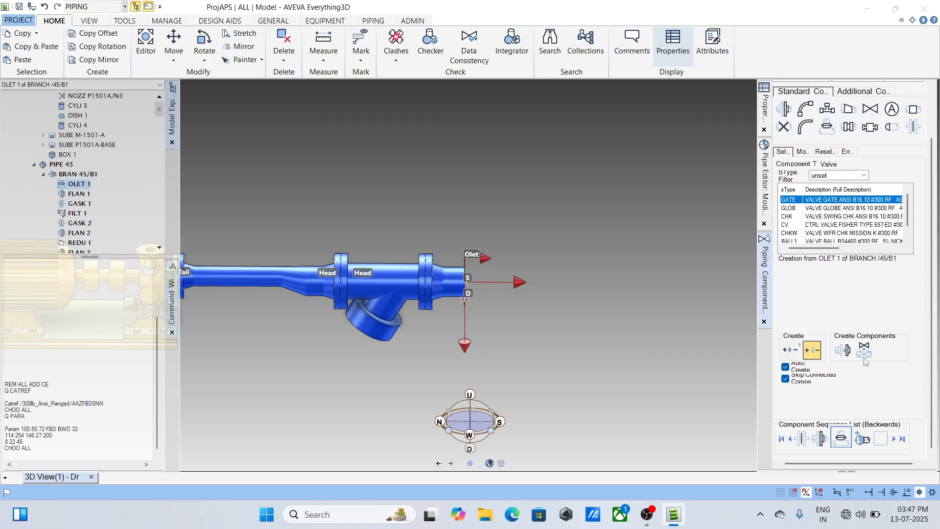
click(843, 349)
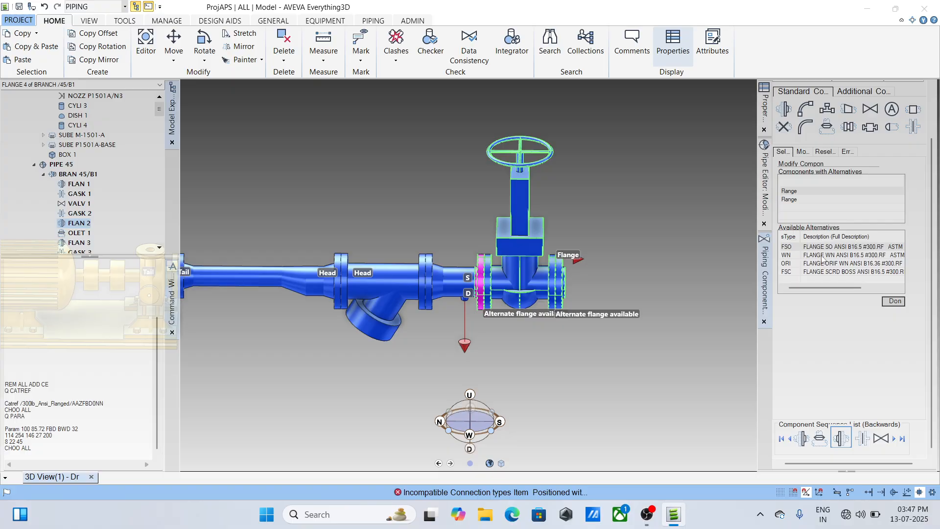
click(823, 257)
click(827, 253)
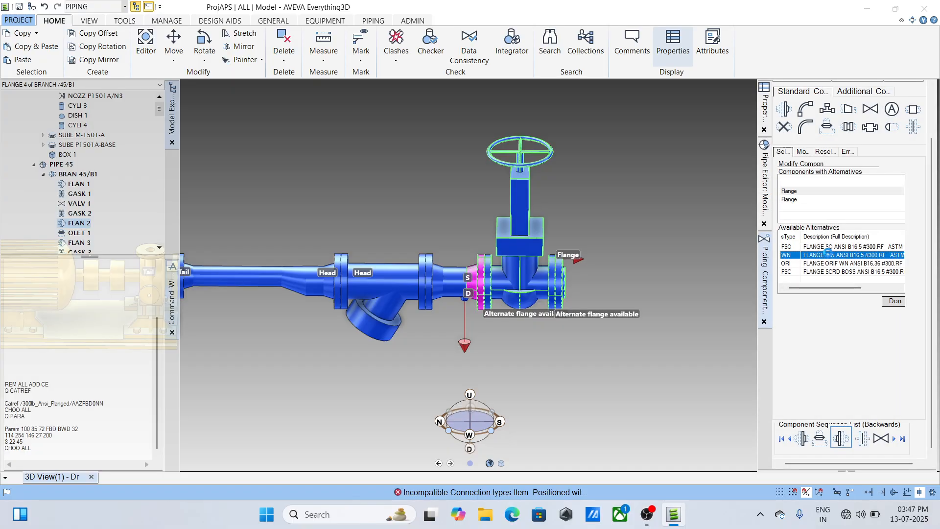
click(895, 301)
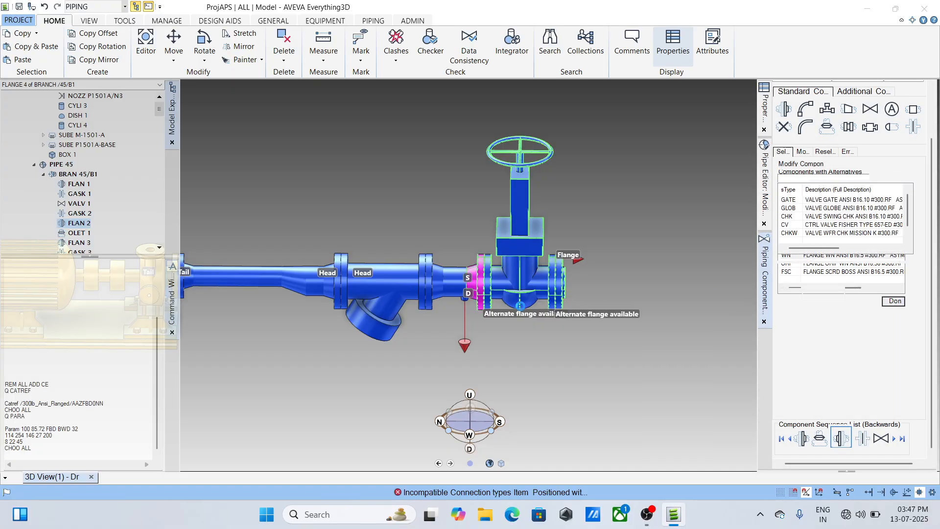
- Set the clearance of flange 2, between the thredolet and the gate valve, to move it away from the thredolet
scroll(467, 293, up, 5)
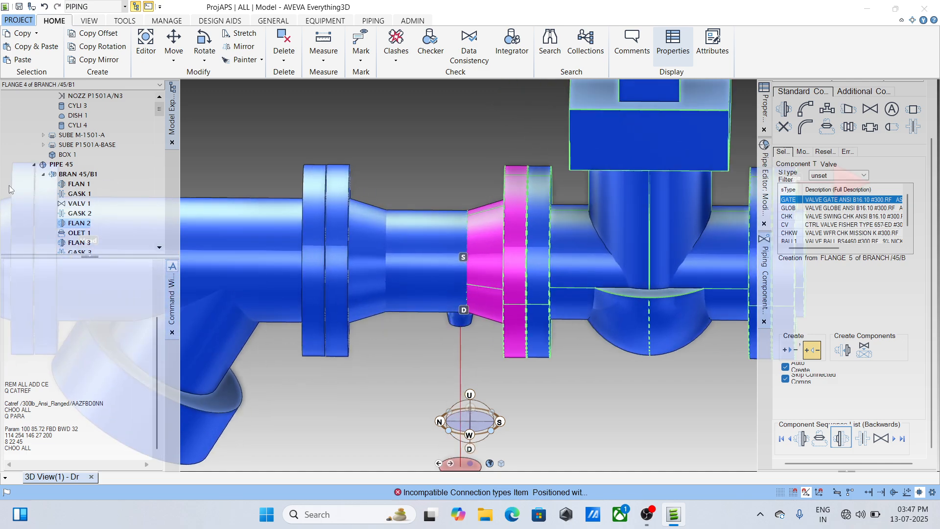
double_click(814, 199)
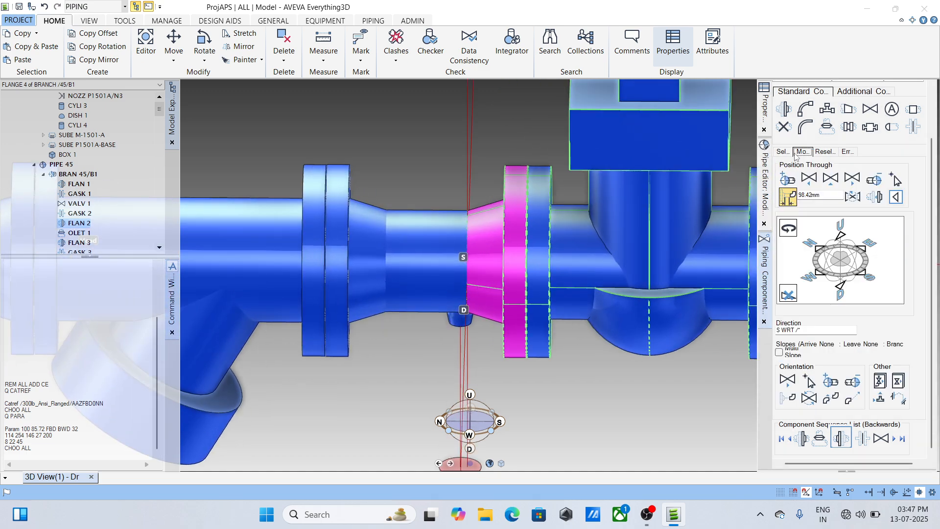
double_click(814, 196)
text(12)
key(Return)
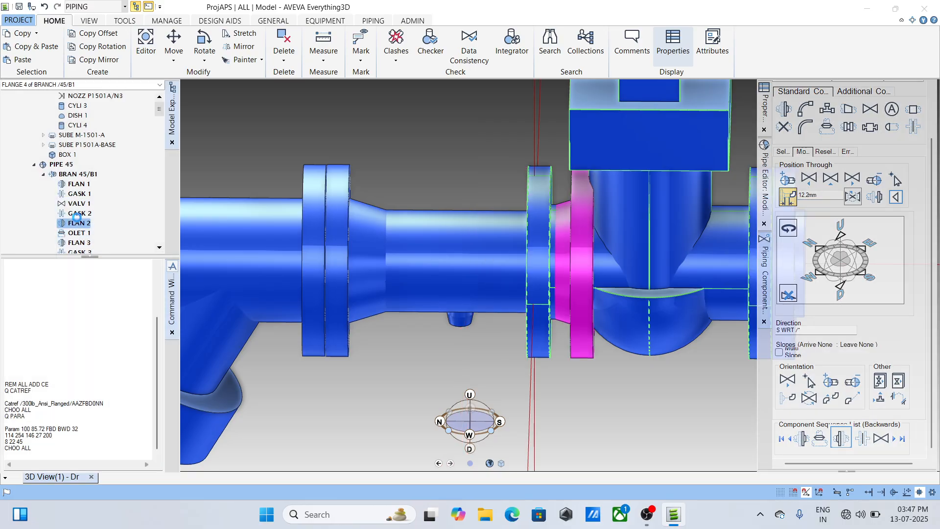
- Reconnect gasket 2, the gate valve, gasket 1 and flange 1 in sequence so that they follow the repositioned flange 2
click(77, 214)
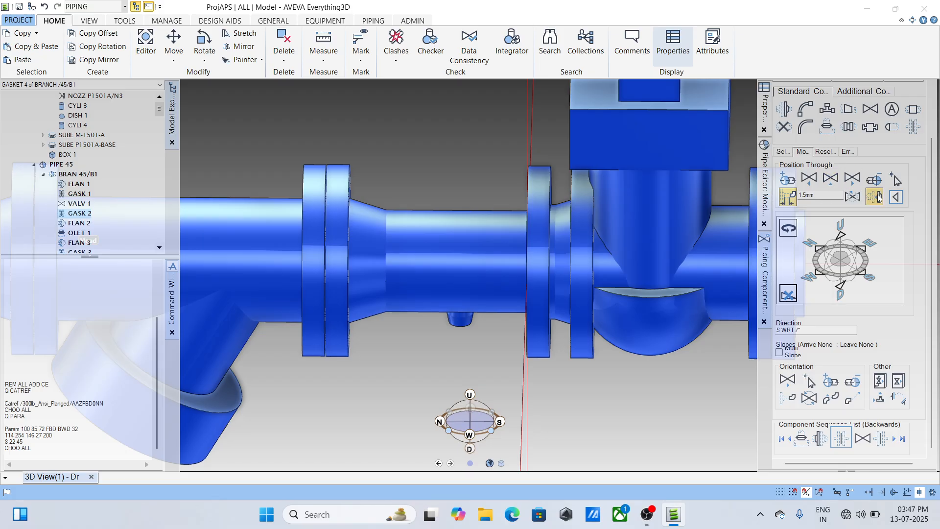
click(879, 197)
click(77, 203)
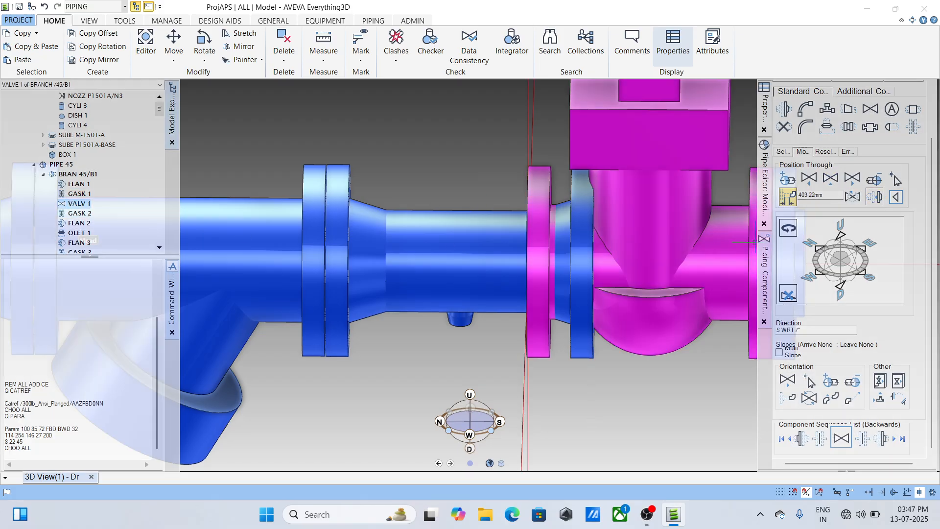
click(877, 201)
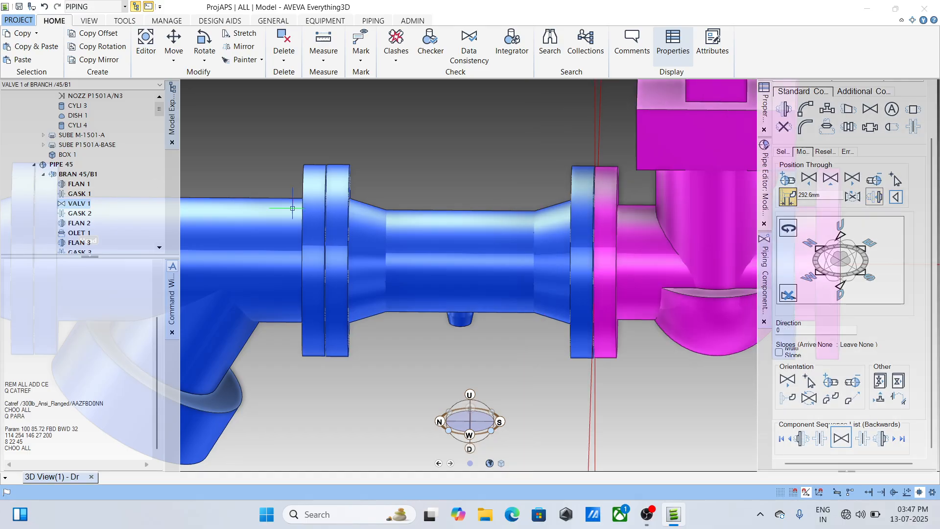
click(87, 196)
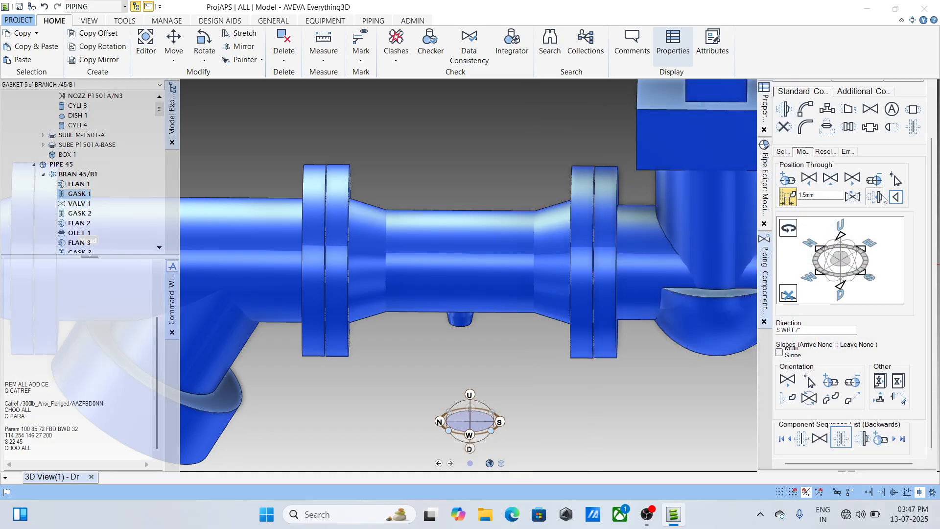
click(79, 184)
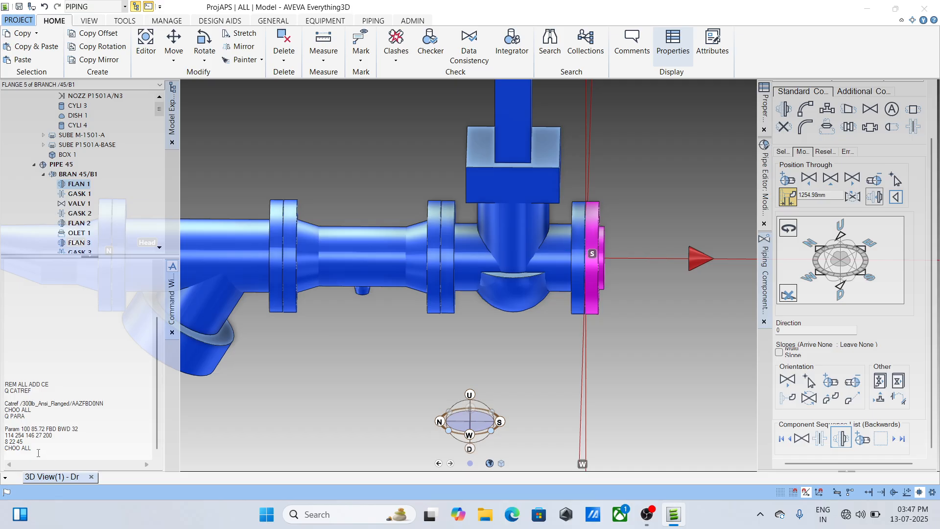
- Change flange 1, on the gate valve's outer side, to the WN ANSI B16.5 #300 RF type
text(CHOO ALL)
key(Return)
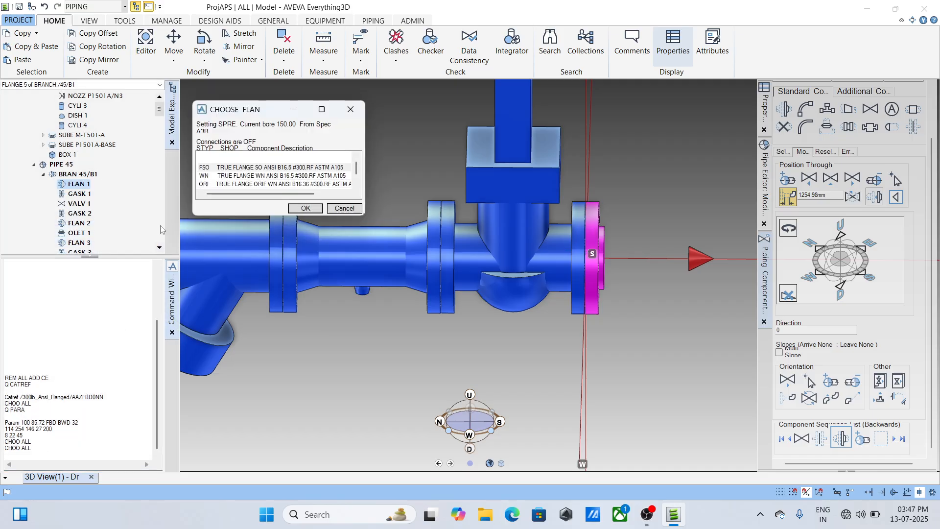
click(237, 176)
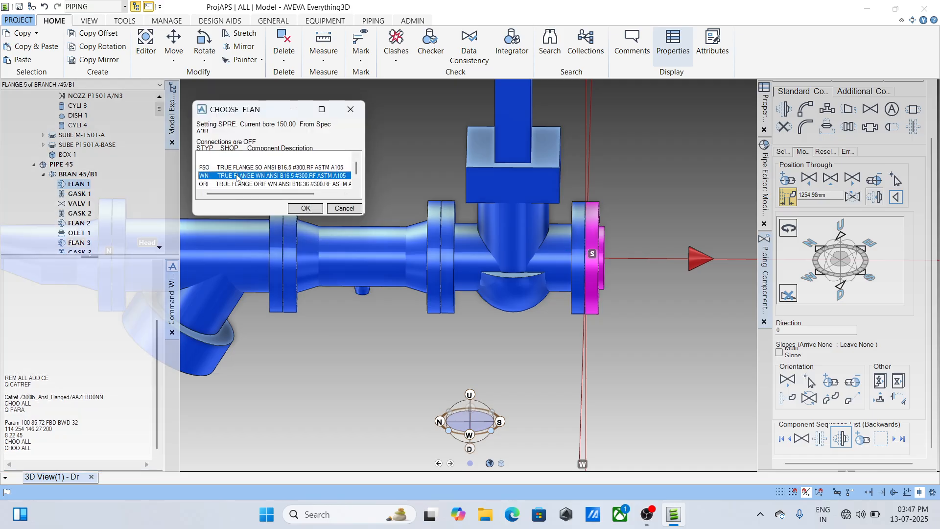
click(304, 209)
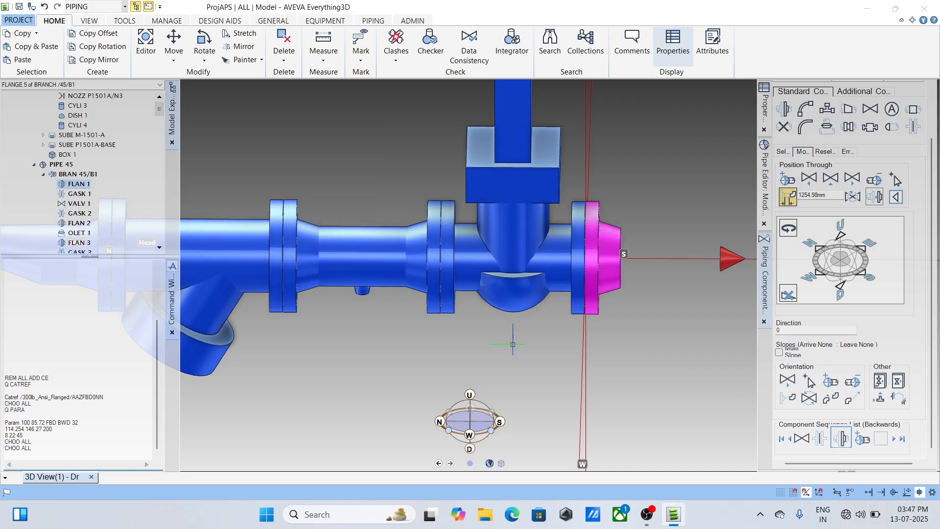
scroll(512, 345, up, 1)
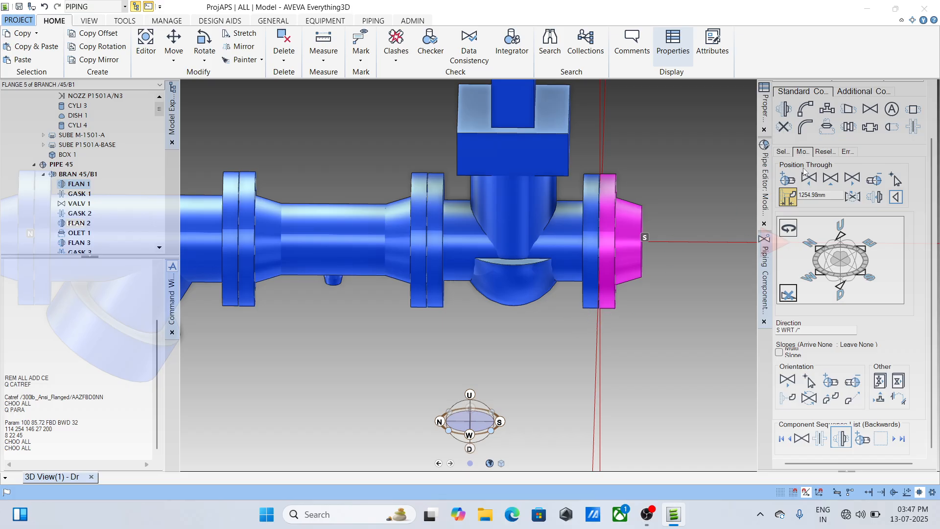
- Examine flange 1's reselection options and the list of piping specifications available for component selection
click(828, 151)
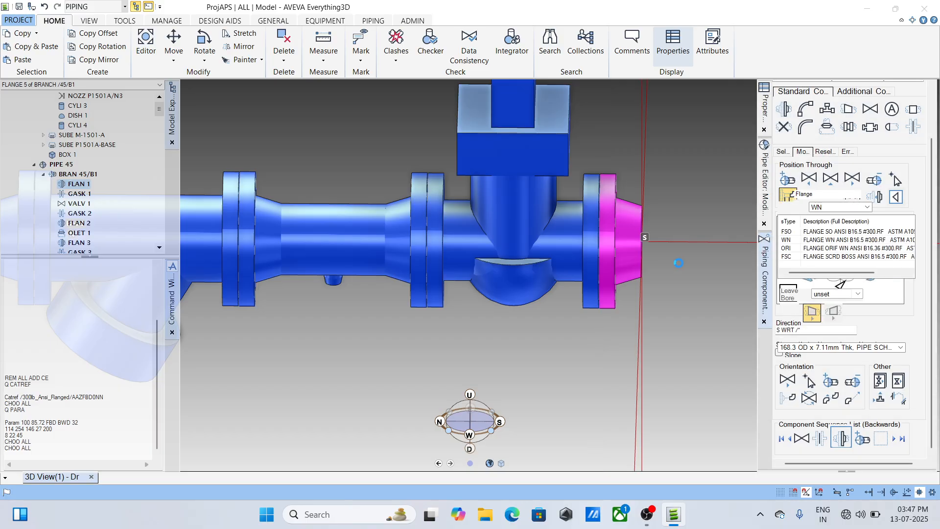
scroll(914, 211, up, 2)
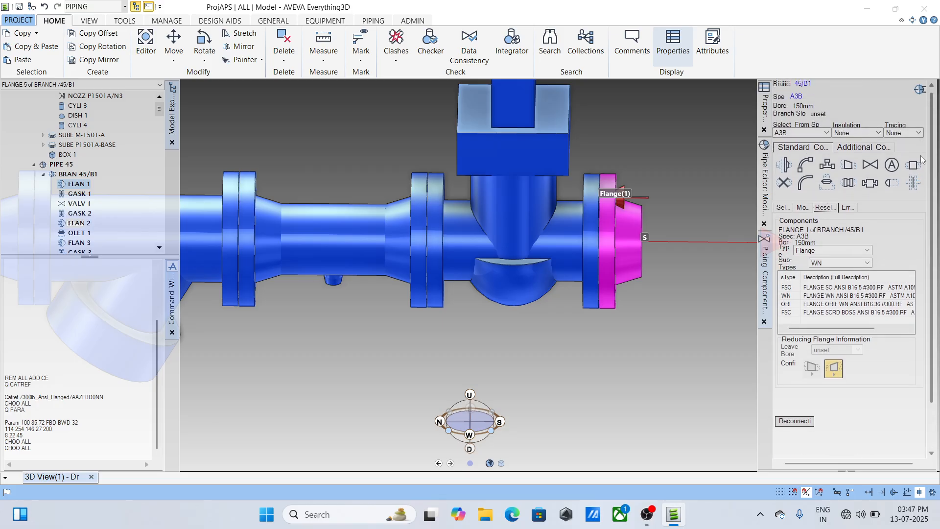
click(826, 136)
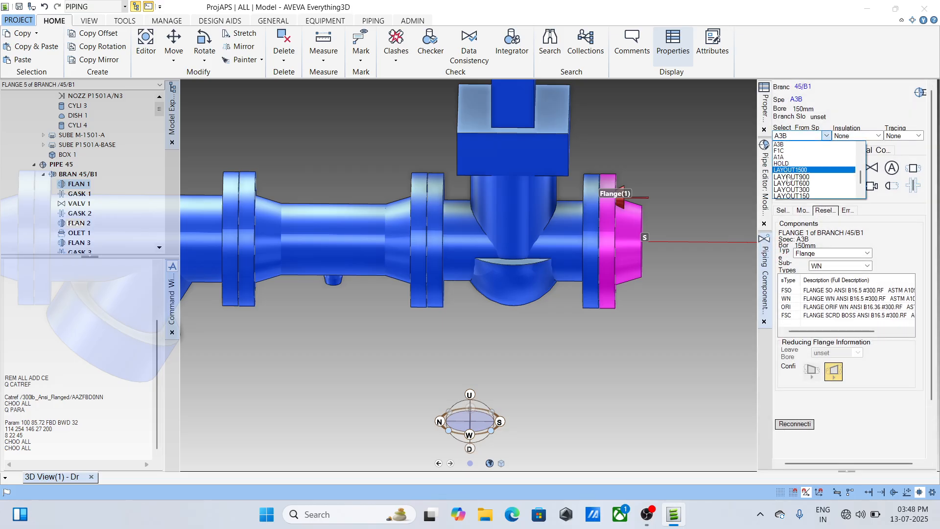
click(716, 354)
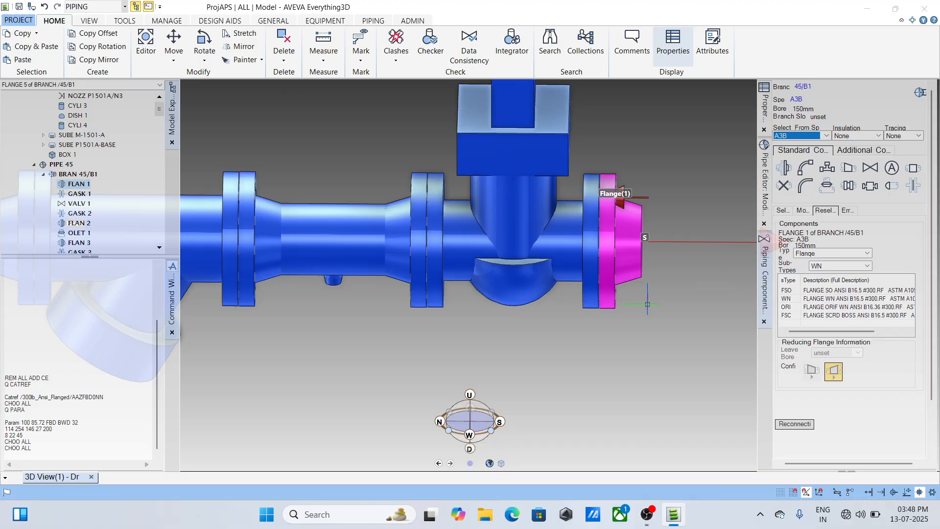
click(827, 136)
scroll(796, 182, down, 4)
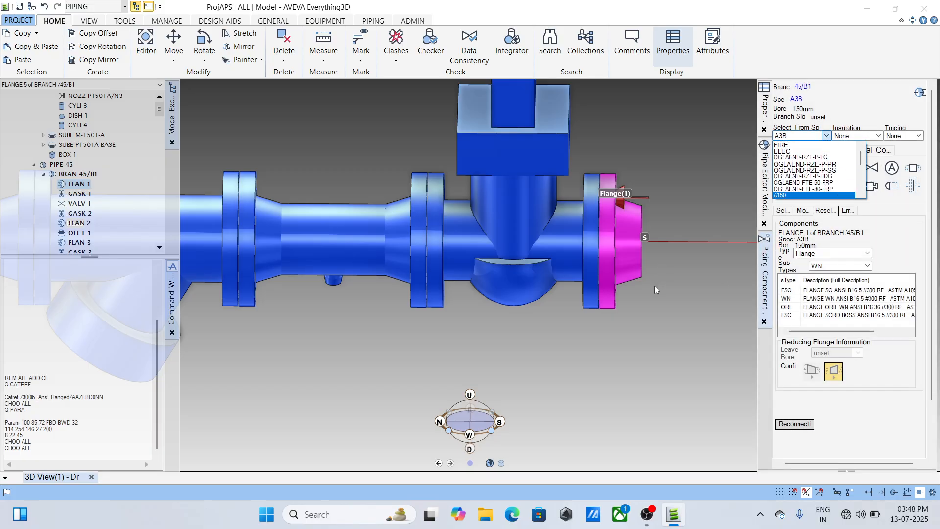
click(558, 368)
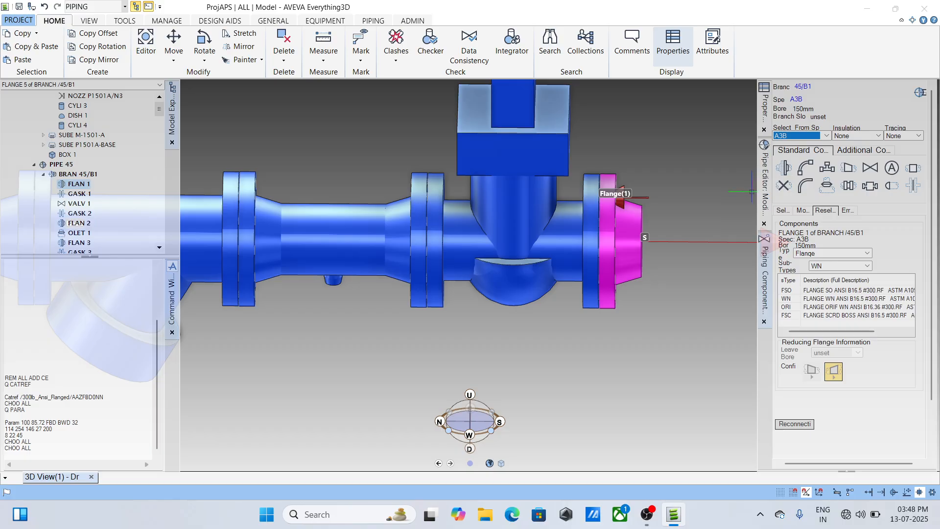
- Add an EL90 90-degree long-radius elbow, ANSI B16.9 BW SCH40, after flange 1
scroll(643, 345, down, 2)
scroll(643, 346, down, 4)
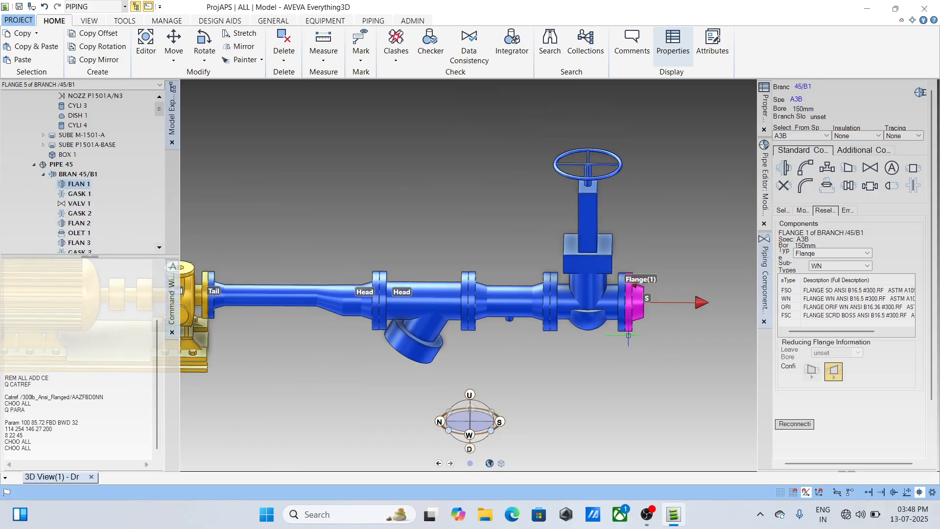
scroll(643, 345, up, 1)
click(805, 168)
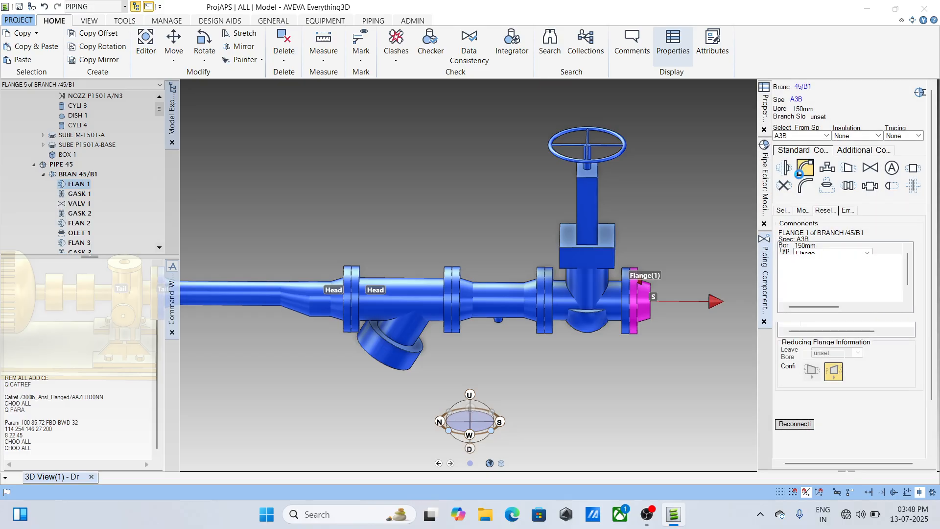
click(803, 260)
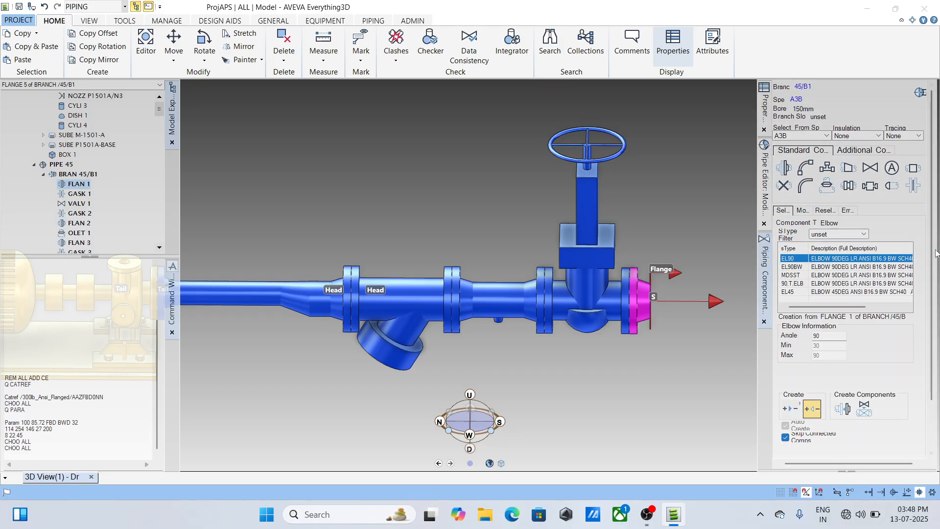
drag(933, 255, 928, 333)
click(843, 350)
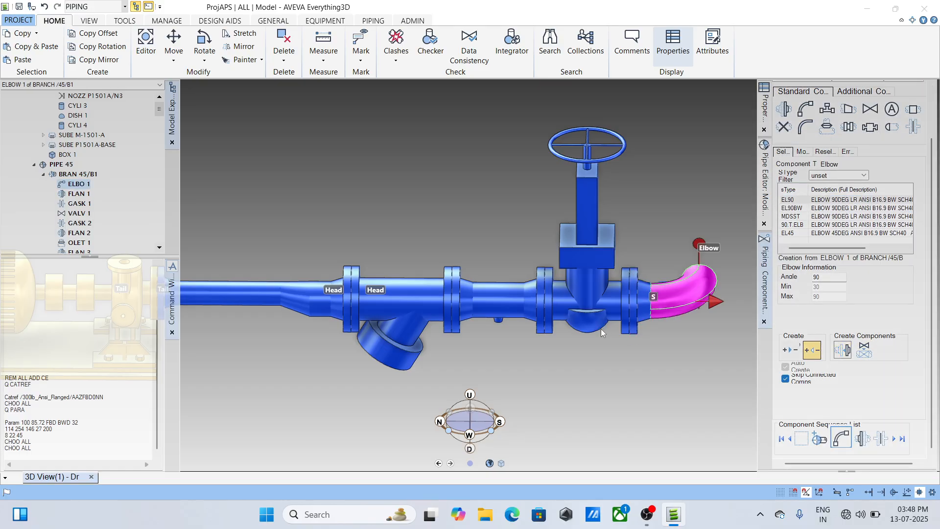
- Direct the elbow's open end west and set its clearance from flange 1 to 300 mm
click(801, 153)
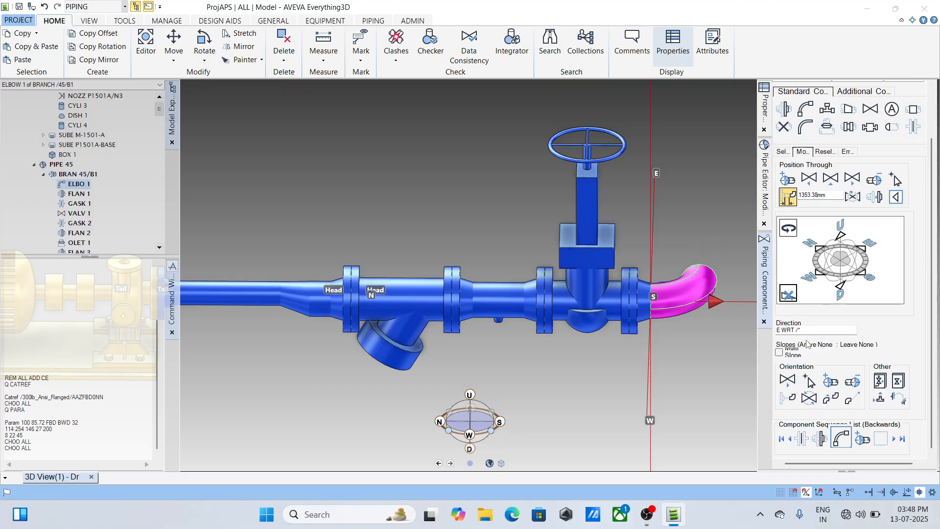
click(814, 275)
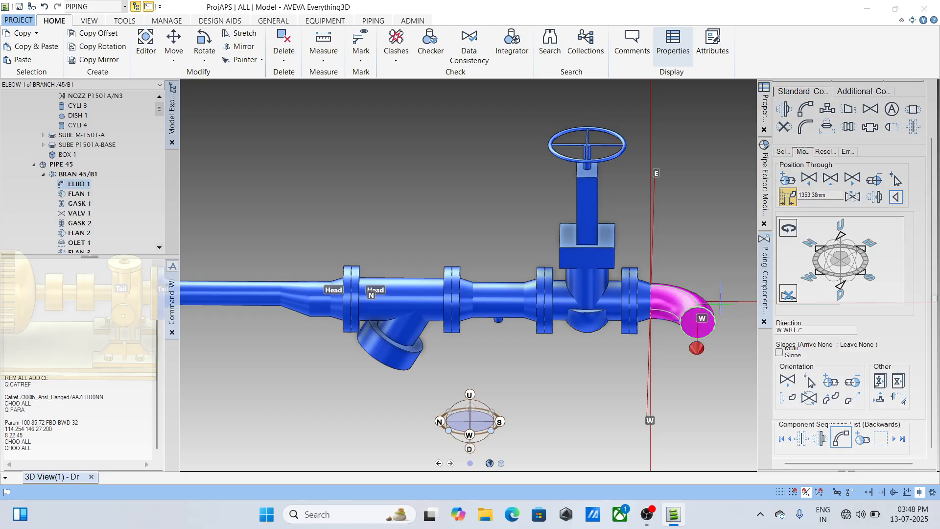
drag(826, 198, 774, 199)
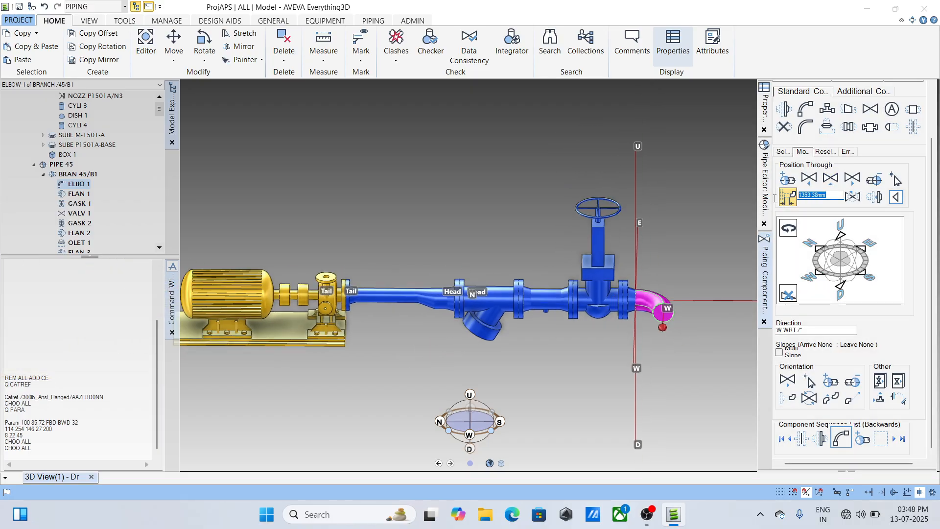
text(300)
click(788, 198)
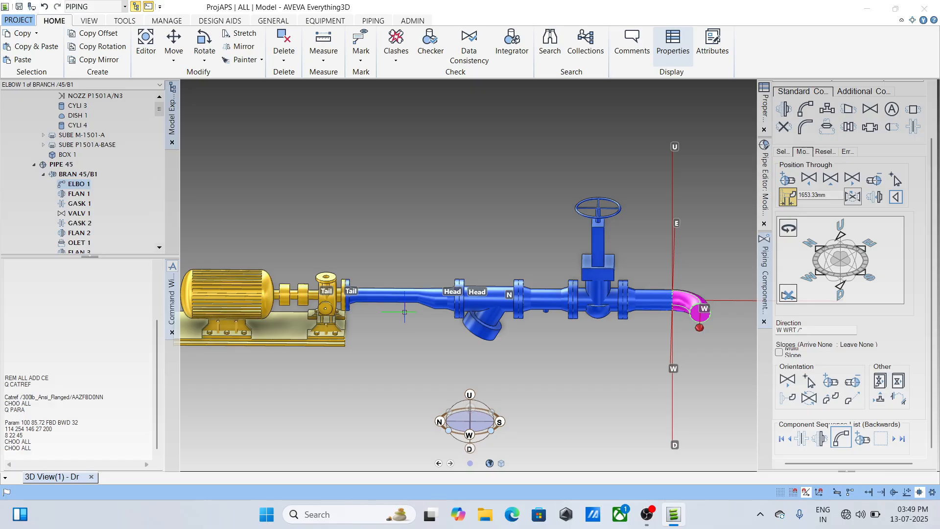
- Examine the routed line from the pump nozzle through the strainer and gate valve to the elbow
scroll(341, 307, up, 2)
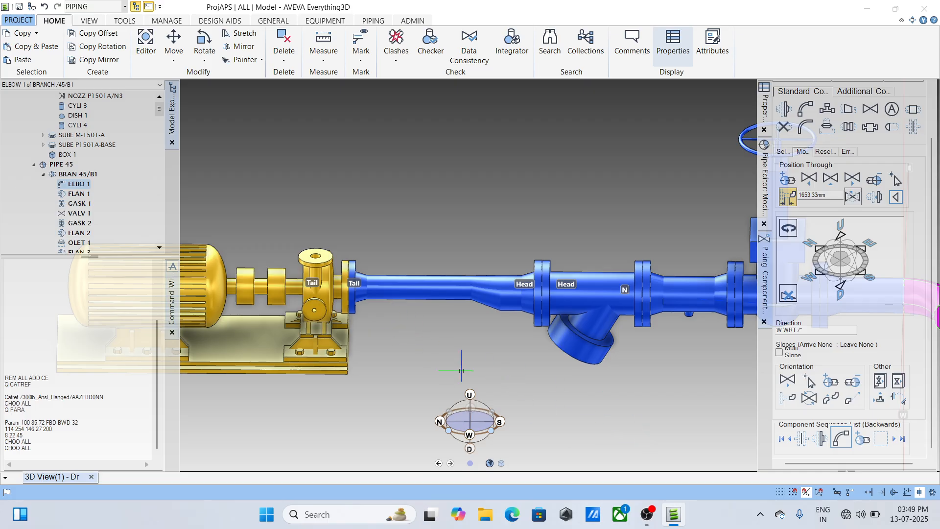
scroll(389, 294, down, 5)
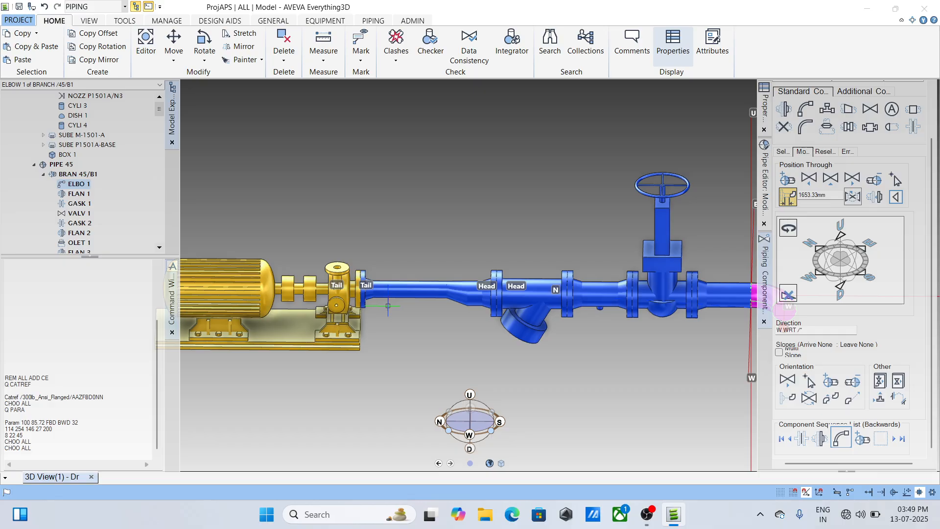
scroll(390, 305, up, 1)
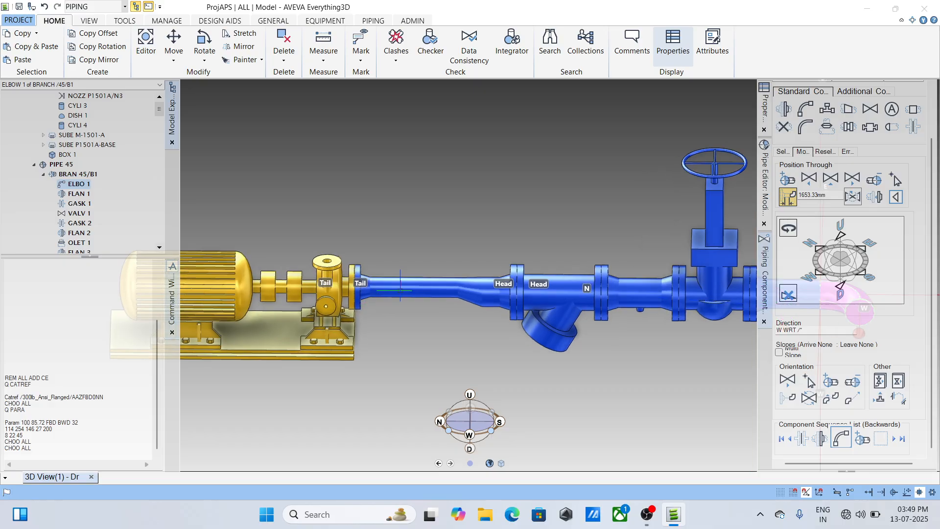
scroll(390, 300, down, 2)
scroll(682, 299, up, 2)
scroll(683, 299, up, 1)
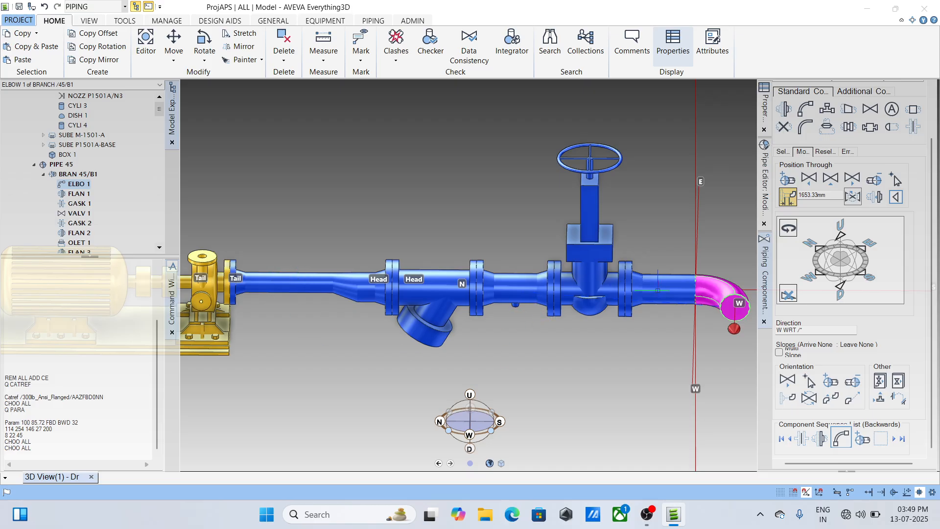
scroll(544, 286, down, 3)
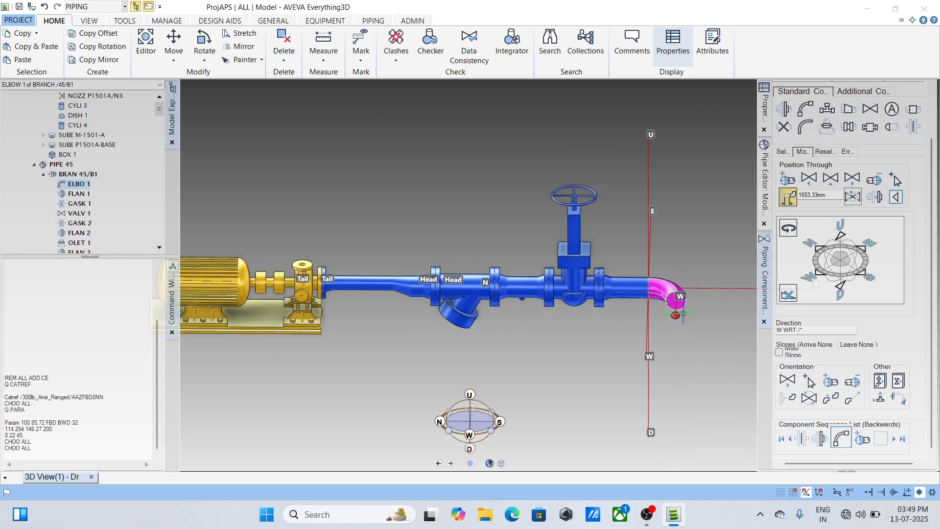
scroll(687, 309, up, 3)
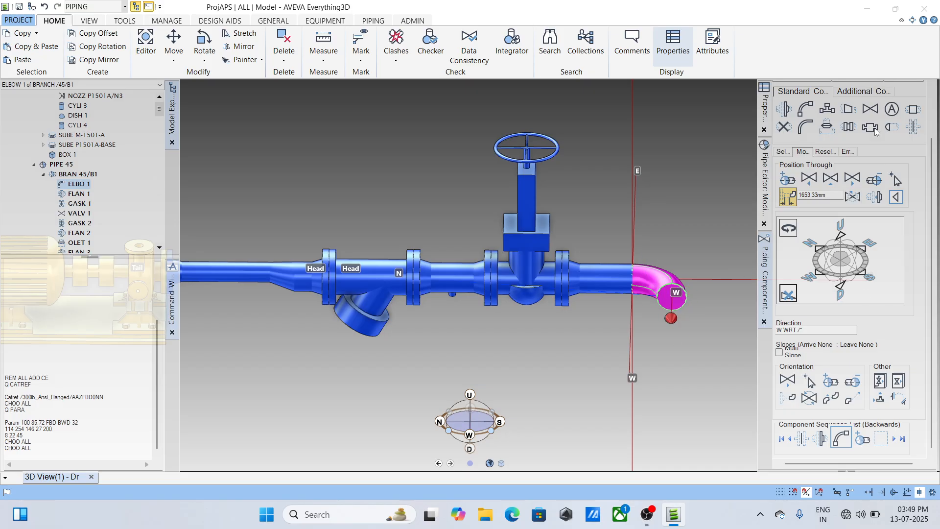
- Add a 150 mm equal tee of type TEE, ANSI B16.9 BW SCH40, after the elbow
click(827, 109)
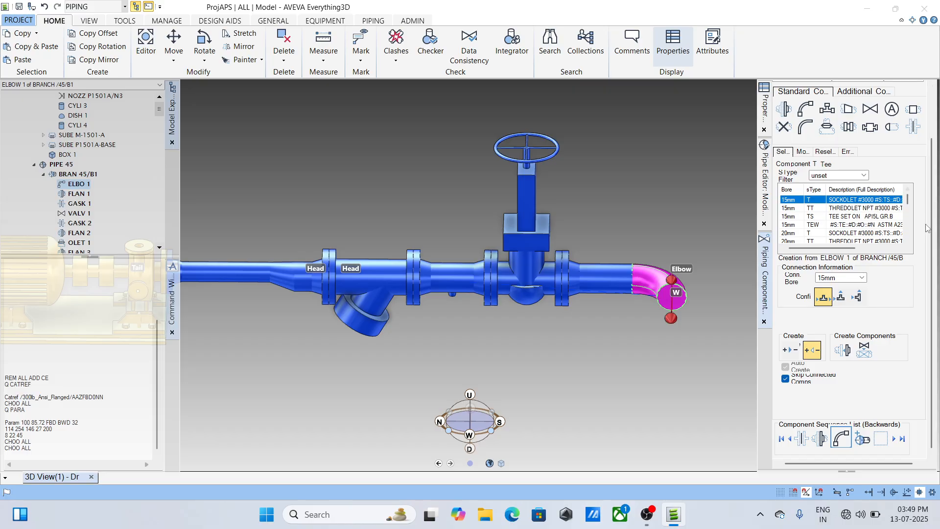
scroll(821, 218, down, 5)
click(866, 233)
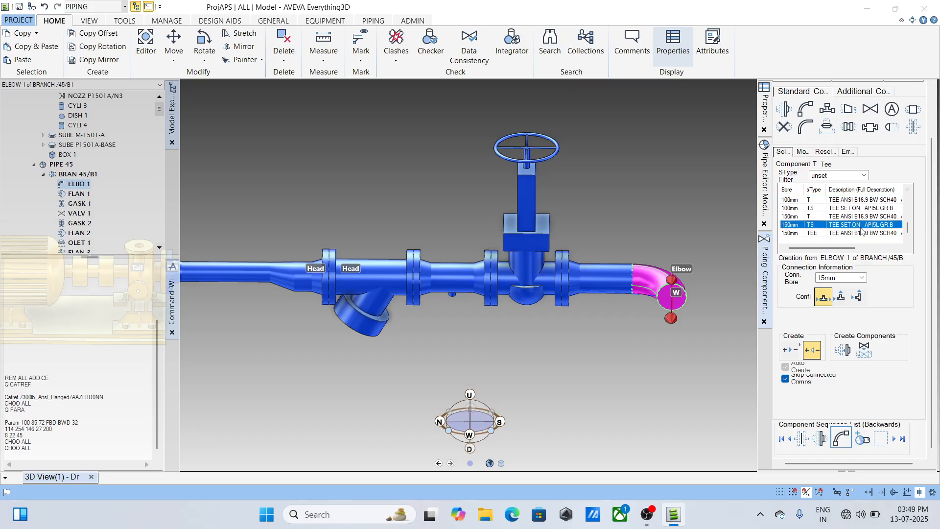
click(851, 217)
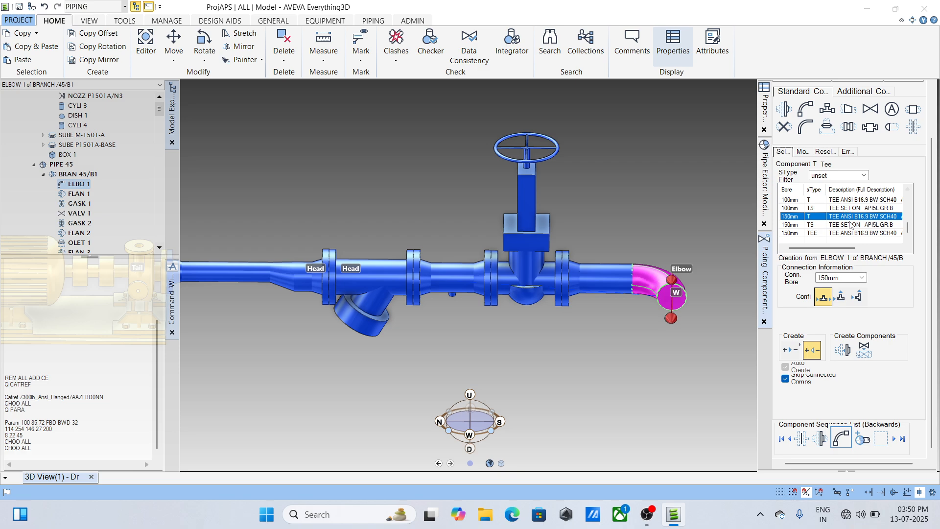
click(849, 233)
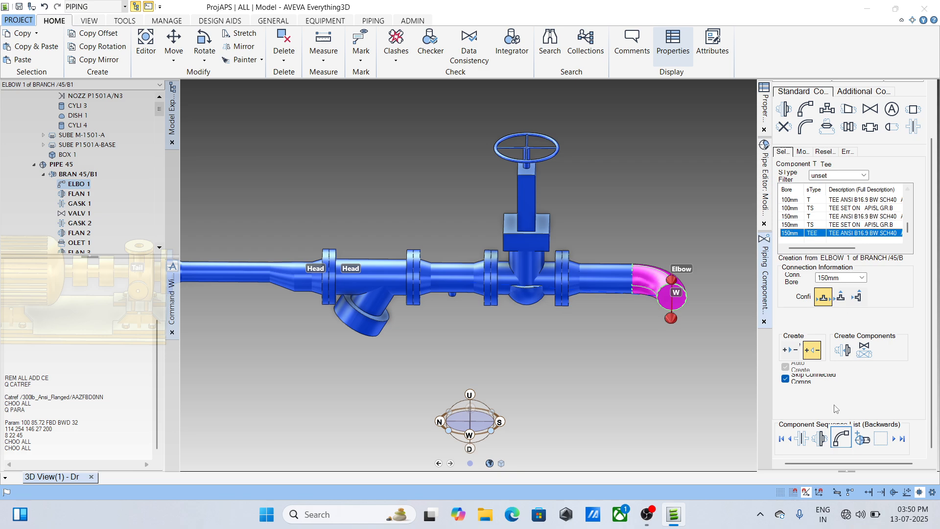
click(842, 350)
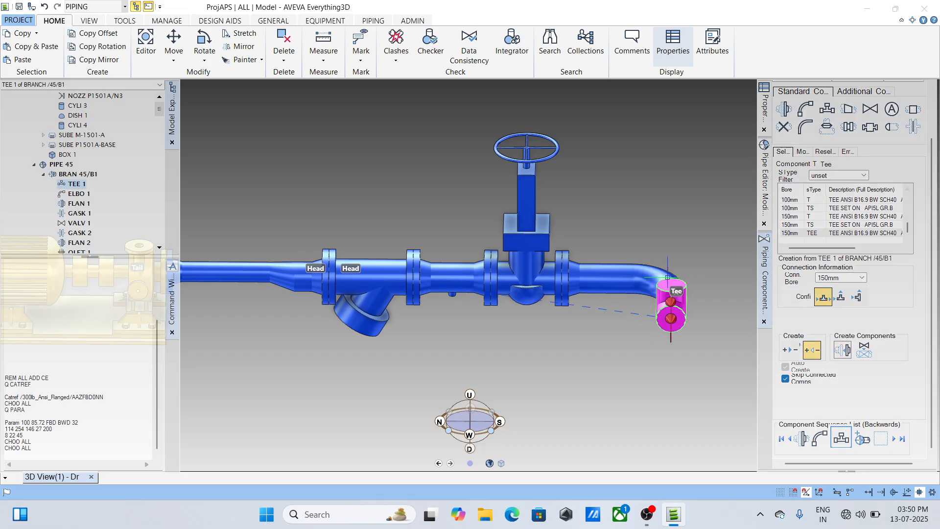
- Display pump P1501B in the 3D view alongside pump P1501A and pipe 45
middle_drag(668, 278, 647, 314)
scroll(647, 314, down, 5)
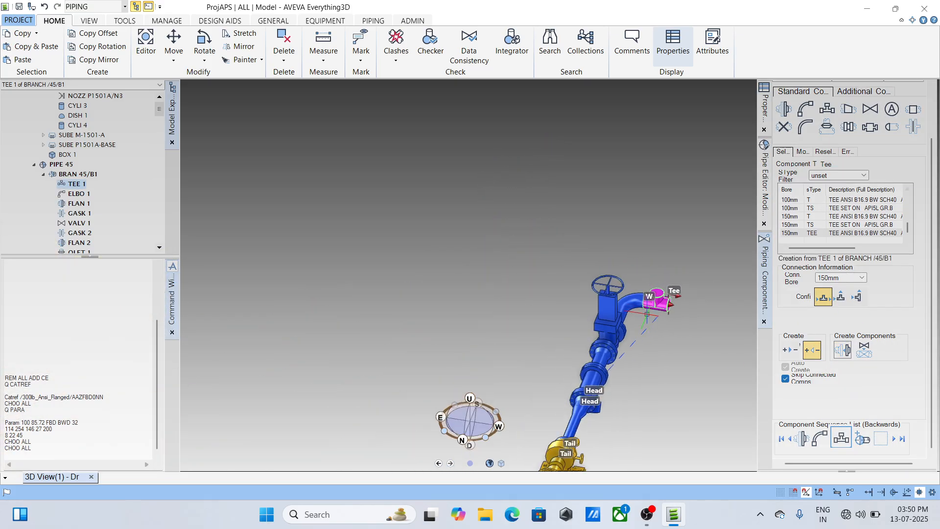
scroll(539, 318, down, 6)
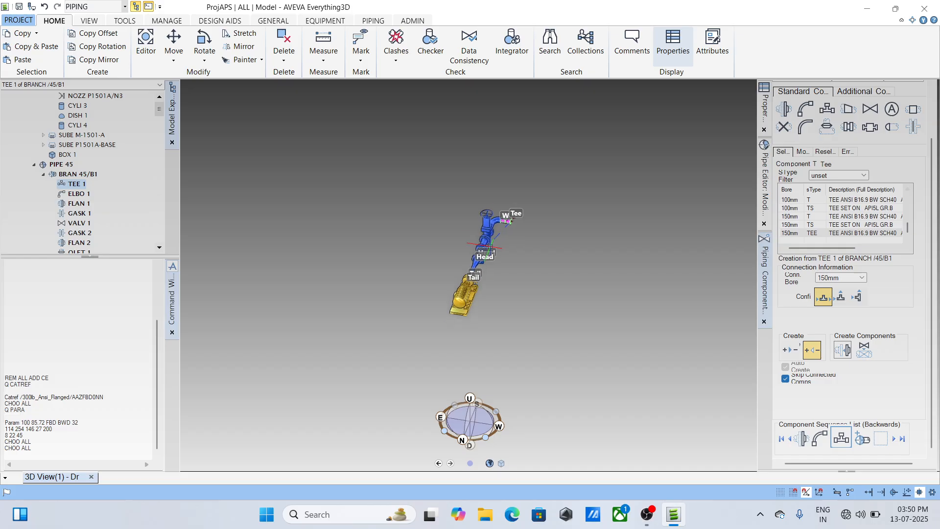
scroll(485, 246, up, 5)
scroll(483, 288, down, 3)
middle_drag(545, 304, 494, 278)
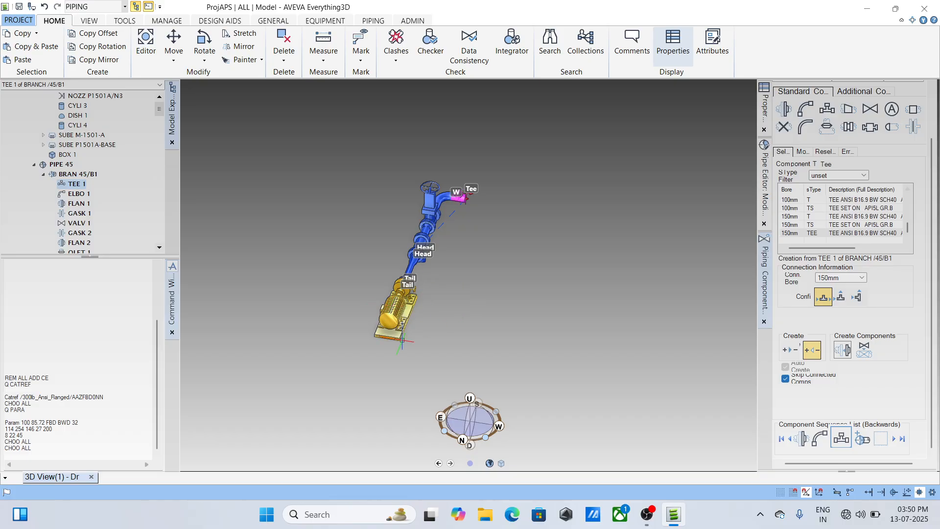
click(401, 333)
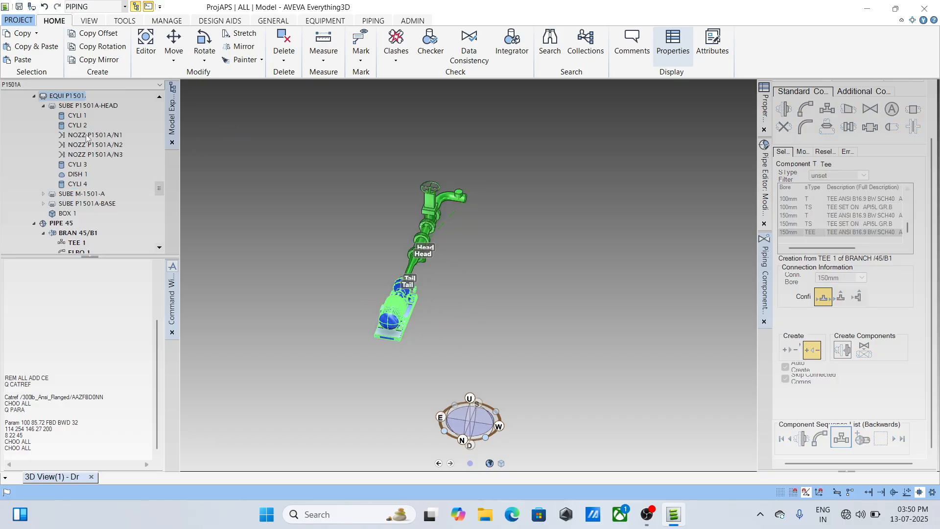
click(34, 96)
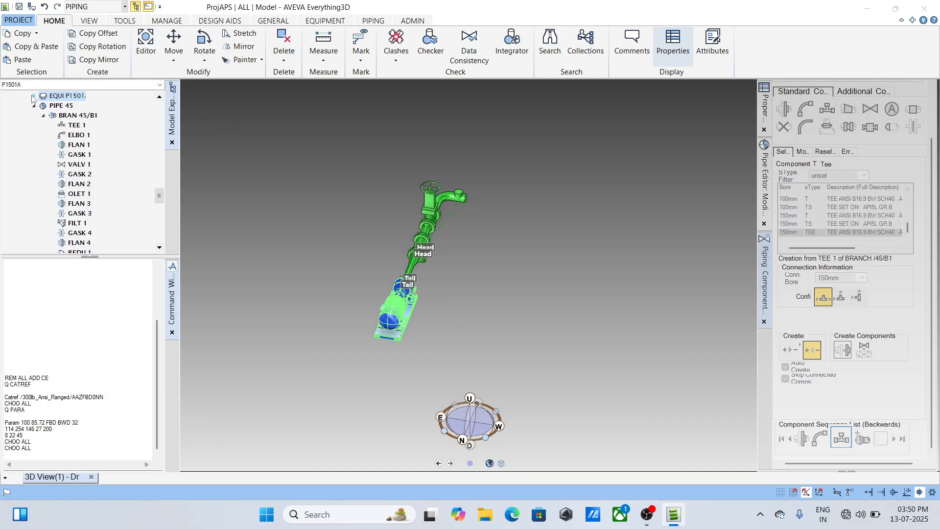
scroll(72, 118, up, 1)
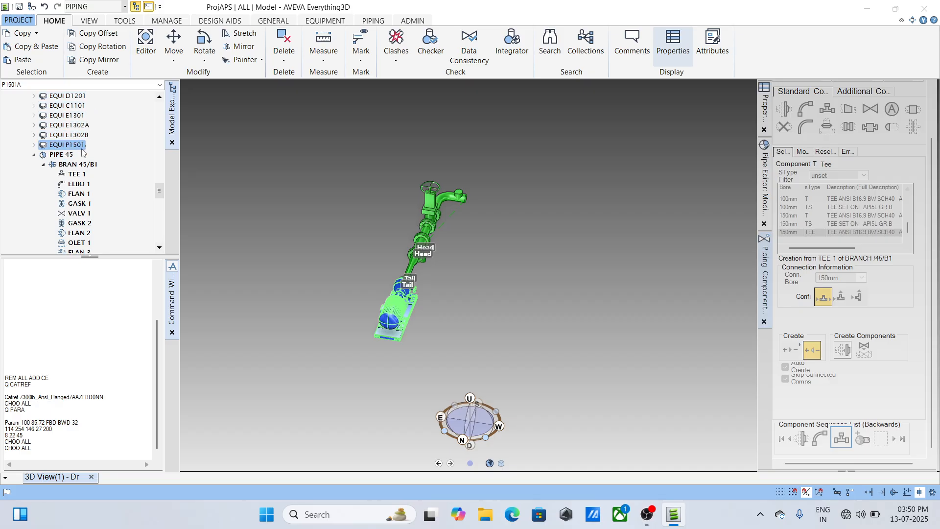
scroll(122, 138, up, 1)
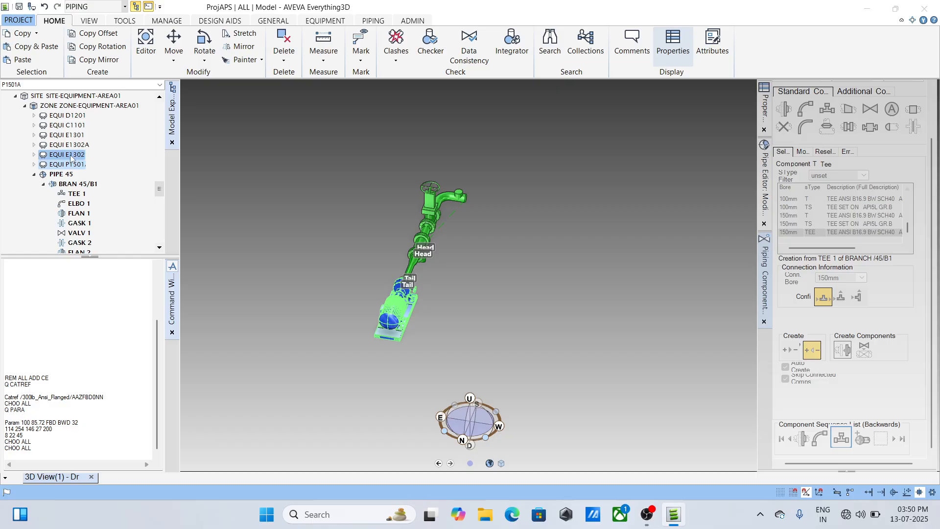
scroll(108, 170, down, 1)
scroll(108, 171, down, 5)
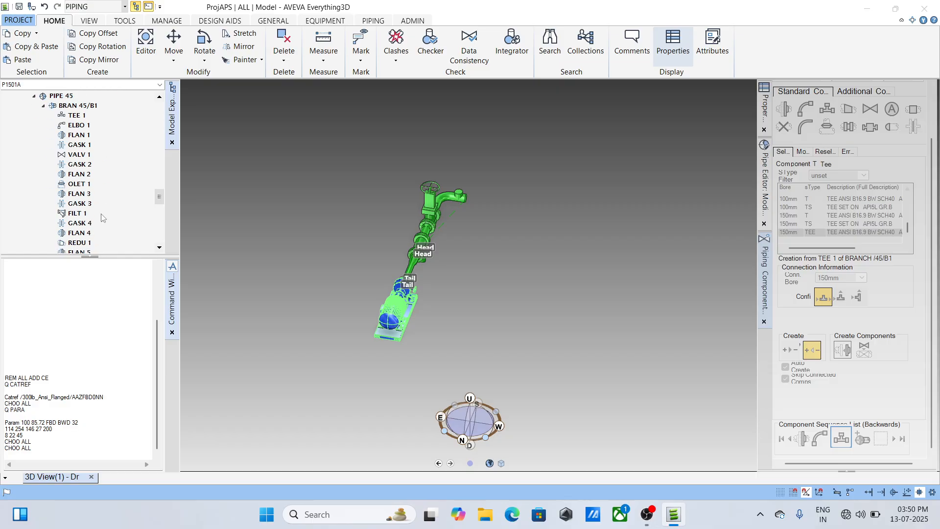
click(76, 184)
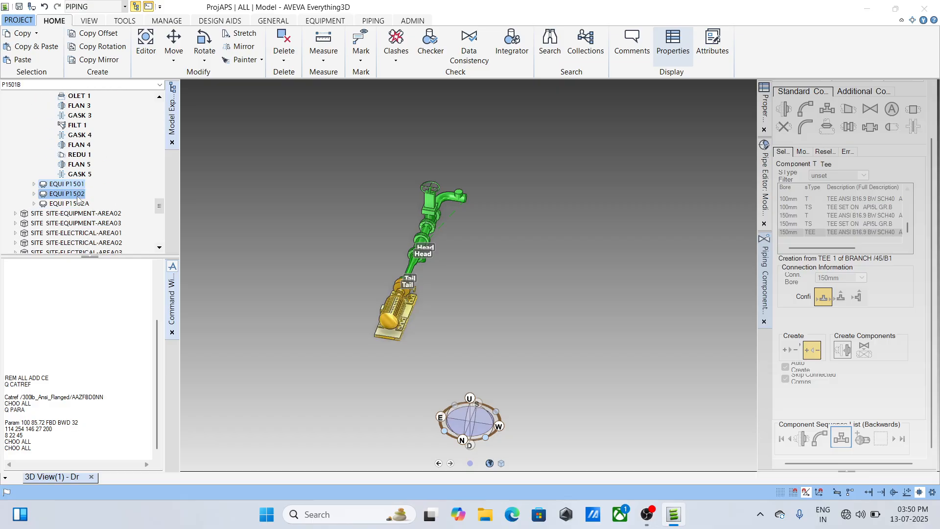
drag(505, 271, 504, 272)
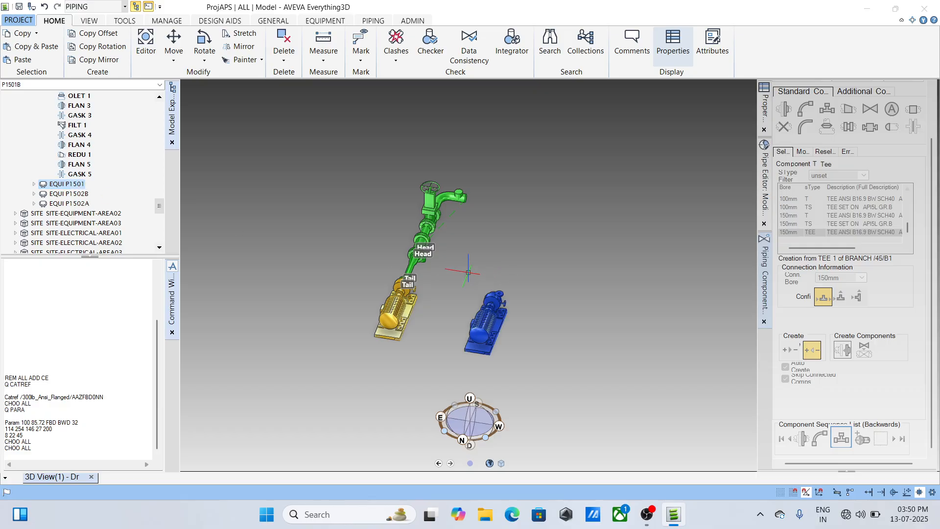
- Measure the distance from nozzle P1501A/N1 to the corresponding nozzle on pump P1501B, snapping to the nozzle points
scroll(482, 250, up, 4)
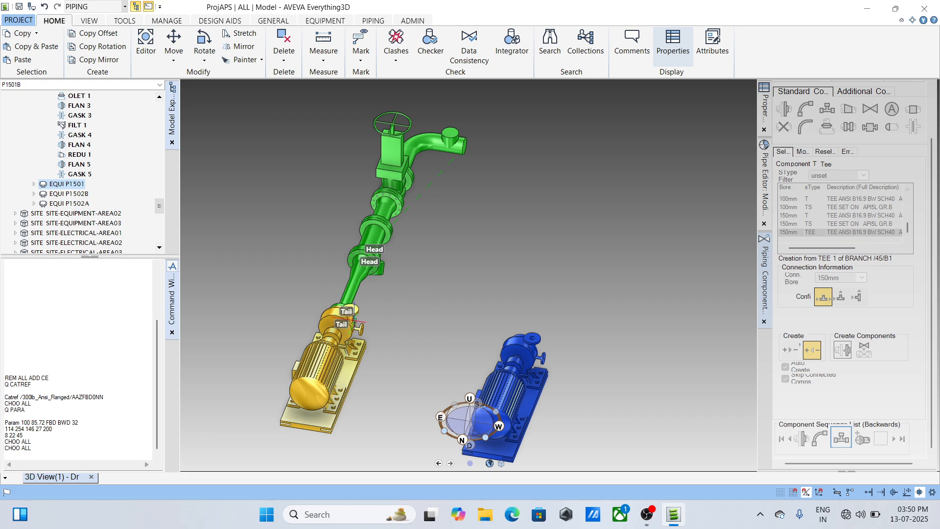
scroll(352, 321, up, 3)
middle_drag(349, 323, 394, 408)
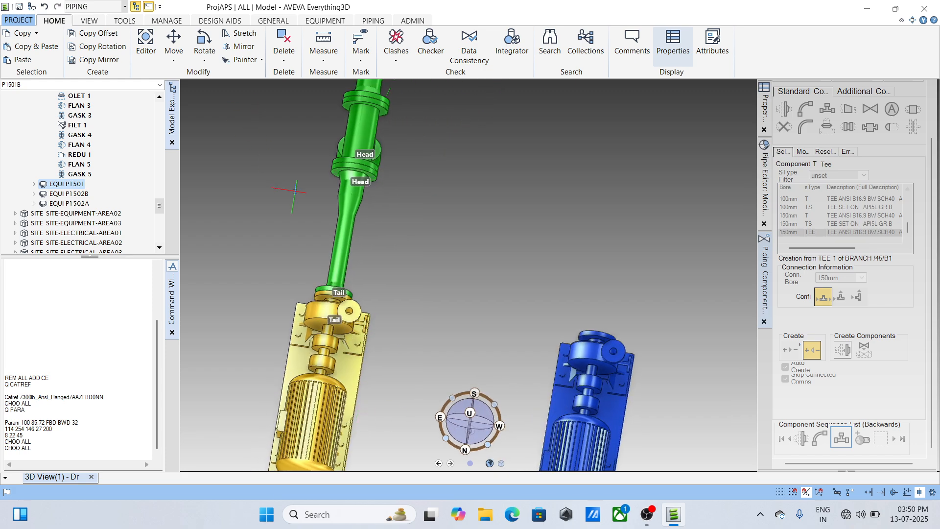
click(324, 60)
click(335, 74)
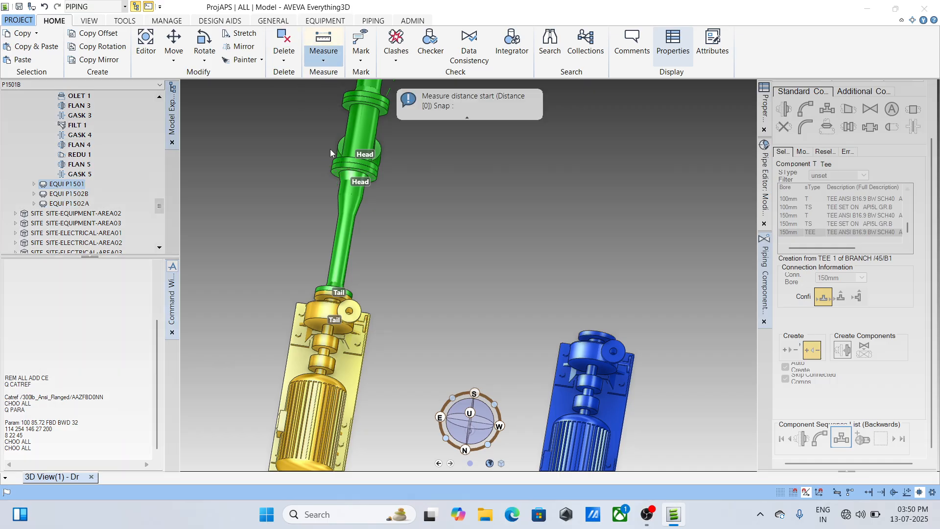
drag(265, 257, 686, 171)
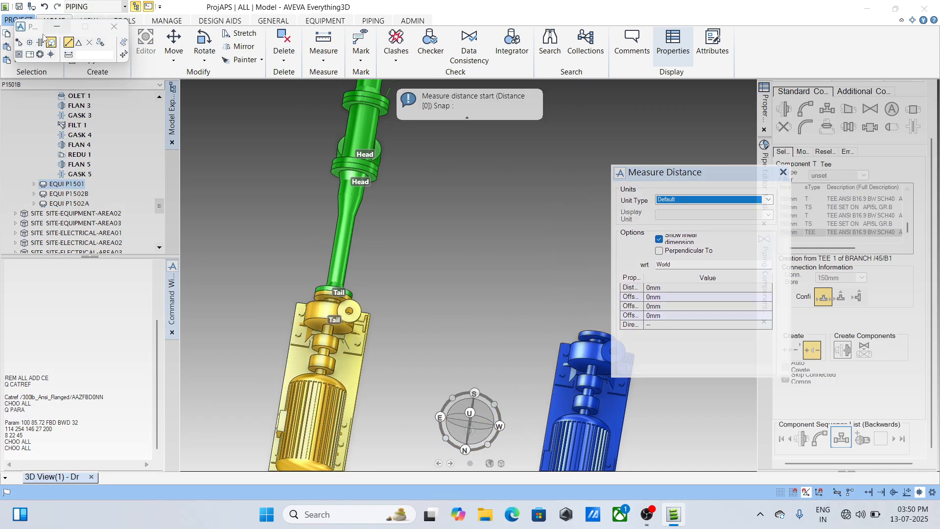
click(19, 42)
scroll(330, 297, up, 2)
click(330, 294)
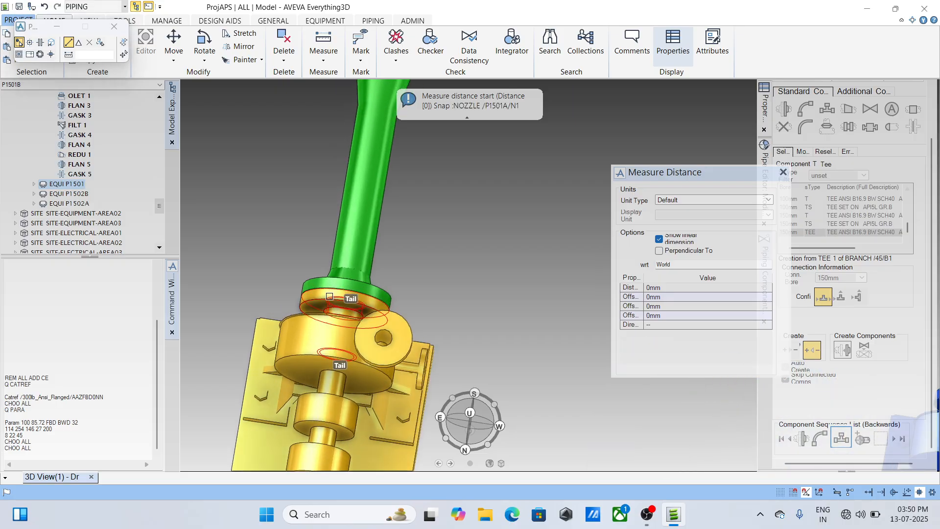
scroll(330, 294, down, 5)
scroll(517, 331, up, 2)
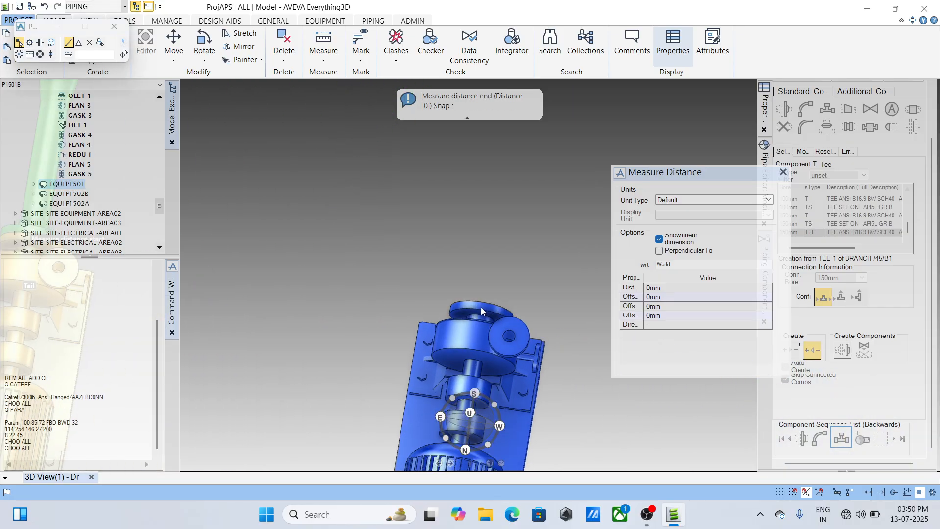
click(480, 307)
scroll(481, 307, down, 1)
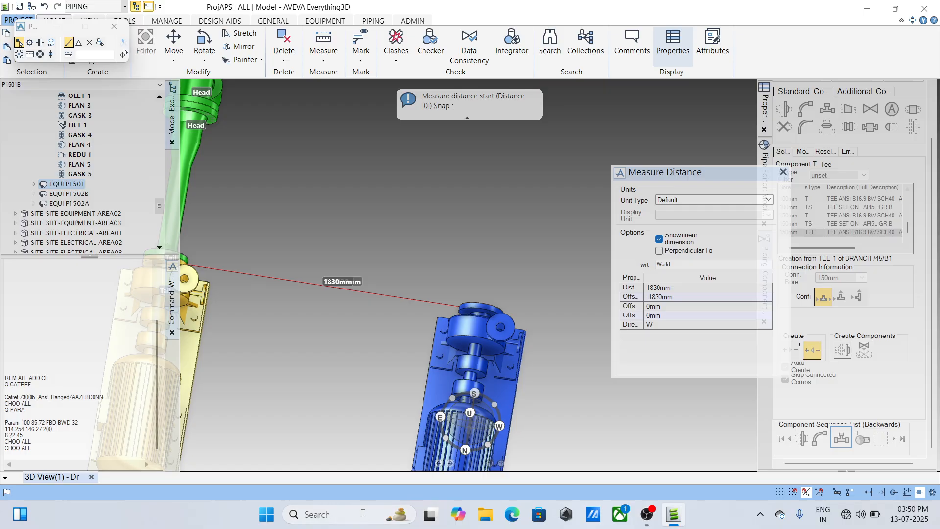
- Calculate half of the pump spacing with the query Q 1830 / 2 and end the distance measurement
click(57, 324)
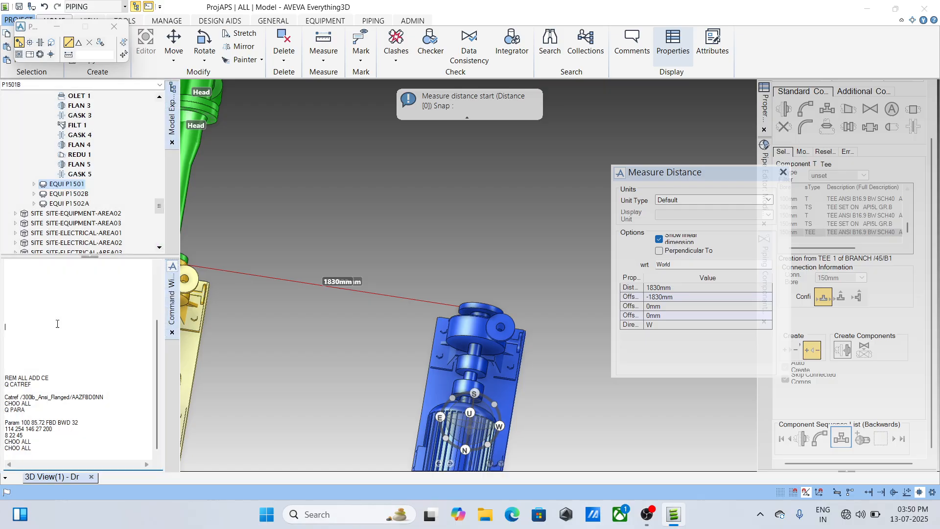
text(Q 1830 / 2)
key(Return)
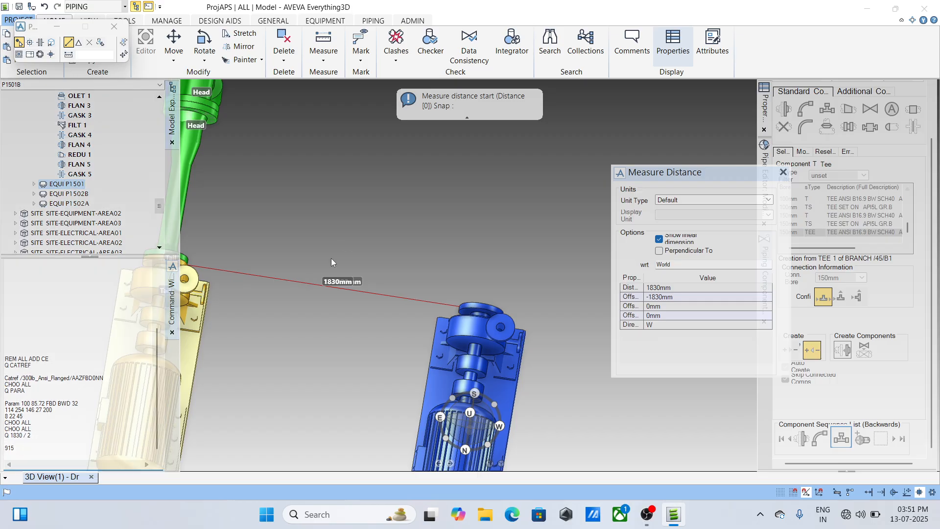
scroll(331, 258, down, 3)
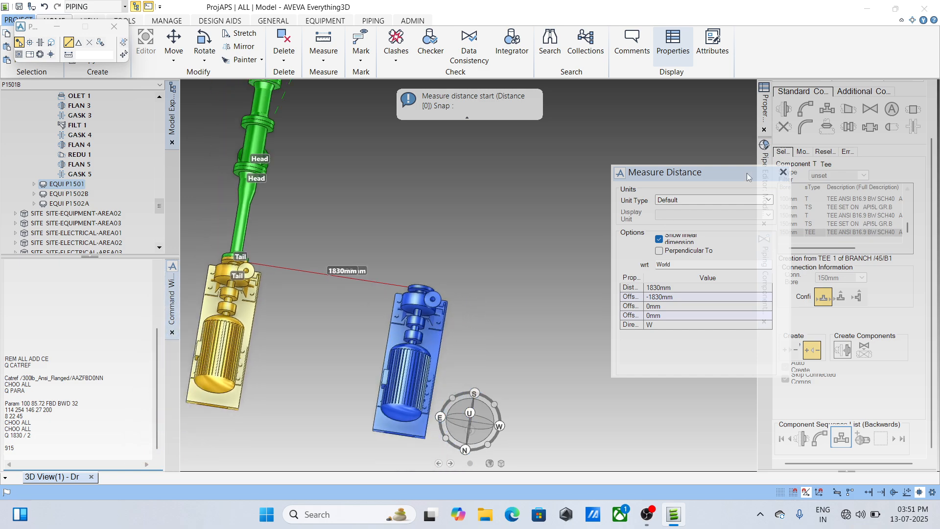
click(783, 172)
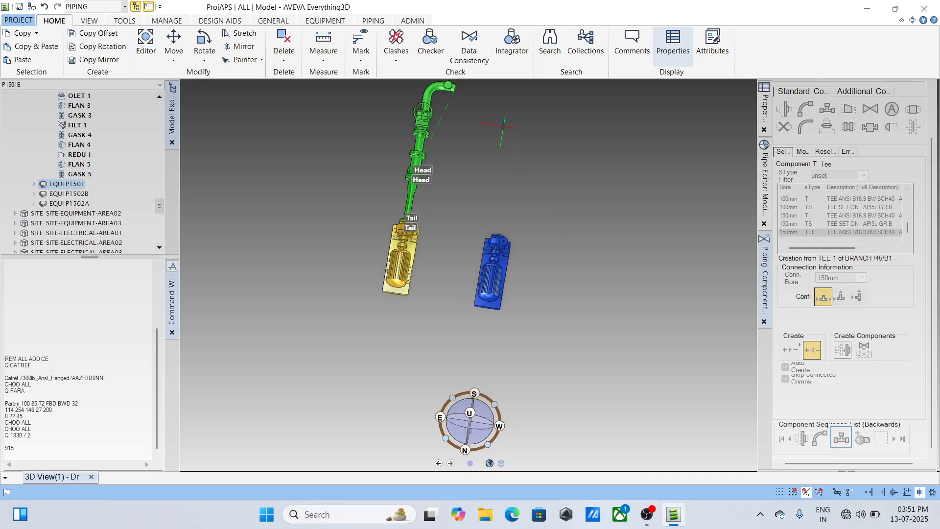
- Try to position the tee after the elbow through a picked element of the line with the command THRO ID@
scroll(429, 247, up, 5)
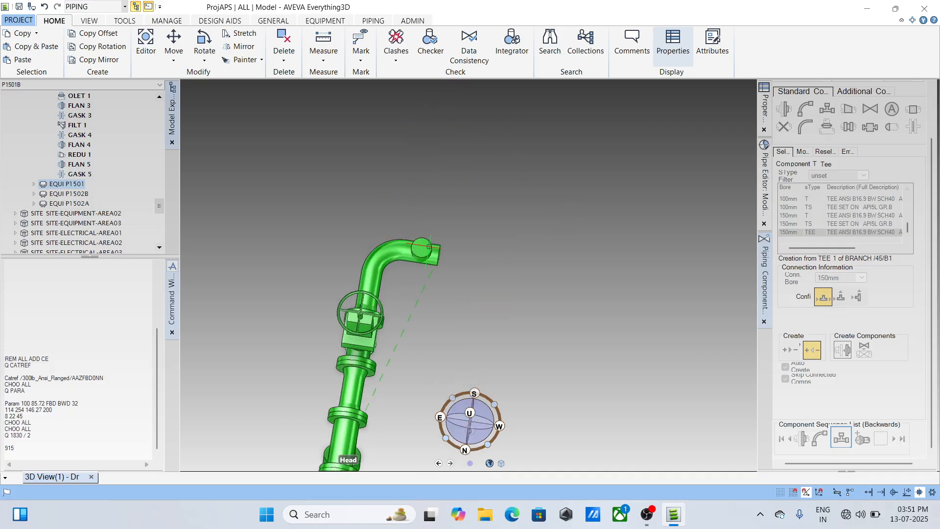
click(430, 246)
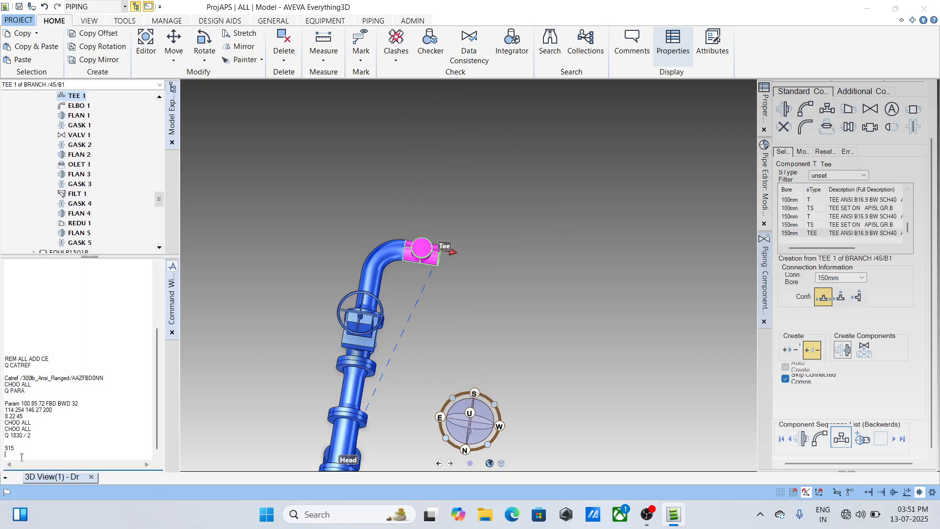
text(THRO ID@)
key(Return)
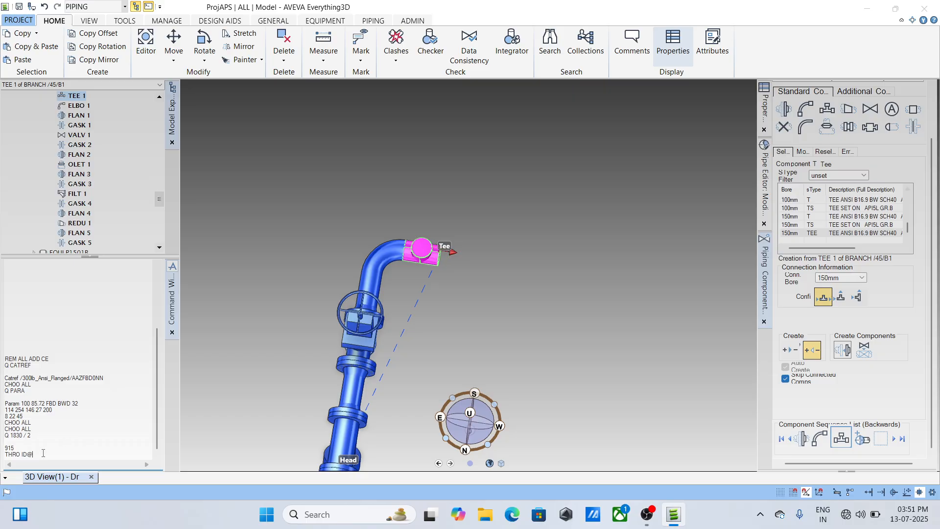
key(Return)
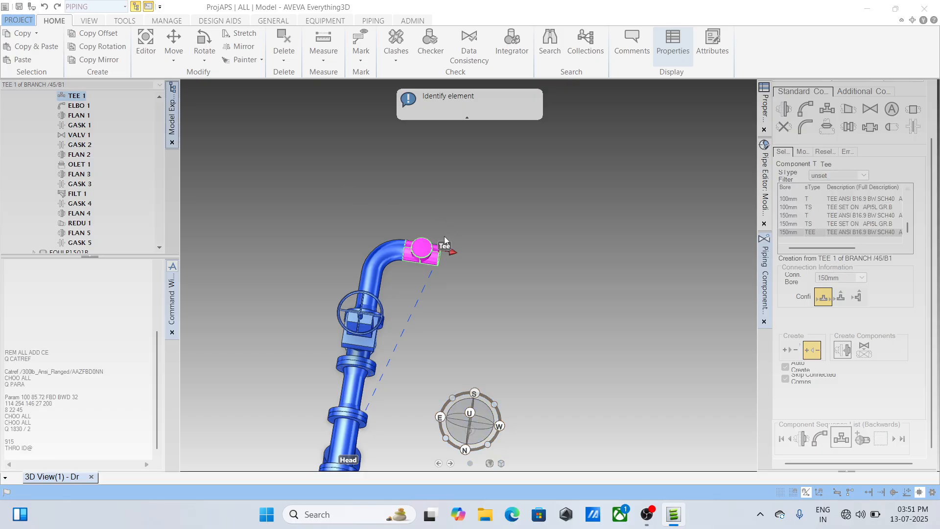
click(378, 274)
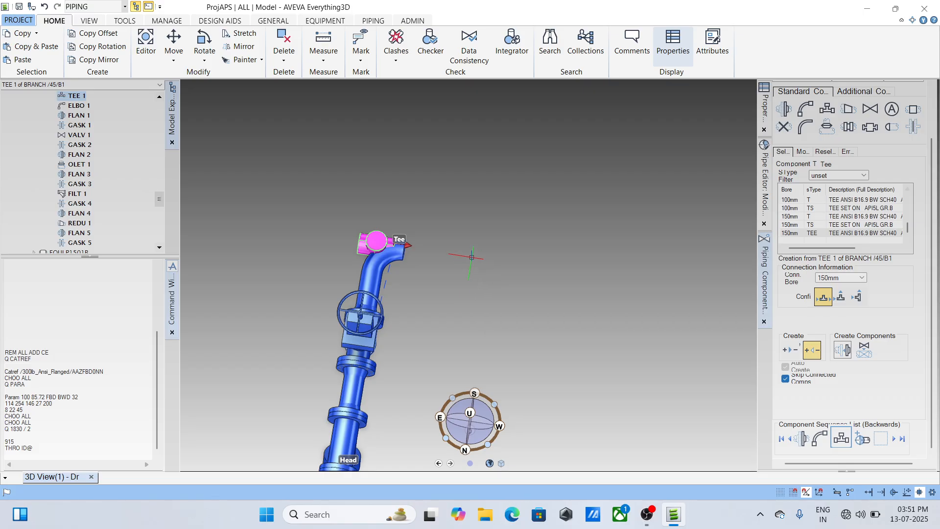
- Inspect the moved tee against the elbow and both pumps, and undo its THRO ID@ positioning
scroll(447, 235, down, 3)
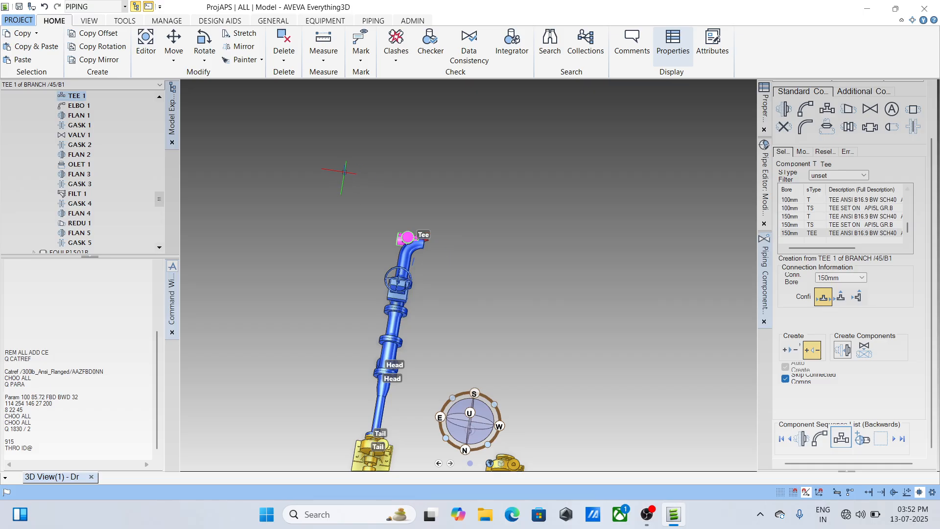
scroll(450, 247, up, 2)
scroll(387, 235, up, 1)
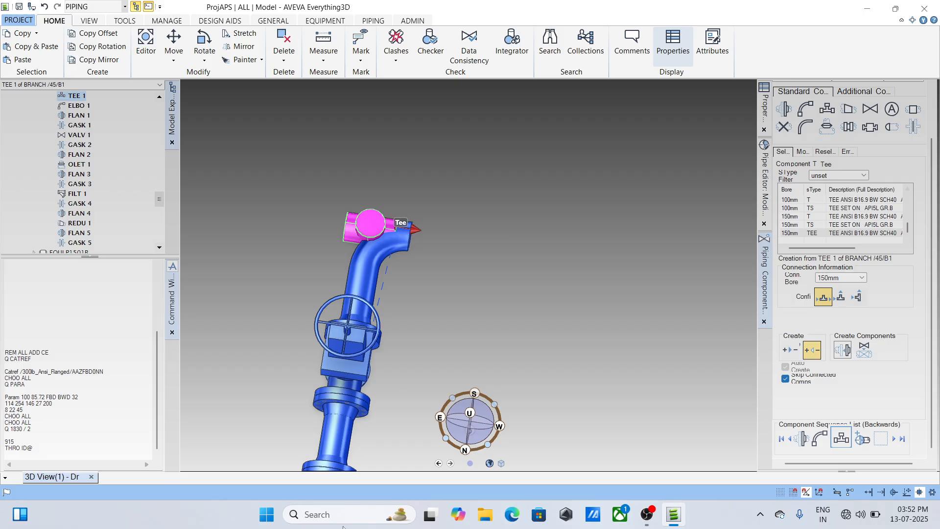
scroll(488, 168, down, 2)
scroll(488, 168, down, 3)
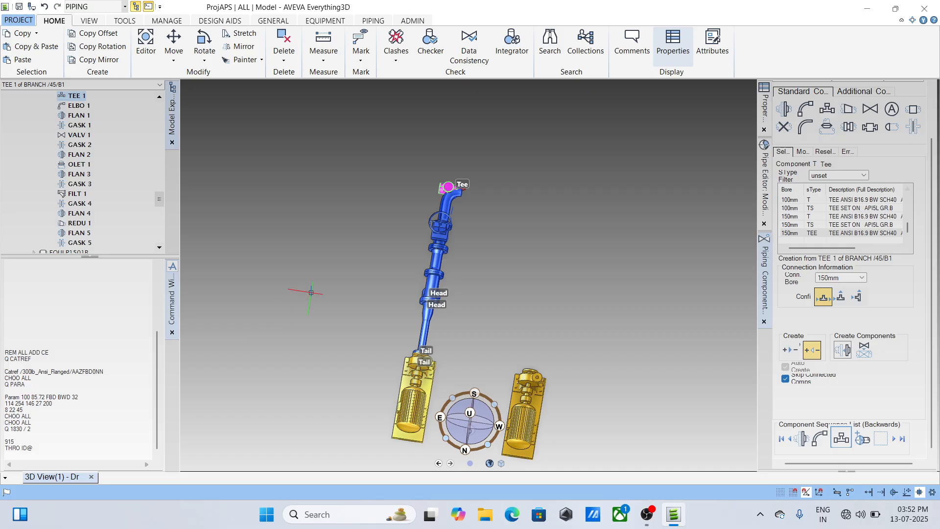
key(ctrl+z)
scroll(514, 176, up, 3)
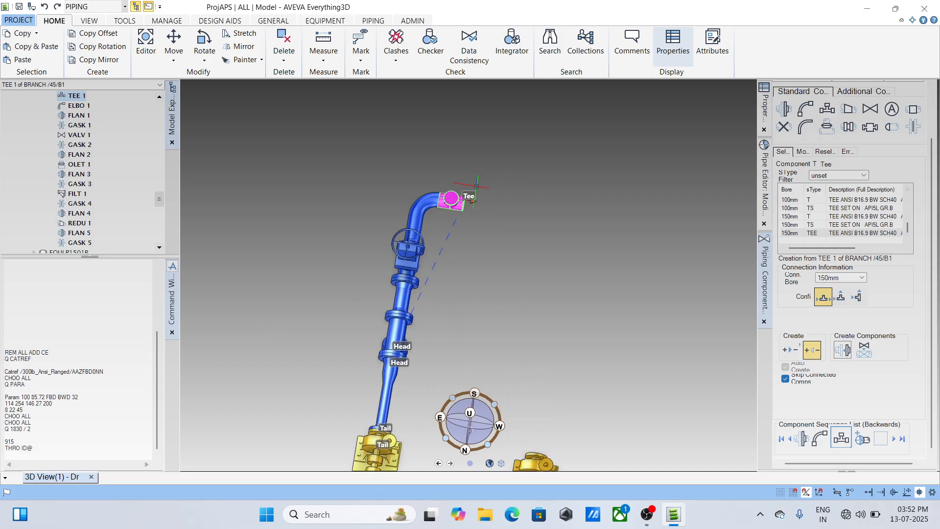
- Measure the distance from the tee's centre to the elbow's origin and close the measurement
scroll(465, 181, down, 3)
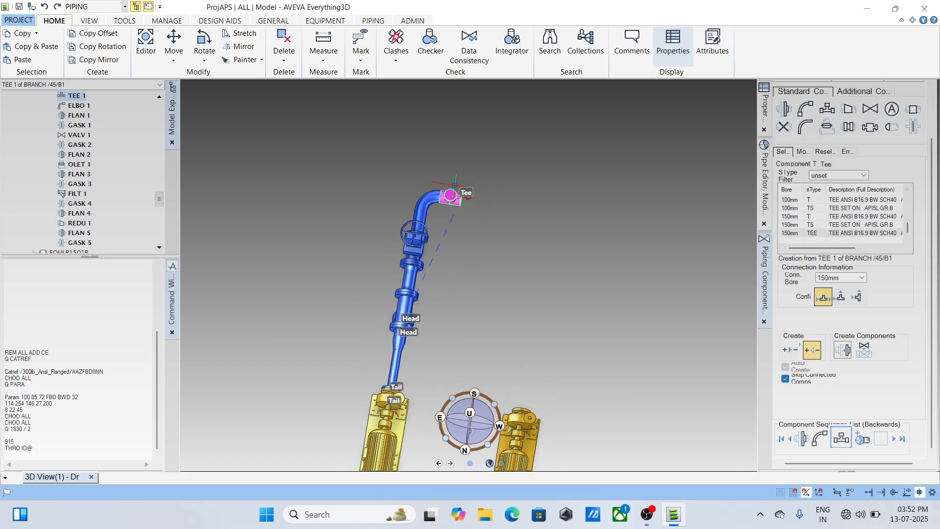
click(323, 56)
click(334, 70)
scroll(441, 235, down, 2)
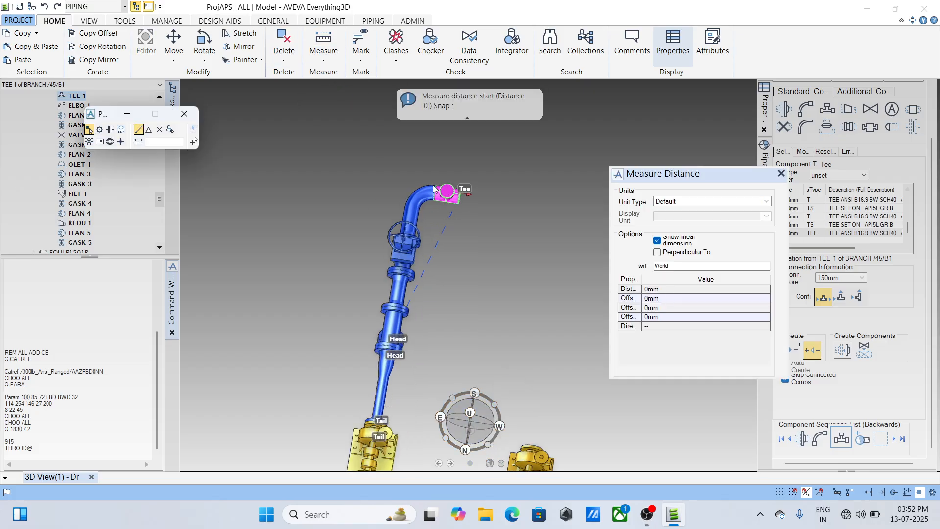
click(453, 202)
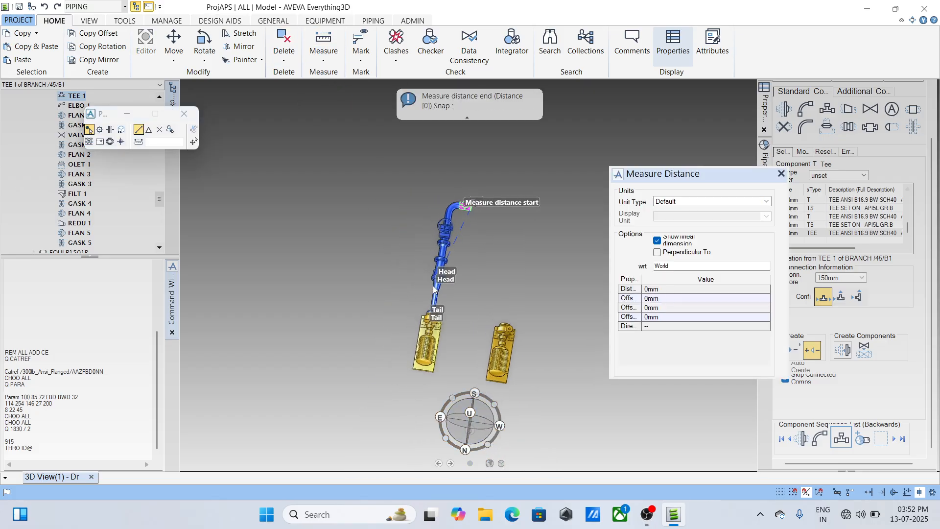
scroll(407, 276, up, 3)
click(467, 153)
scroll(492, 167, up, 5)
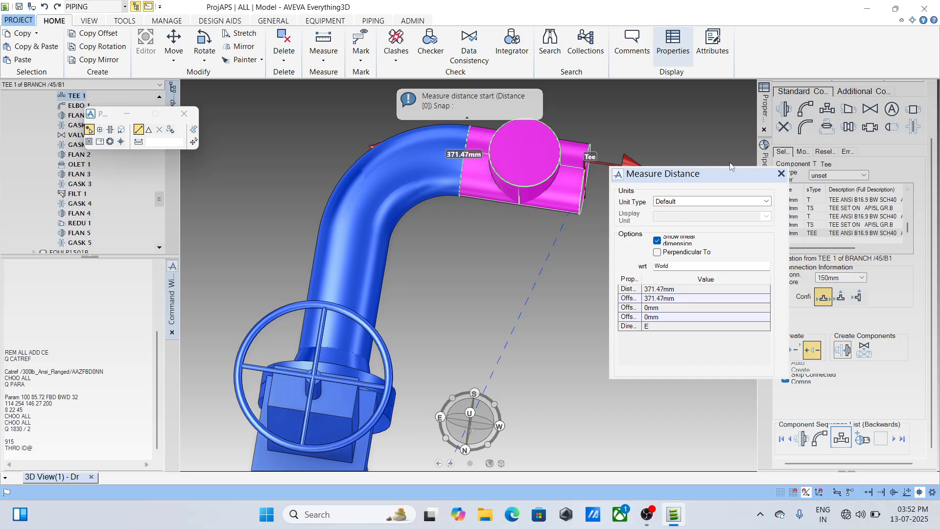
click(776, 174)
click(781, 174)
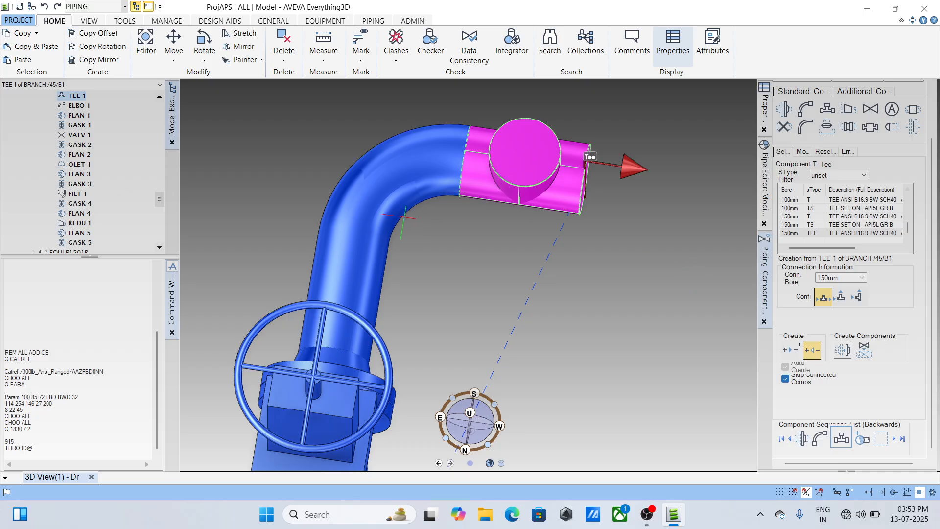
- Position the tee through the elbow of pipe 45 with the command THRO ID@
click(50, 443)
key(Up)
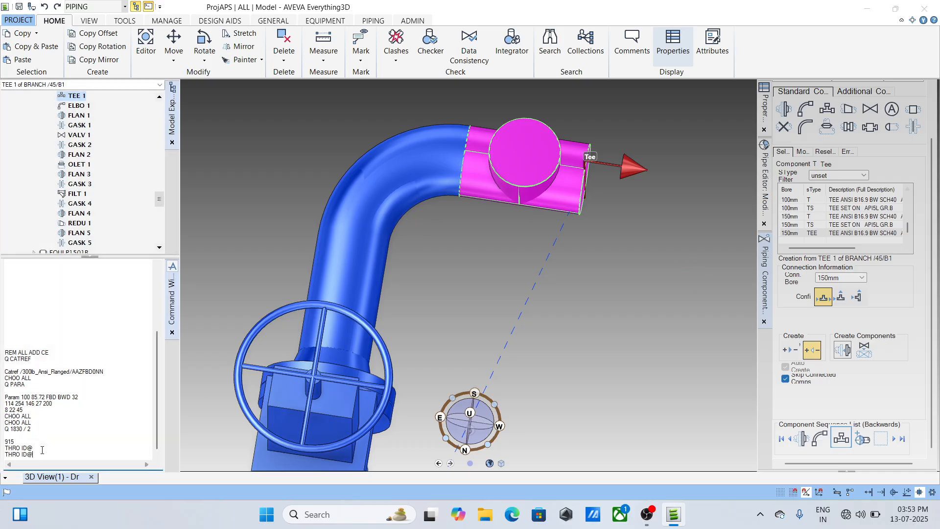
key(Return)
click(382, 195)
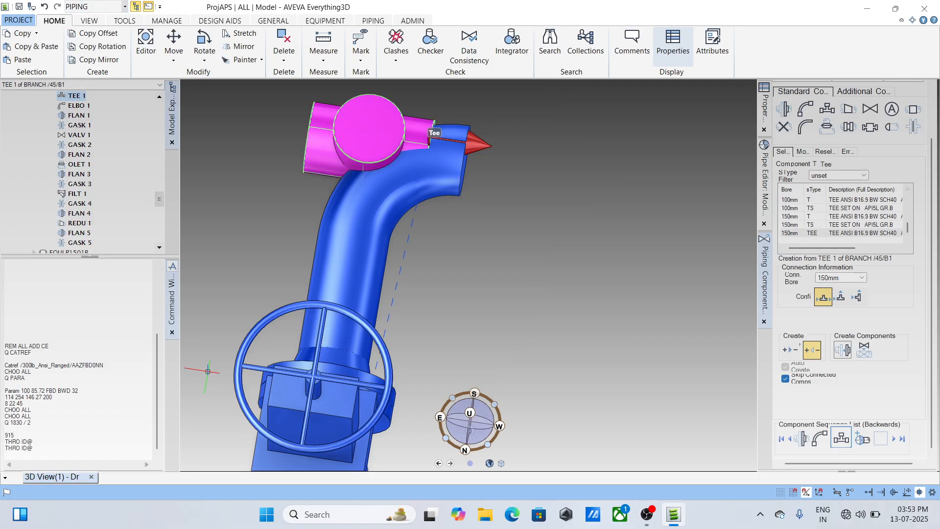
- Move the tee 915 mm west of the elbow with the command BY W 915 WRT/*
click(16, 438)
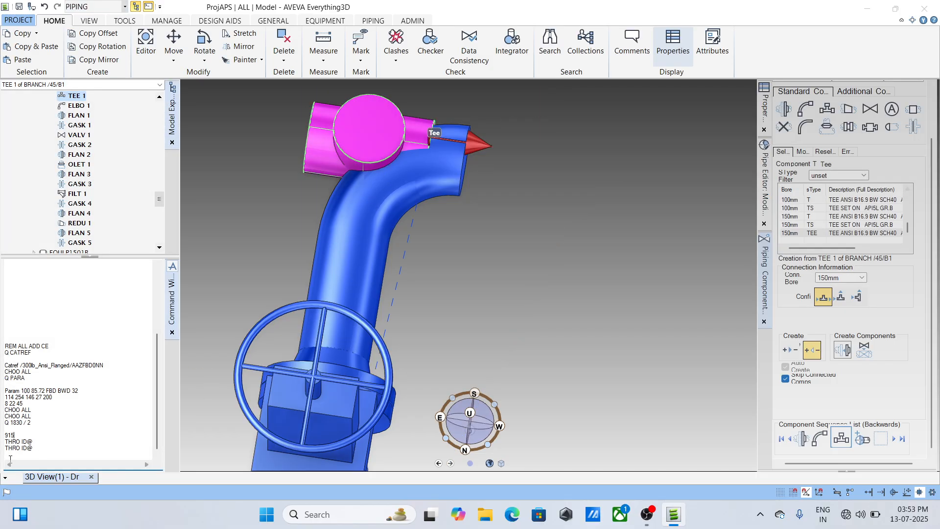
double_click(19, 435)
drag(10, 435, 6, 454)
key(Home)
text(BY W)
click(43, 453)
text(WRT/*)
key(Return)
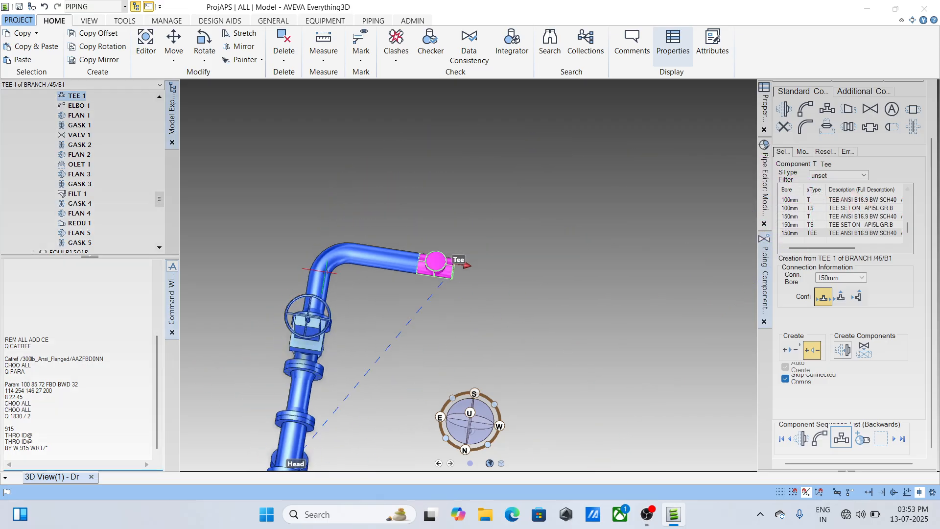
scroll(411, 274, down, 2)
scroll(388, 313, down, 3)
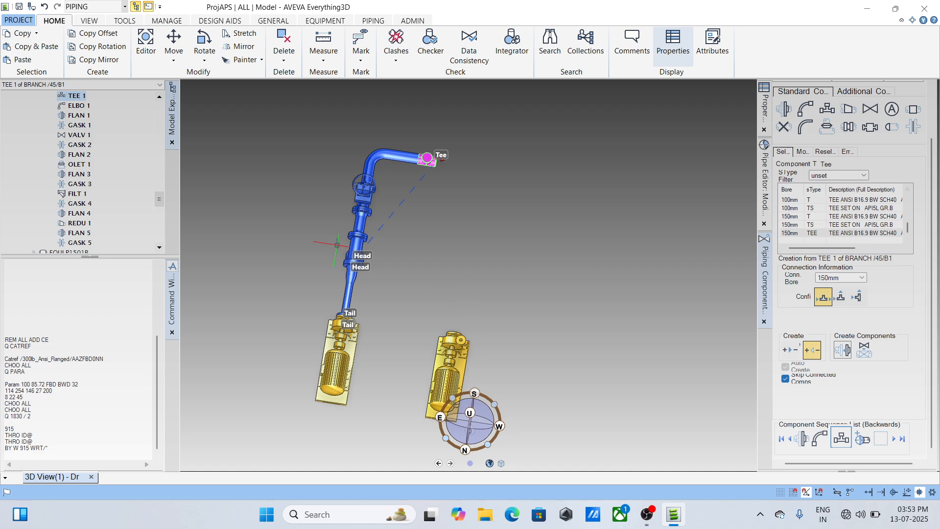
- Copy pipe 45 once with an X offset of -1830 mm relative to World and retain the copy
scroll(91, 136, up, 2)
scroll(90, 133, up, 1)
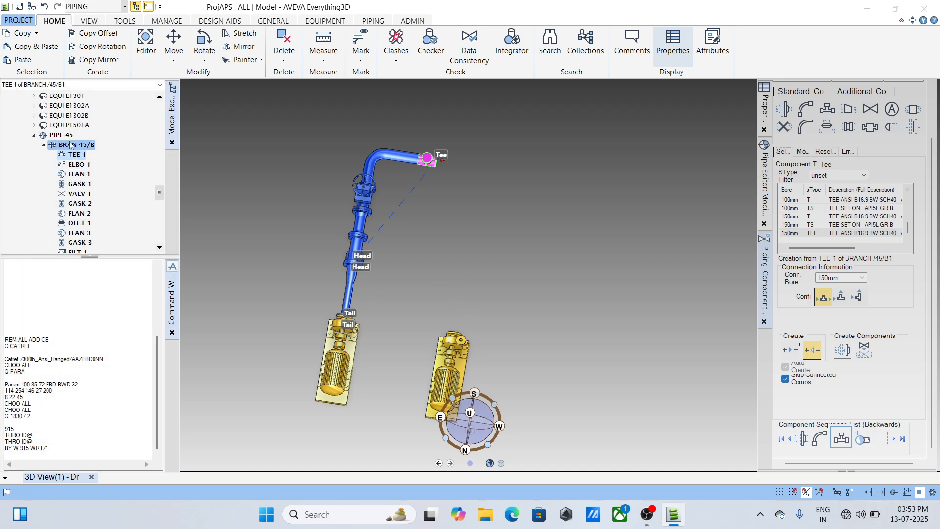
click(66, 136)
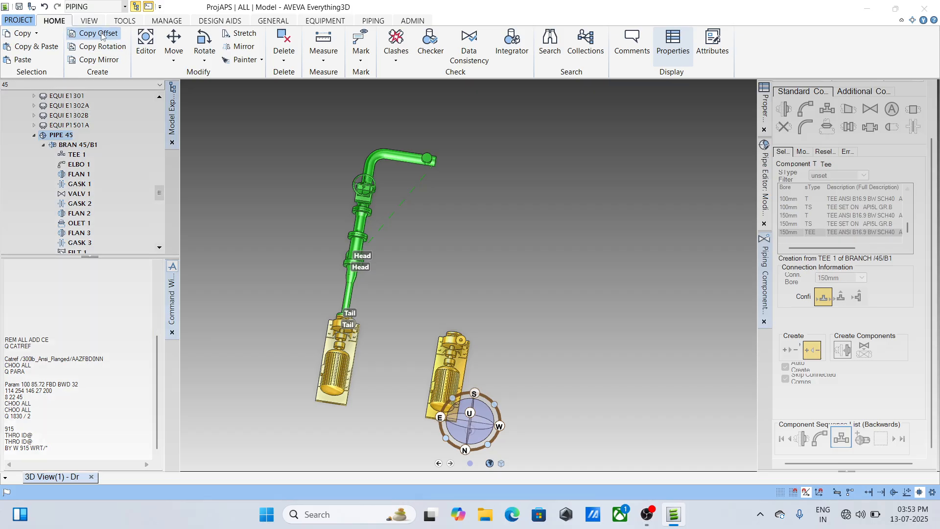
click(98, 33)
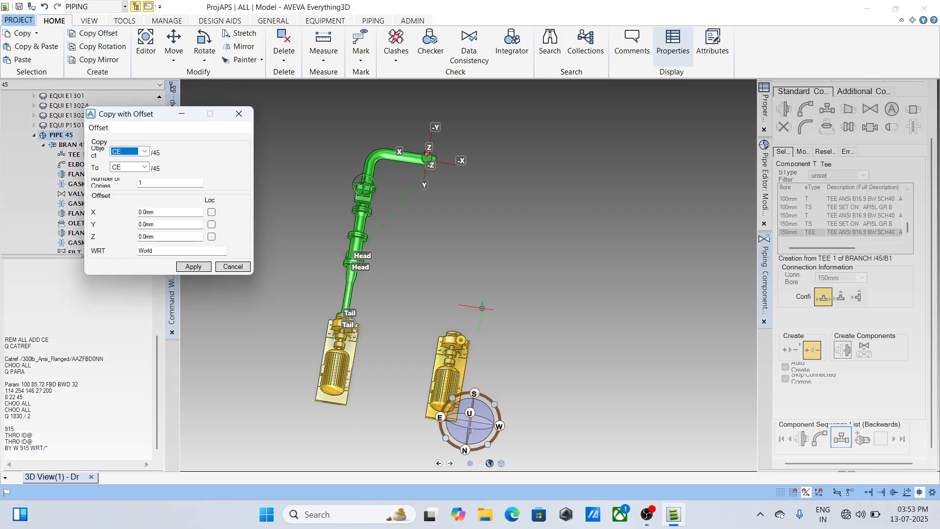
drag(154, 224, 136, 223)
double_click(148, 225)
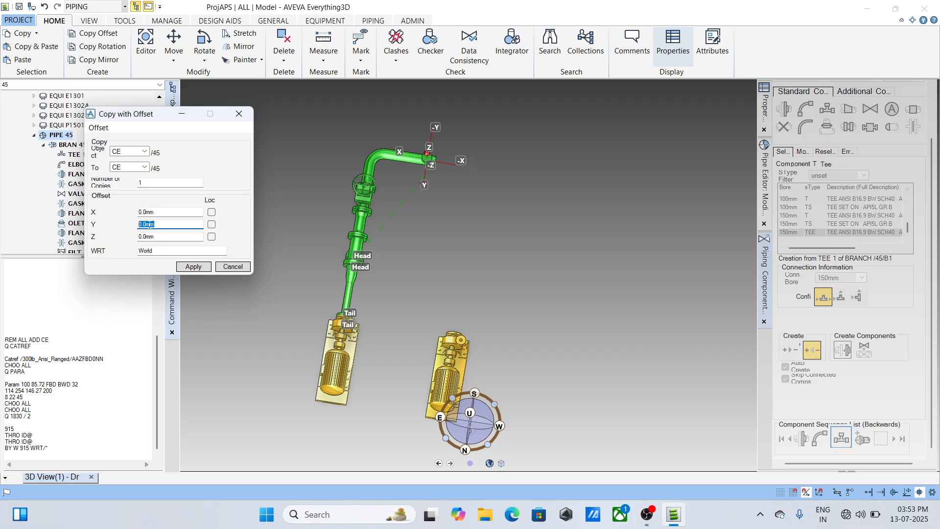
text(0)
key(shift+Tab)
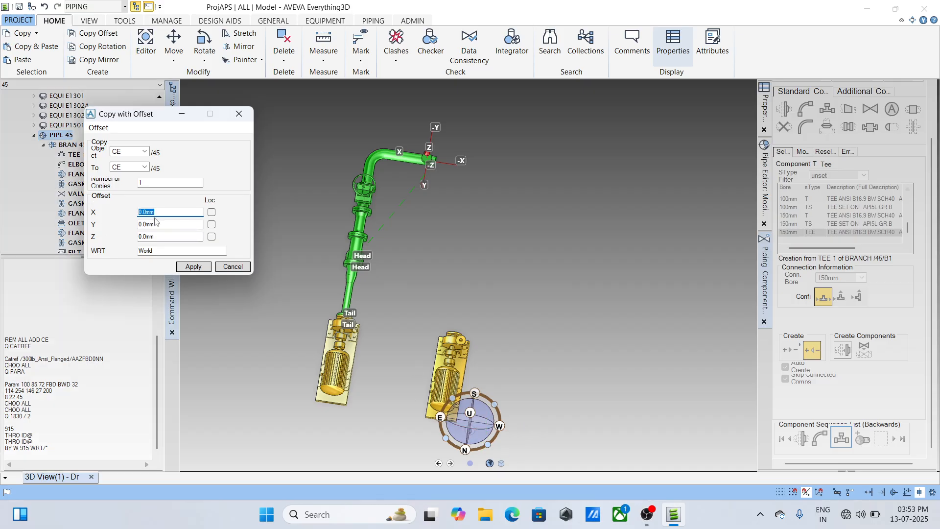
scroll(450, 172, up, 2)
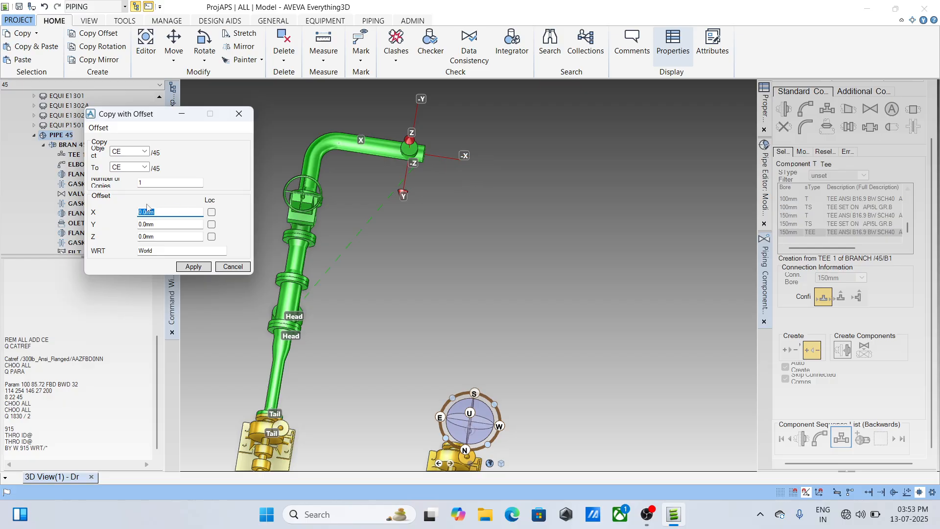
text(-1830)
click(194, 267)
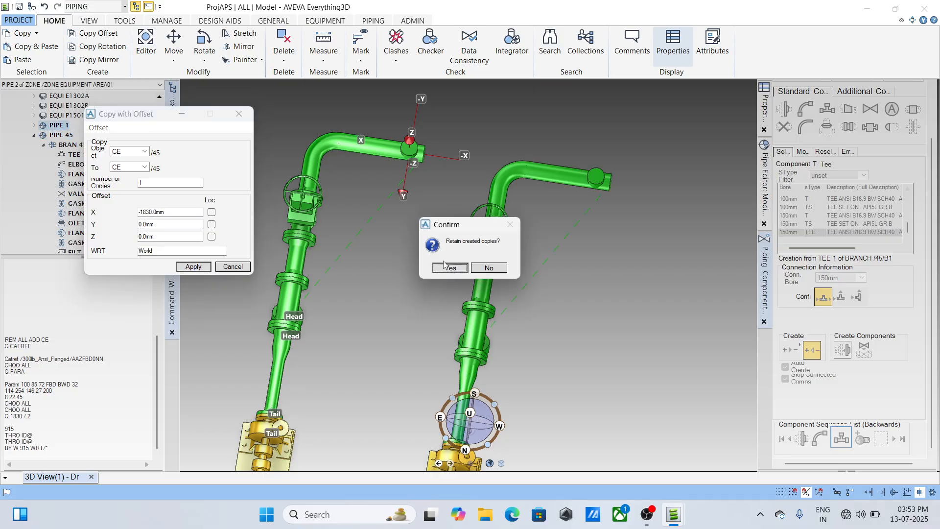
click(450, 267)
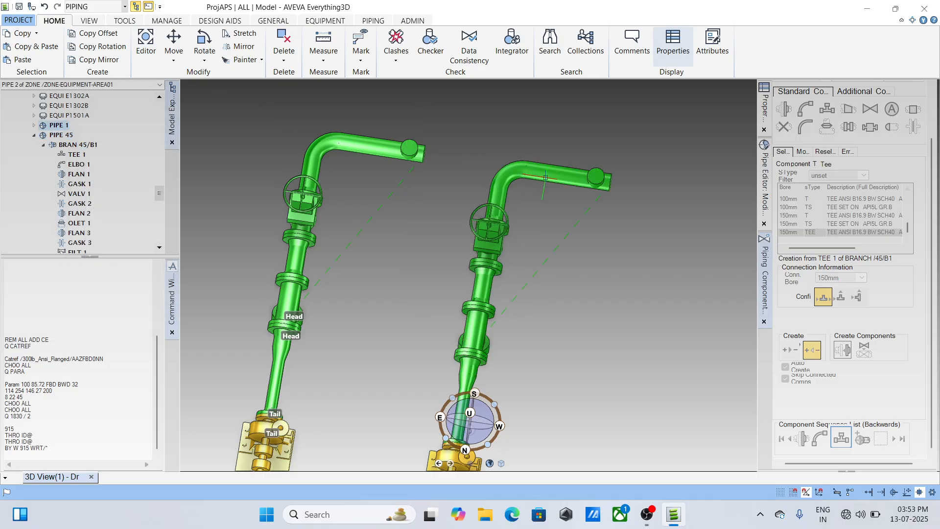
- Delete the tee from the branch of the copied pipe
click(594, 177)
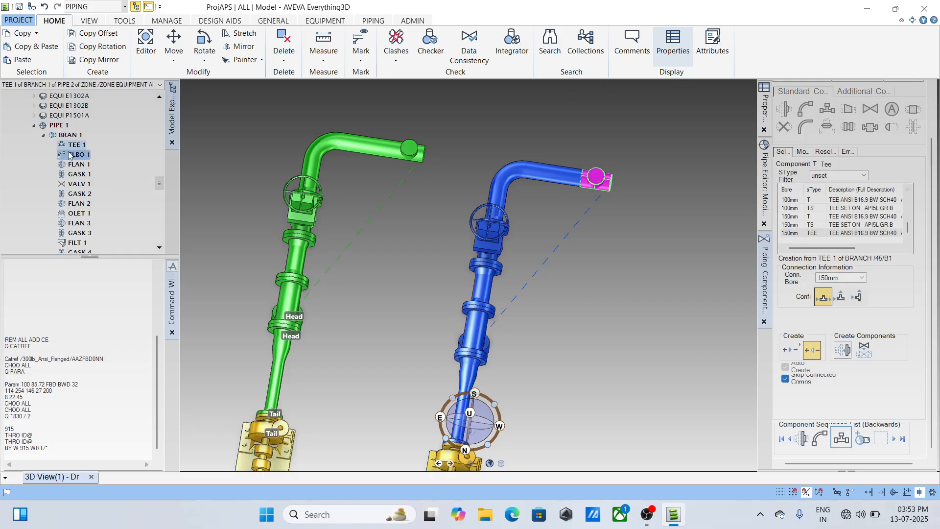
right_click(82, 144)
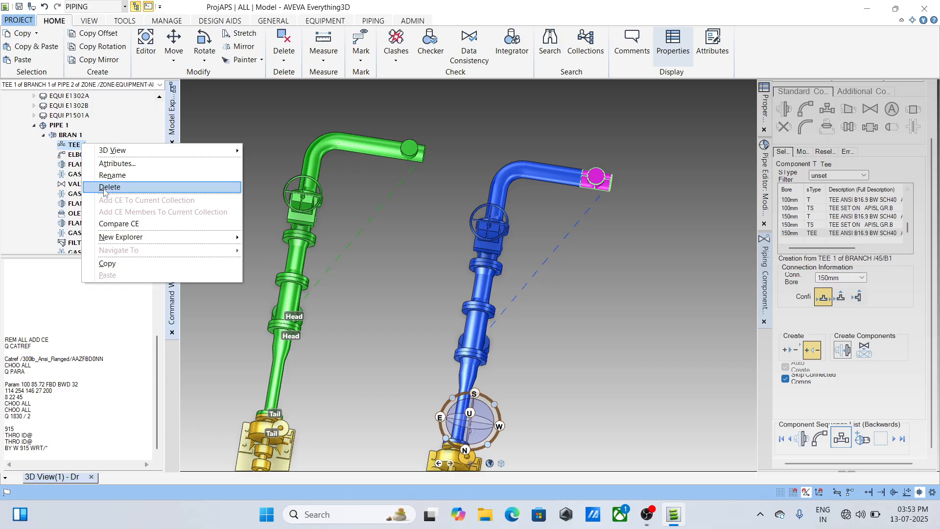
click(109, 187)
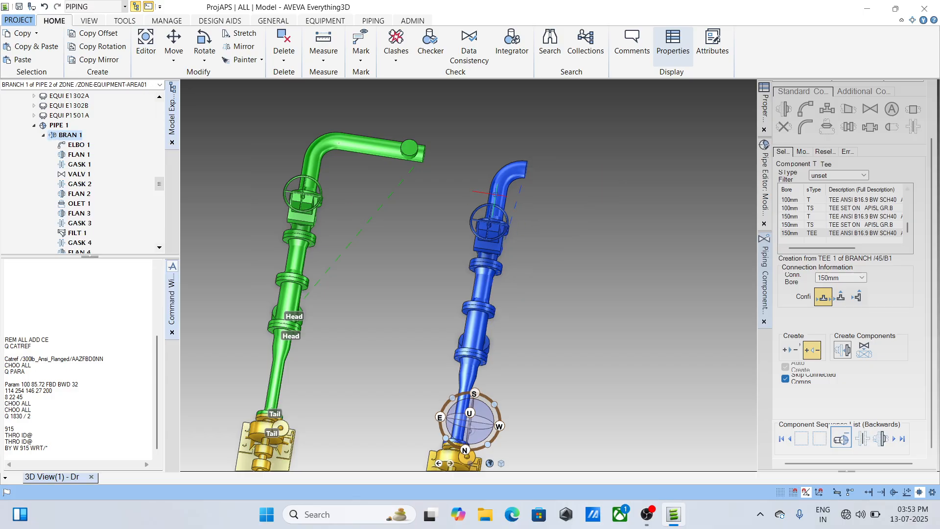
- Set the direction of the copied pipe's elbow to east, facing the tee of pipe 45
click(521, 169)
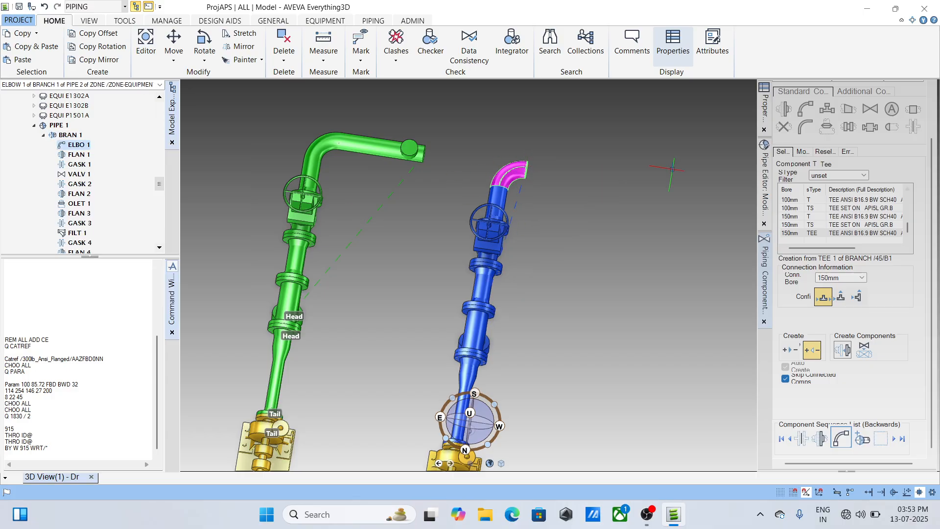
click(803, 152)
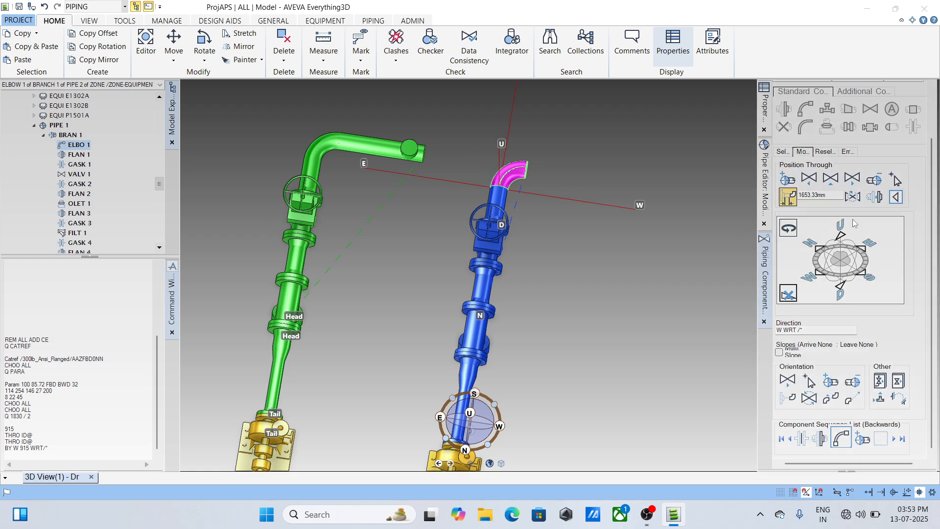
click(870, 243)
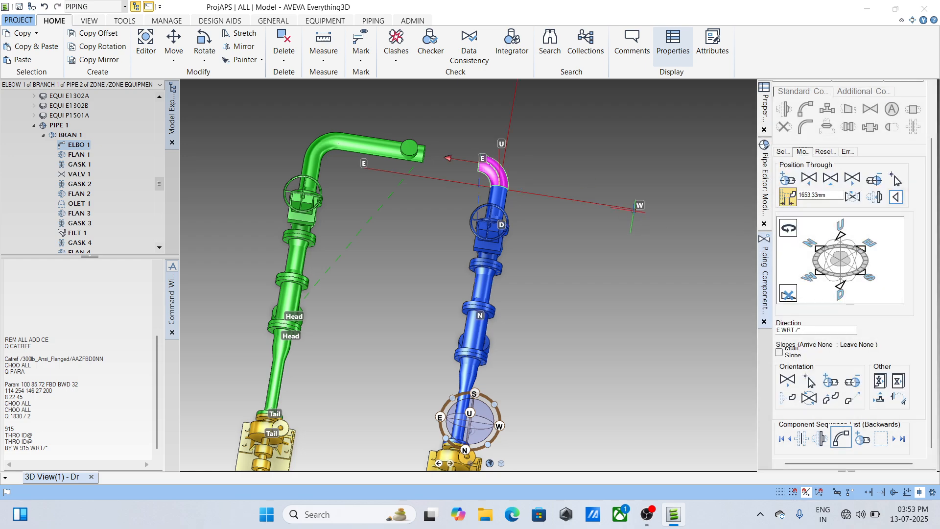
- Measure the distance from pipe 45's elbow to its tee and end the measurement
mouse_move(500, 192)
middle_down()
mouse_move(519, 200)
mouse_move(545, 247)
mouse_move(532, 261)
middle_up()
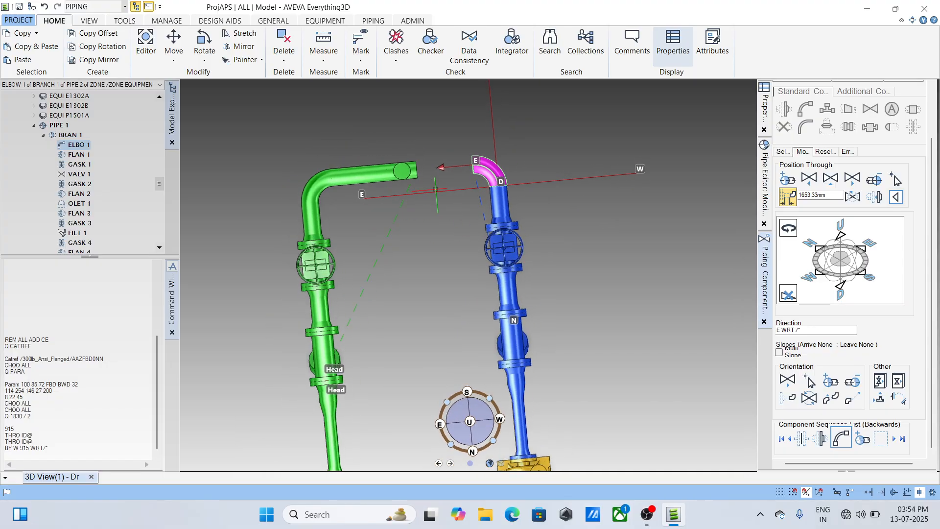
click(328, 63)
click(333, 74)
click(307, 196)
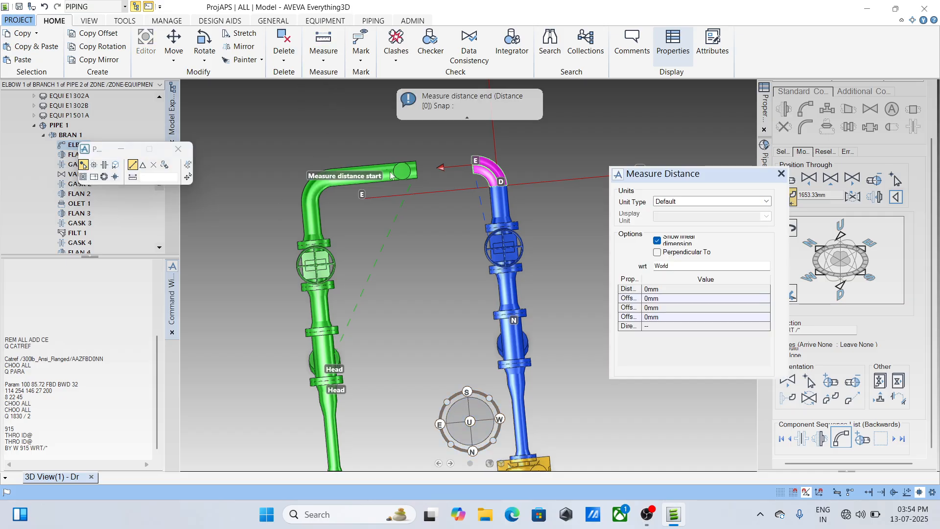
click(402, 171)
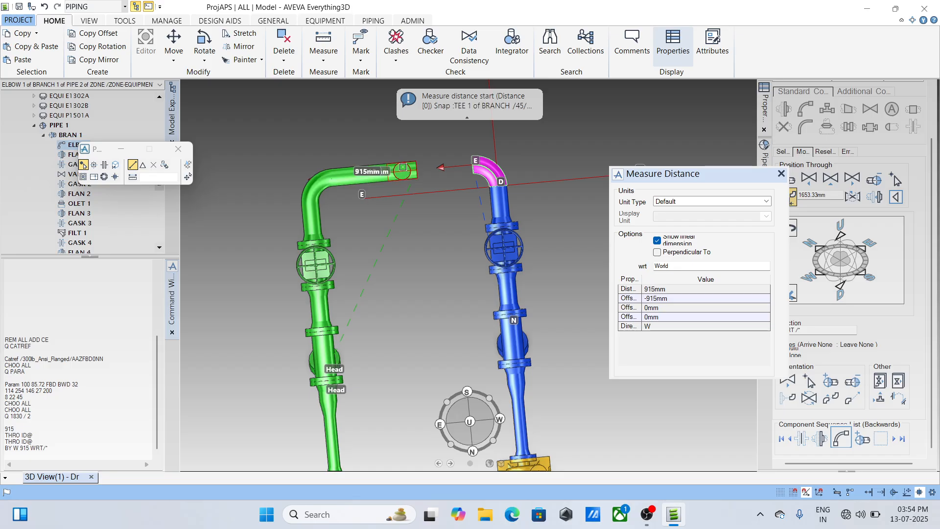
scroll(449, 172, up, 1)
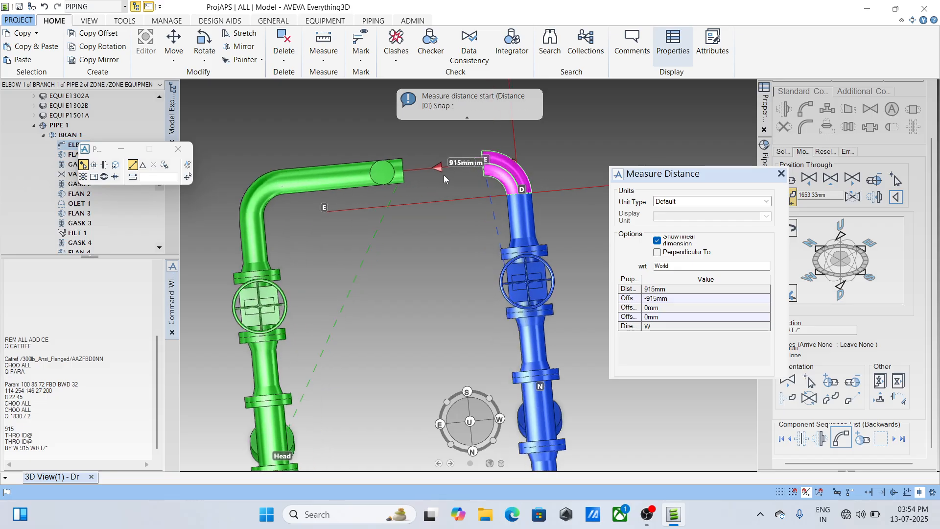
key(Escape)
scroll(446, 171, down, 2)
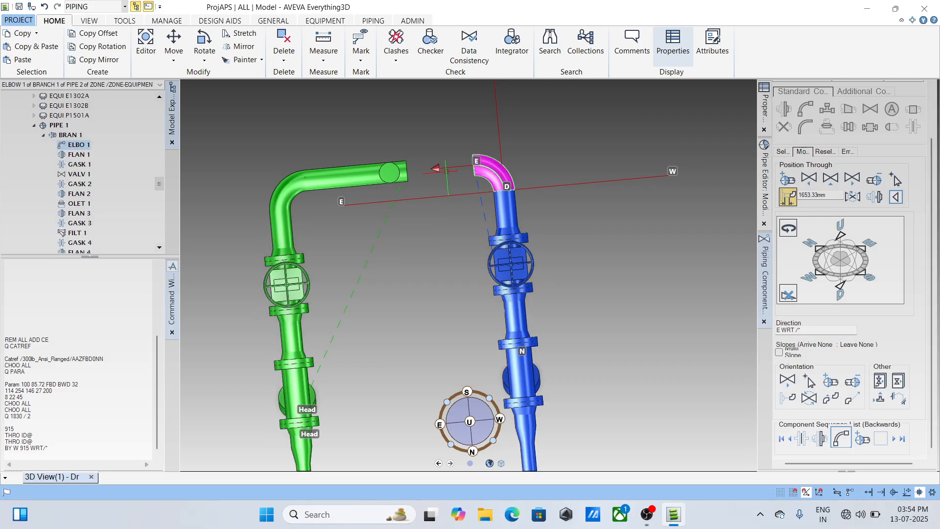
- Open the copied pipe's branch for modification and connect its head to the tee of branch 45/B1
scroll(446, 172, down, 1)
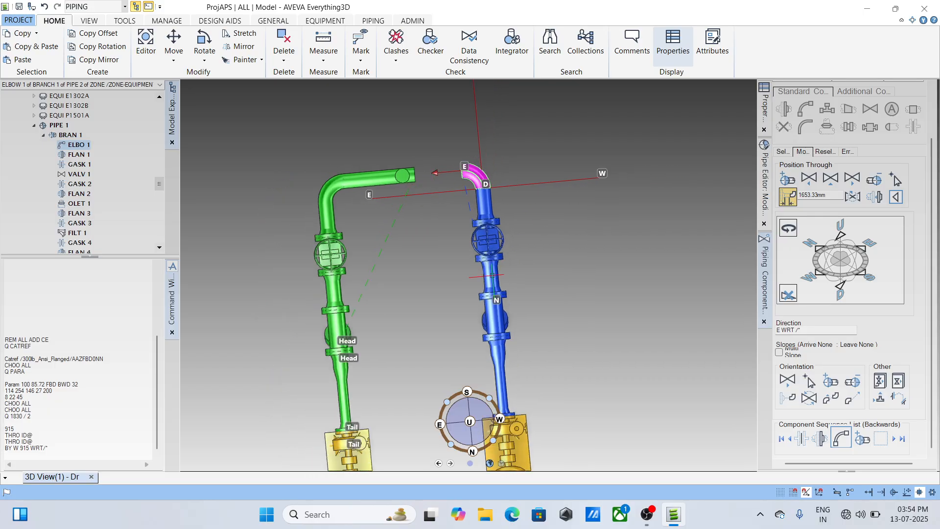
scroll(492, 275, down, 1)
scroll(457, 191, up, 1)
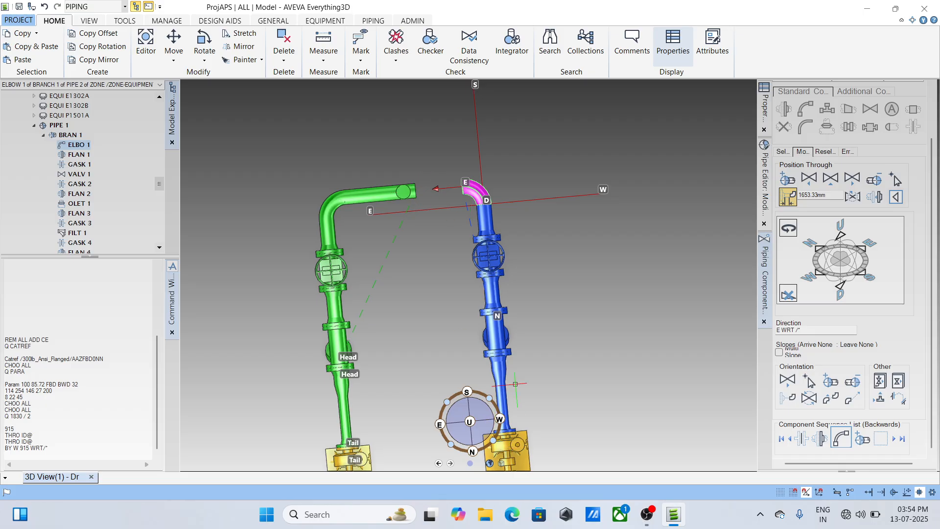
scroll(492, 301, down, 2)
middle_drag(490, 303, 393, 245)
scroll(530, 247, up, 2)
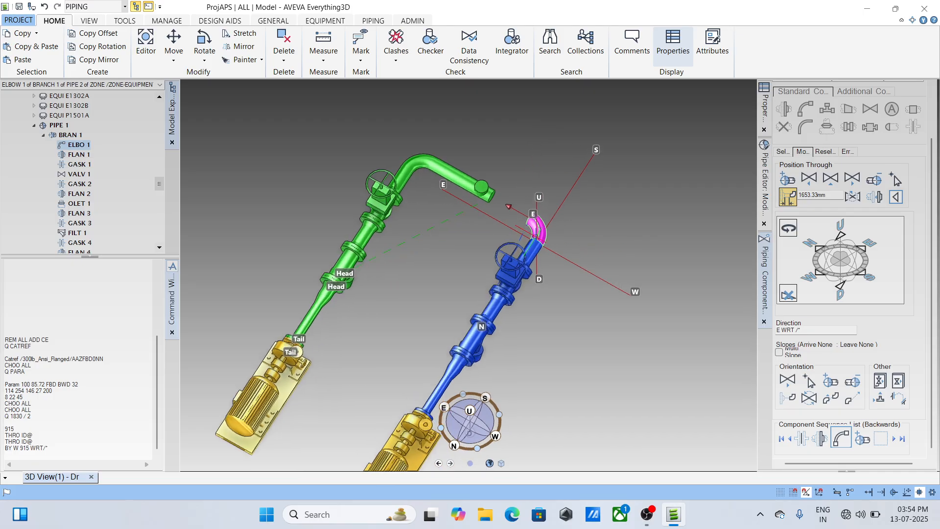
click(762, 205)
click(913, 83)
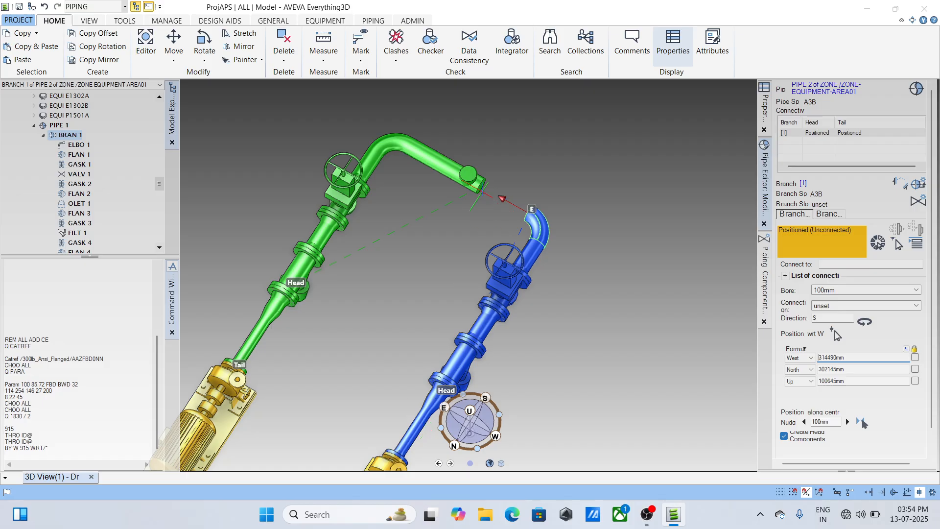
click(899, 244)
scroll(479, 193, up, 3)
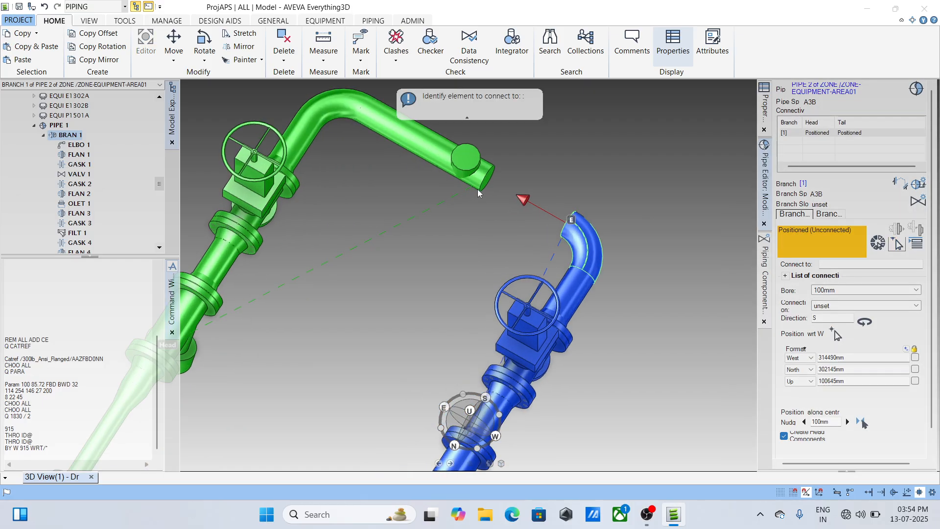
click(487, 181)
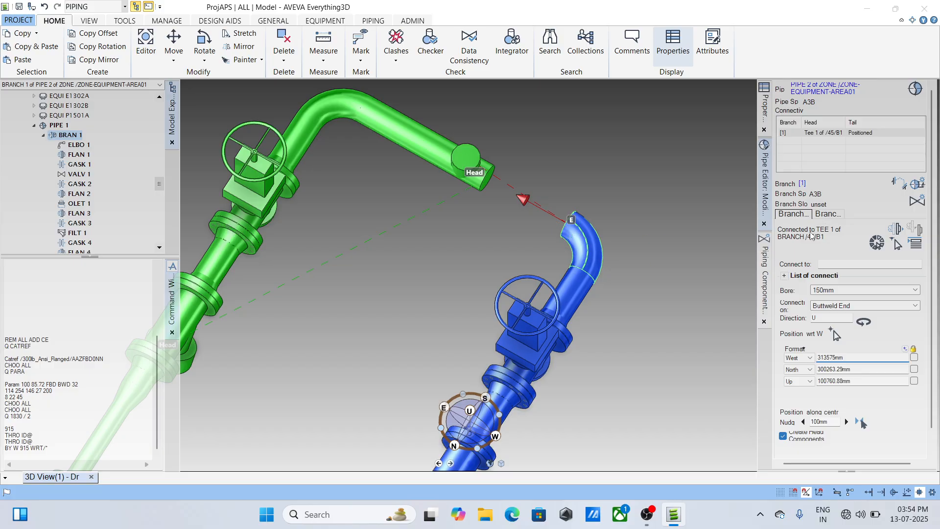
- Review the copied branch's tail and head connection settings and inspect the gap between its elbow and the tee
click(821, 215)
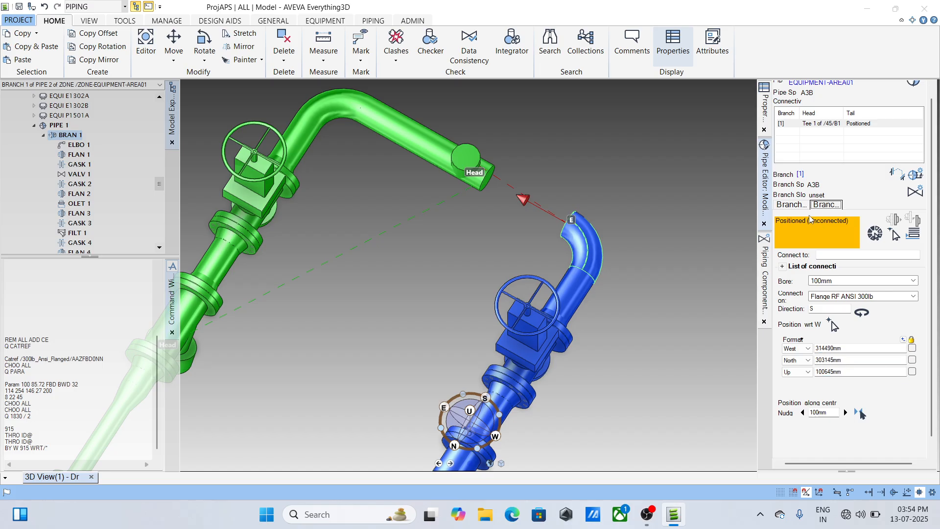
click(794, 209)
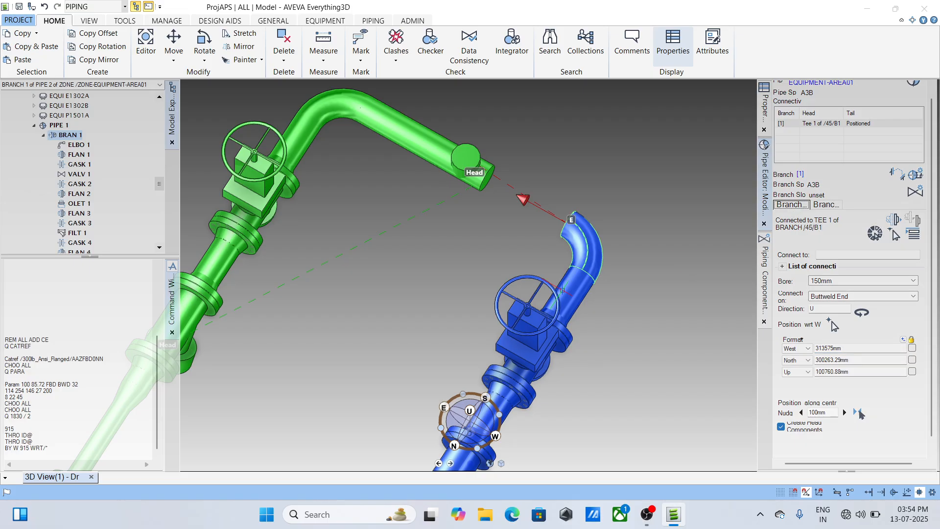
mouse_move(562, 290)
middle_down()
mouse_move(496, 205)
mouse_move(647, 208)
mouse_move(629, 218)
middle_up()
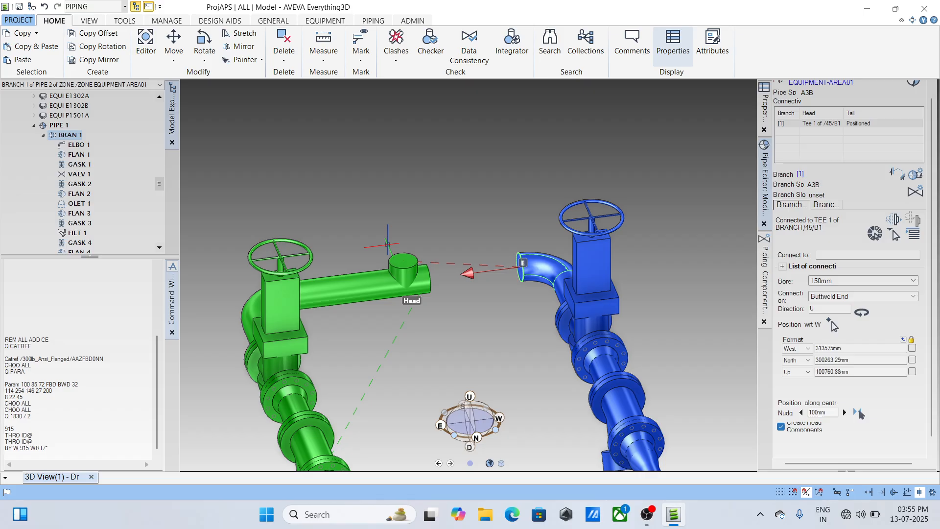
scroll(451, 274, down, 3)
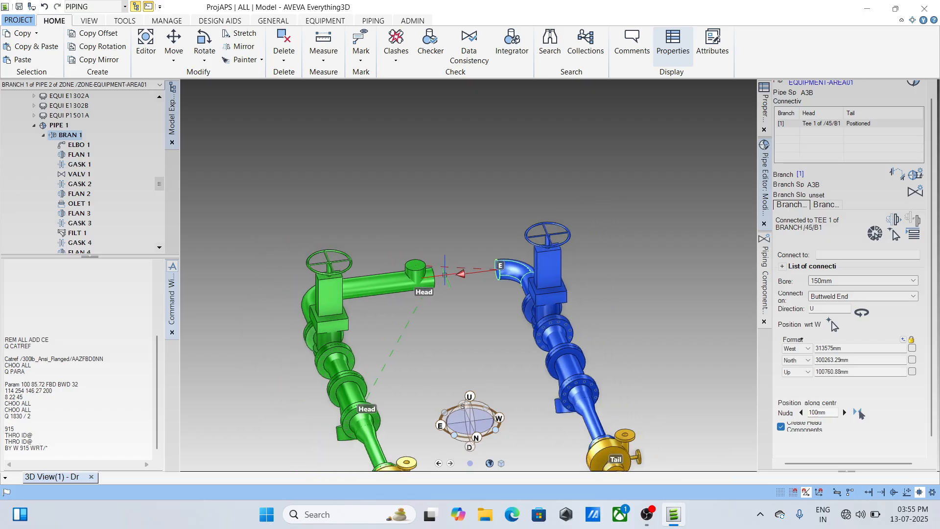
scroll(445, 276, up, 3)
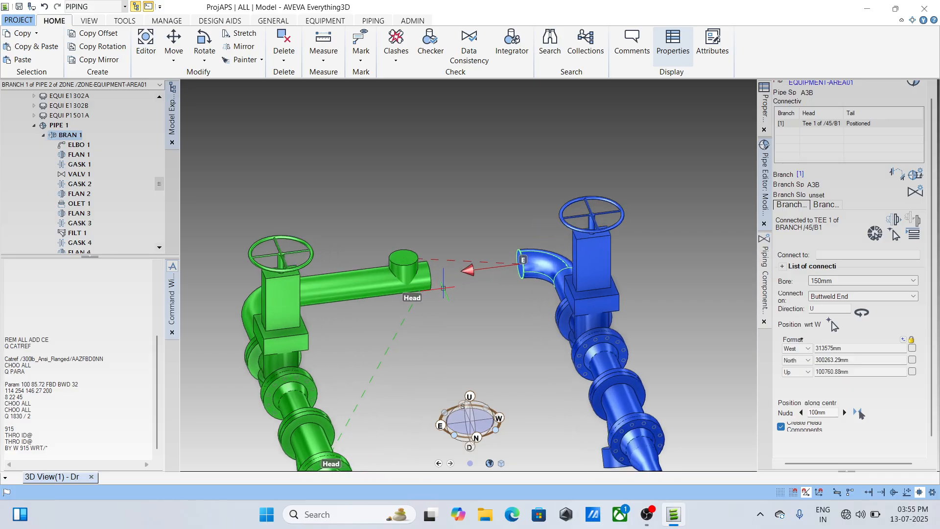
- Query the catalogue parameters of the tee in branch 45/B1 with the command Q PARA
scroll(443, 293, down, 2)
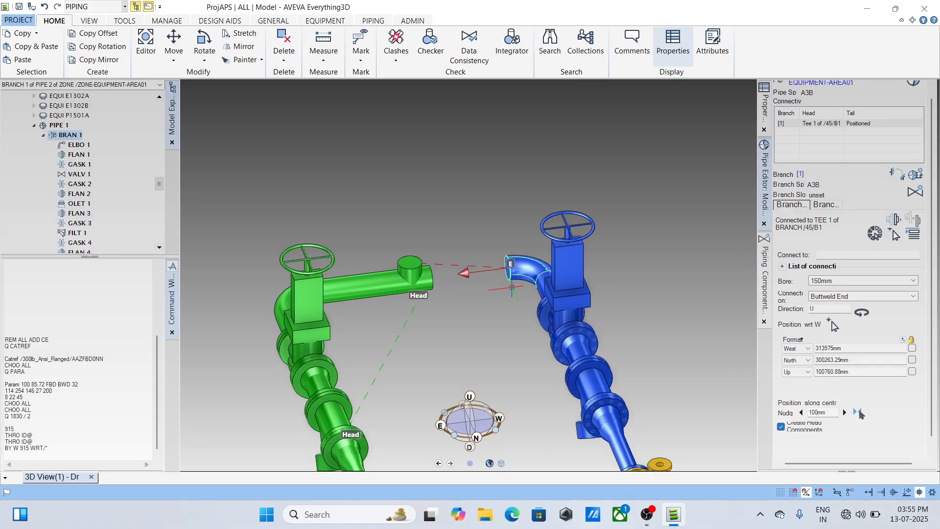
click(422, 277)
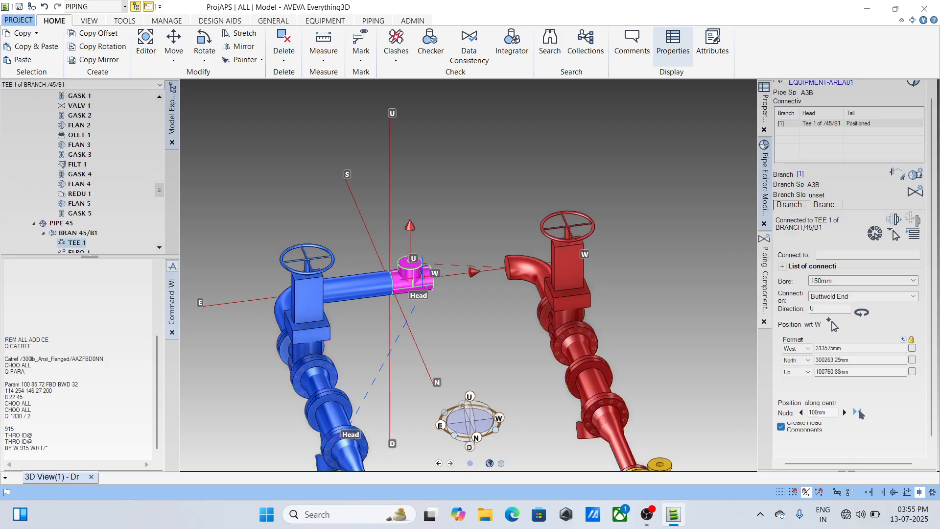
click(17, 306)
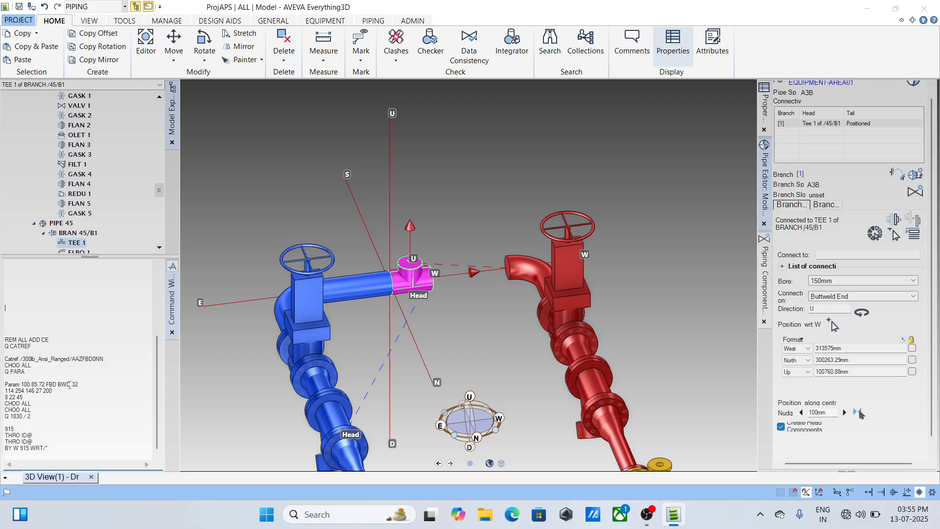
click(25, 305)
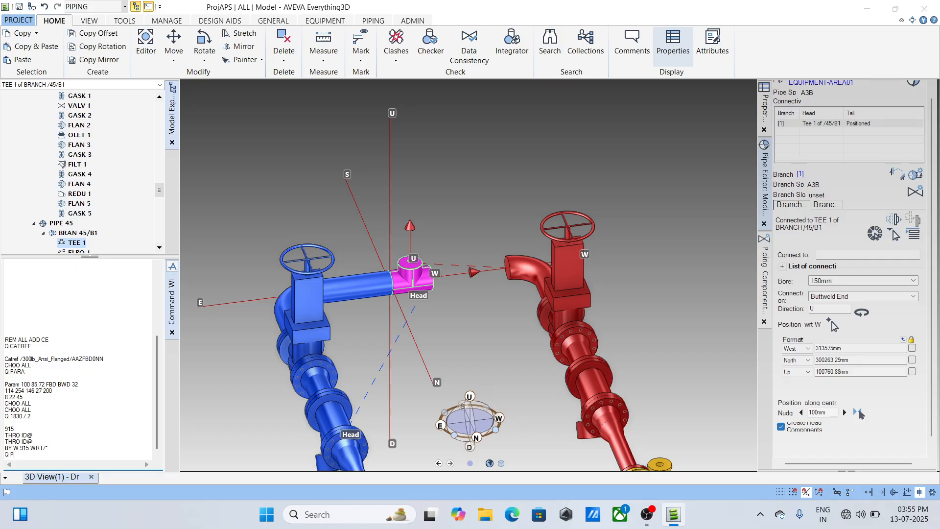
text(Q PARA)
key(Return)
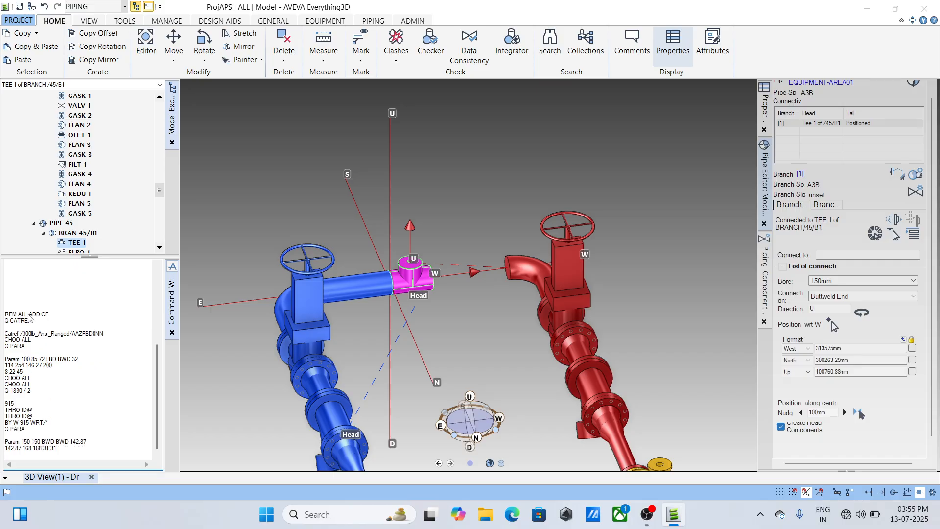
- Query the catalogue parameters of the copied pipe's elbow with Q PARA
click(533, 272)
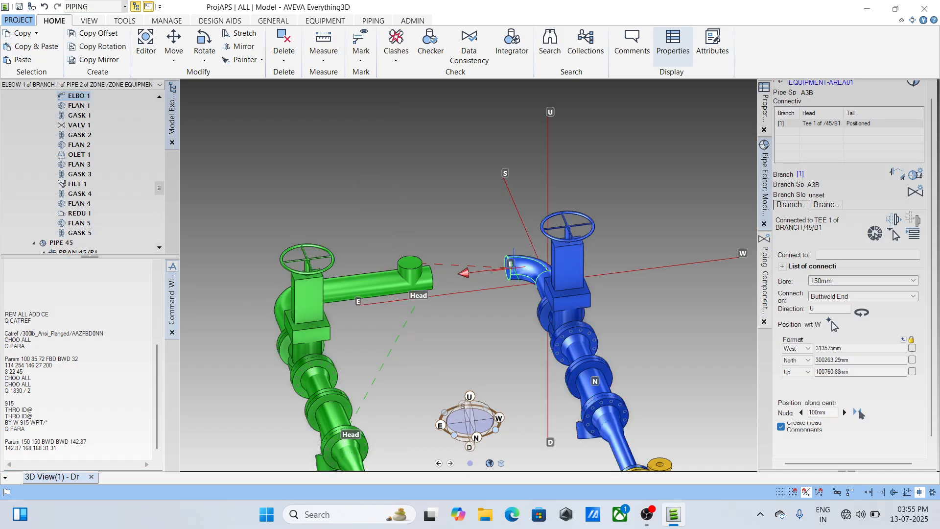
click(29, 440)
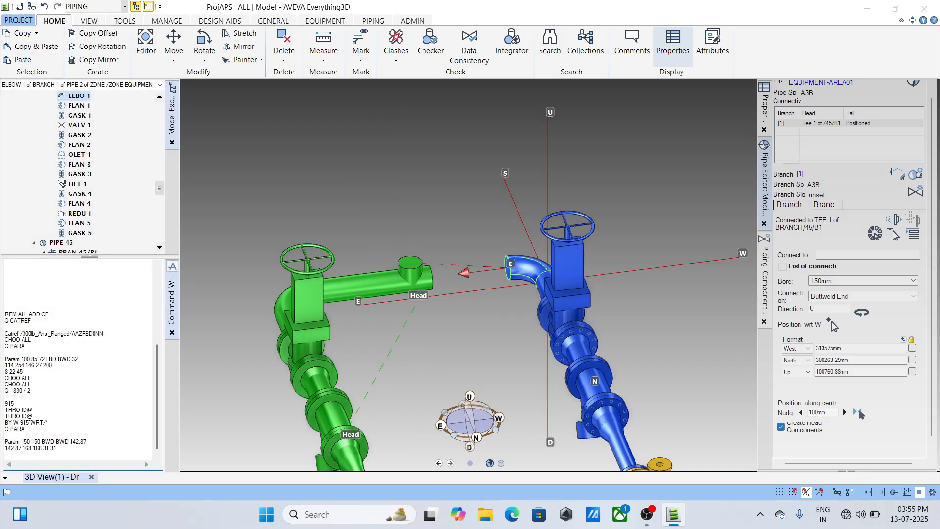
text(BY W 915 WRT/*)
key(Up)
key(Return)
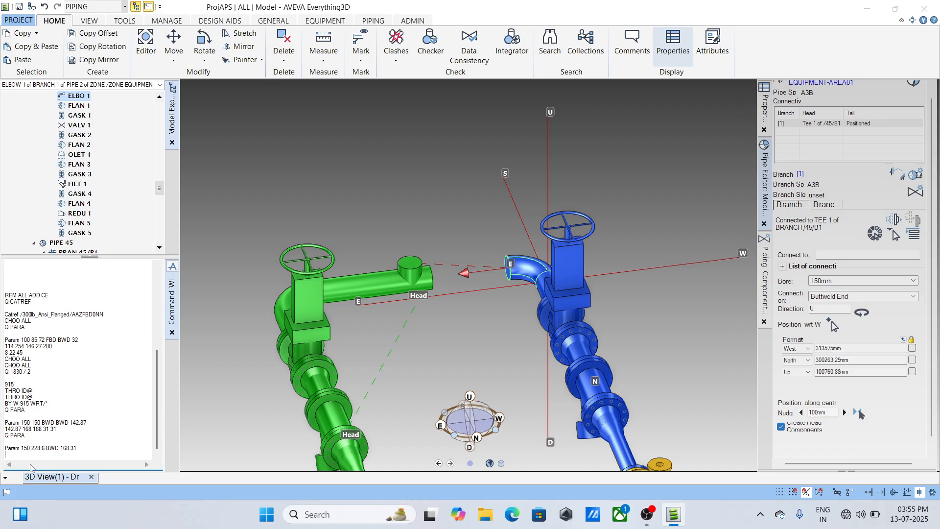
- Set the command output's font size to Medium and bring the latest query results into view
right_click(83, 353)
mouse_move(116, 405)
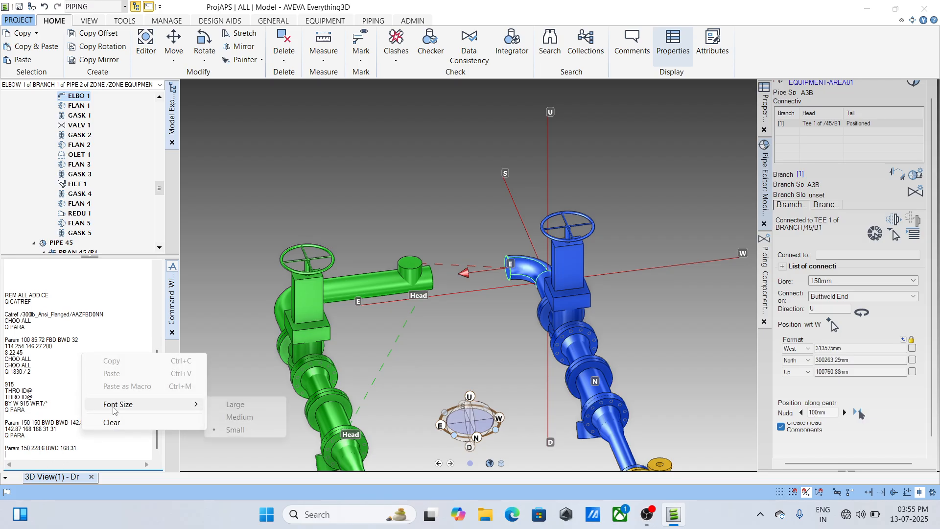
click(239, 416)
scroll(90, 430, down, 3)
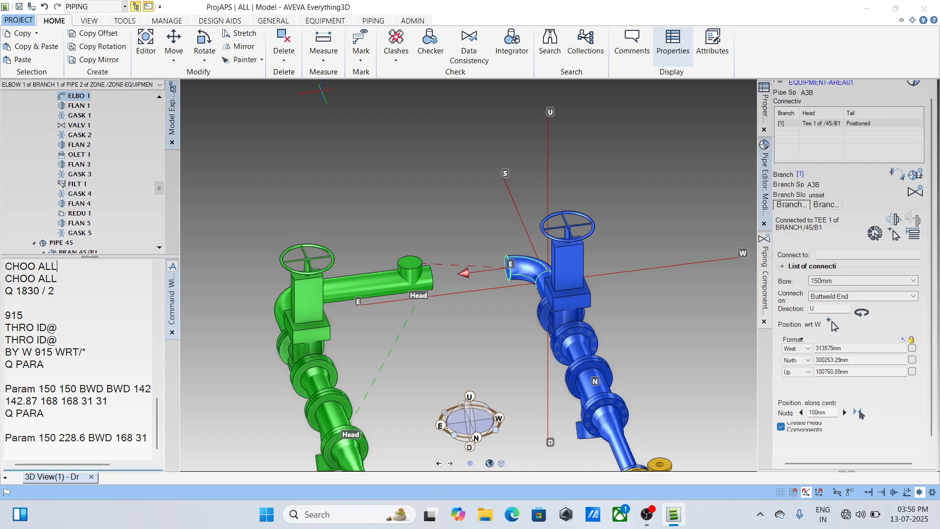
- Measure the distance from the tee of pipe 45 to the copied pipe's elbow and end the measurement
click(324, 53)
click(337, 76)
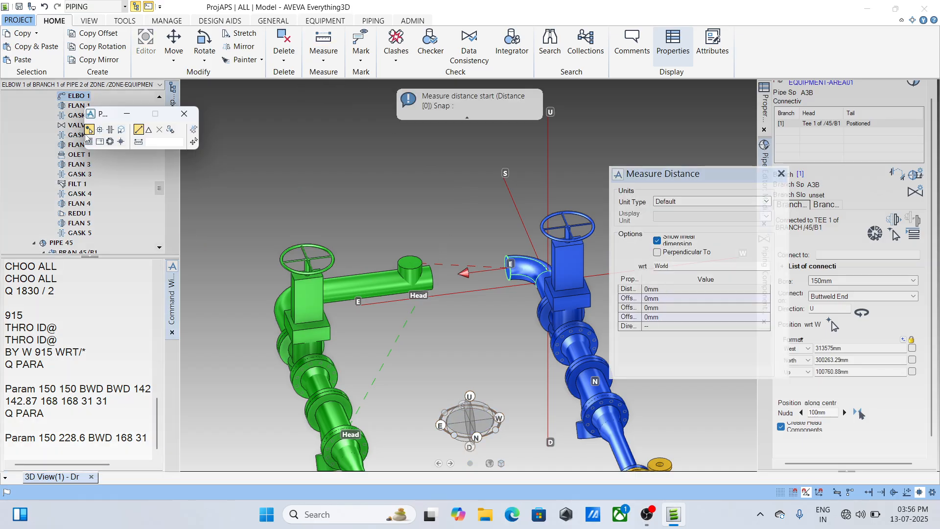
click(429, 282)
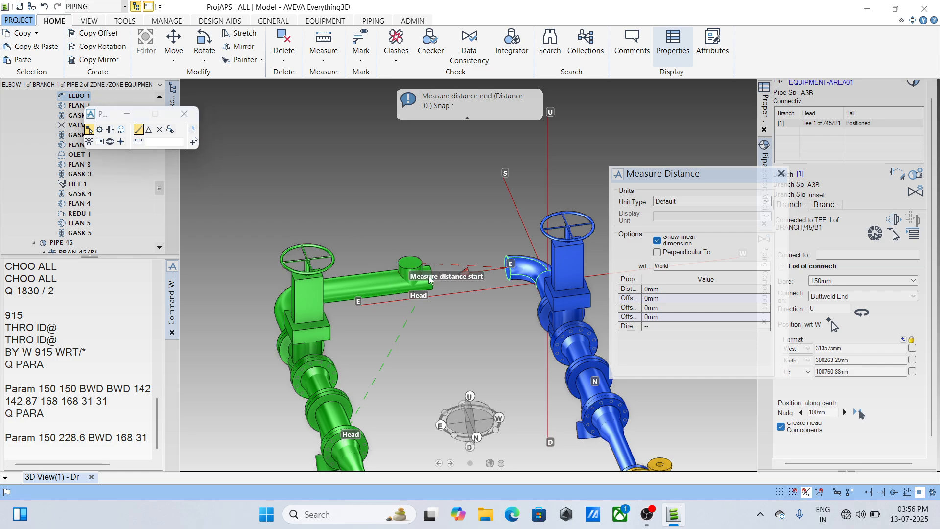
click(510, 268)
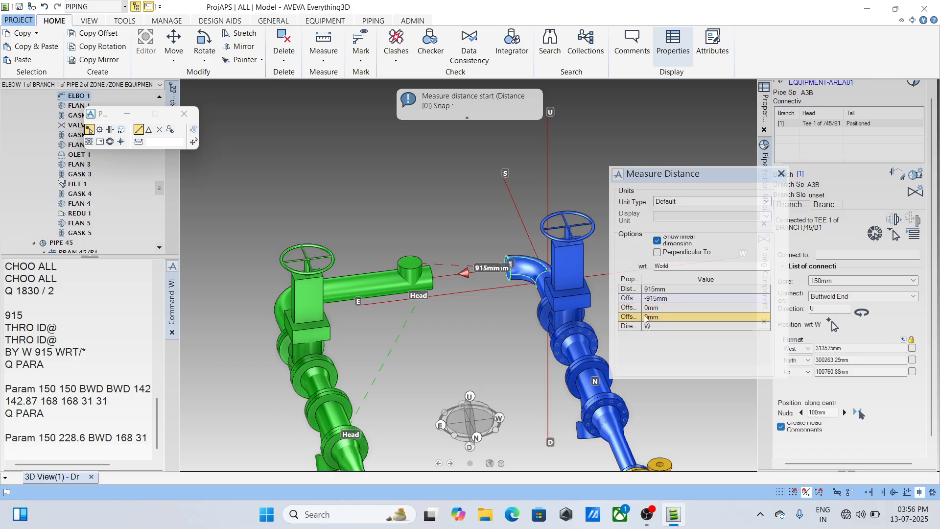
click(782, 173)
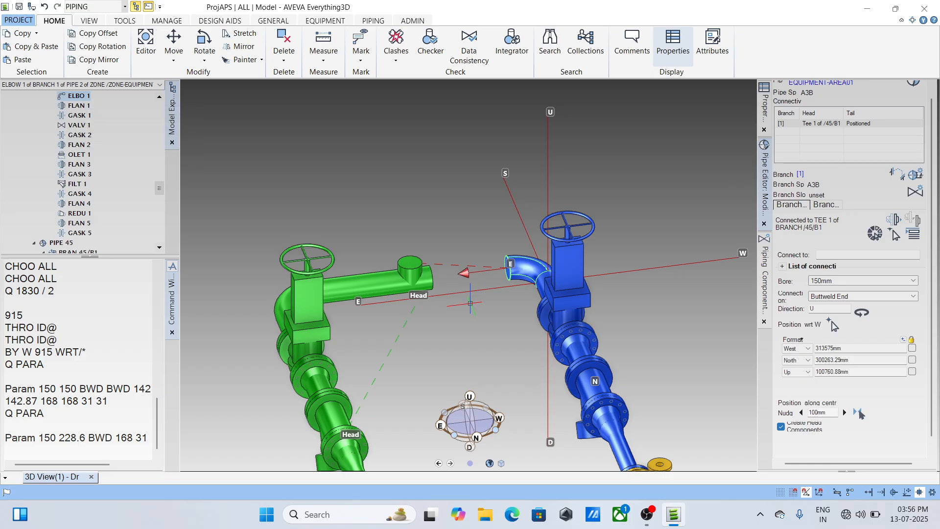
- Open the arrive and leave settings of the tee in branch 45/B1 and set its arrive point to P3
click(424, 283)
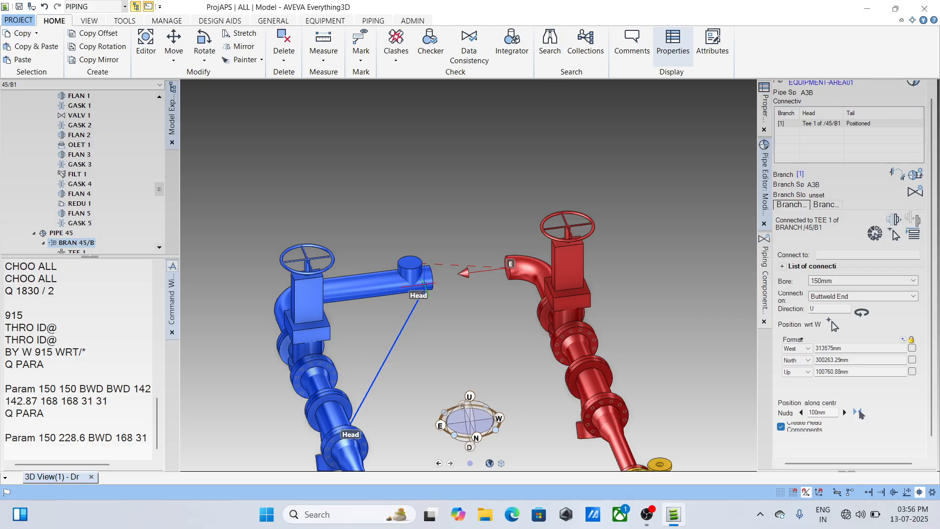
click(407, 267)
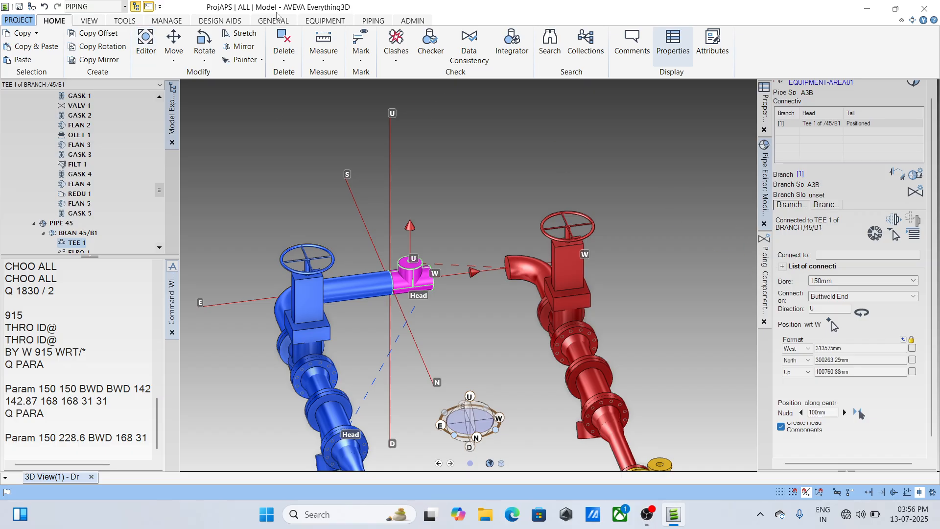
click(373, 20)
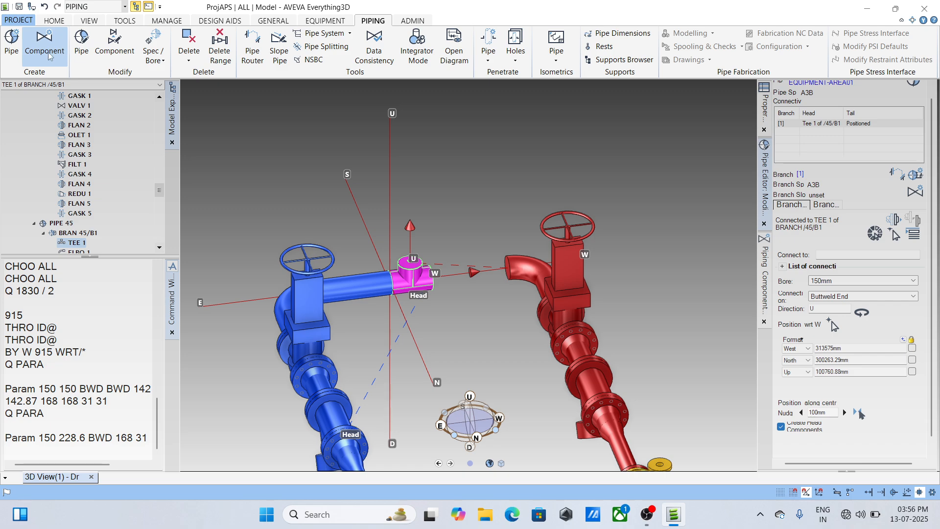
click(763, 287)
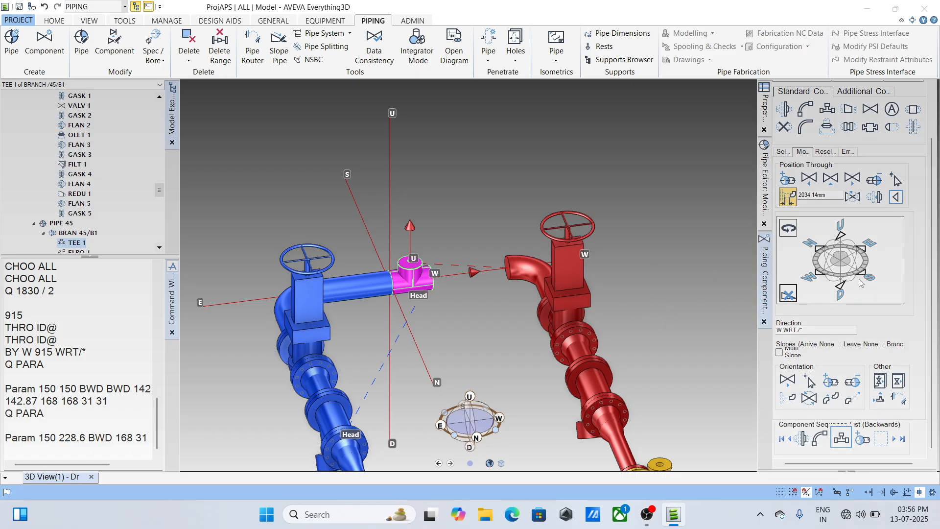
click(880, 399)
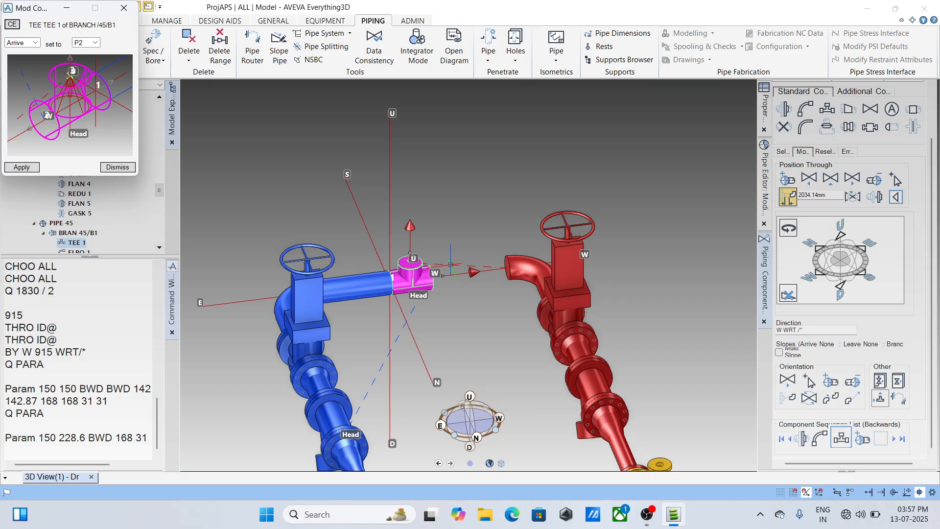
scroll(441, 267, up, 5)
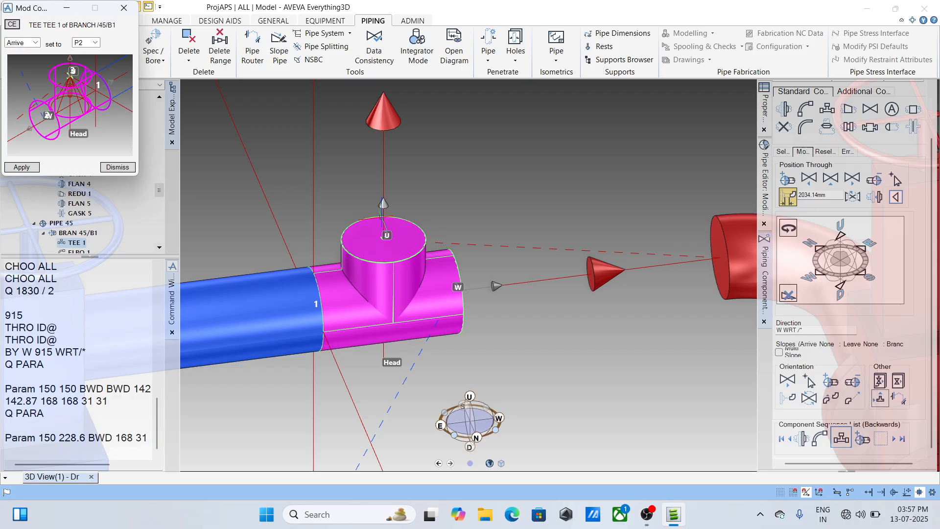
click(96, 43)
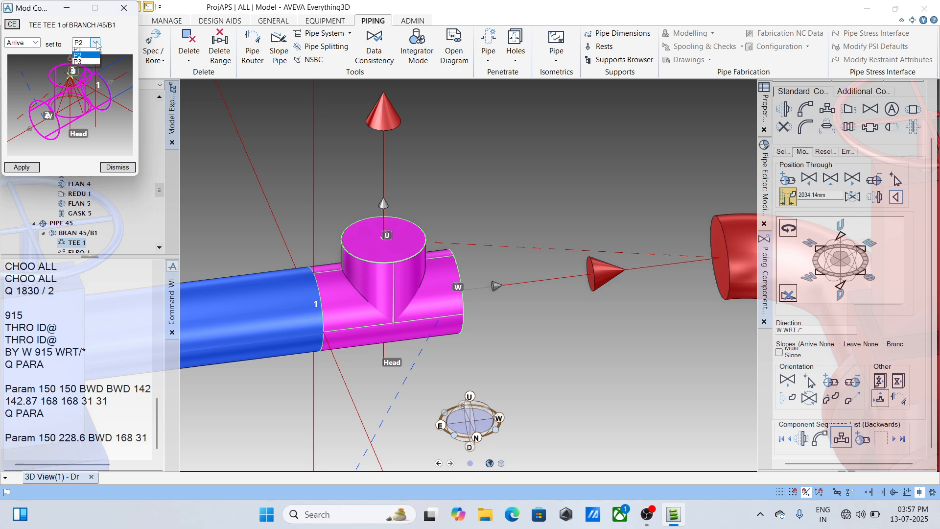
click(81, 64)
click(22, 167)
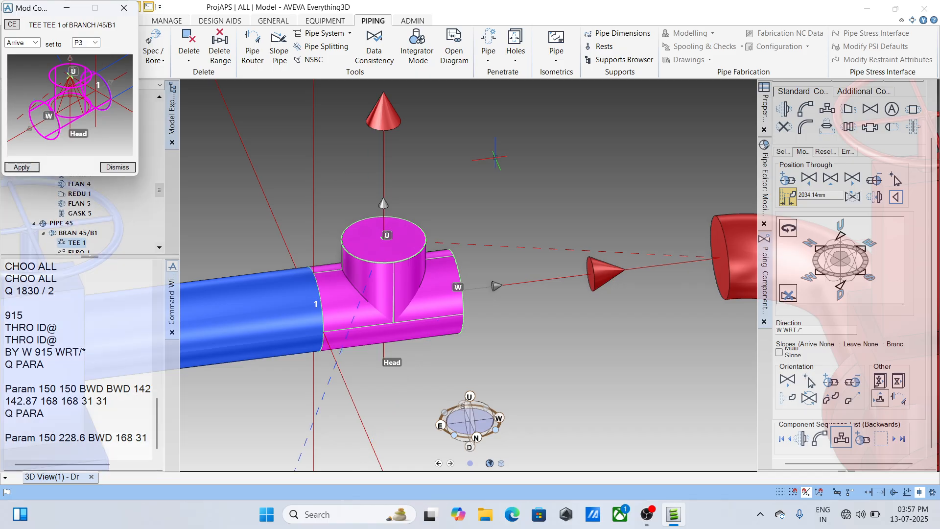
scroll(485, 240, down, 3)
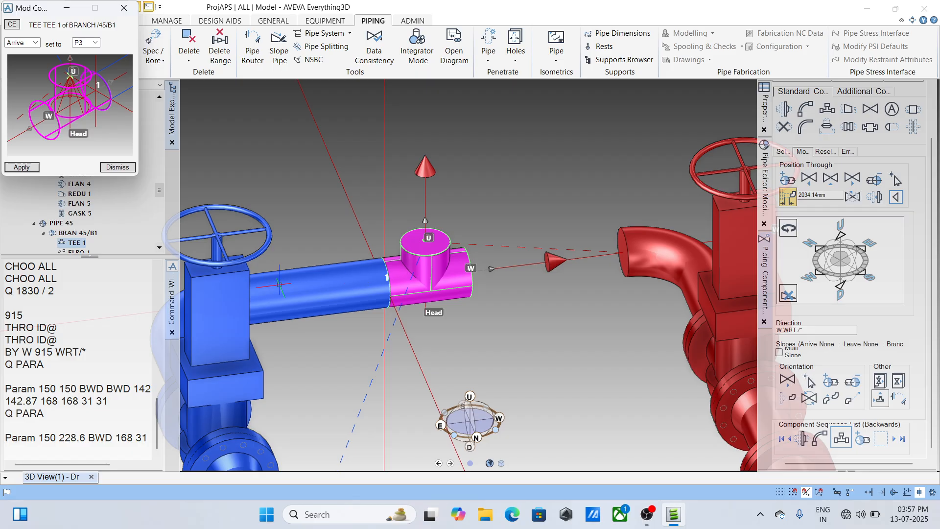
- Try setting the tee's leave point to P2
click(39, 45)
click(33, 61)
click(94, 43)
click(82, 58)
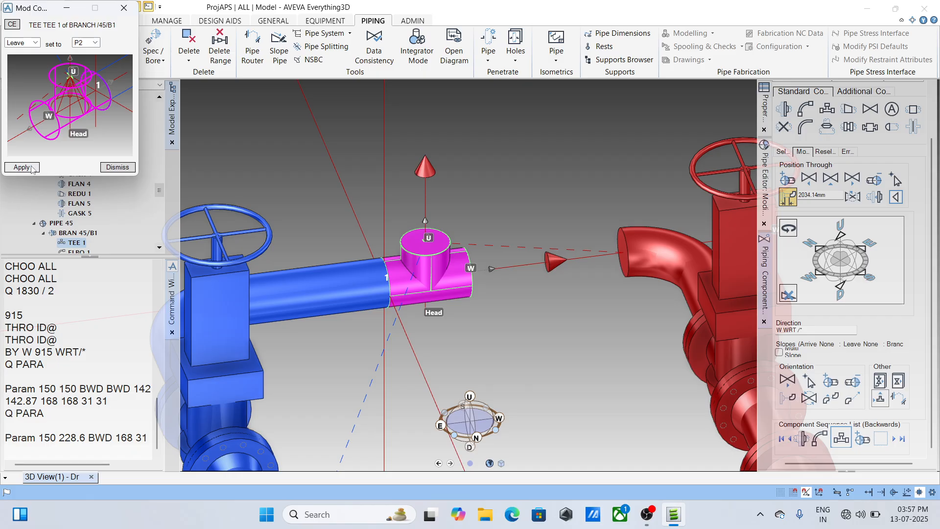
click(31, 167)
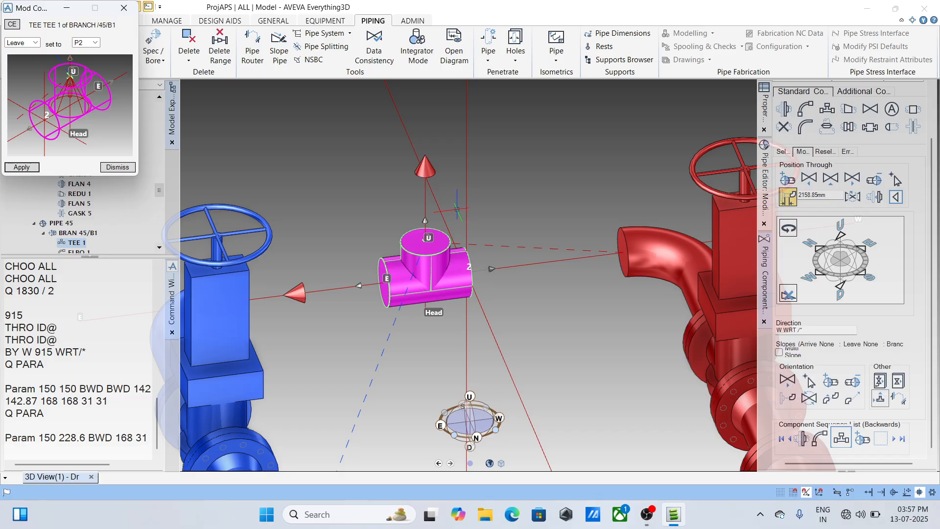
- Set the tee's leave point to P1 and close the arrive and leave settings
click(94, 42)
click(81, 51)
click(21, 167)
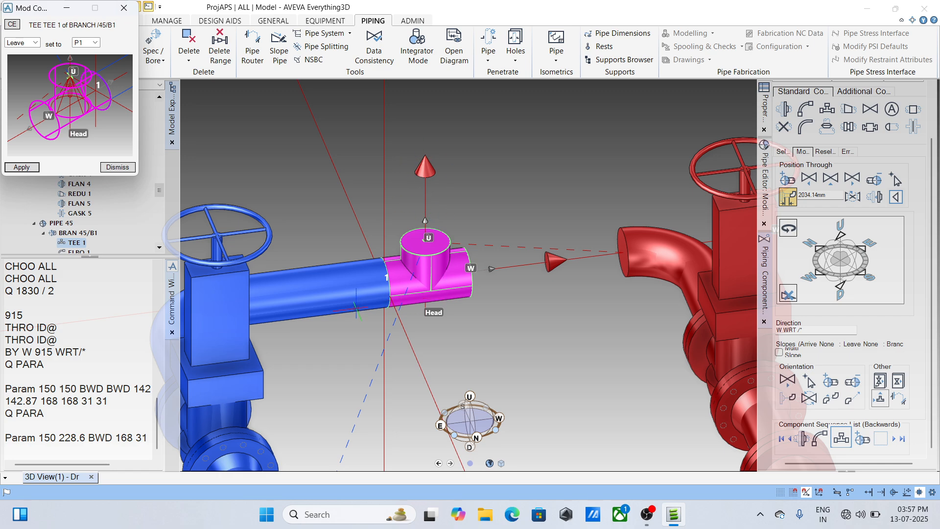
click(124, 8)
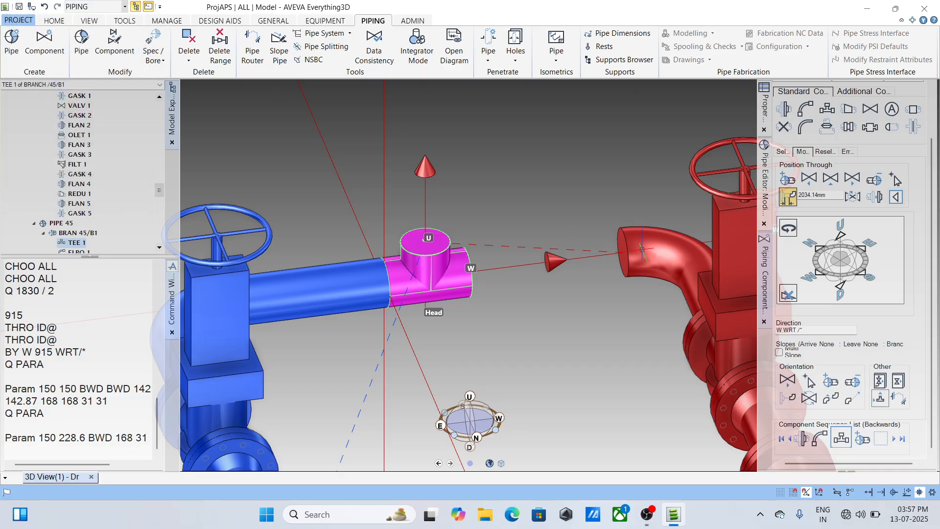
- Reopen the copied pipe's branch for modification, disconnect its head, and reconnect it to the tee of branch 45/B1
click(661, 240)
mouse_move(767, 198)
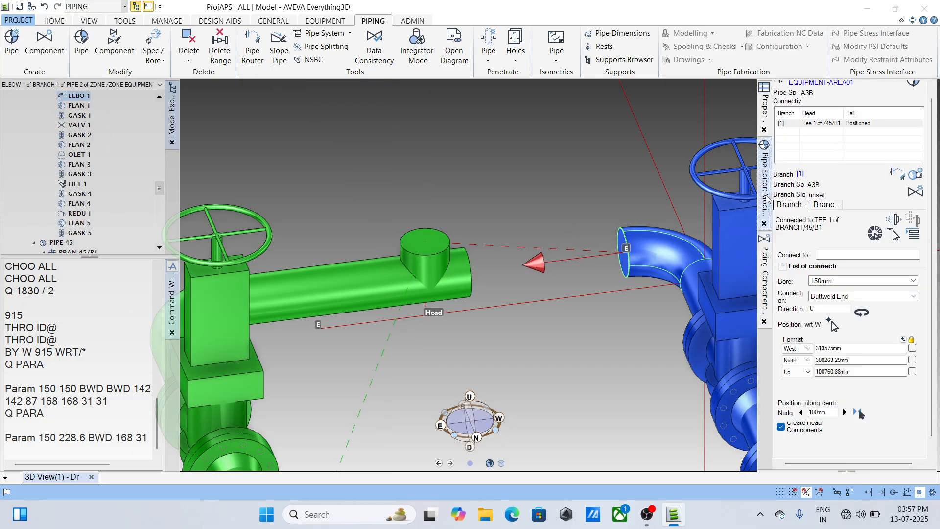
click(914, 84)
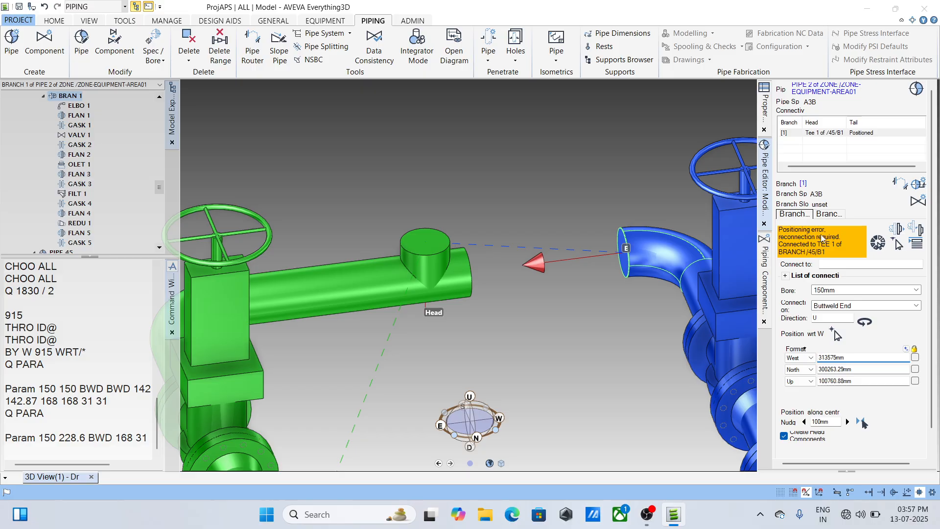
click(908, 234)
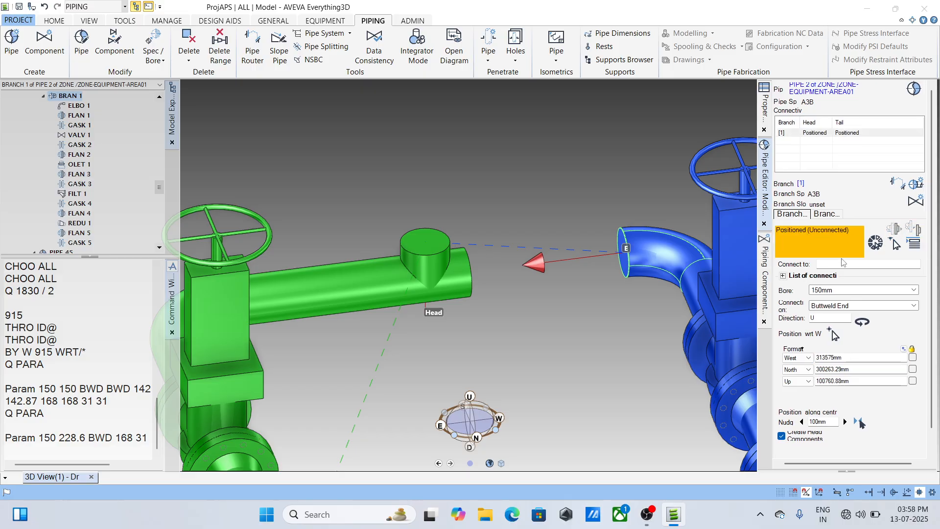
click(895, 243)
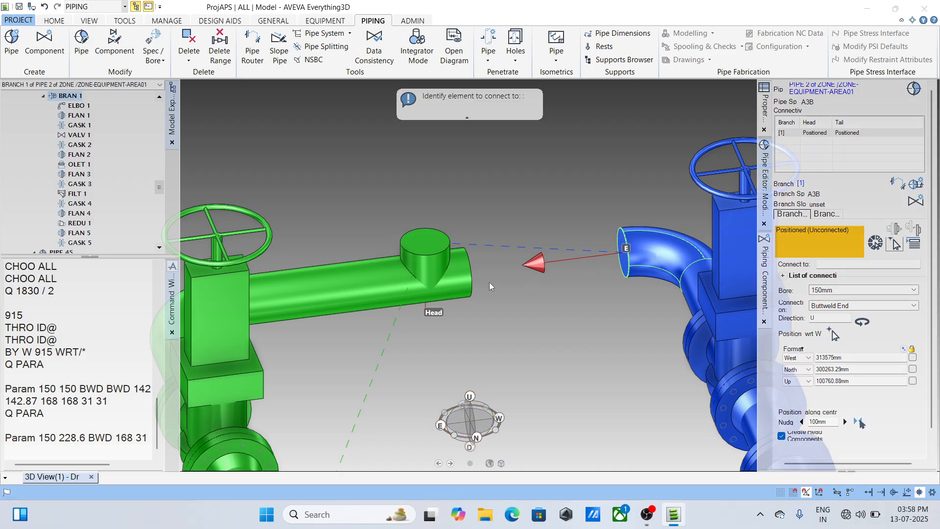
click(470, 290)
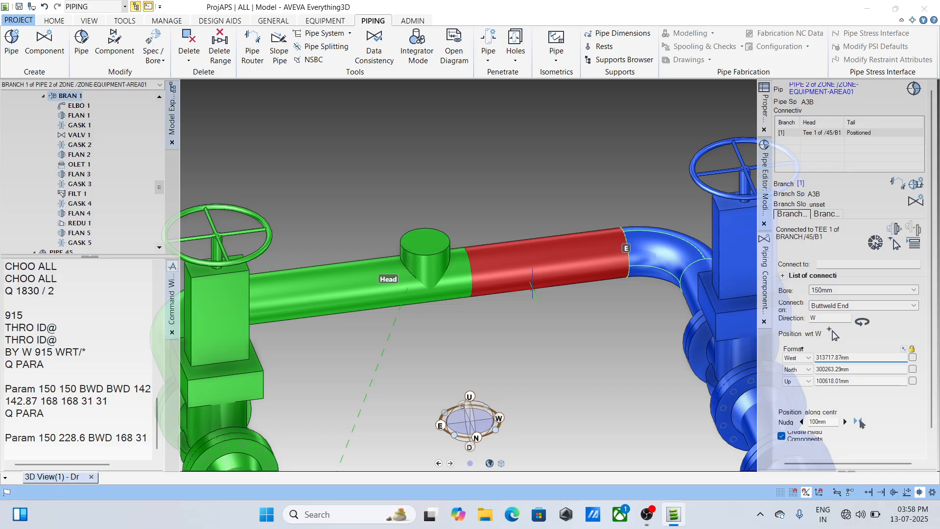
- Inspect the connection between the tee and the copied pipe's elbow, and both pipe runs down to the pumps
scroll(532, 288, down, 3)
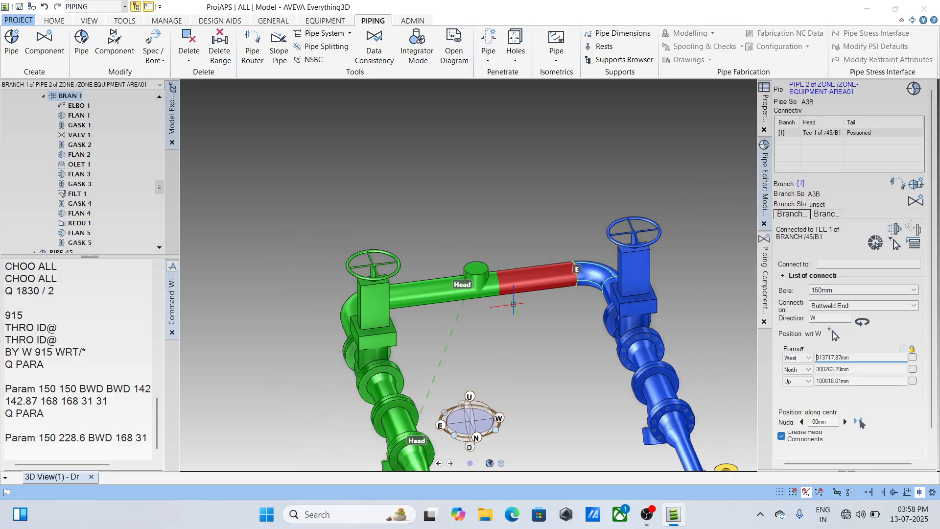
scroll(513, 304, down, 1)
middle_drag(518, 338, 455, 217)
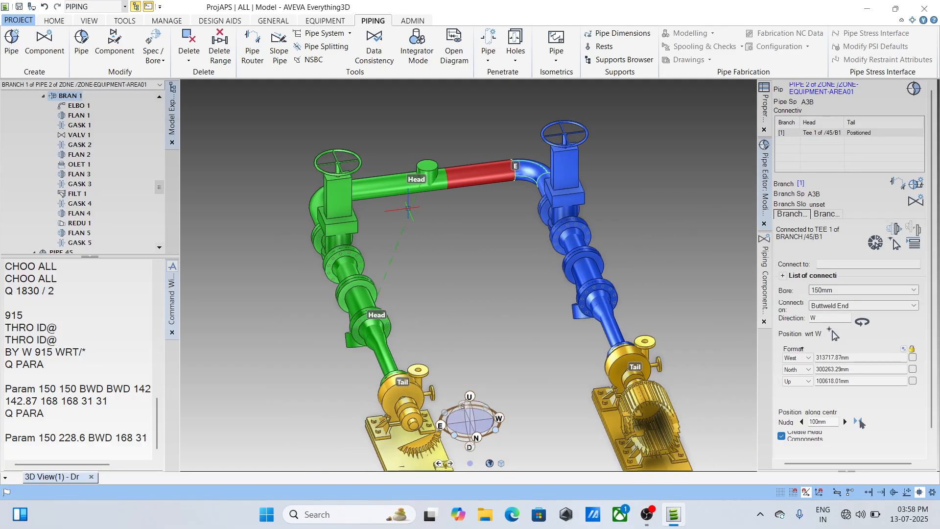
scroll(413, 191, up, 1)
mouse_move(413, 189)
middle_down()
mouse_move(433, 179)
mouse_move(410, 195)
mouse_move(431, 187)
middle_up()
scroll(522, 180, down, 2)
middle_drag(522, 181, 407, 270)
scroll(442, 288, up, 2)
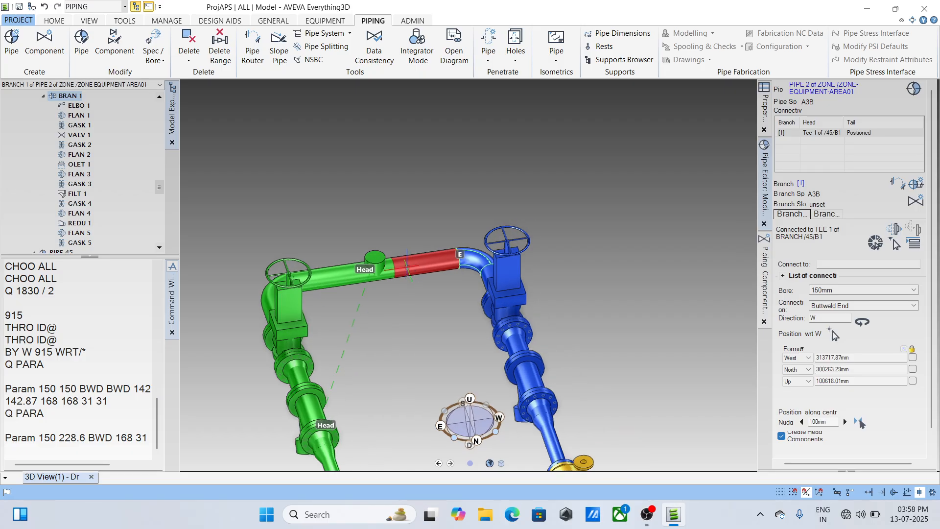
- Undo the last connection of the copied pipe's head to the tee
scroll(421, 265, up, 3)
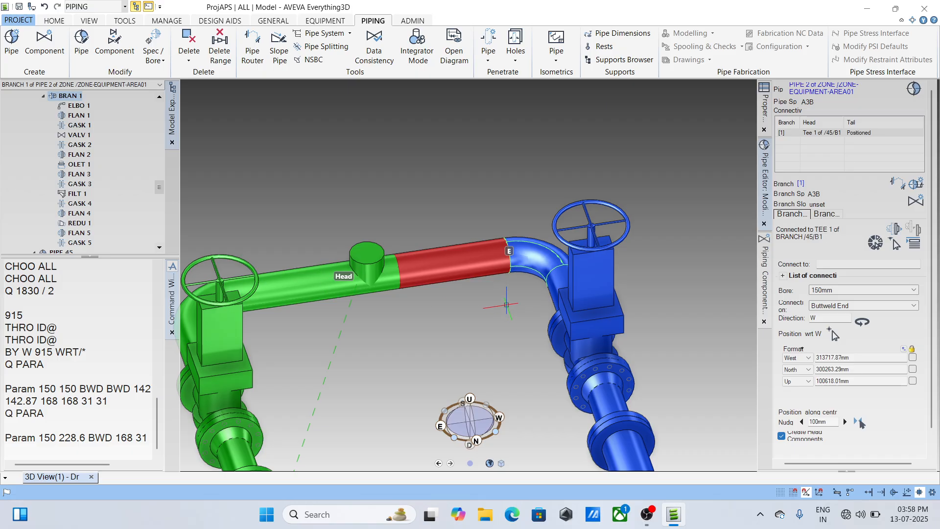
key(ctrl+z)
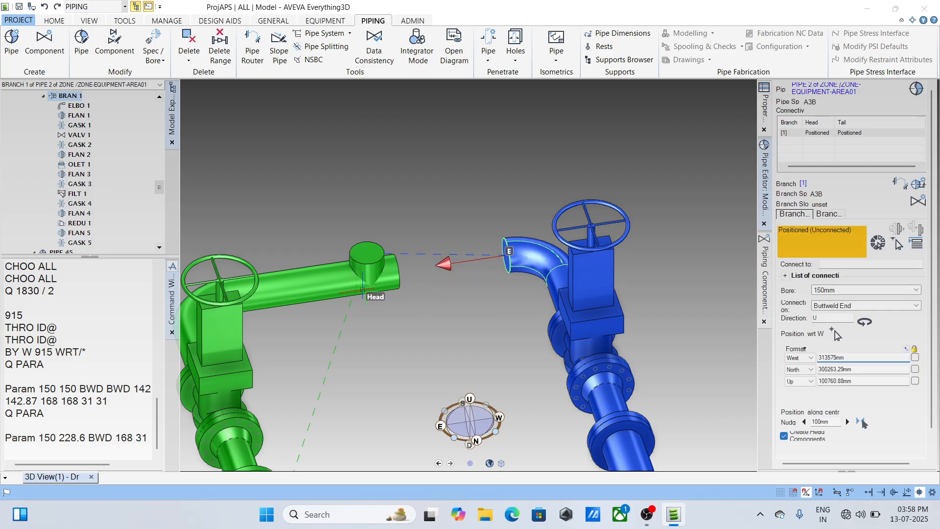
- Try to add an EL90 elbow from the tee of branch 45/B1, and undo the placement
click(360, 280)
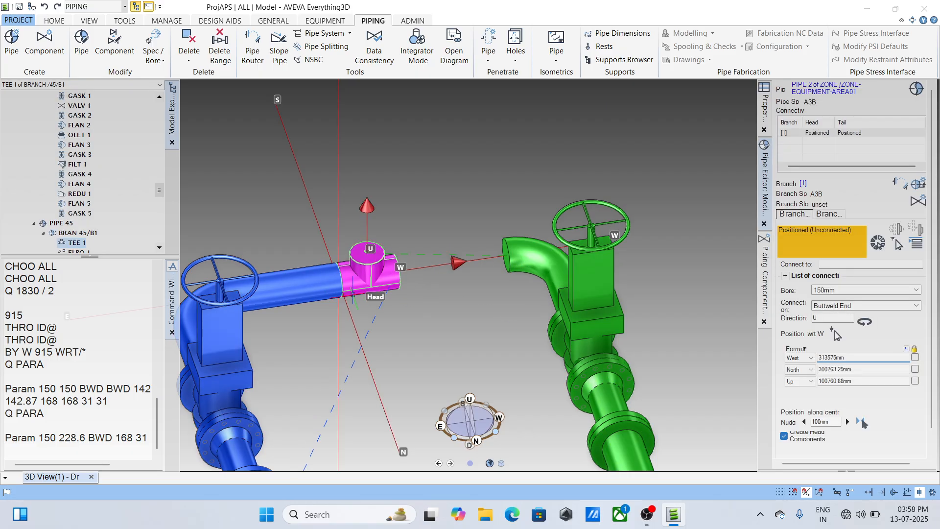
click(765, 281)
click(919, 93)
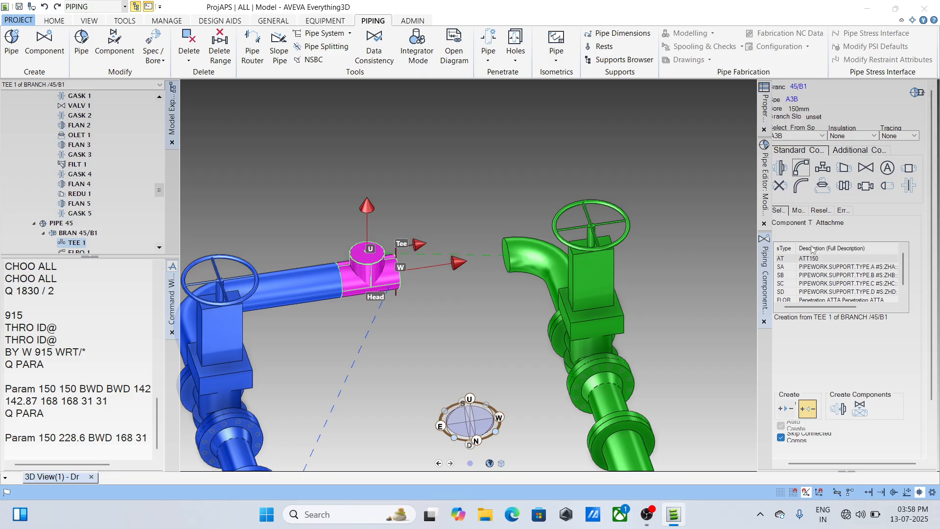
click(807, 168)
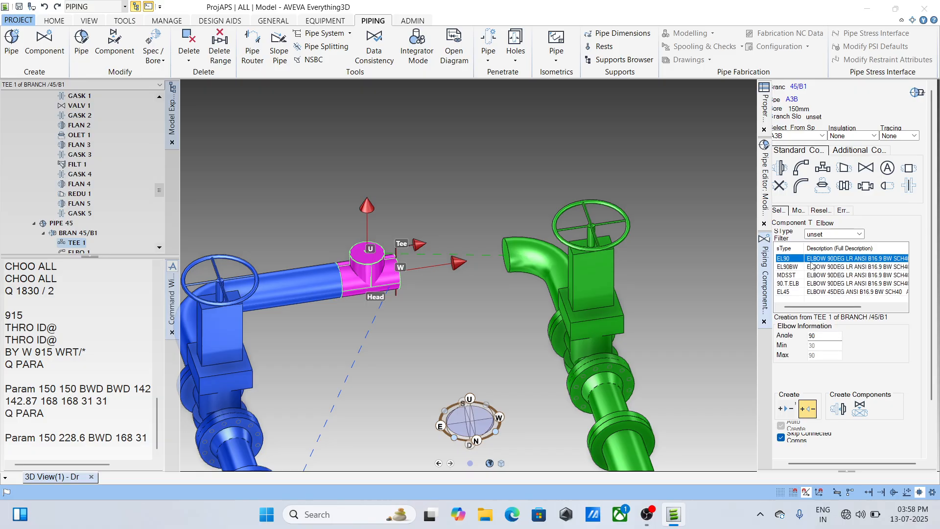
click(839, 408)
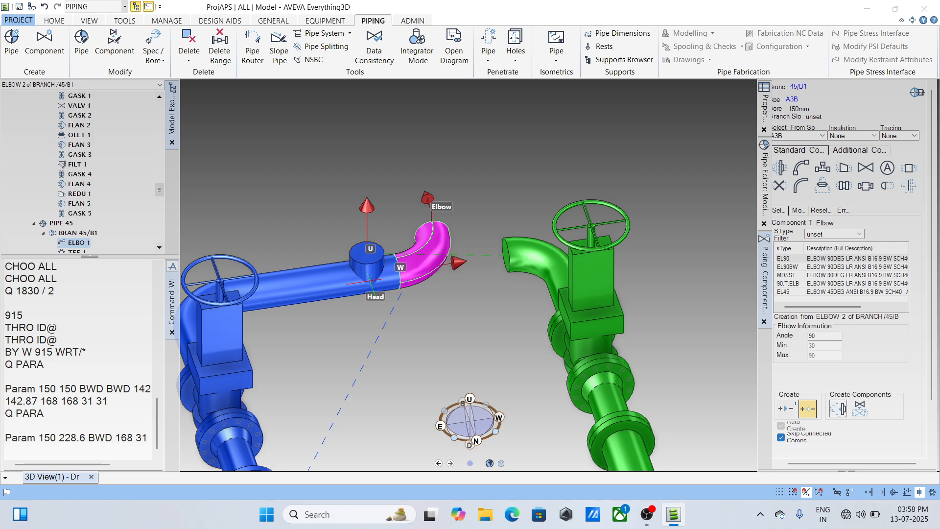
key(ctrl+z)
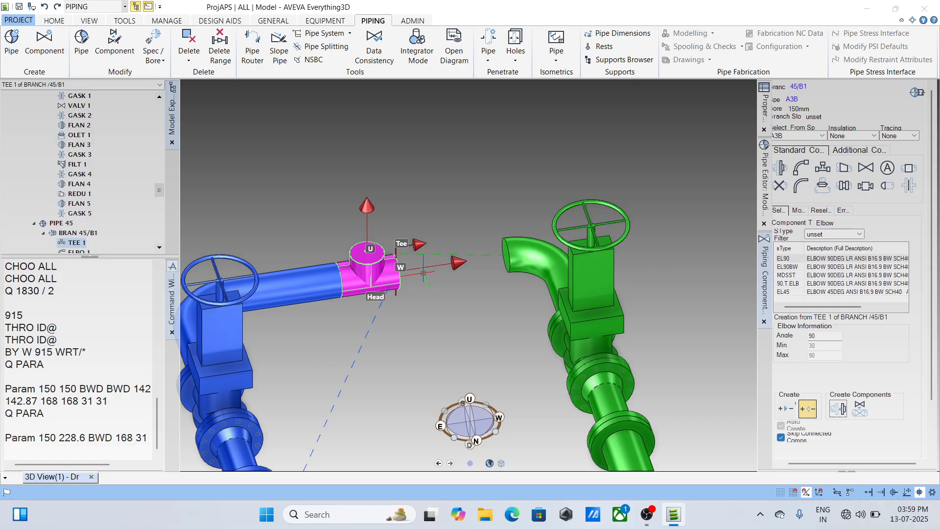
- Set the tee's arrive point to P3 and add an EL90 elbow on its upward outlet
click(799, 210)
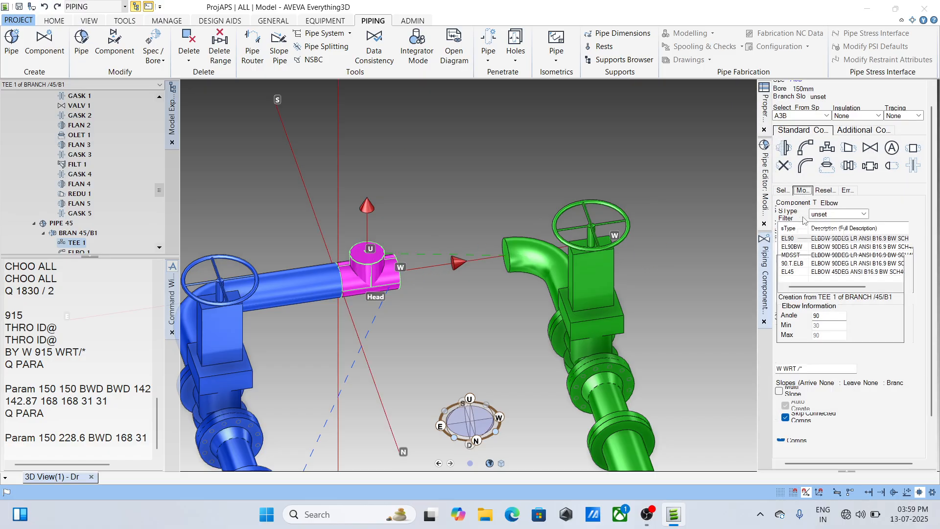
click(880, 437)
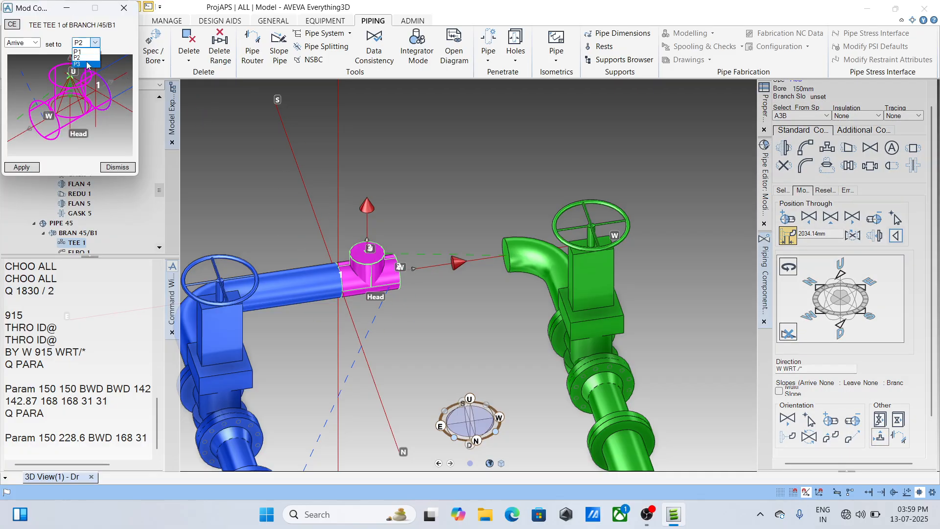
click(94, 45)
click(79, 67)
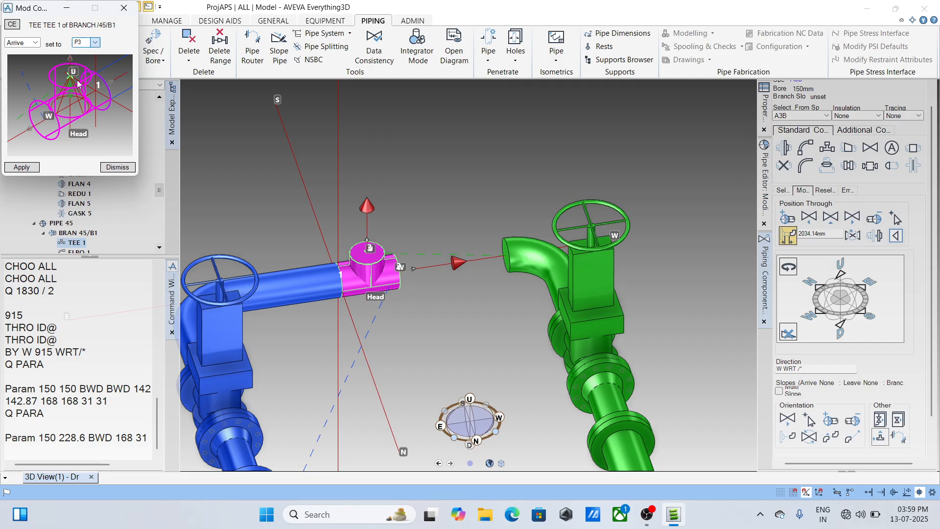
click(25, 166)
click(124, 8)
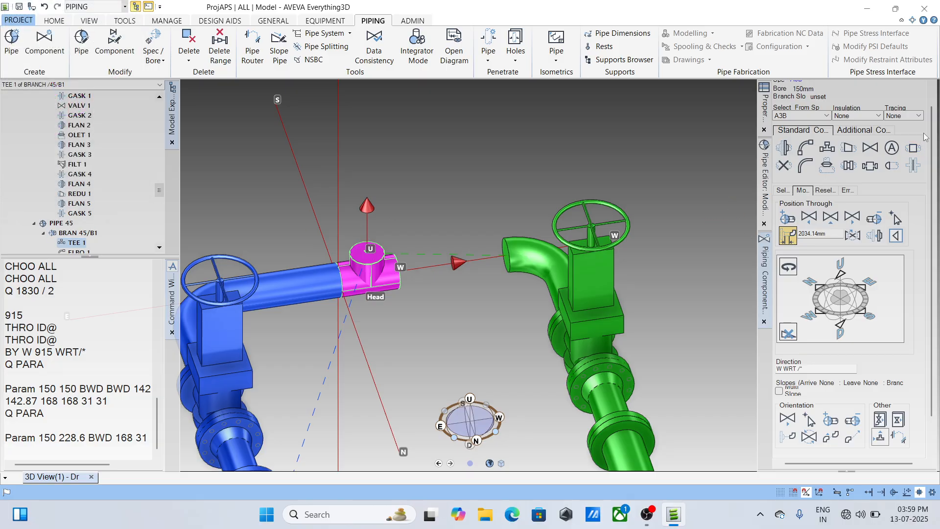
click(805, 147)
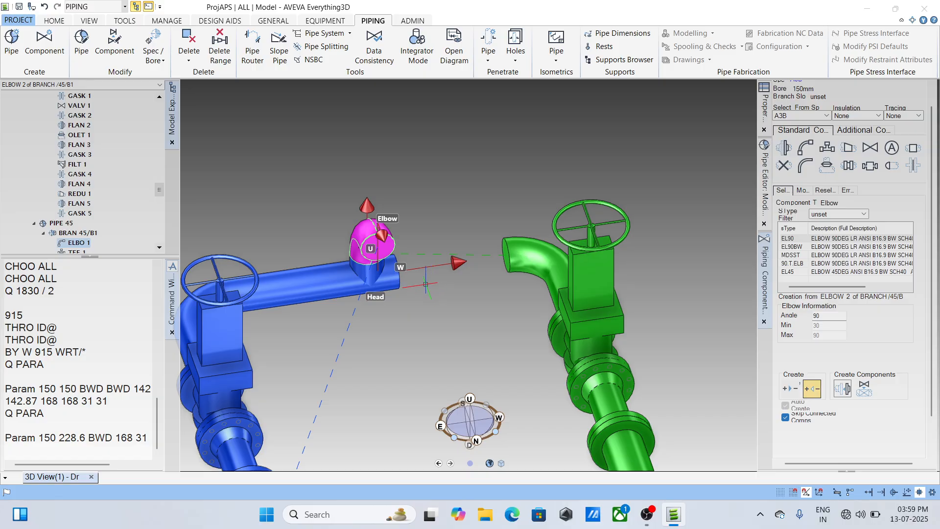
- Reconnect the head of the copied pipe's branch to the tee of branch 45/B1 and save the work
click(522, 252)
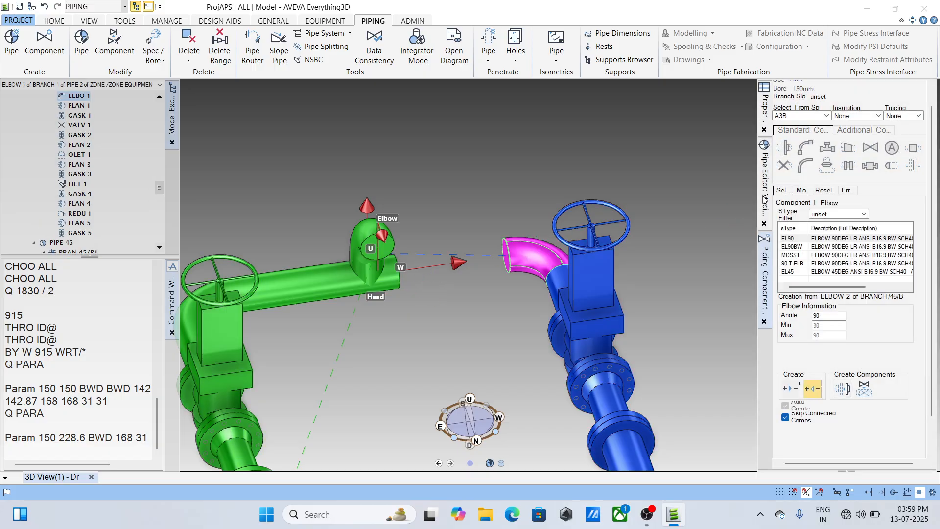
click(764, 199)
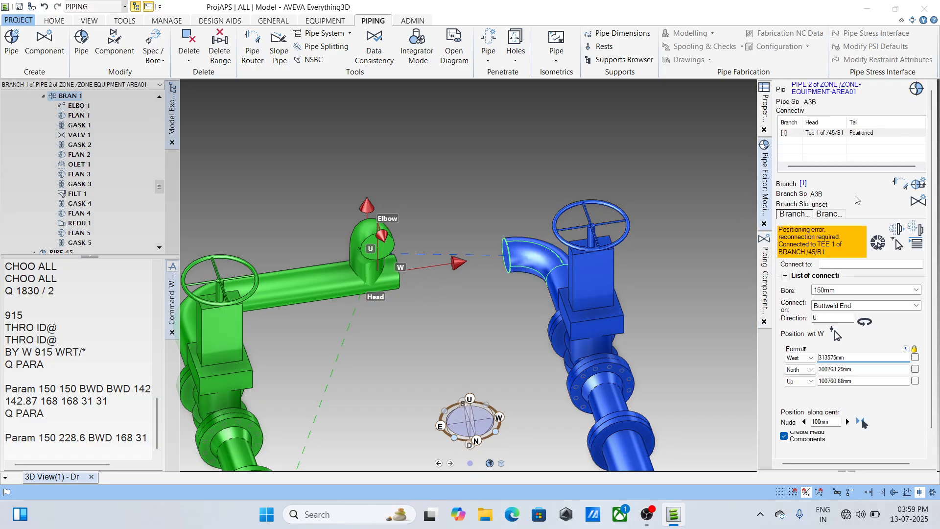
click(897, 244)
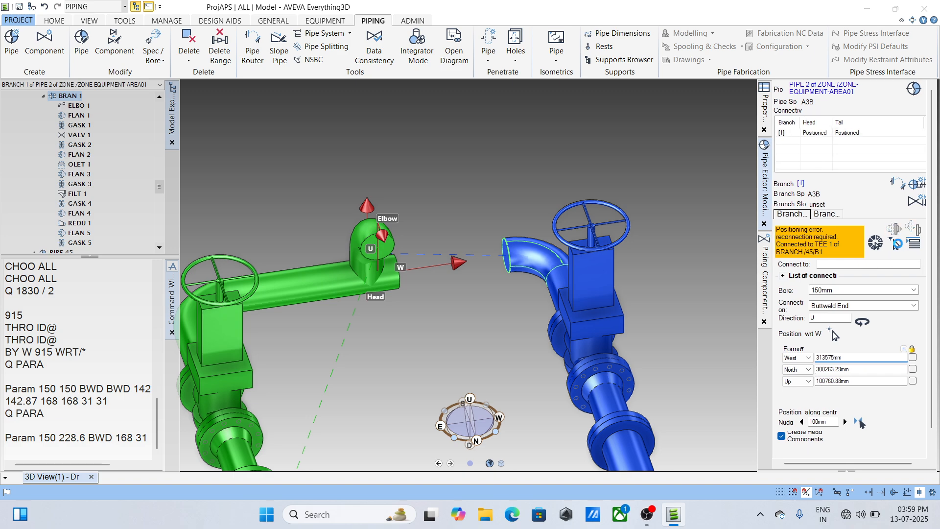
click(394, 266)
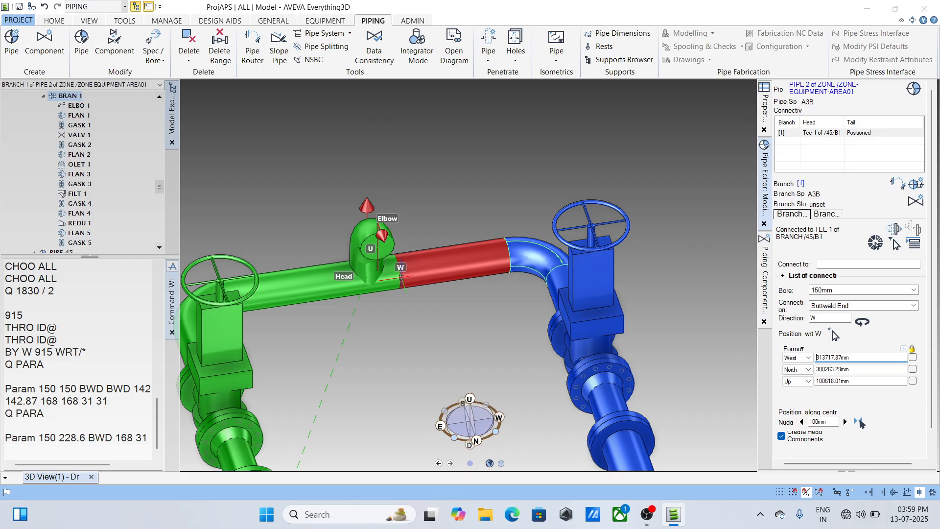
click(20, 7)
click(451, 288)
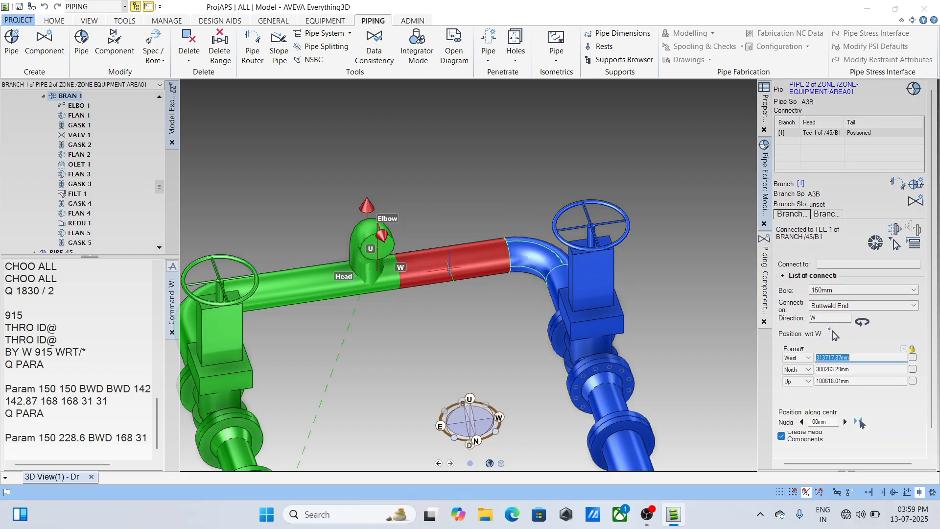
- Inspect both pipe runs from the pumps to the shared tee and elbow, collapsing the copied pipe's BRAN 1 in the model hierarchy
scroll(449, 269, down, 5)
scroll(440, 268, up, 1)
mouse_move(399, 272)
middle_down()
mouse_move(298, 277)
mouse_move(489, 229)
mouse_move(512, 267)
mouse_move(510, 254)
middle_up()
scroll(279, 281, down, 3)
scroll(391, 237, up, 5)
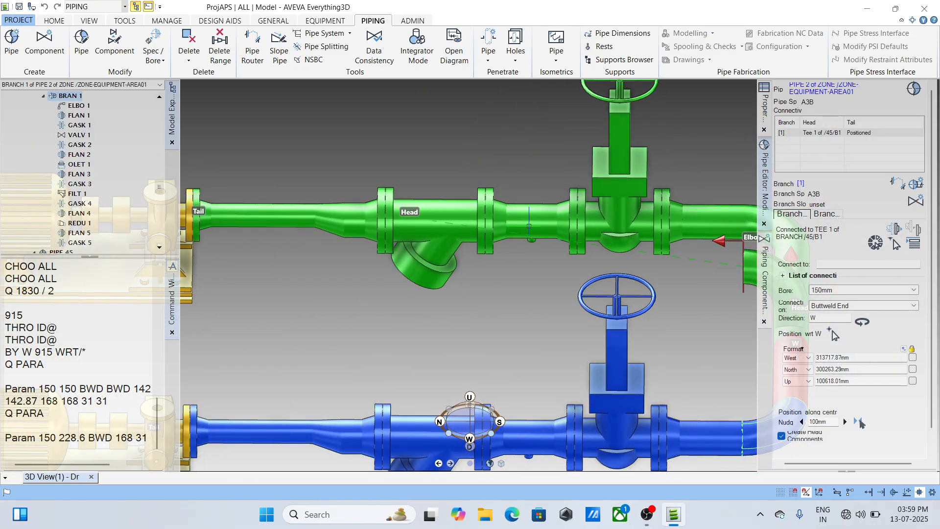
scroll(529, 226, up, 1)
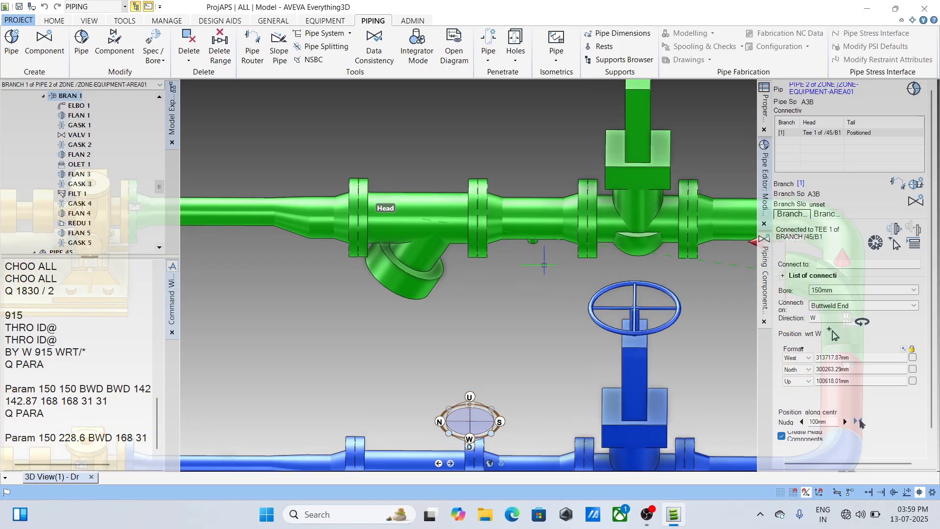
middle_drag(542, 237, 461, 221)
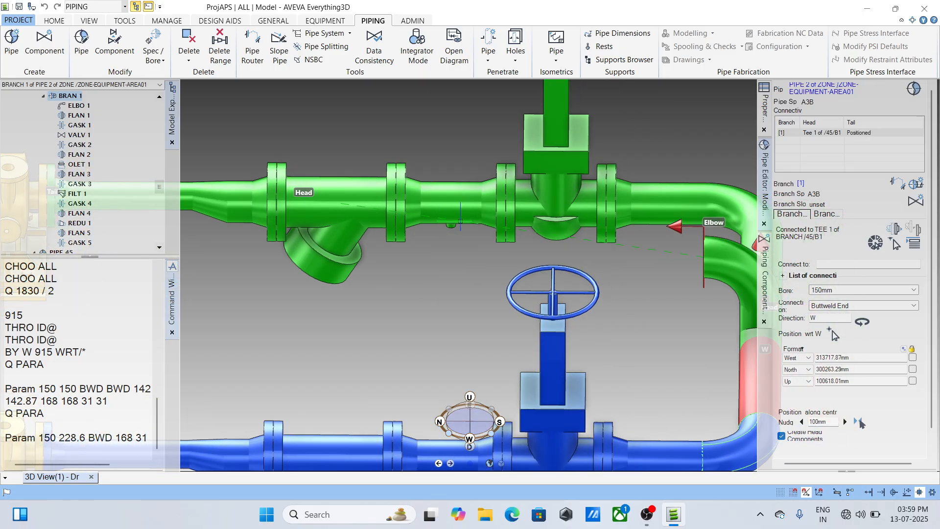
scroll(493, 214, up, 1)
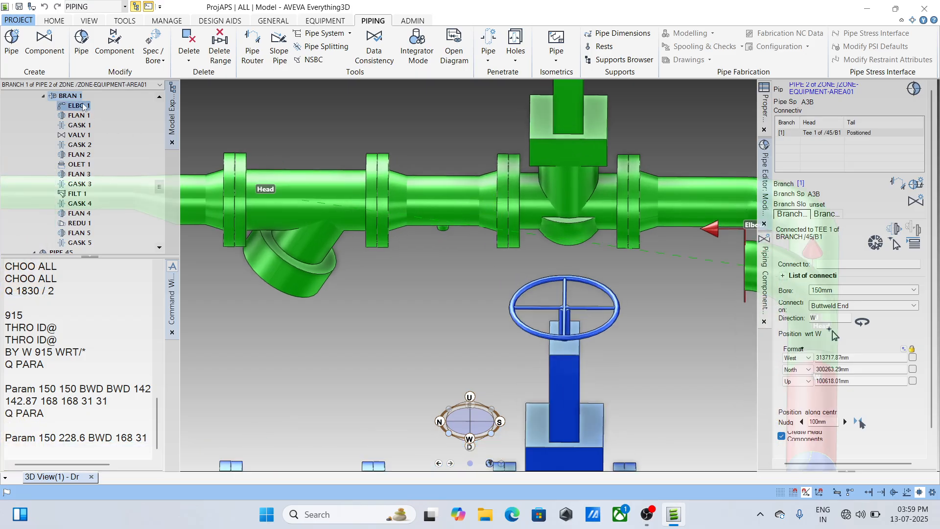
click(43, 96)
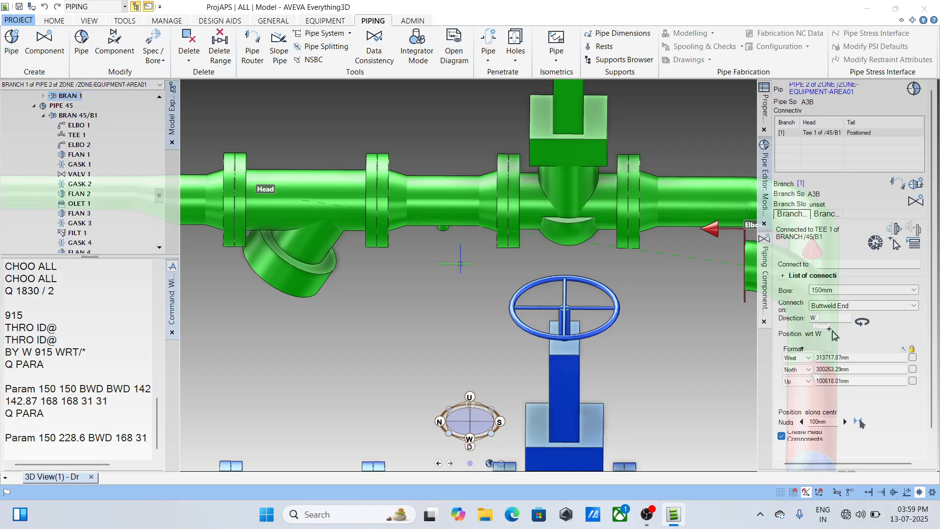
scroll(464, 258, down, 2)
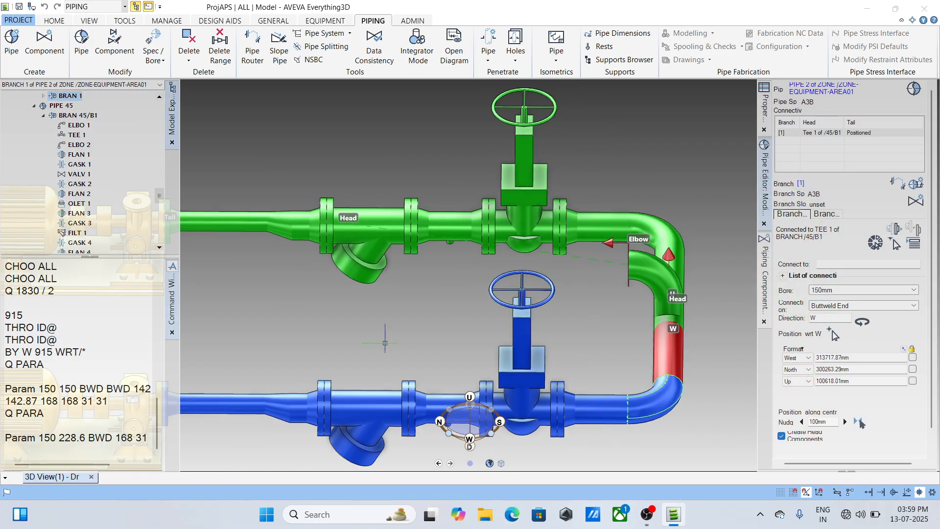
scroll(382, 341, down, 2)
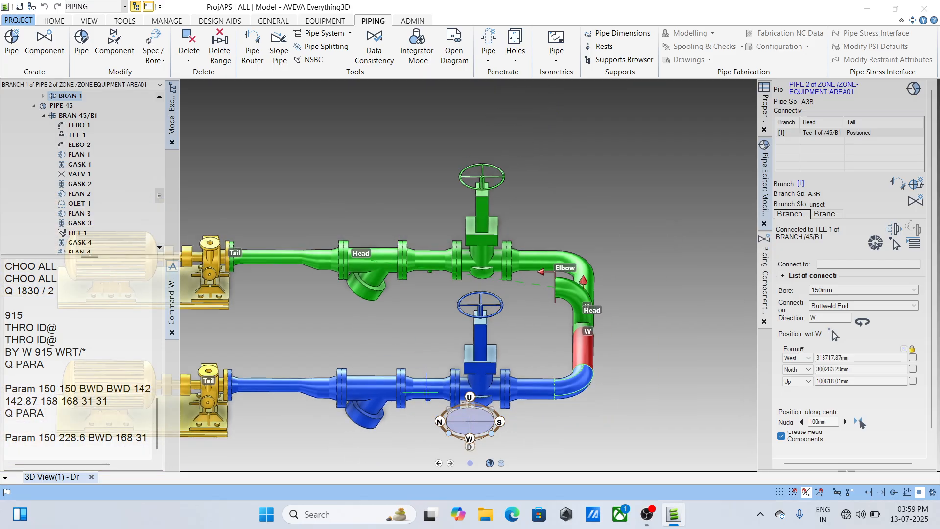
scroll(425, 391, up, 2)
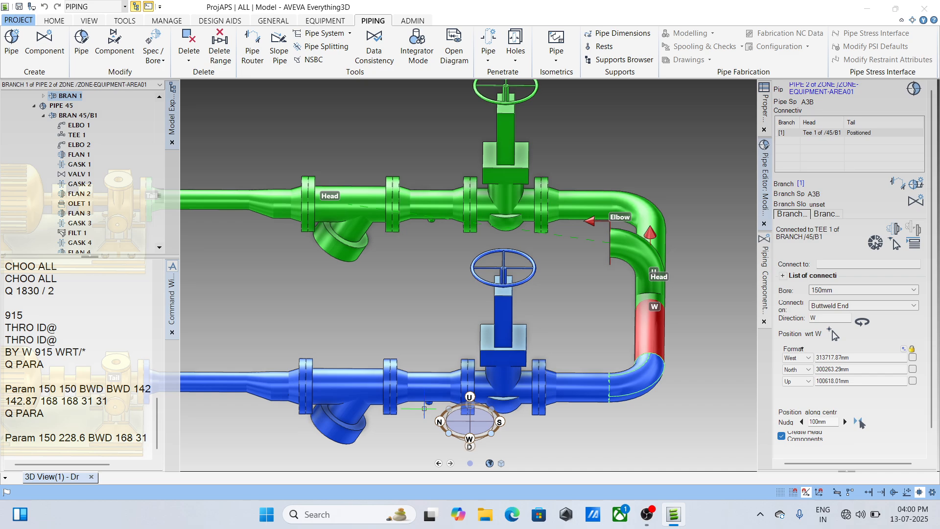
scroll(428, 406, down, 1)
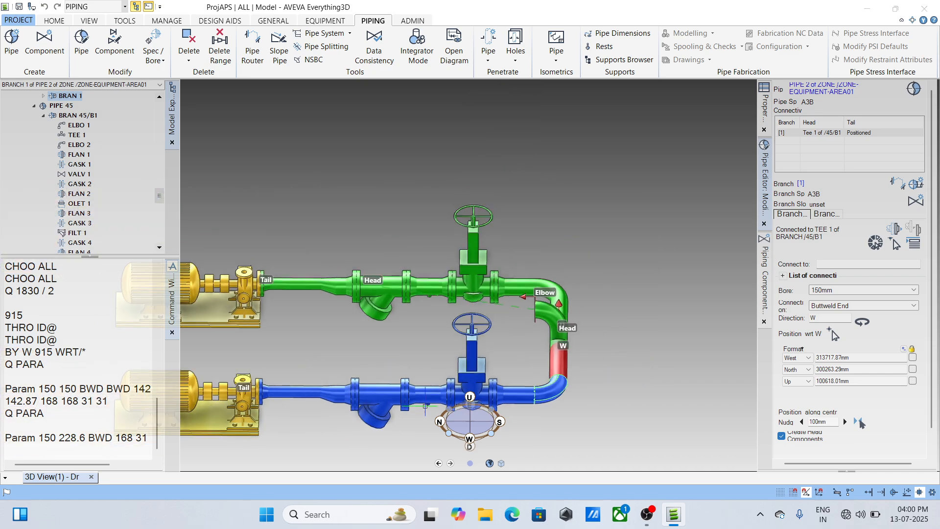
middle_drag(425, 406, 401, 314)
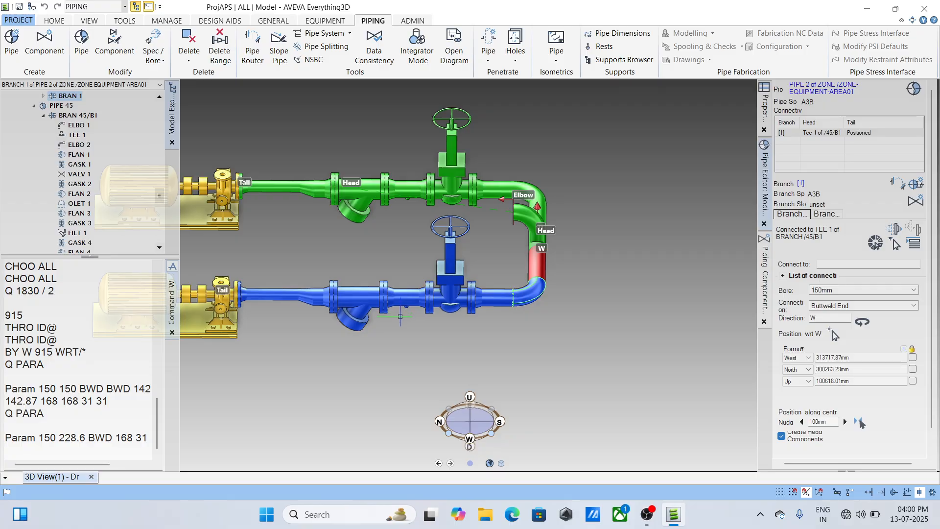
shift+middle_drag(375, 302, 387, 301)
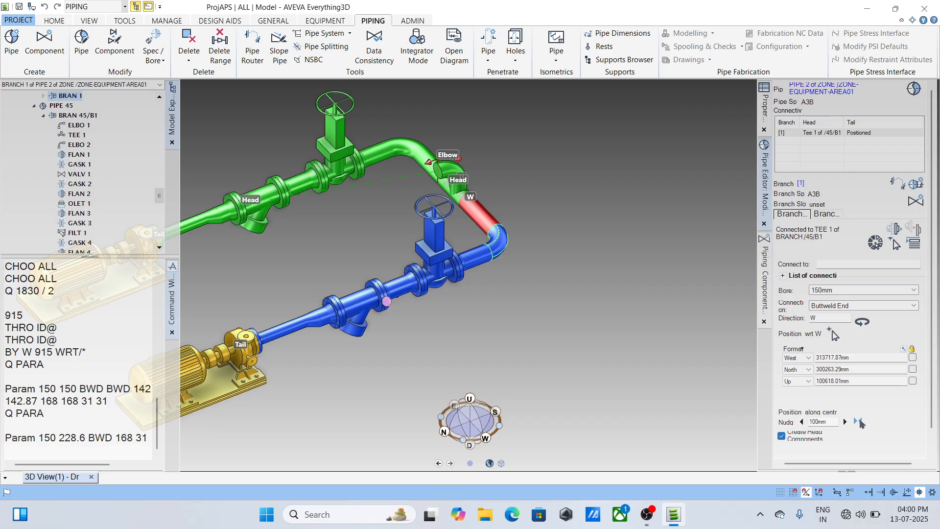
shift+middle_drag(386, 301, 382, 306)
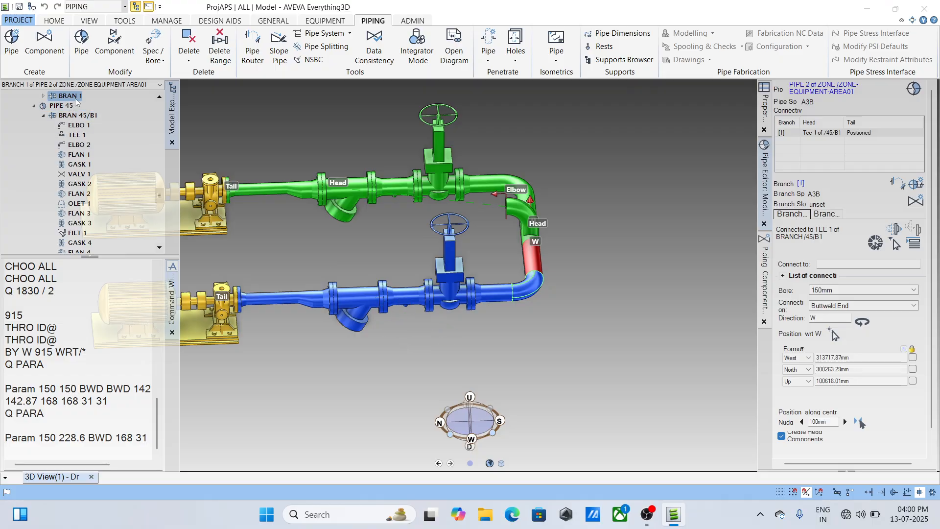
- Try to create a new branch under the copied pipe, and undo its creation
scroll(76, 101, up, 1)
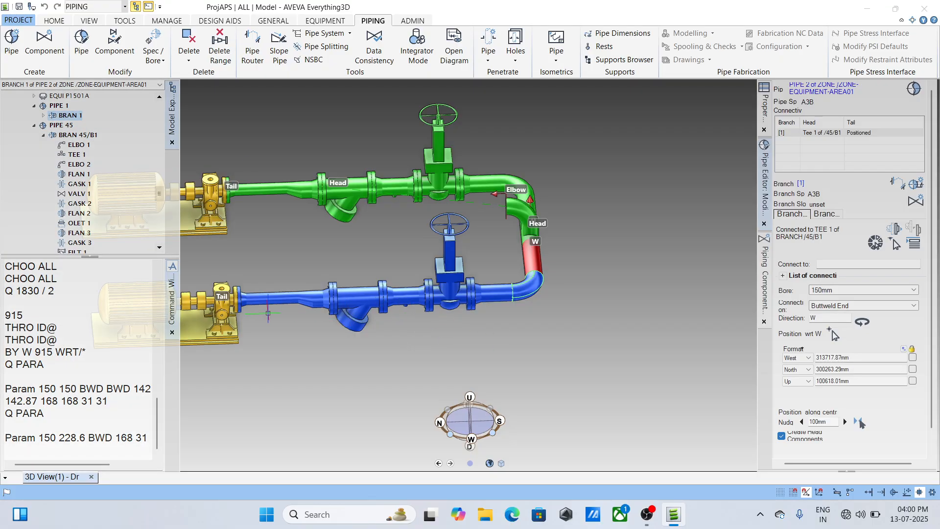
click(913, 89)
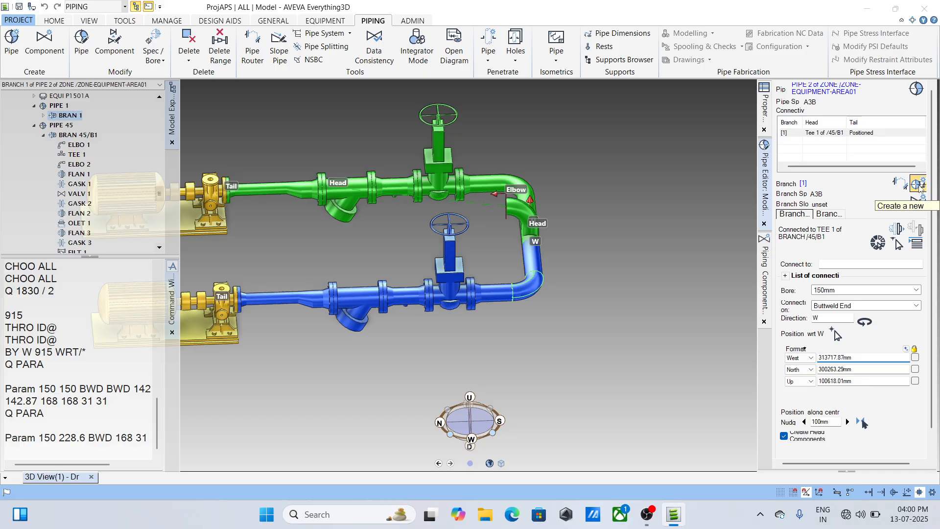
click(919, 185)
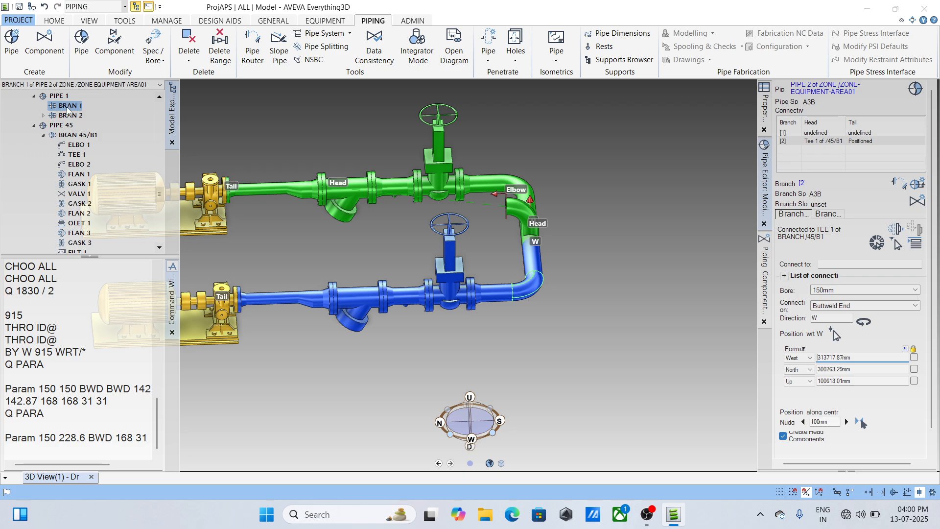
key(ctrl+z)
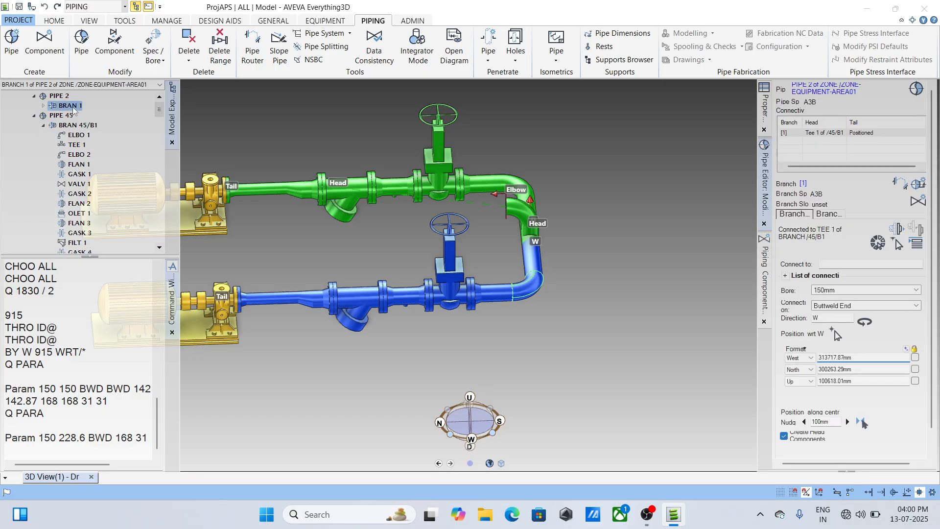
- Reload the copied pipe, PIPE 2, for modification and create a new branch under it
click(917, 89)
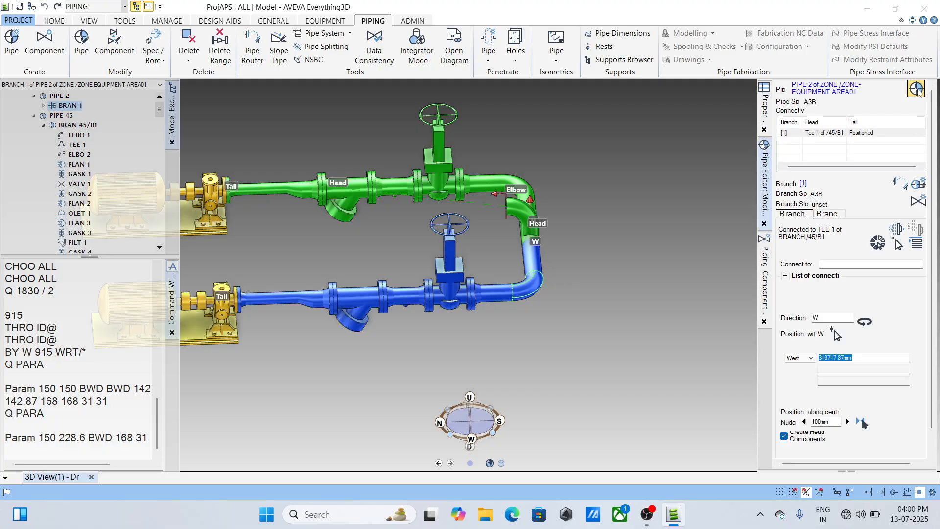
click(920, 185)
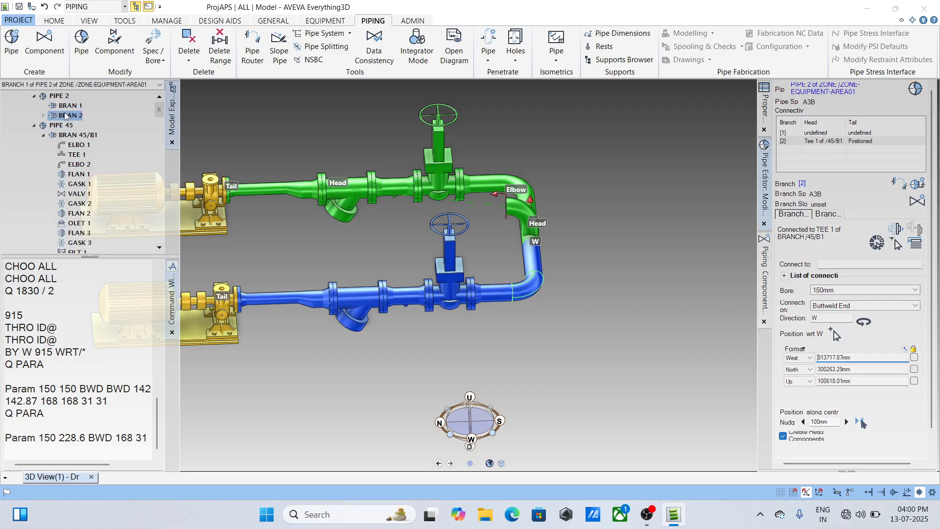
- Undo the extra third branch created under PIPE 2 and save the work with two branches kept
click(919, 184)
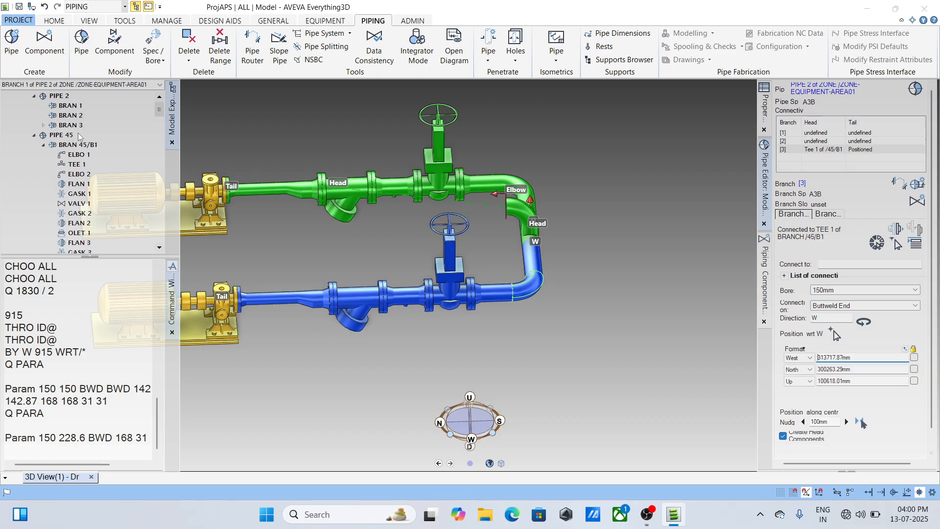
key(ctrl+z)
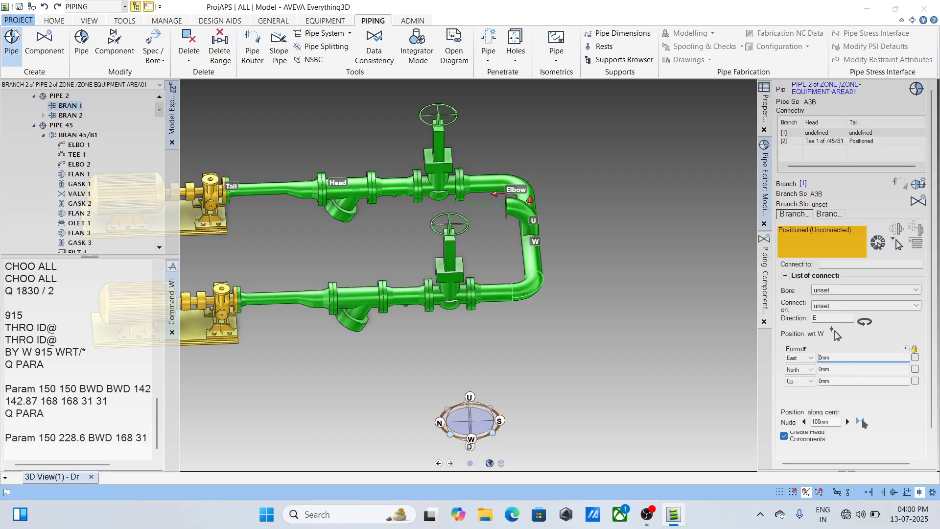
click(21, 6)
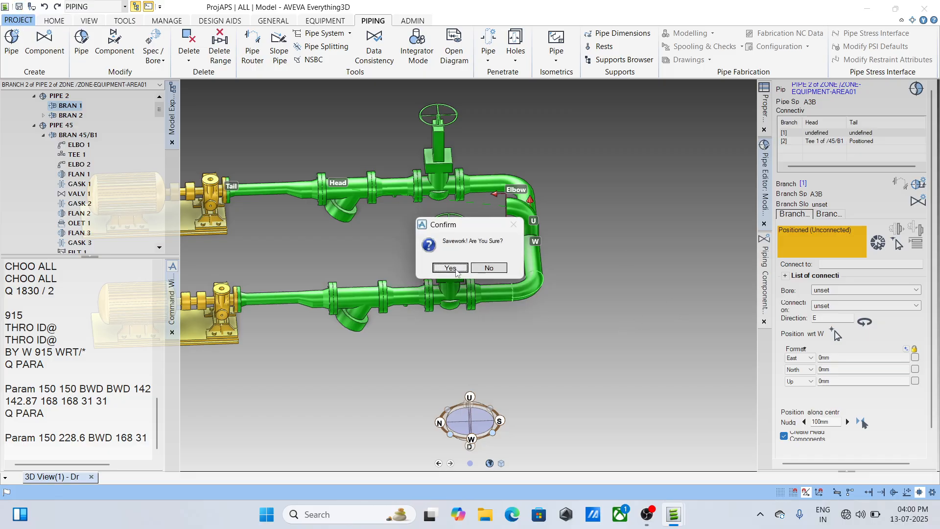
click(450, 269)
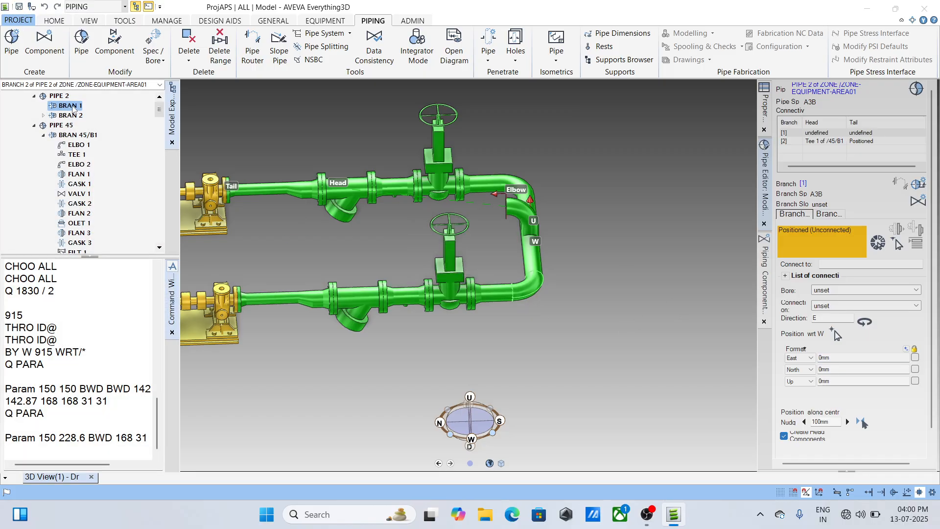
- Reload PIPE 2 for modification, comparing the head and tail settings of its unconnected BRAN 1 and its tee-connected BRAN 2
click(915, 90)
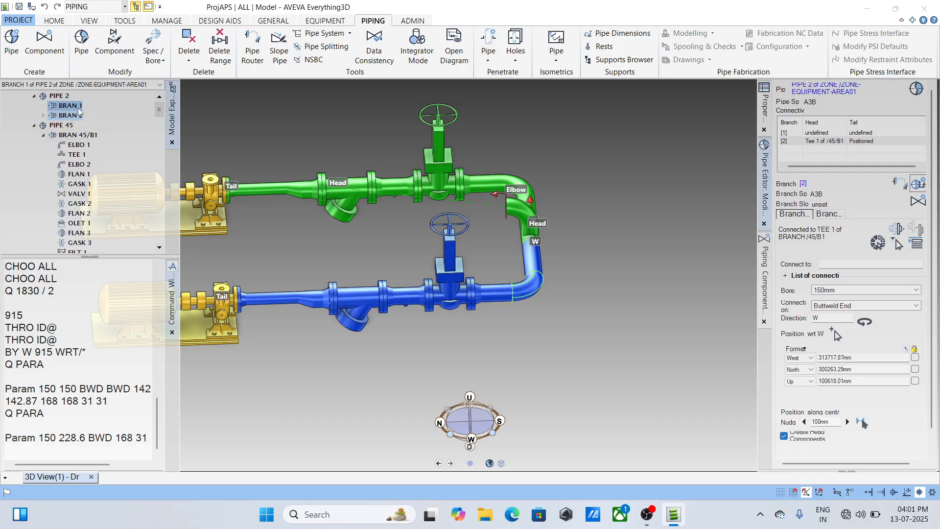
click(912, 97)
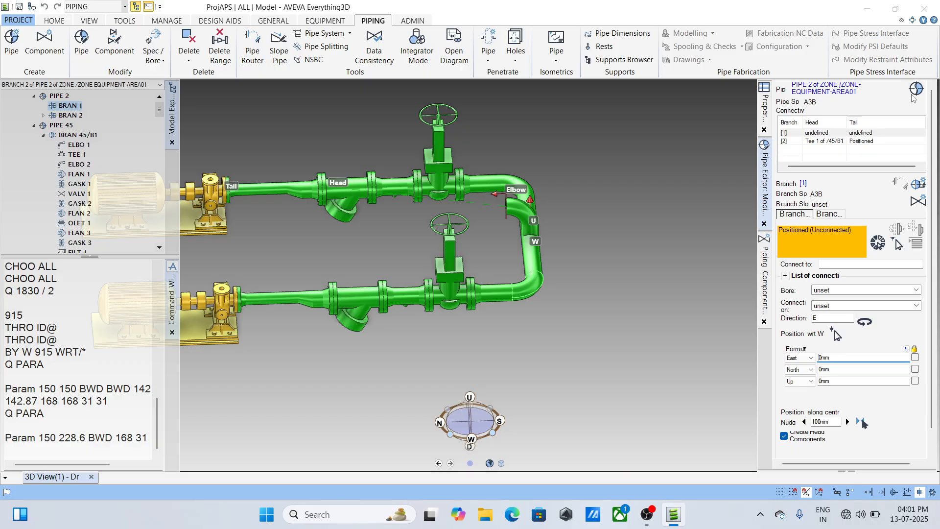
click(914, 97)
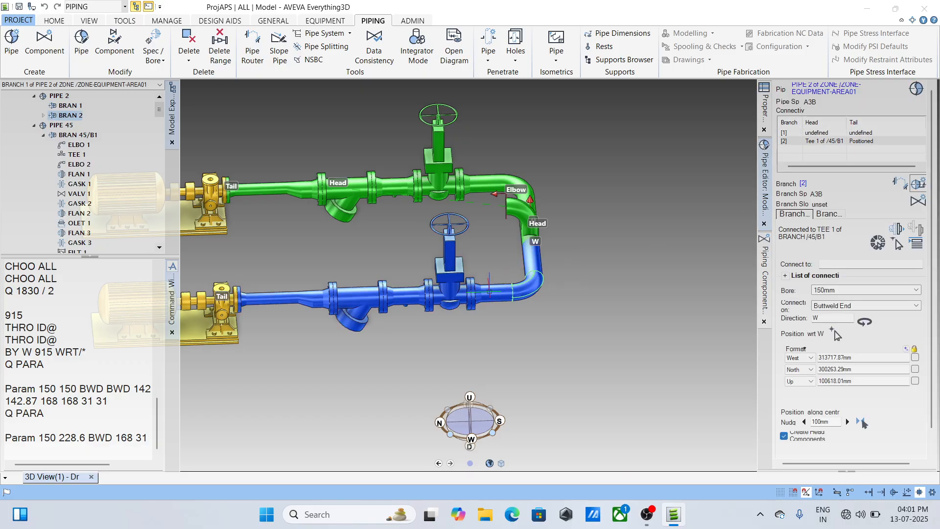
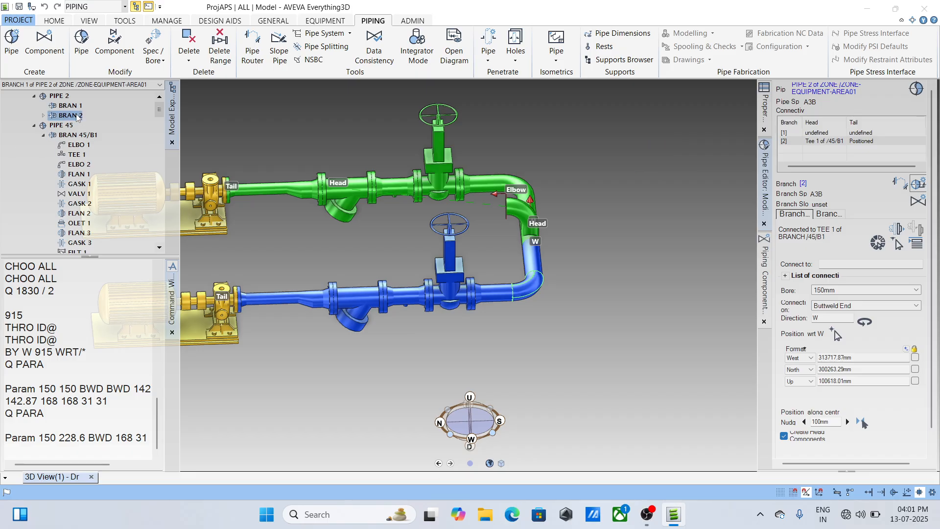
- Reload PIPE 2 for modification and connect the head of its empty BRAN 1 to the small olet beneath the lower pipe run
click(918, 89)
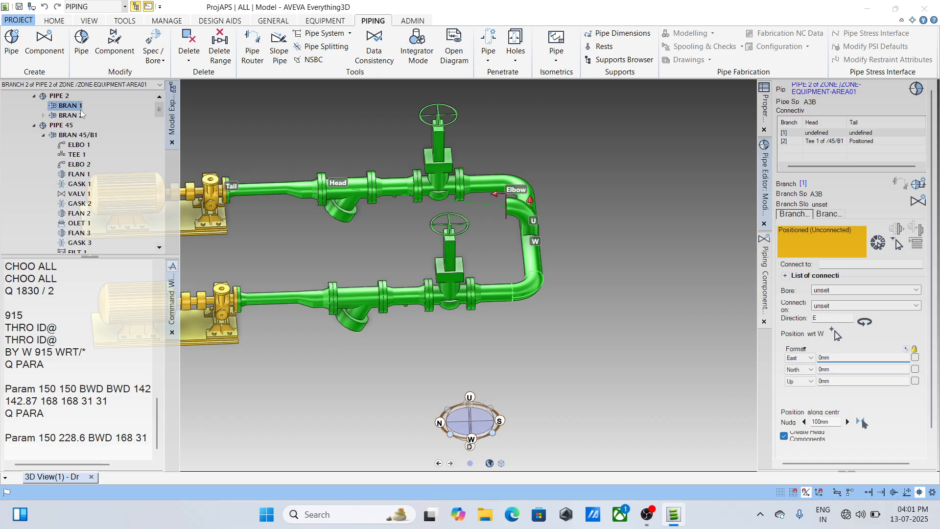
click(916, 89)
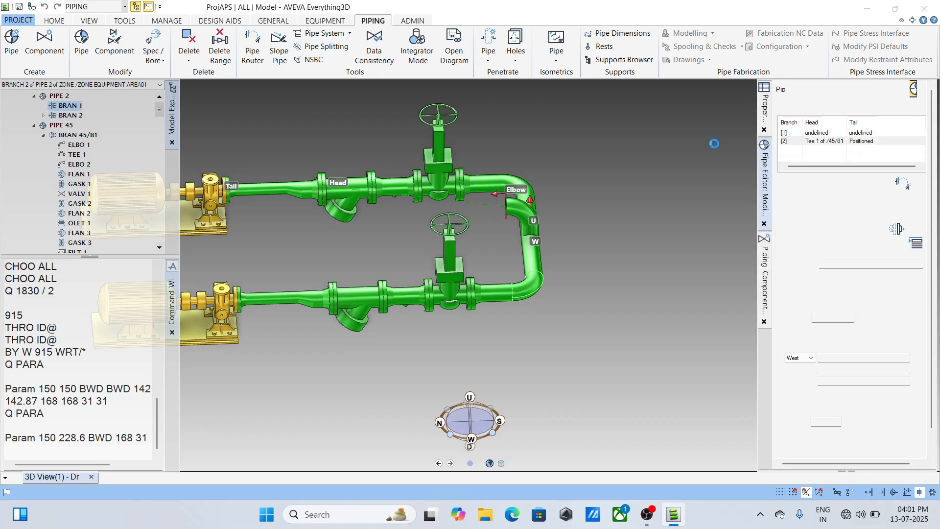
click(69, 106)
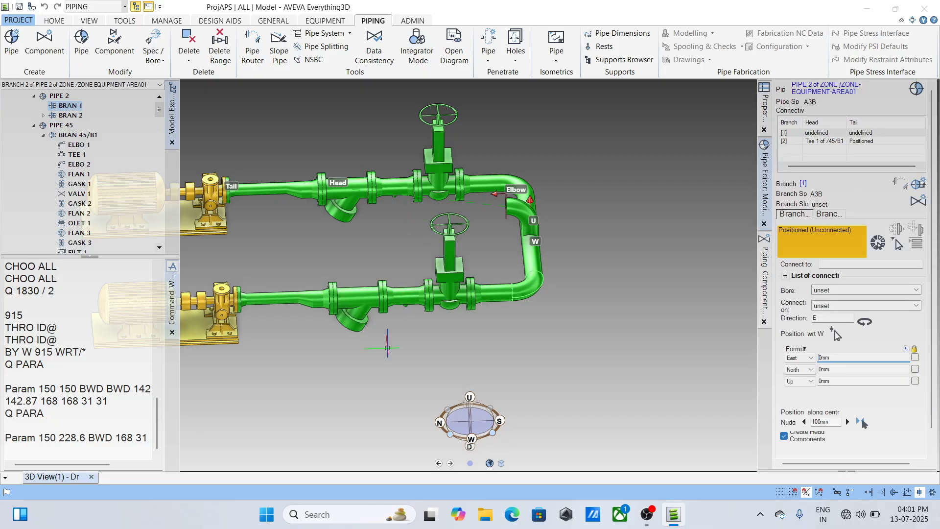
scroll(425, 368, up, 5)
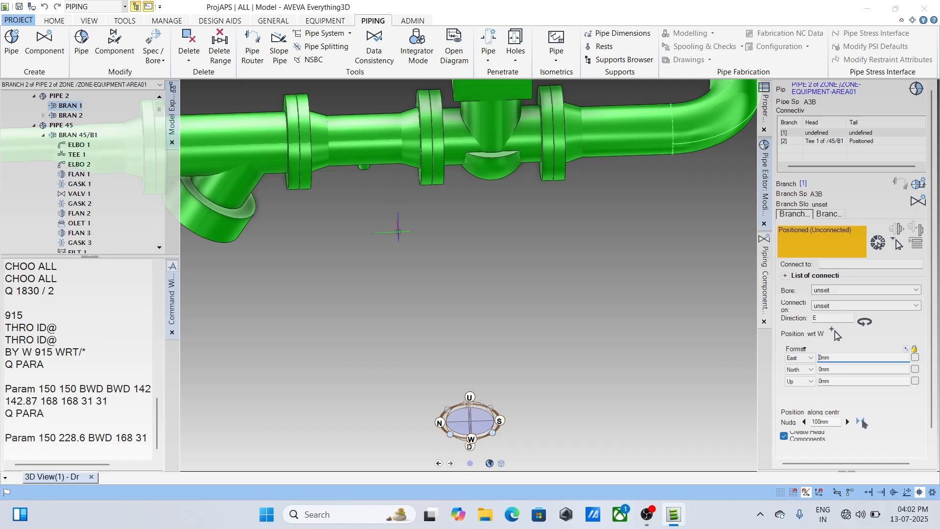
click(899, 244)
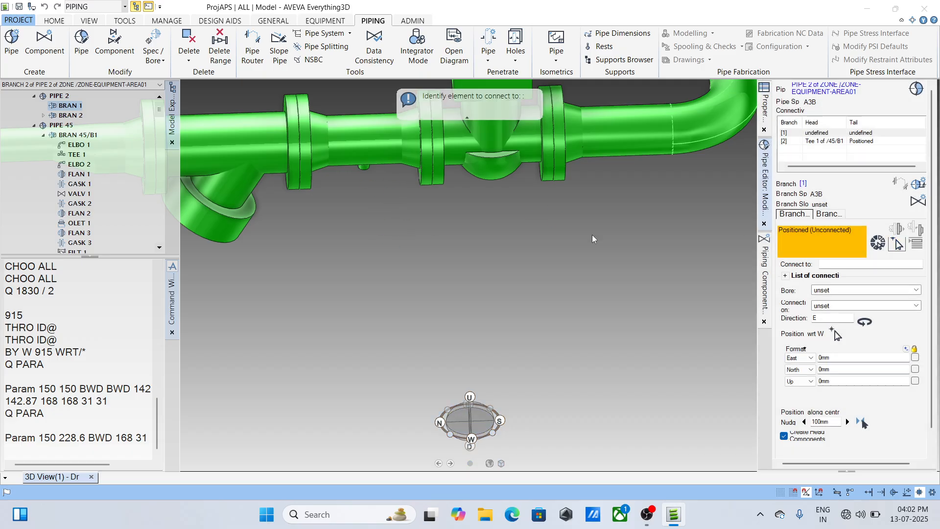
click(363, 166)
click(536, 218)
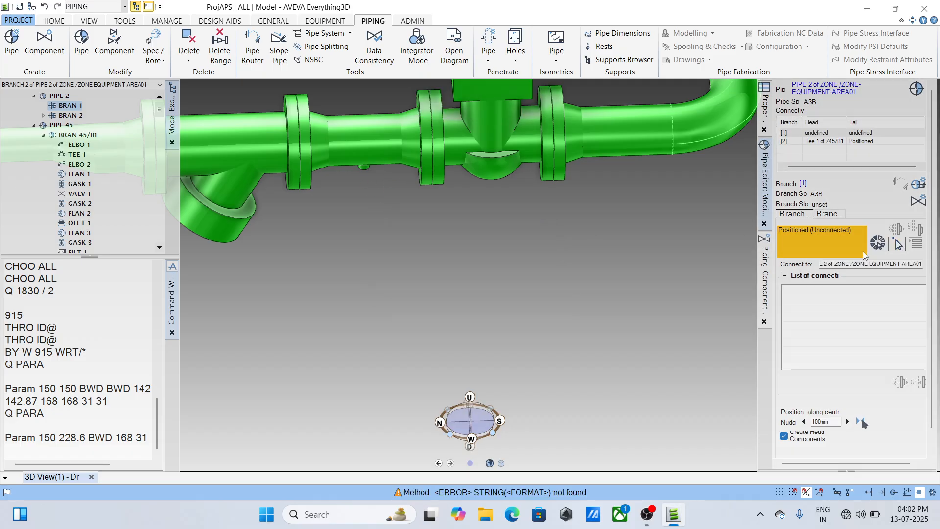
click(899, 244)
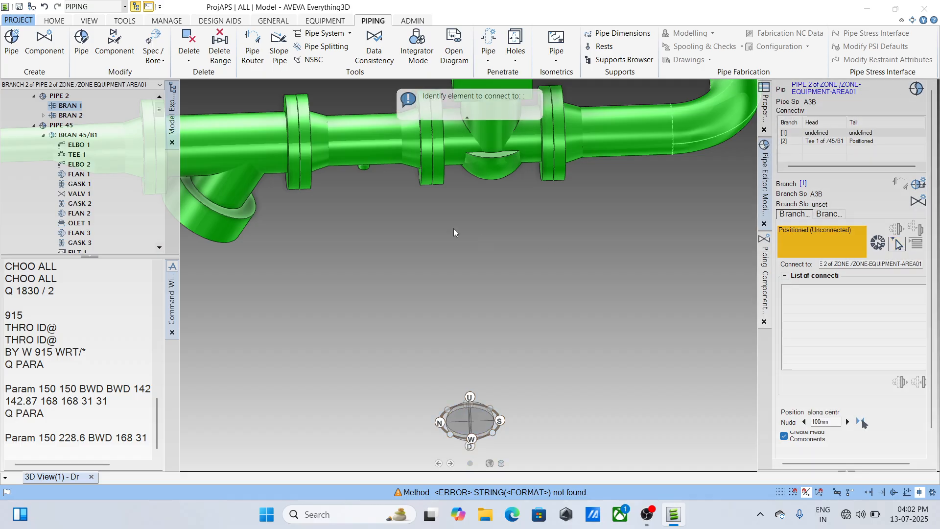
click(365, 171)
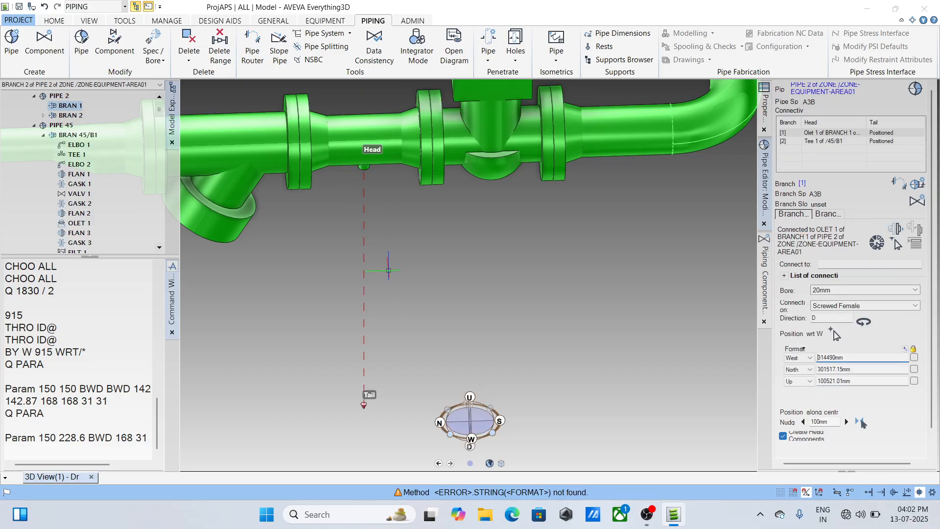
- Load the new 20 mm branch of PIPE 2 for component creation from spec A3B and choose valve as the component type
click(764, 266)
scroll(928, 92, up, 1)
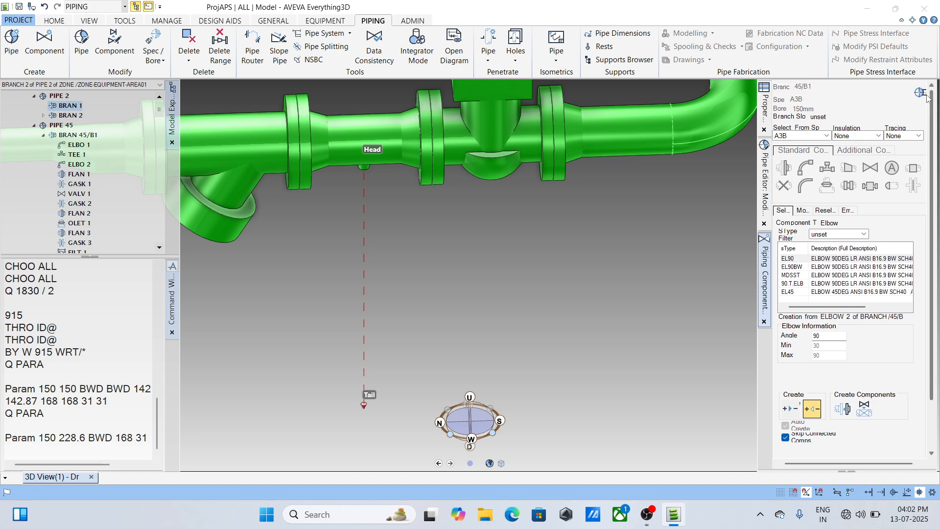
click(922, 93)
click(802, 167)
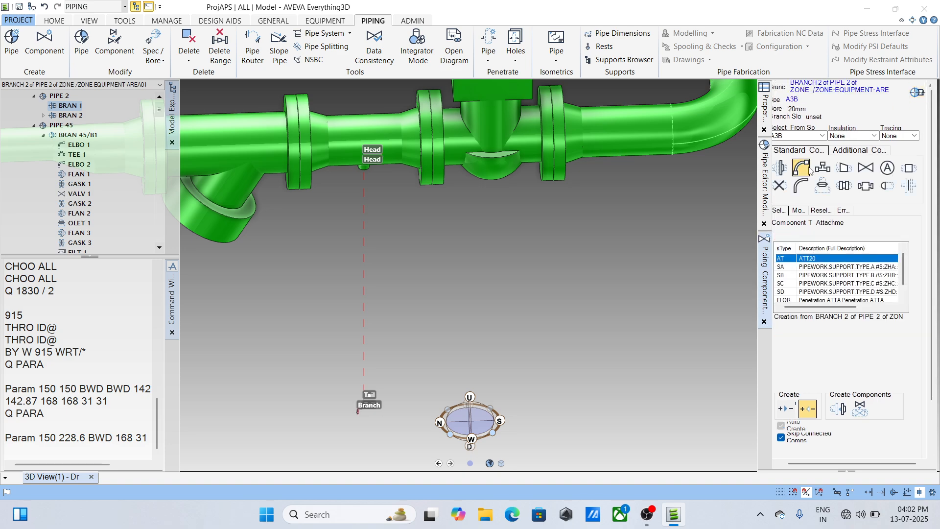
click(866, 168)
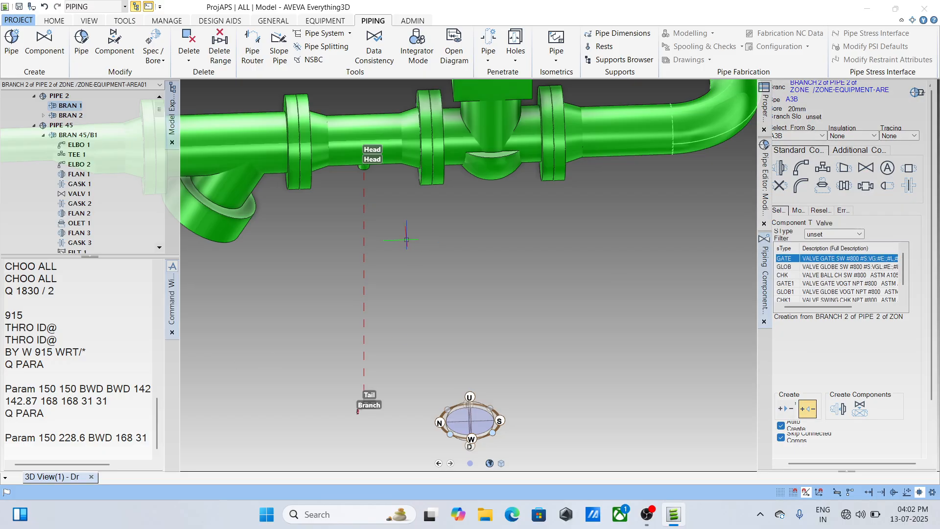
- Examine the new branch's head and tail ends and set component creation to run forwards from the head
scroll(367, 149, up, 2)
middle_drag(368, 160, 363, 136)
scroll(381, 174, down, 2)
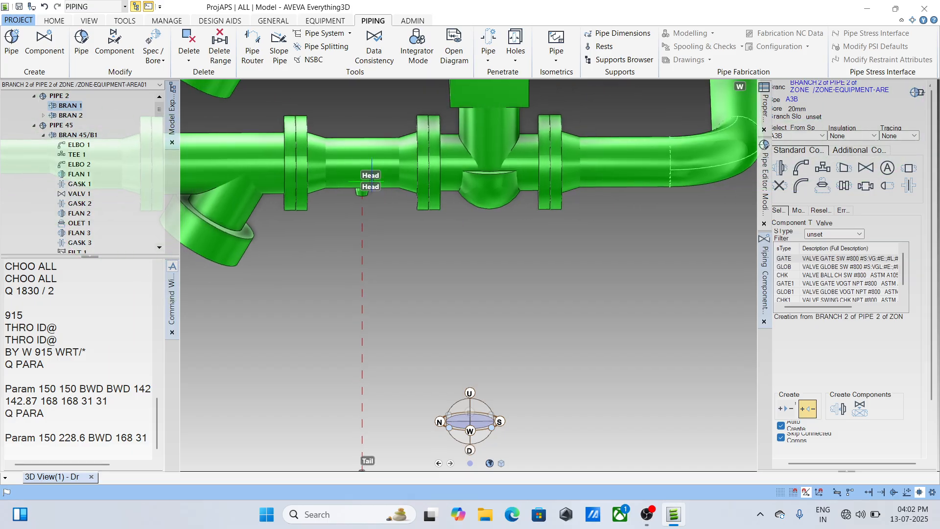
scroll(389, 306, down, 2)
scroll(389, 306, up, 2)
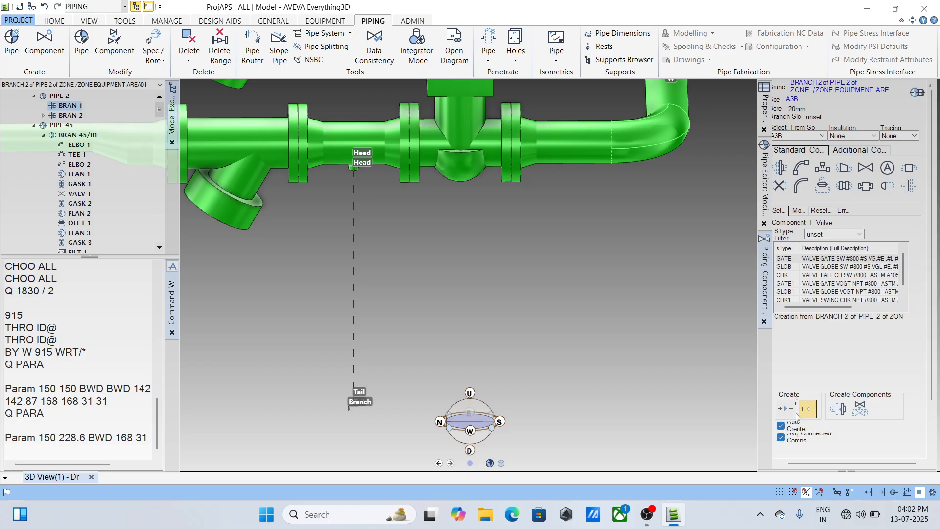
scroll(326, 420, up, 4)
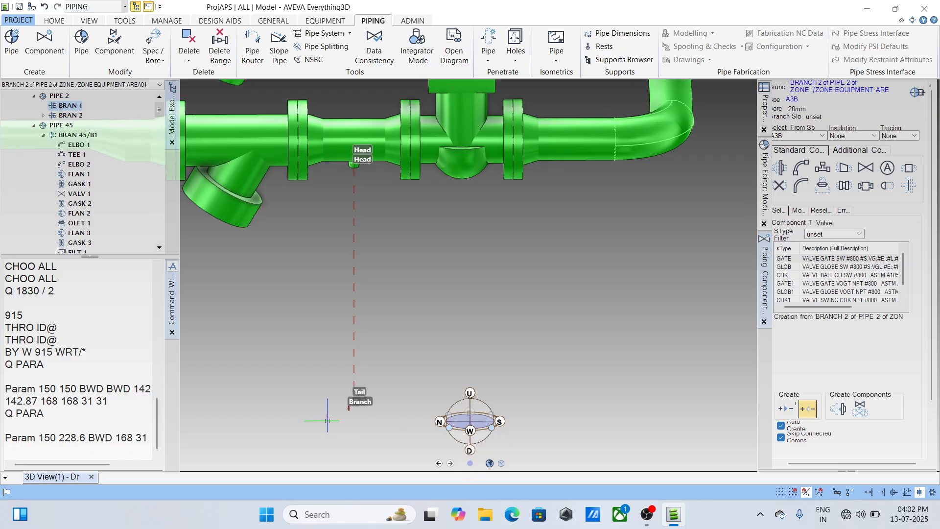
scroll(348, 410, up, 2)
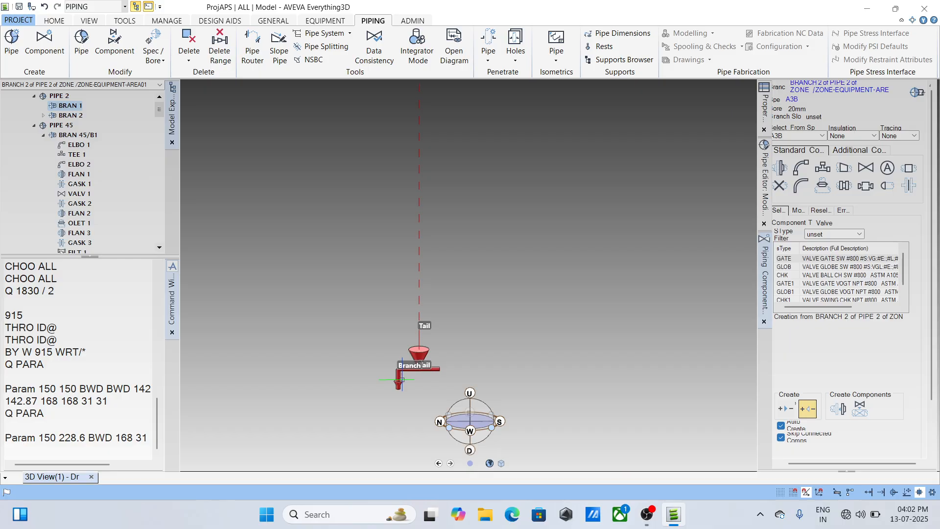
scroll(401, 379, down, 2)
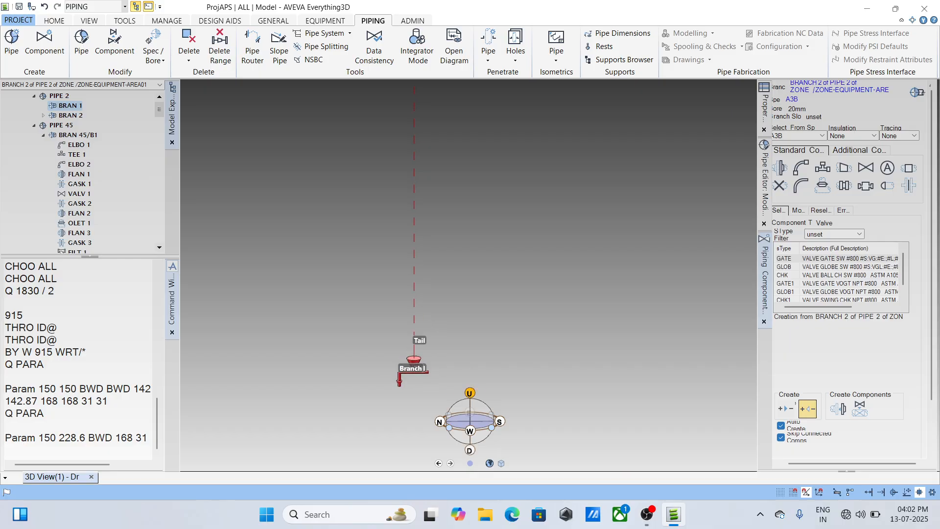
click(786, 408)
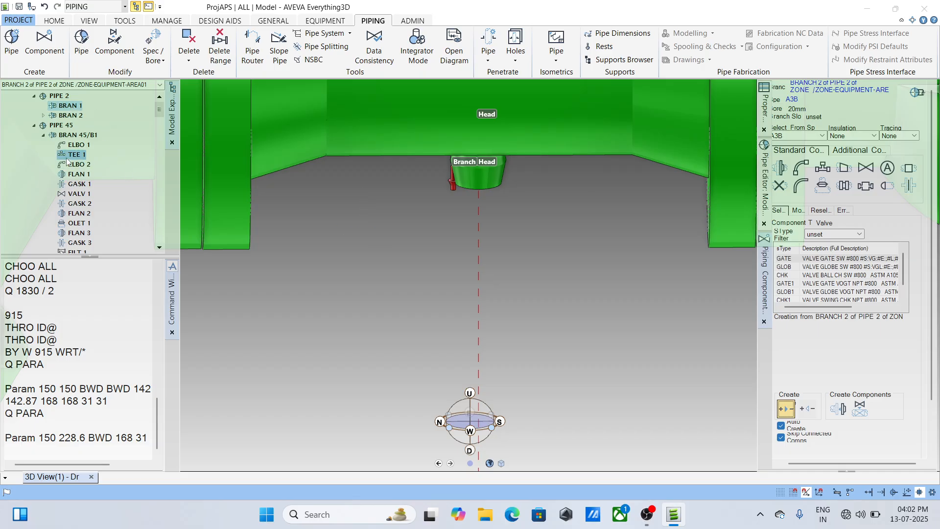
- Try to create a GATE SW #800 valve forwards from the head of BRAN 1, and undo its creation
click(68, 110)
scroll(449, 290, down, 5)
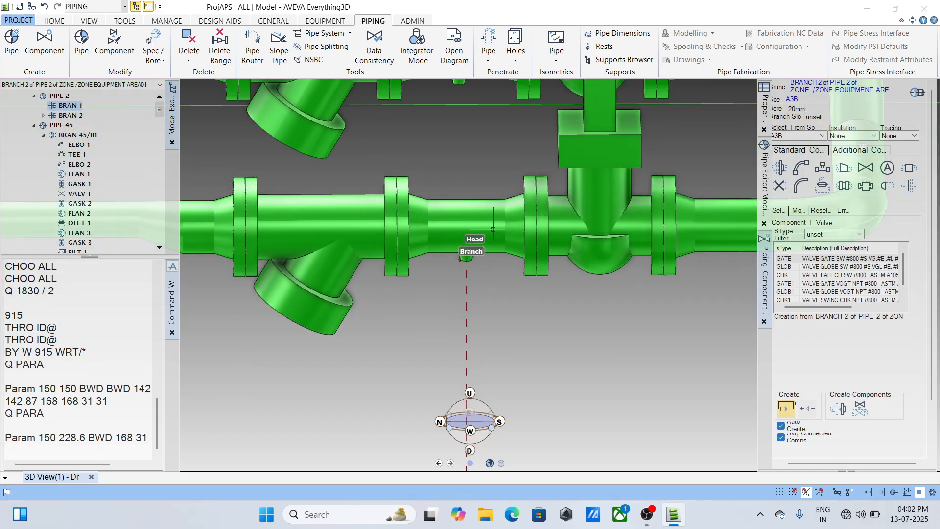
click(271, 208)
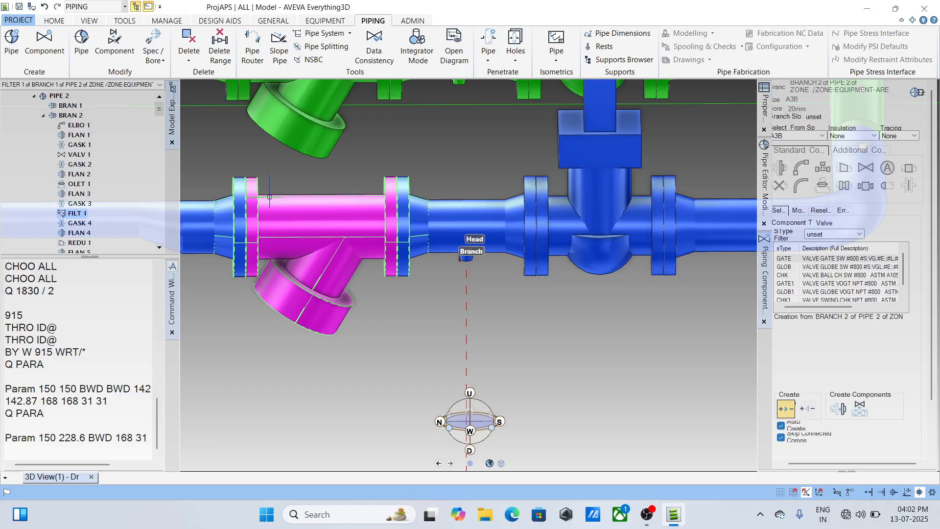
click(67, 105)
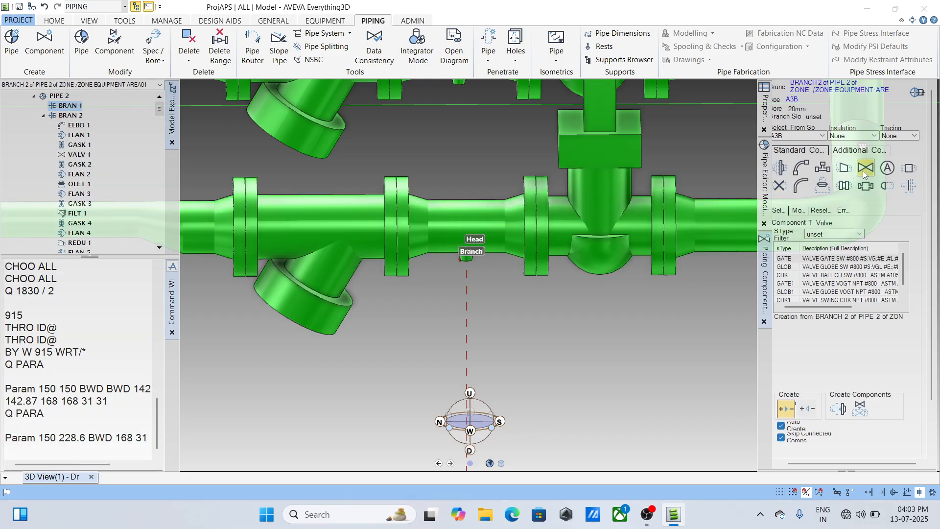
click(841, 411)
click(457, 271)
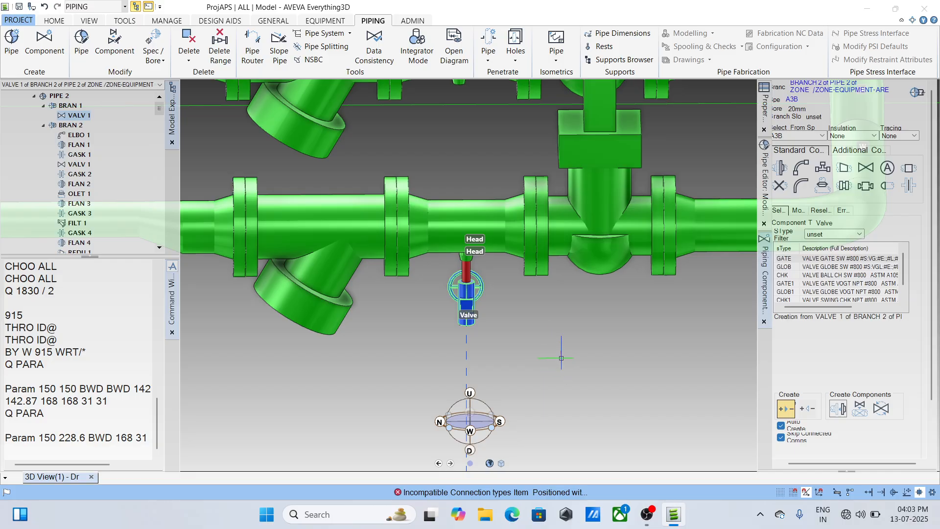
key(ctrl+z)
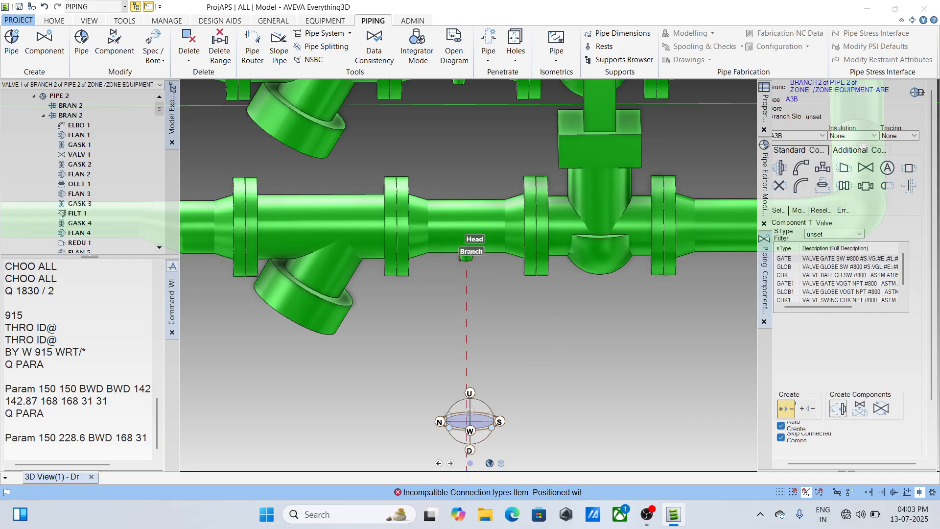
- Try to create the GATE valve backwards from the tail of the new branch, and undo its creation
click(808, 409)
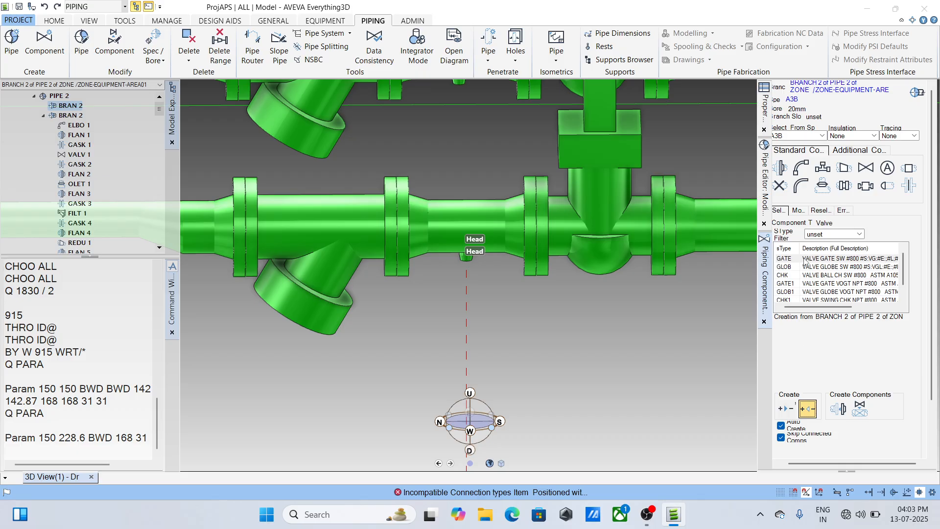
click(804, 262)
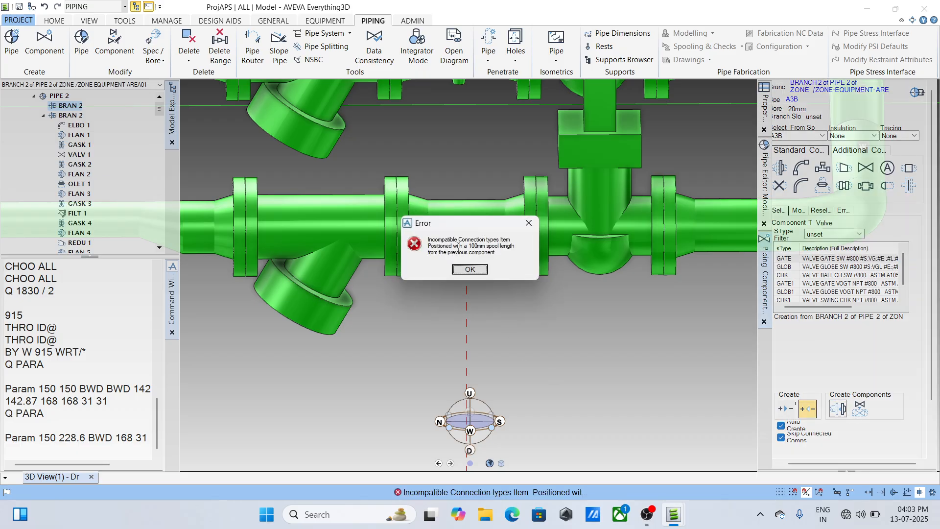
click(470, 269)
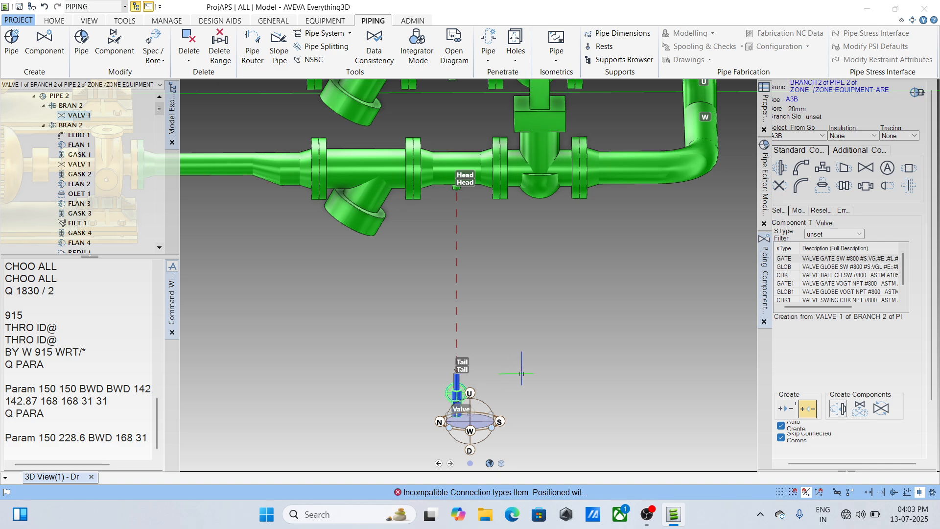
key(ctrl+z)
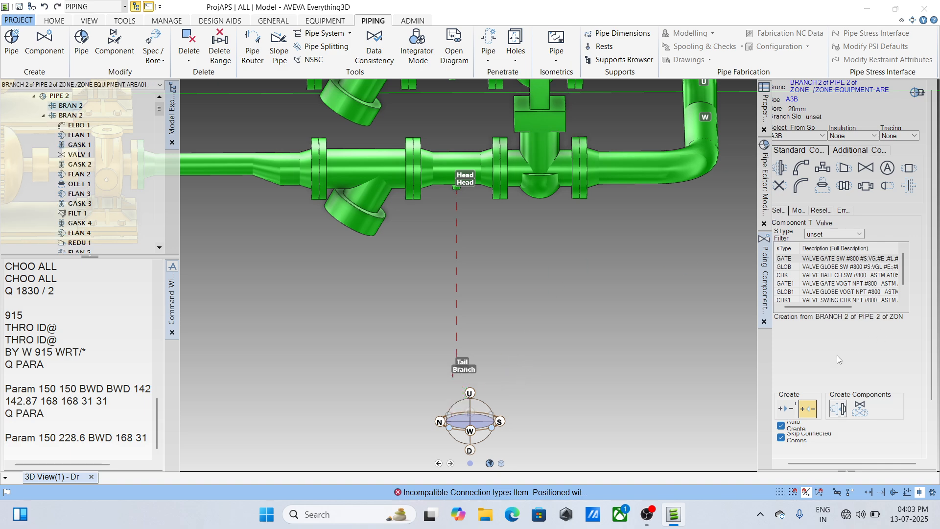
- Create a GATE SW #800 valve on the new branch, working forwards from its head at the olet
click(786, 408)
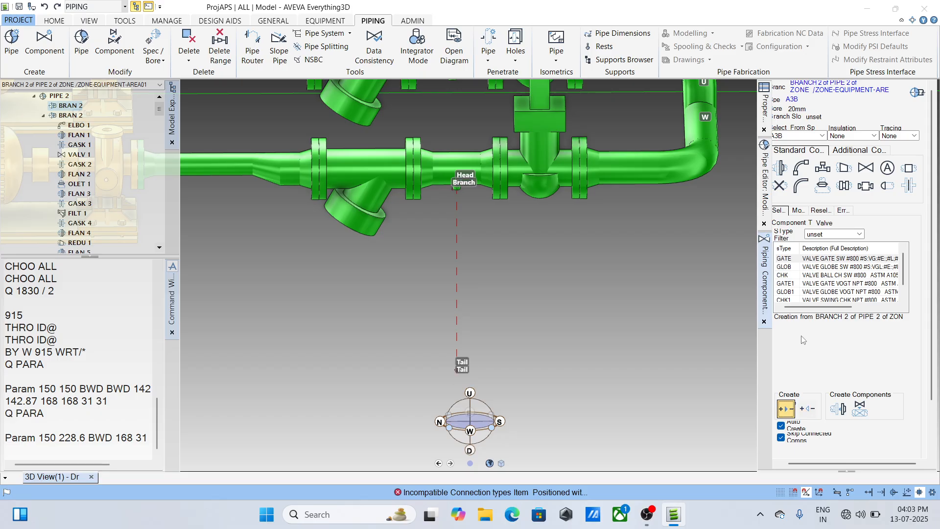
click(822, 258)
click(838, 408)
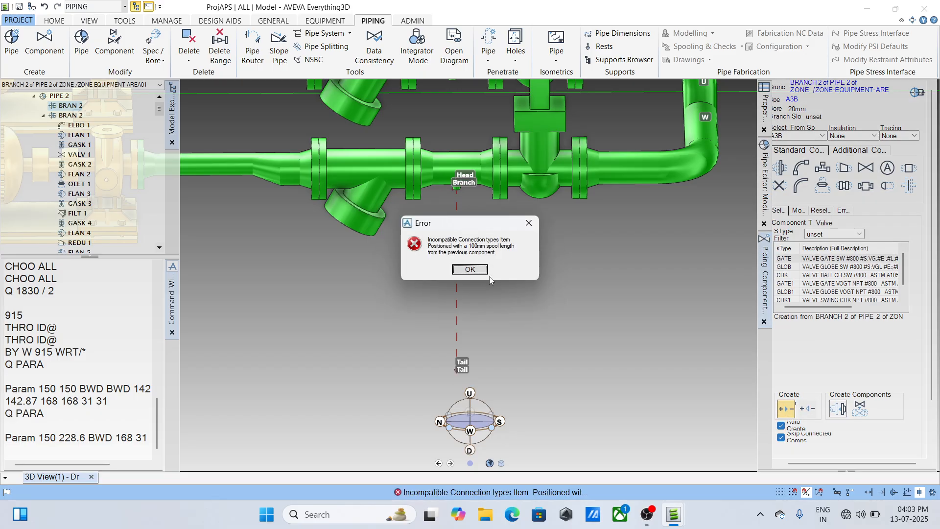
click(470, 270)
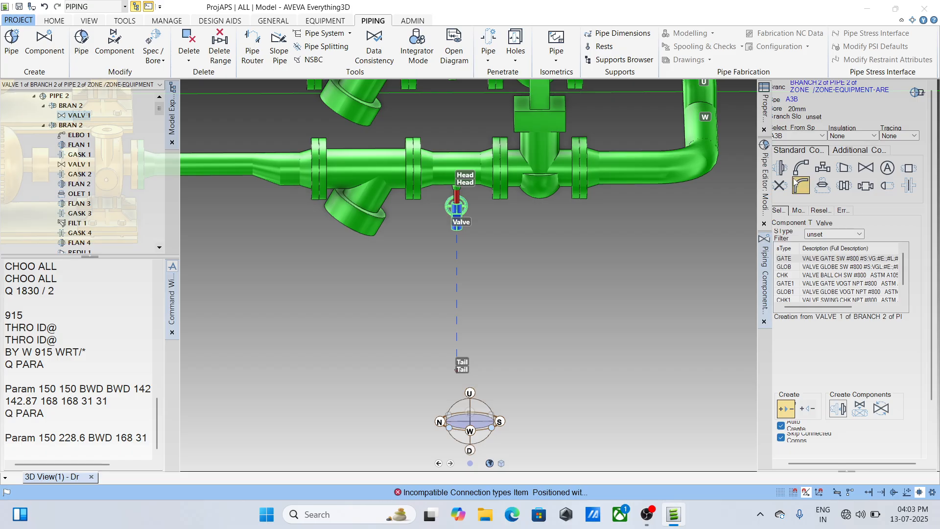
- Add an FSW socket-weld flange, ANSI B16.5 #300 RF, after the gate valve on the new branch
click(780, 167)
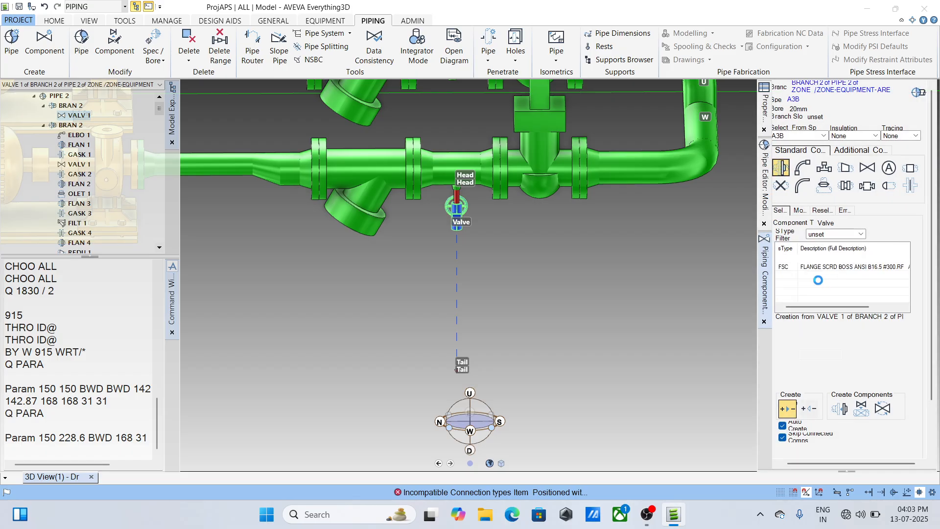
click(838, 409)
click(480, 270)
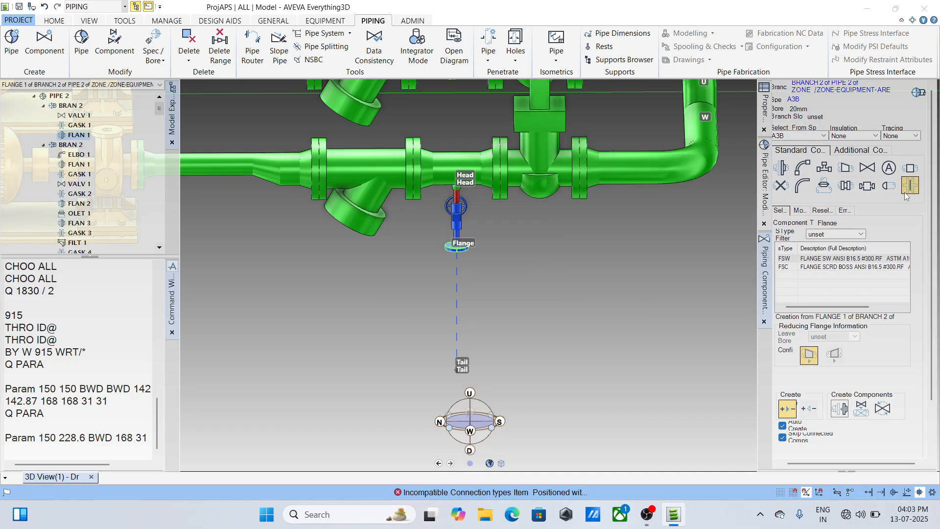
- Delete the gasket between the gate valve and the flange on the new branch
click(76, 118)
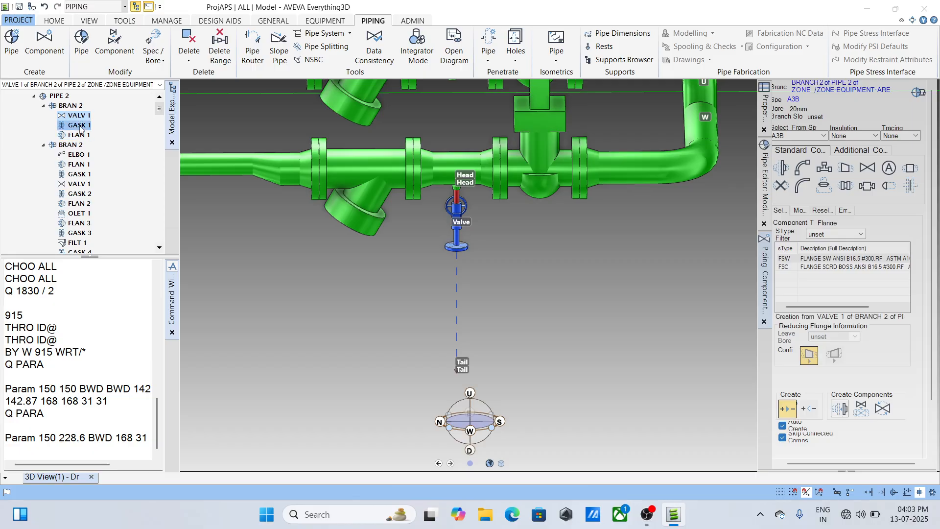
right_click(81, 127)
click(112, 169)
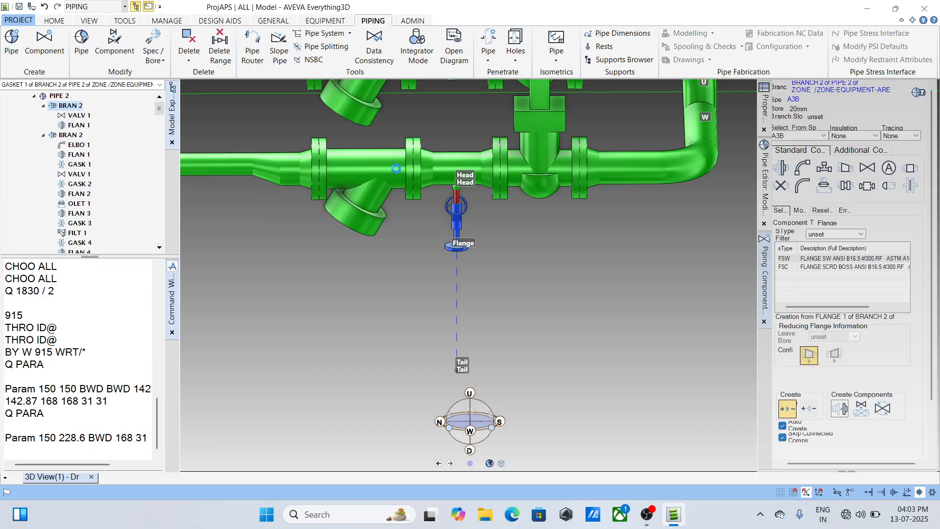
- Create a gasket, RF 1.5 mm ANSI B16.5 #300, after the flange on the new branch
scroll(453, 210, up, 5)
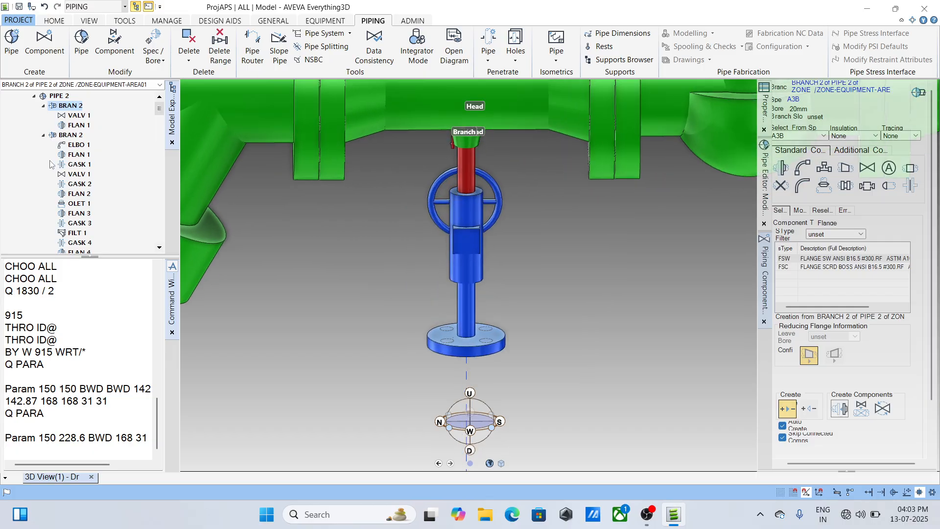
click(78, 115)
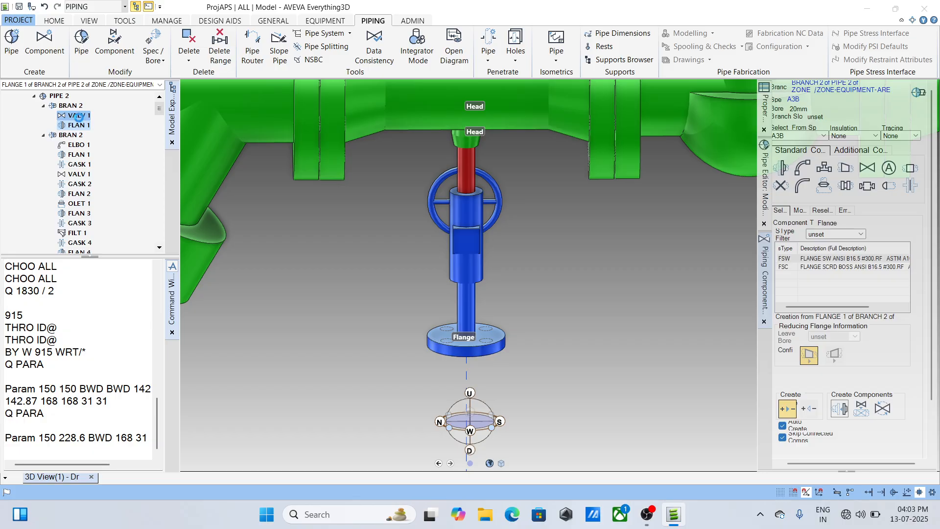
click(78, 125)
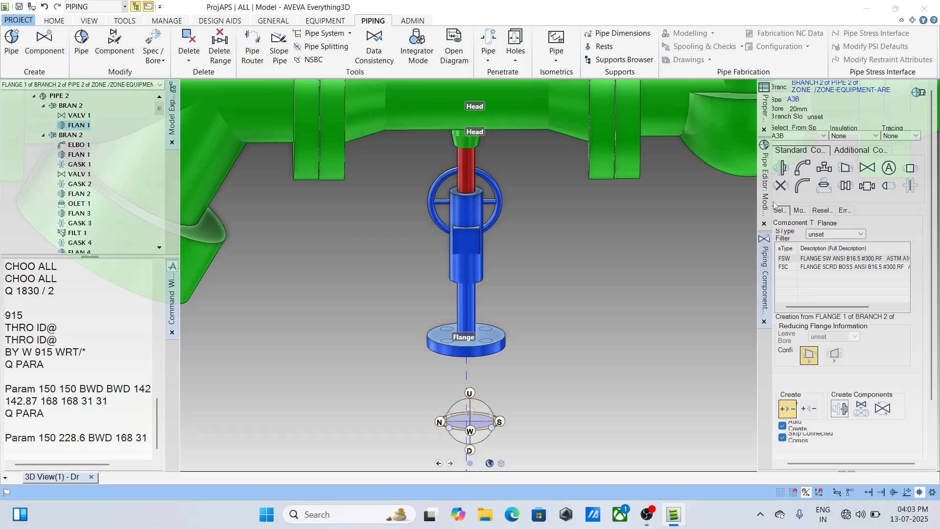
click(911, 193)
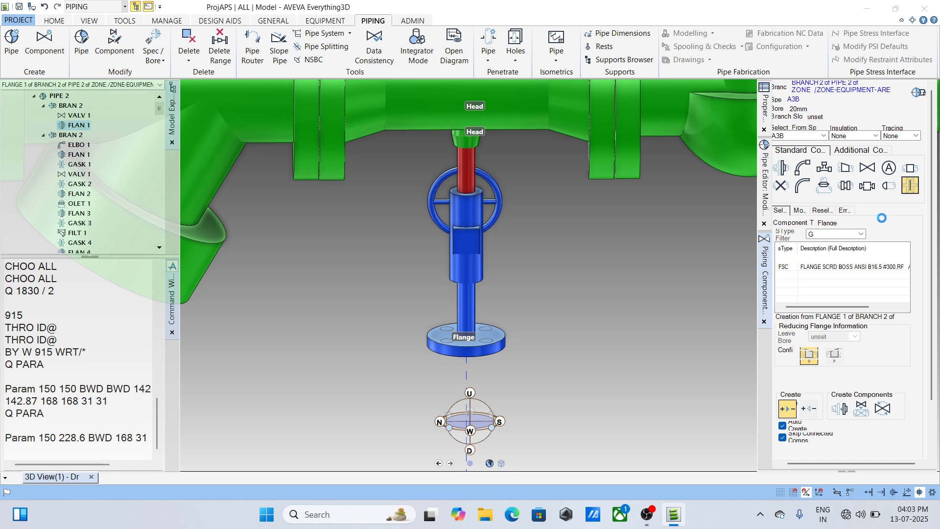
click(840, 407)
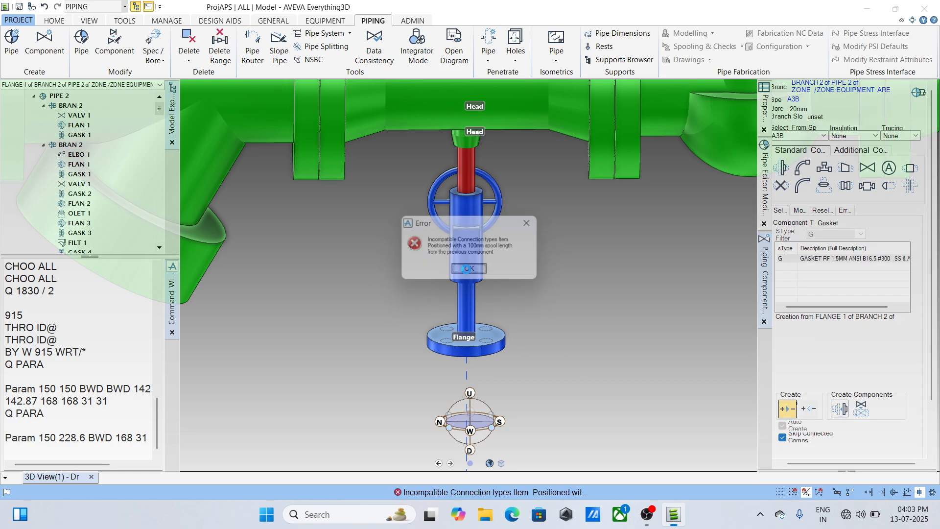
click(466, 268)
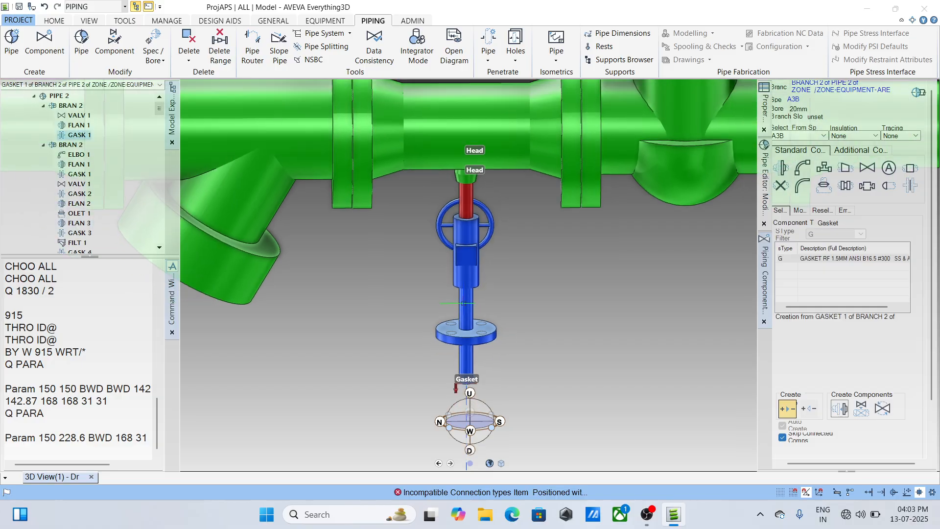
- Switch the gasket's positioning direction to forwards and reposition it against the flange face
click(801, 210)
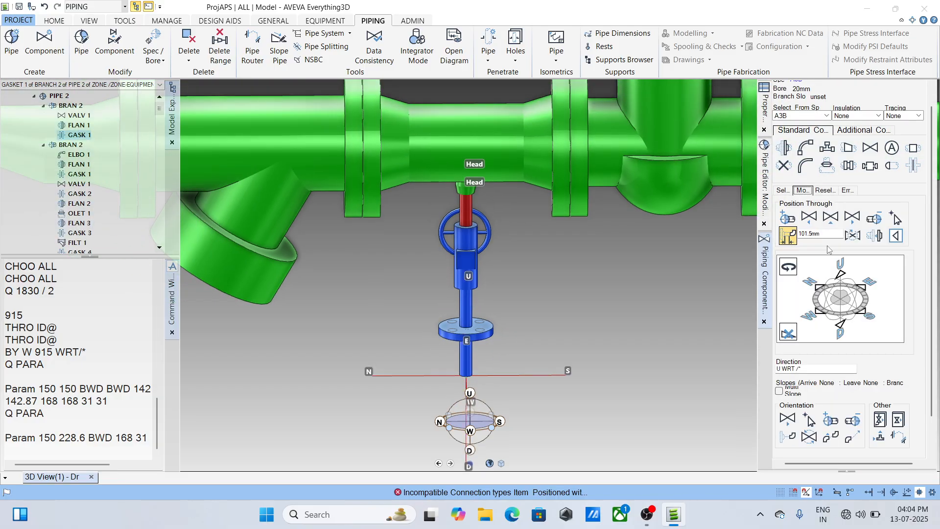
click(896, 237)
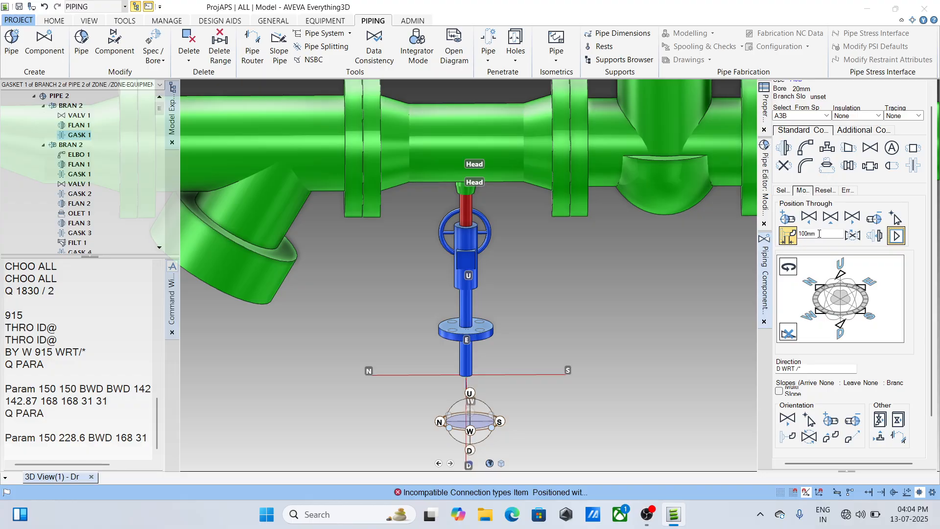
drag(820, 233, 746, 234)
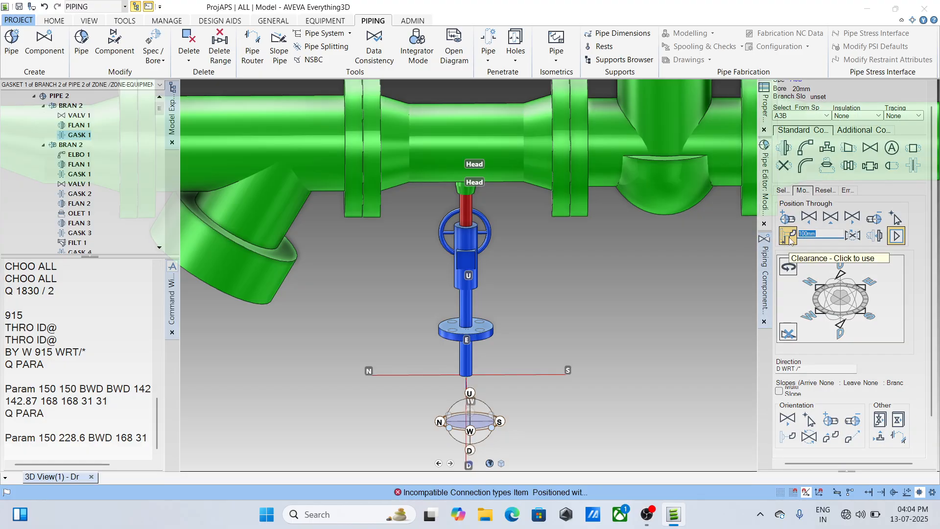
click(789, 238)
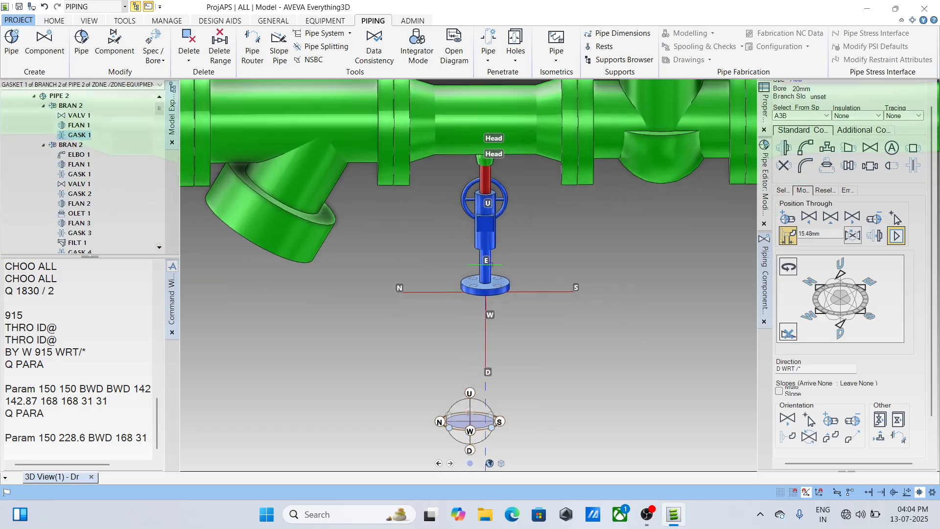
- Reverse the flange below the gate valve by swapping its arrive and leave
click(80, 126)
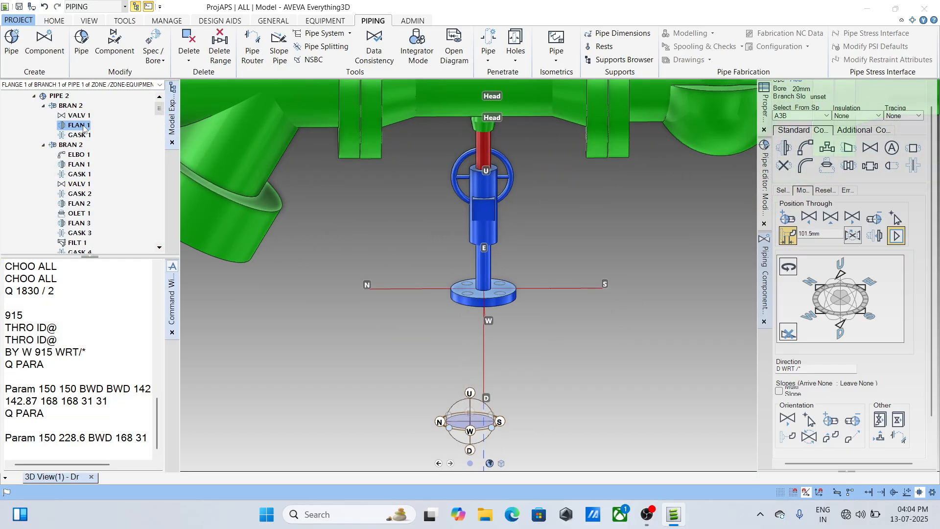
click(81, 135)
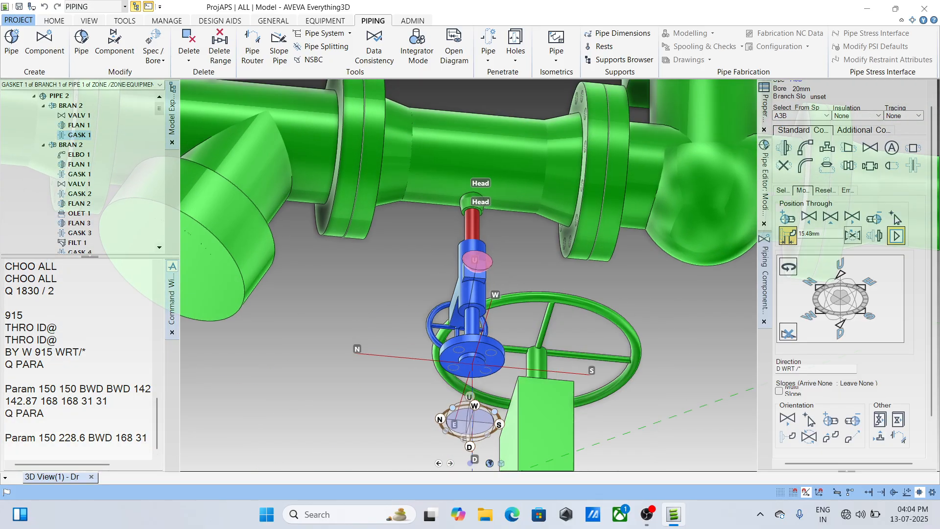
middle_drag(478, 261, 457, 305)
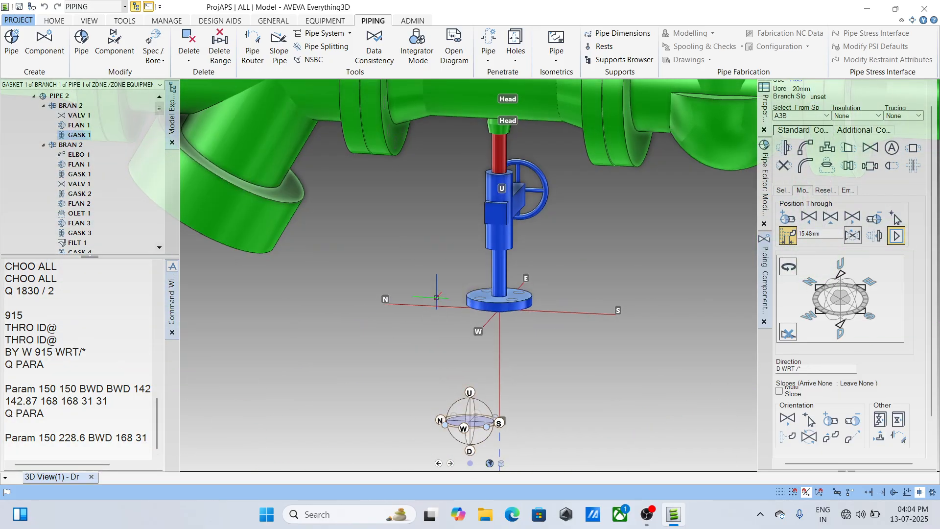
click(78, 126)
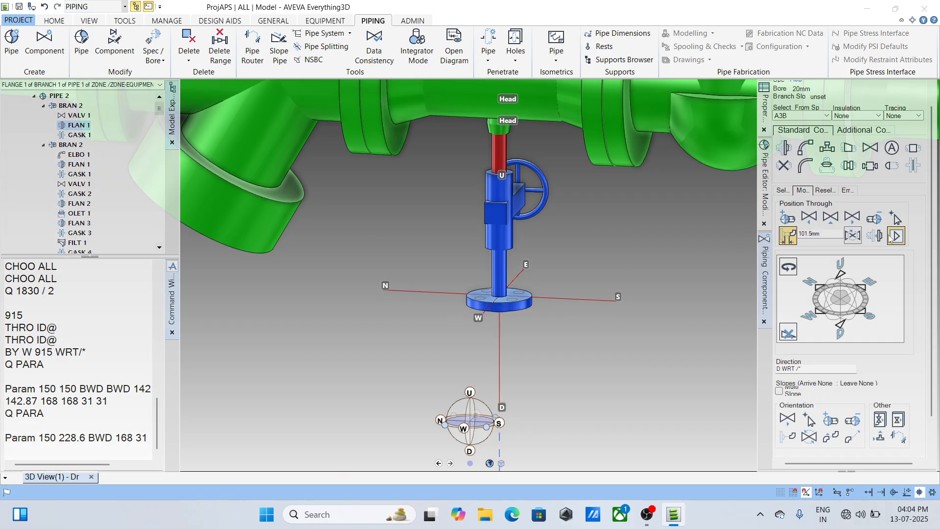
click(810, 435)
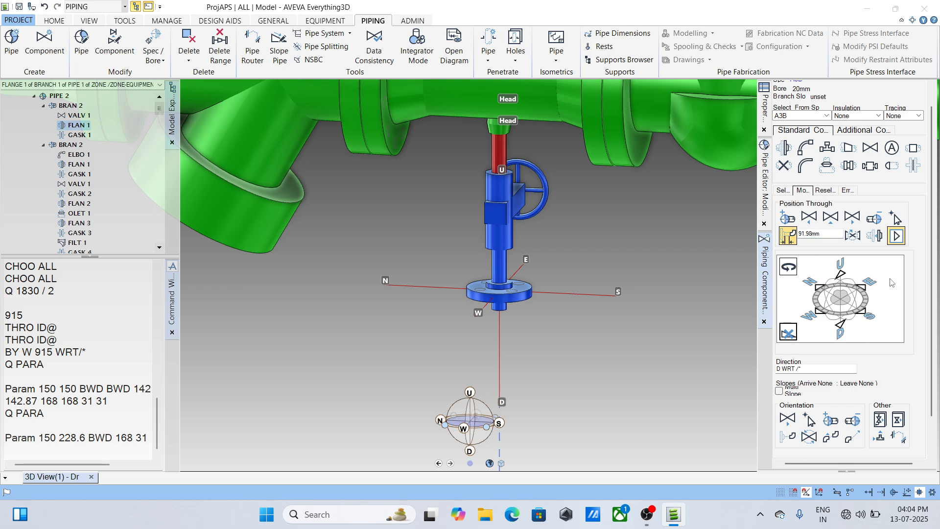
- Position the flange with a 100 mm clearance after the gate valve and connect the gasket to its face
double_click(820, 234)
text(1)
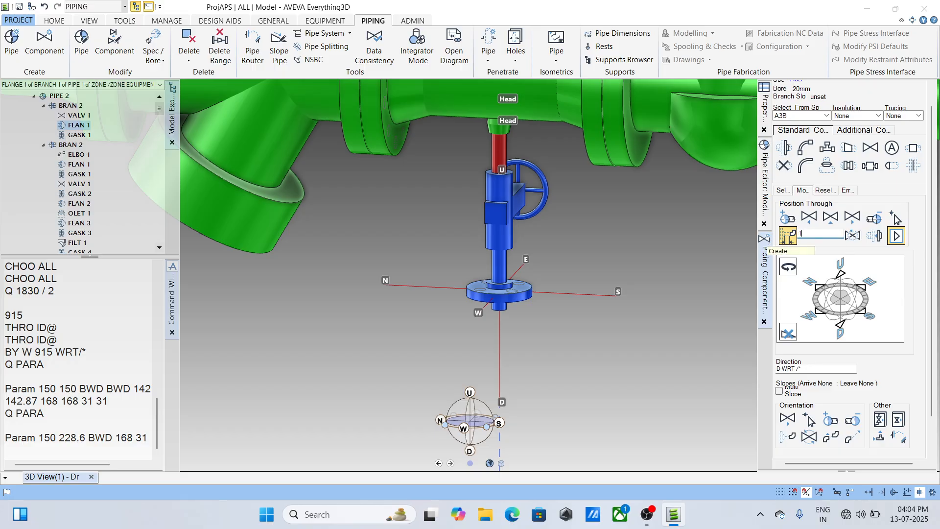
text(00)
key(Return)
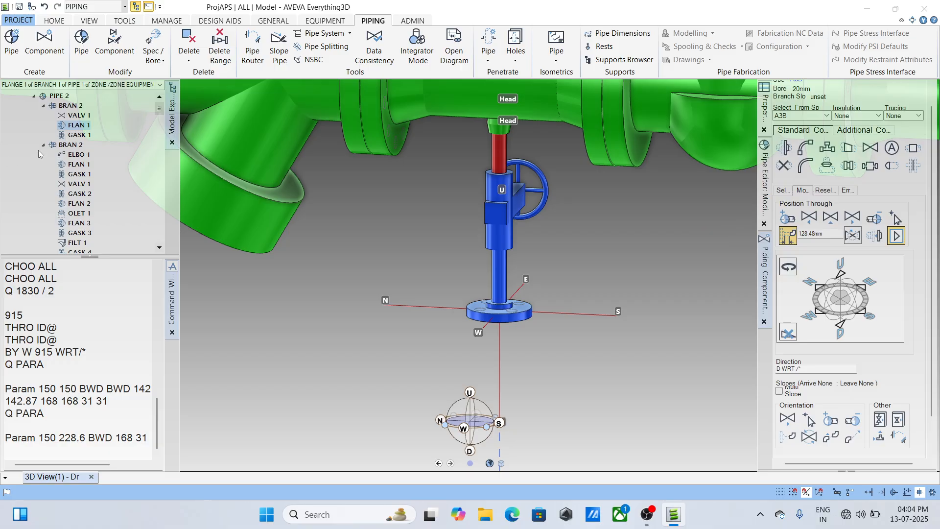
click(875, 235)
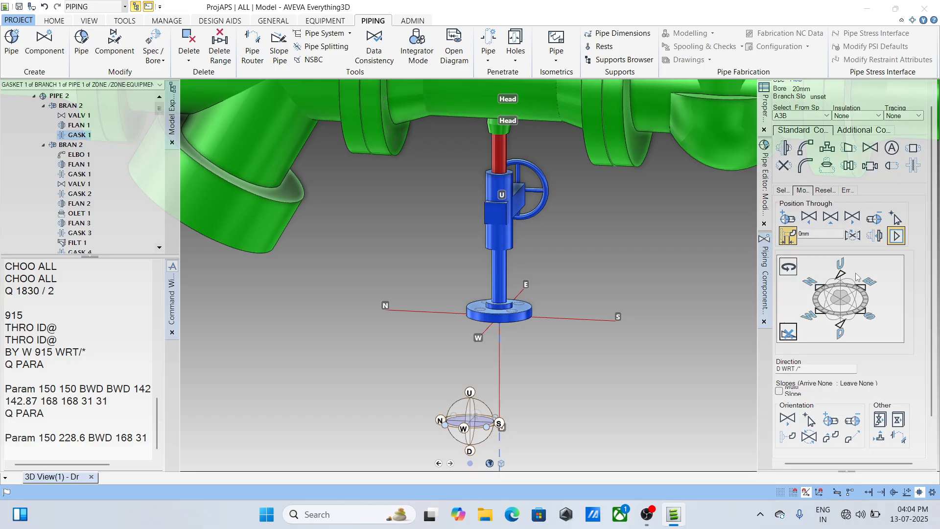
- Create an FB blind flange, ANSI B16.5 #300 RF, after the gasket on the new branch
click(864, 130)
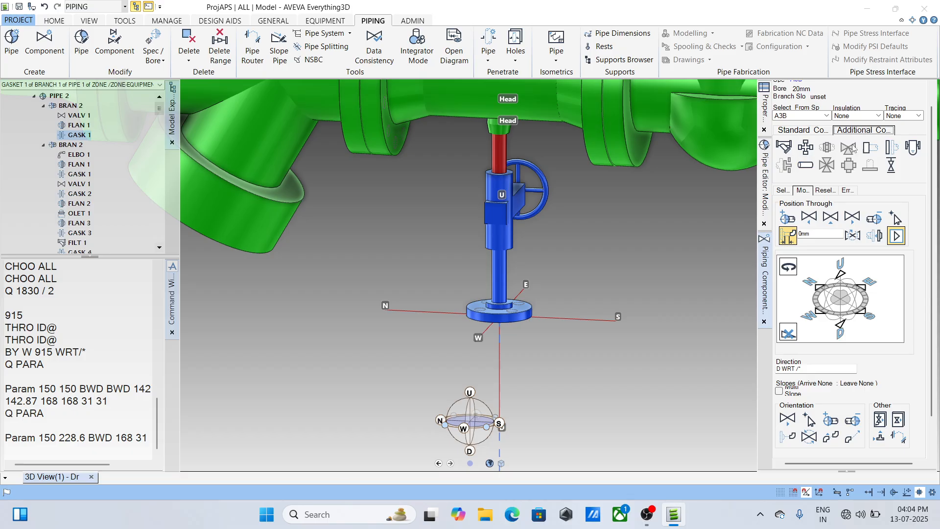
click(890, 149)
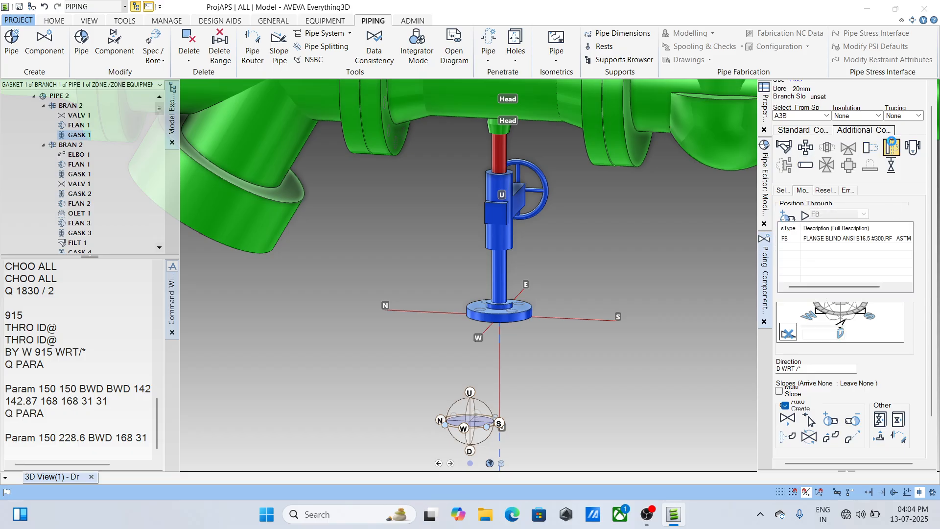
click(843, 388)
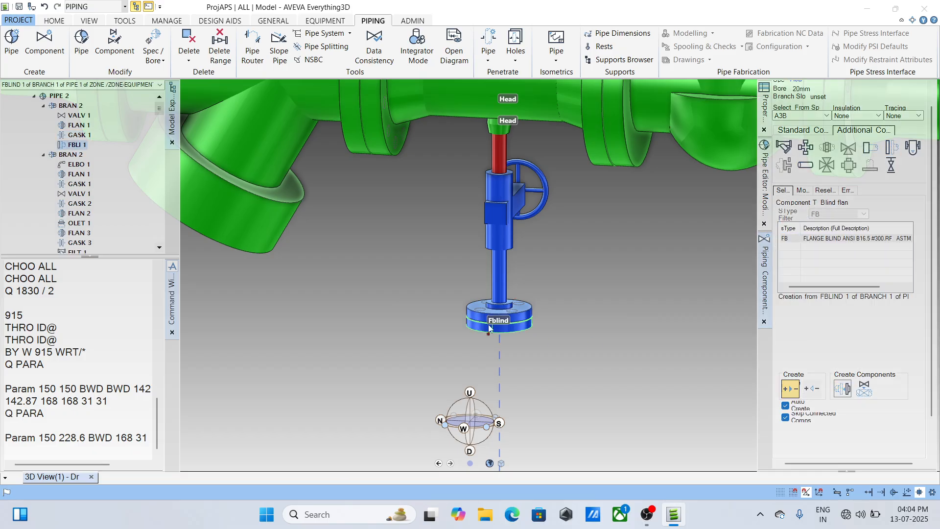
- Connect the new branch's tail to its last member, the blind flange
middle_drag(496, 313, 512, 292)
scroll(520, 294, down, 5)
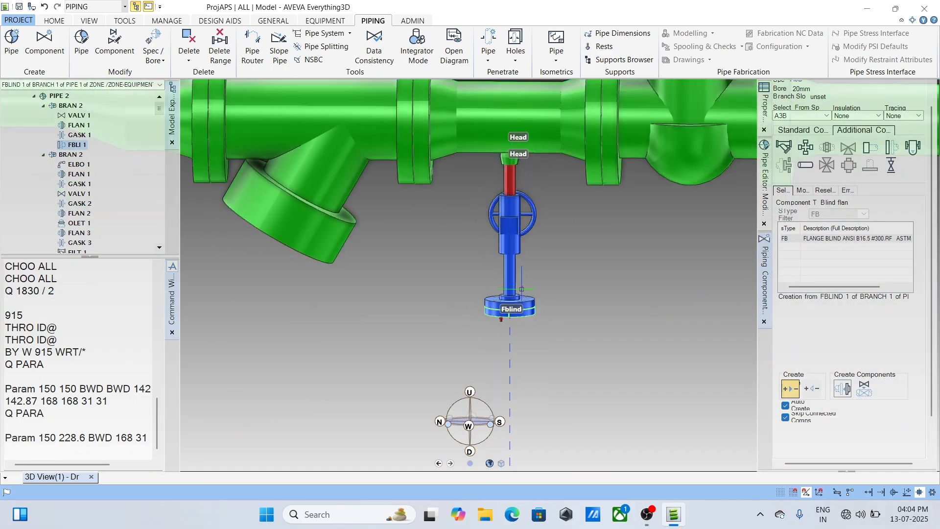
scroll(522, 367, down, 2)
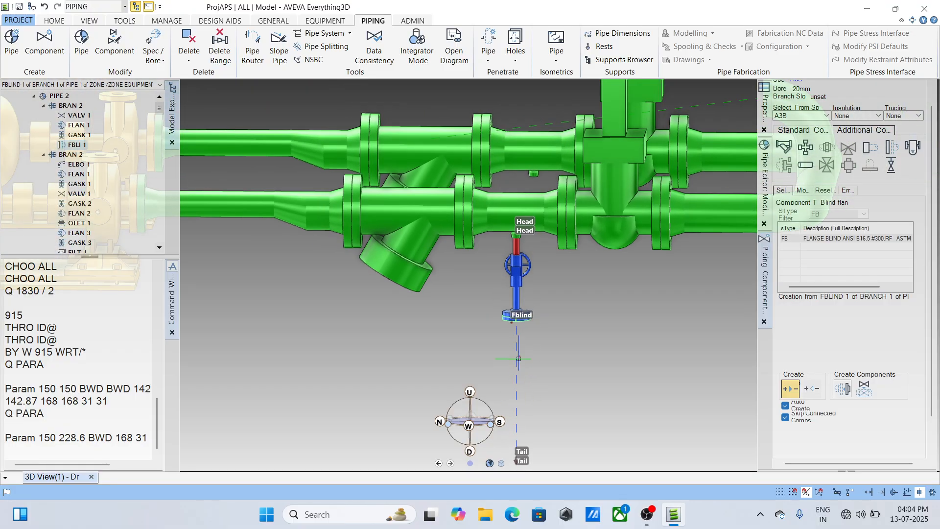
scroll(518, 355, up, 1)
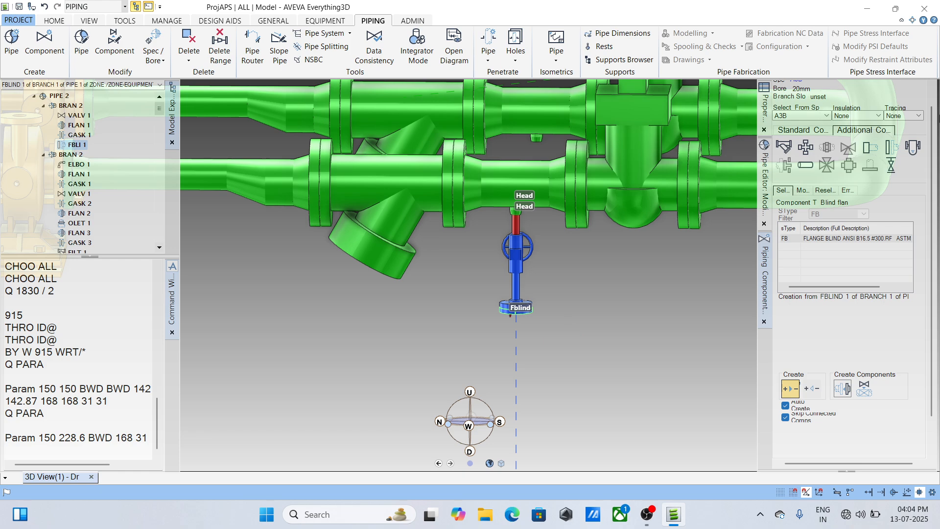
click(765, 191)
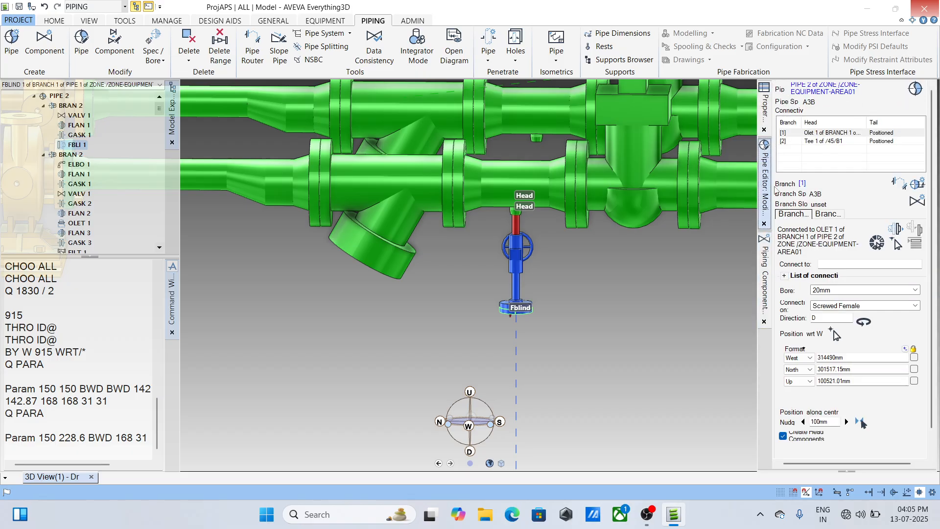
click(837, 216)
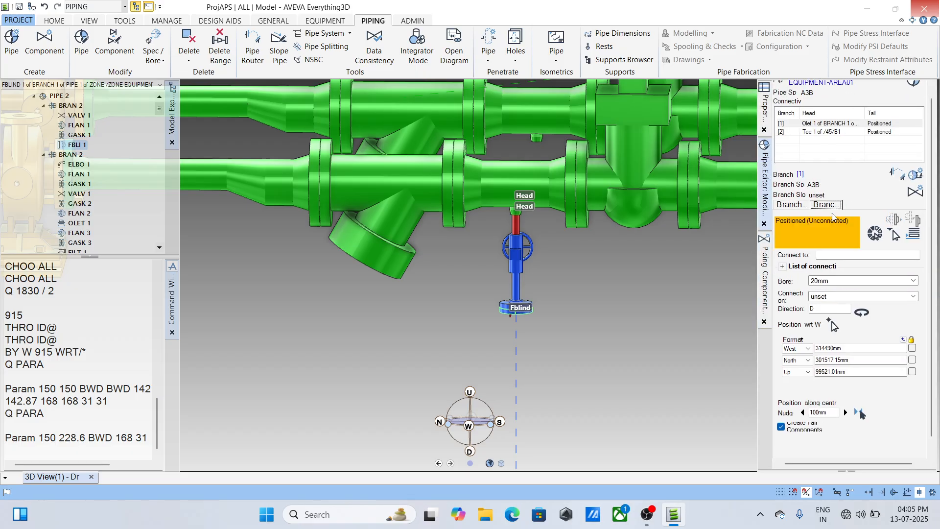
click(914, 235)
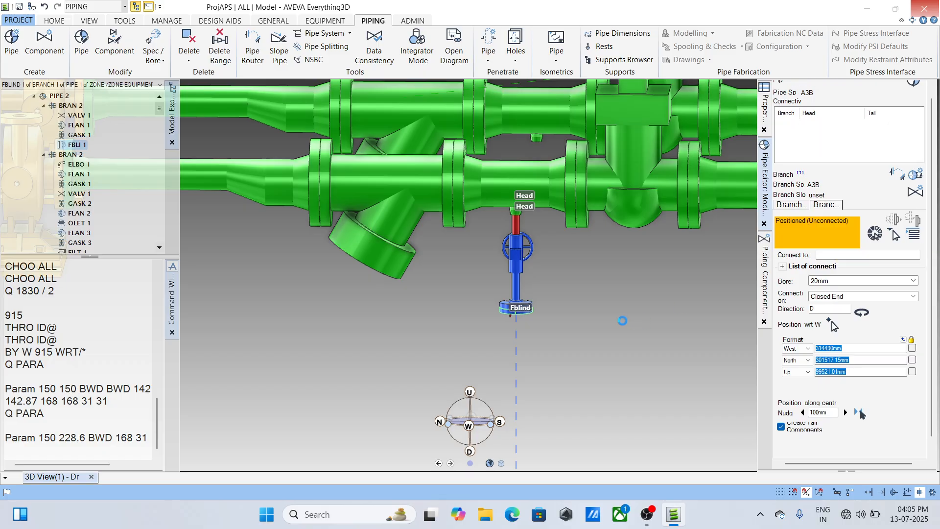
scroll(509, 321, up, 4)
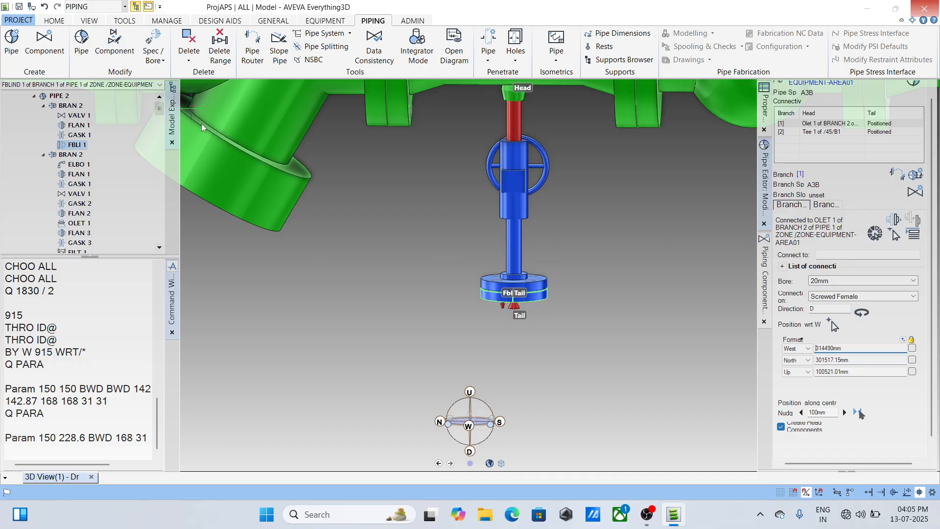
- Save the model work and orbit out to view both pumps with the finished drain
click(18, 7)
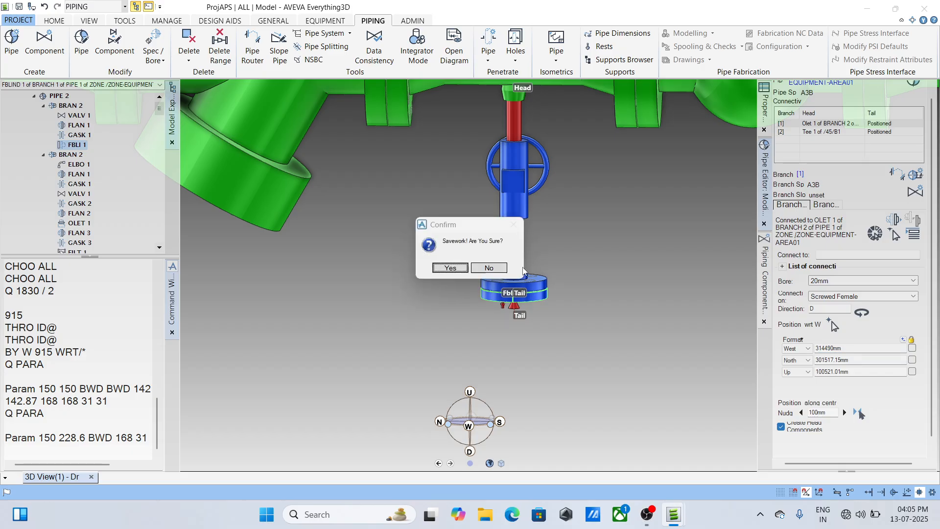
click(451, 269)
scroll(505, 227, down, 5)
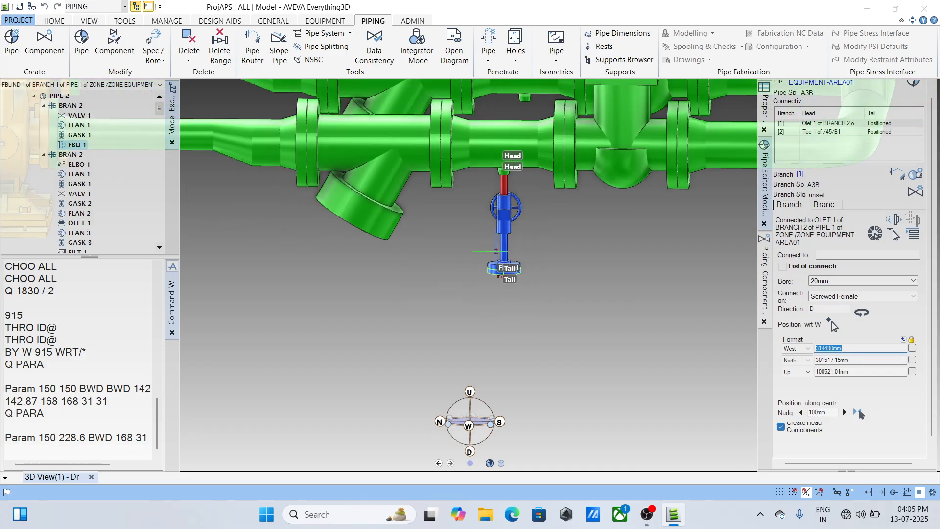
middle_drag(474, 211, 520, 292)
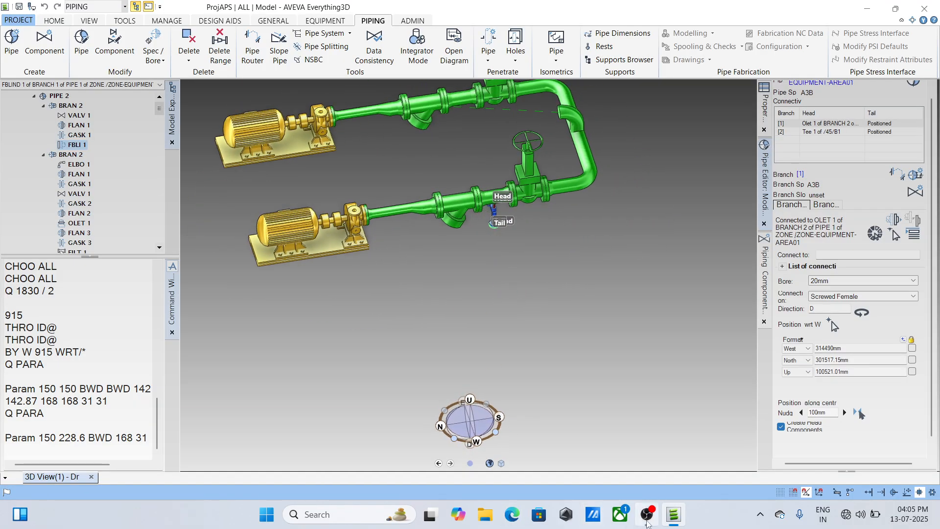